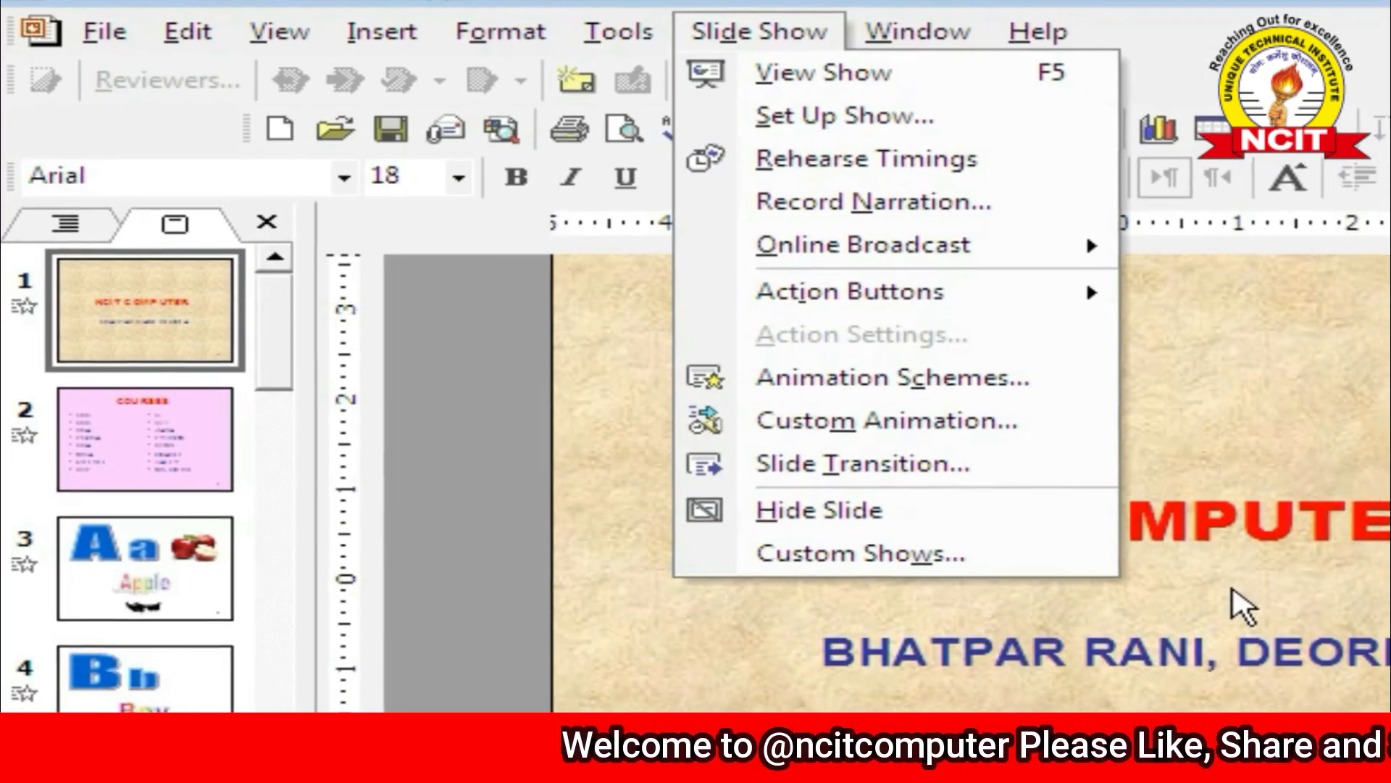
{"action": "left_click", "coordinate": [1347, 660]}
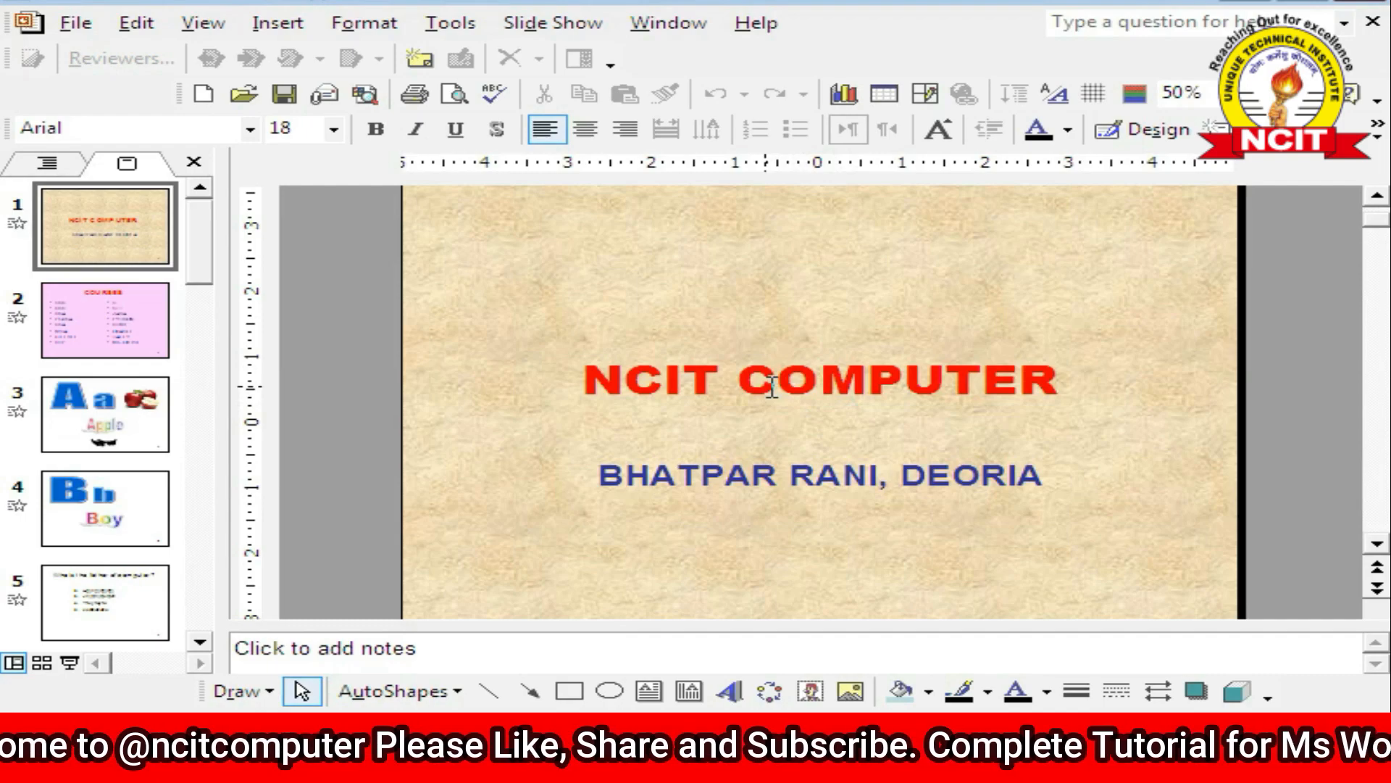
{"action": "left_click", "coordinate": [536, 26]}
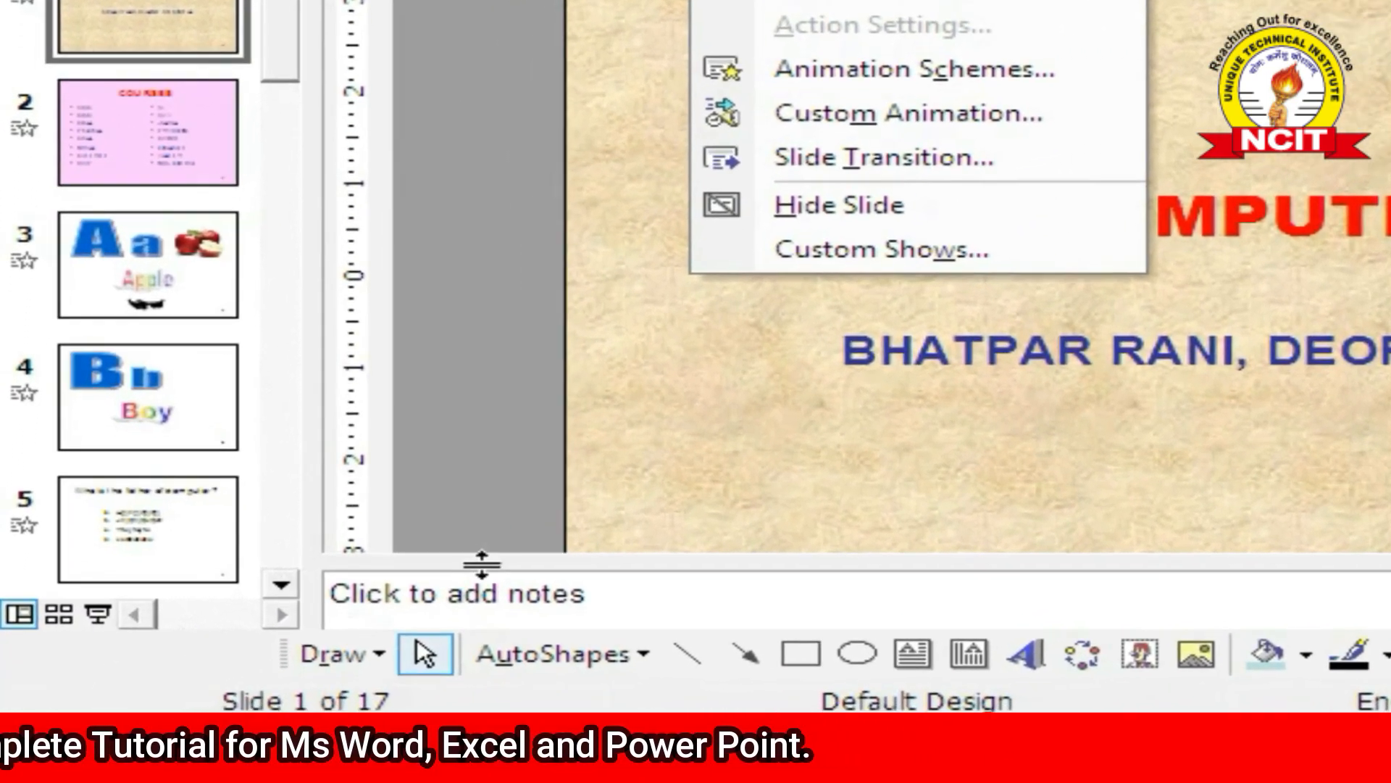
{"action": "left_click", "coordinate": [492, 579]}
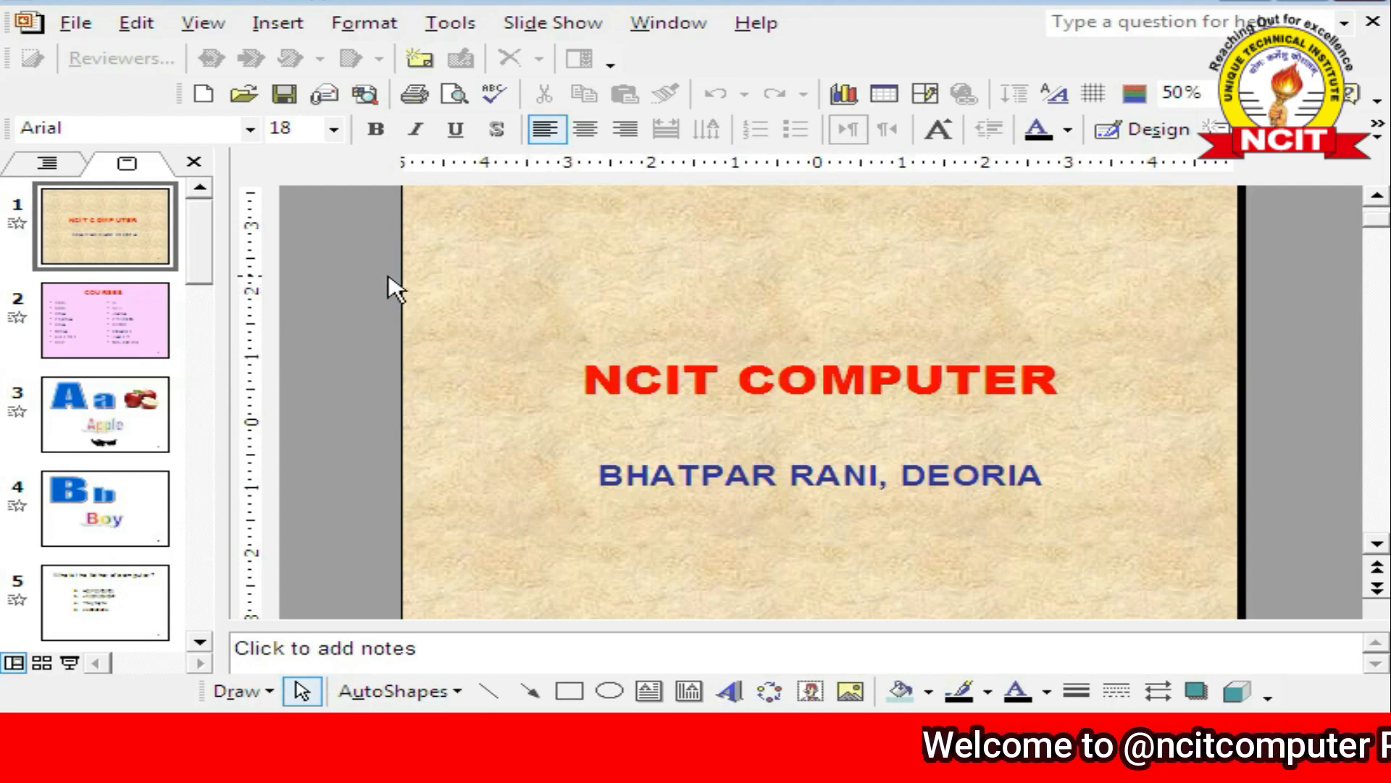
- Run the slide show starting from the first slide, then end it
{"action": "left_click", "coordinate": [156, 217]}
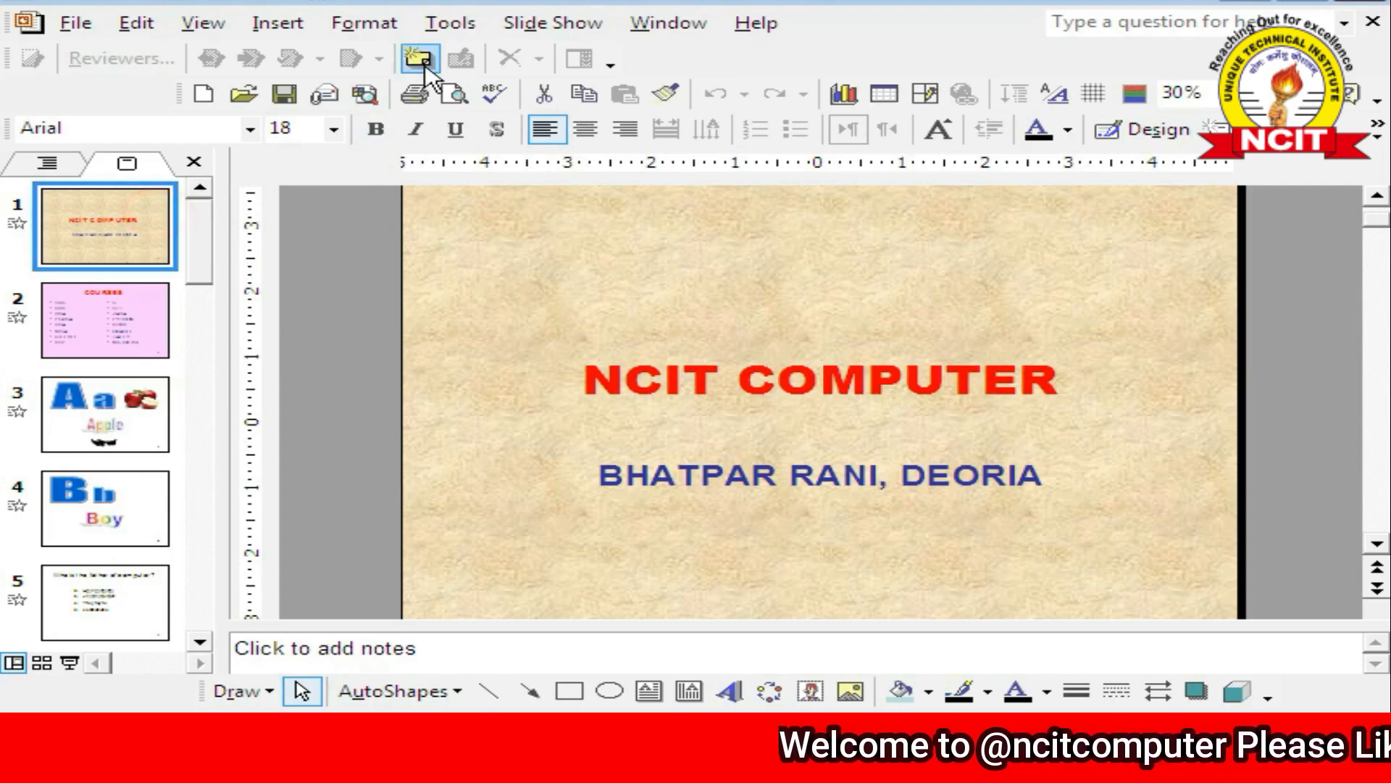
{"action": "left_click", "coordinate": [539, 24]}
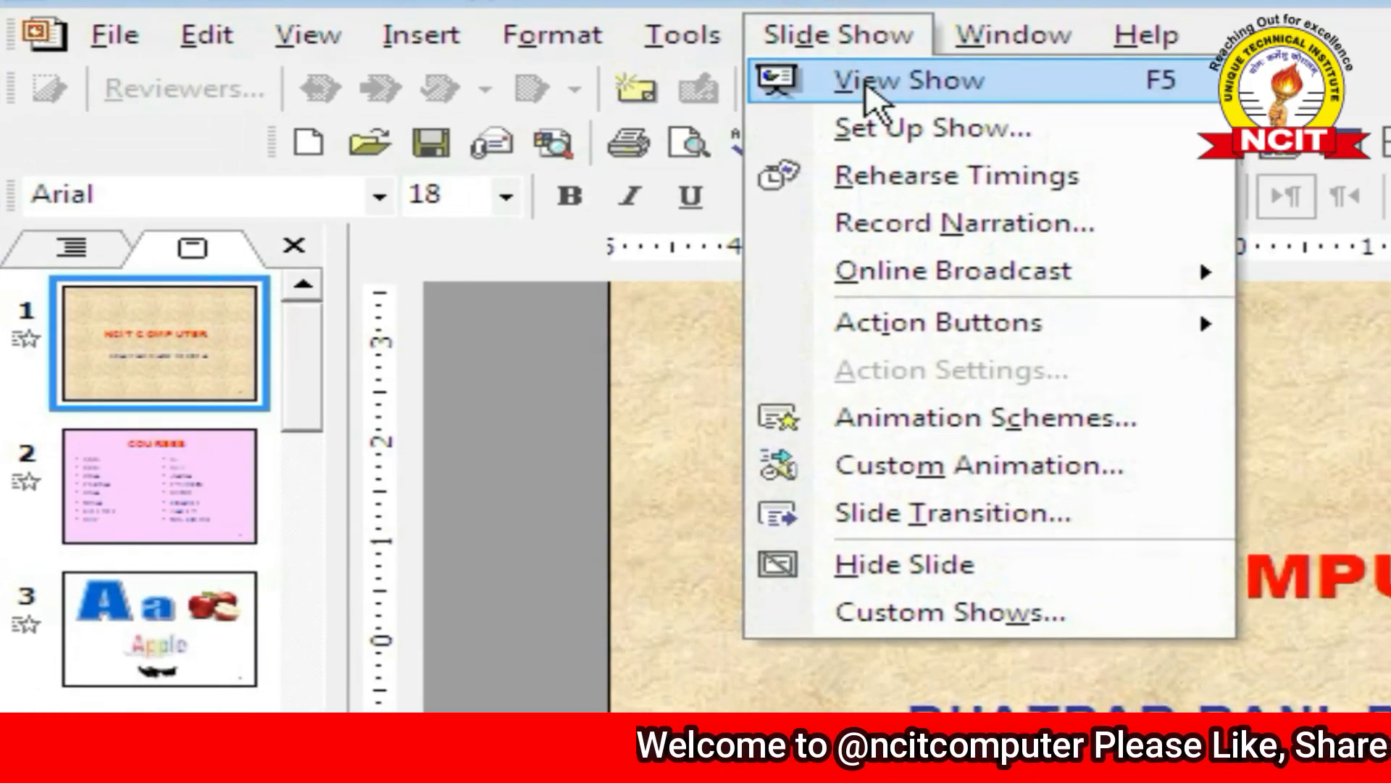
{"action": "left_click", "coordinate": [865, 83]}
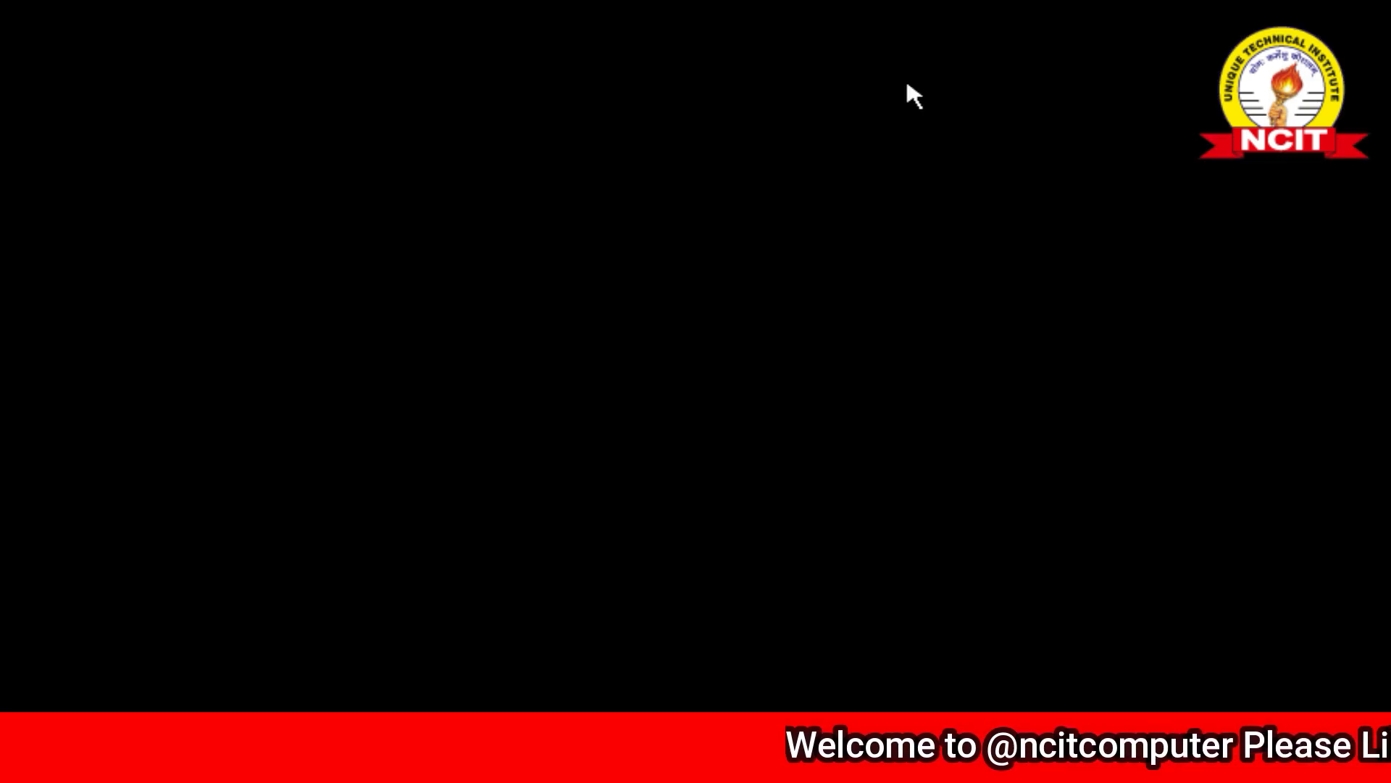
{"action": "key", "text": "Escape"}
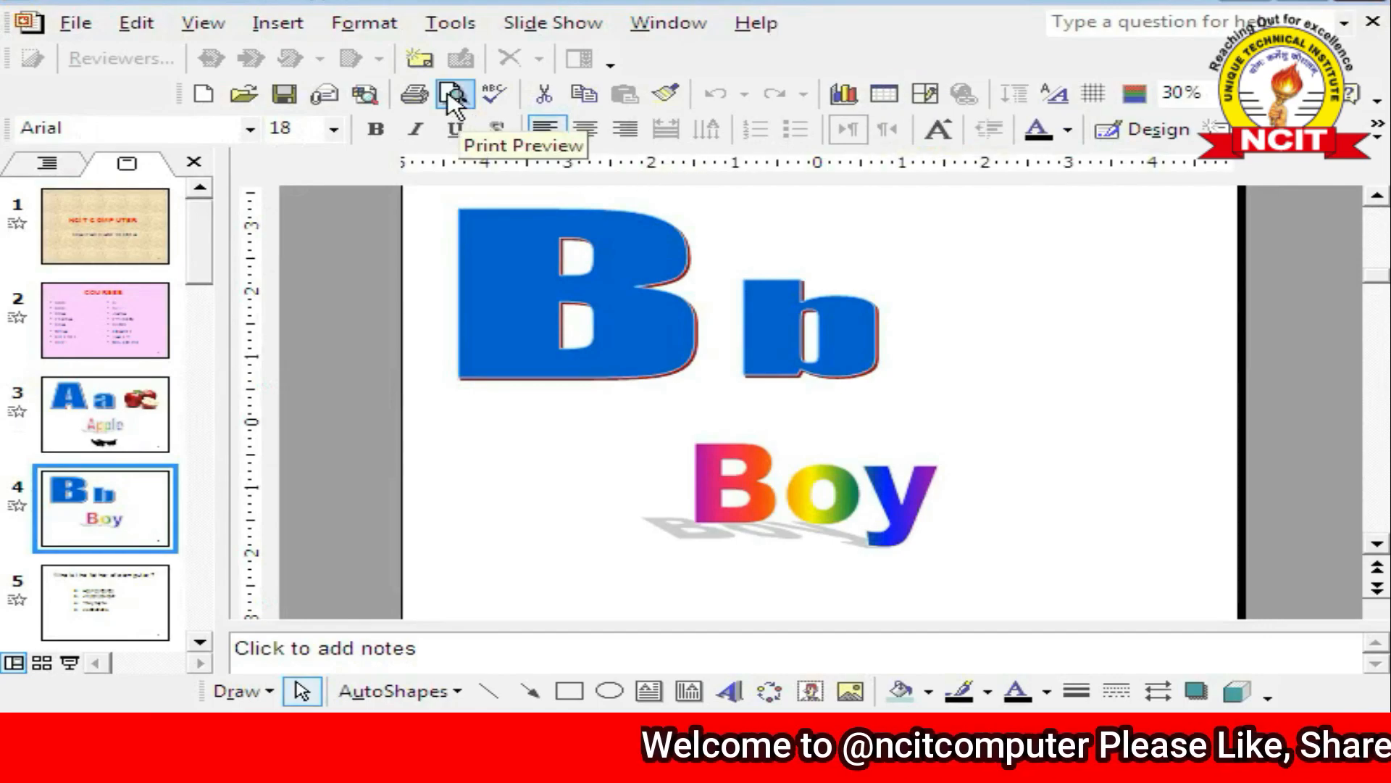
- Show the Custom Animation settings for the "Bb Boy" slide and preview its animation effects
{"action": "left_click", "coordinate": [527, 29]}
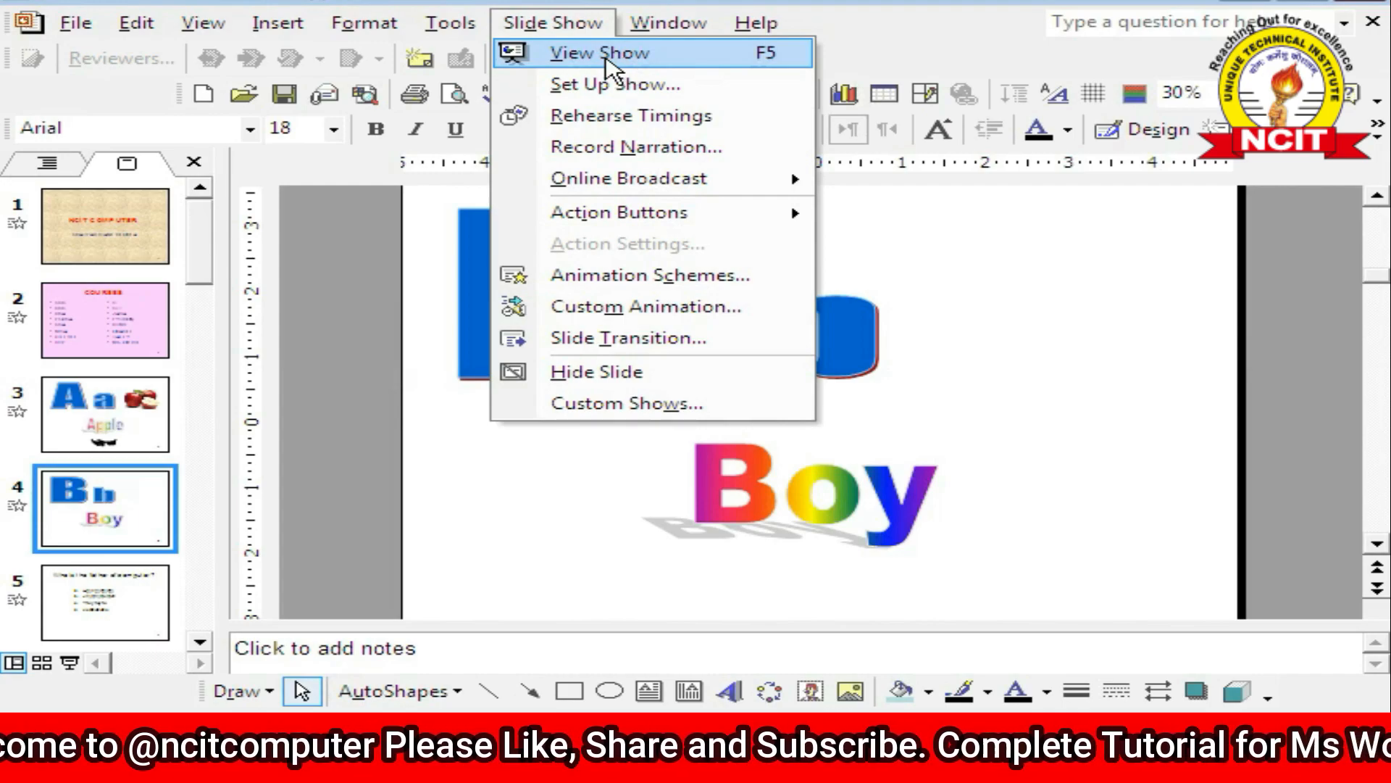
{"action": "left_click", "coordinate": [624, 307]}
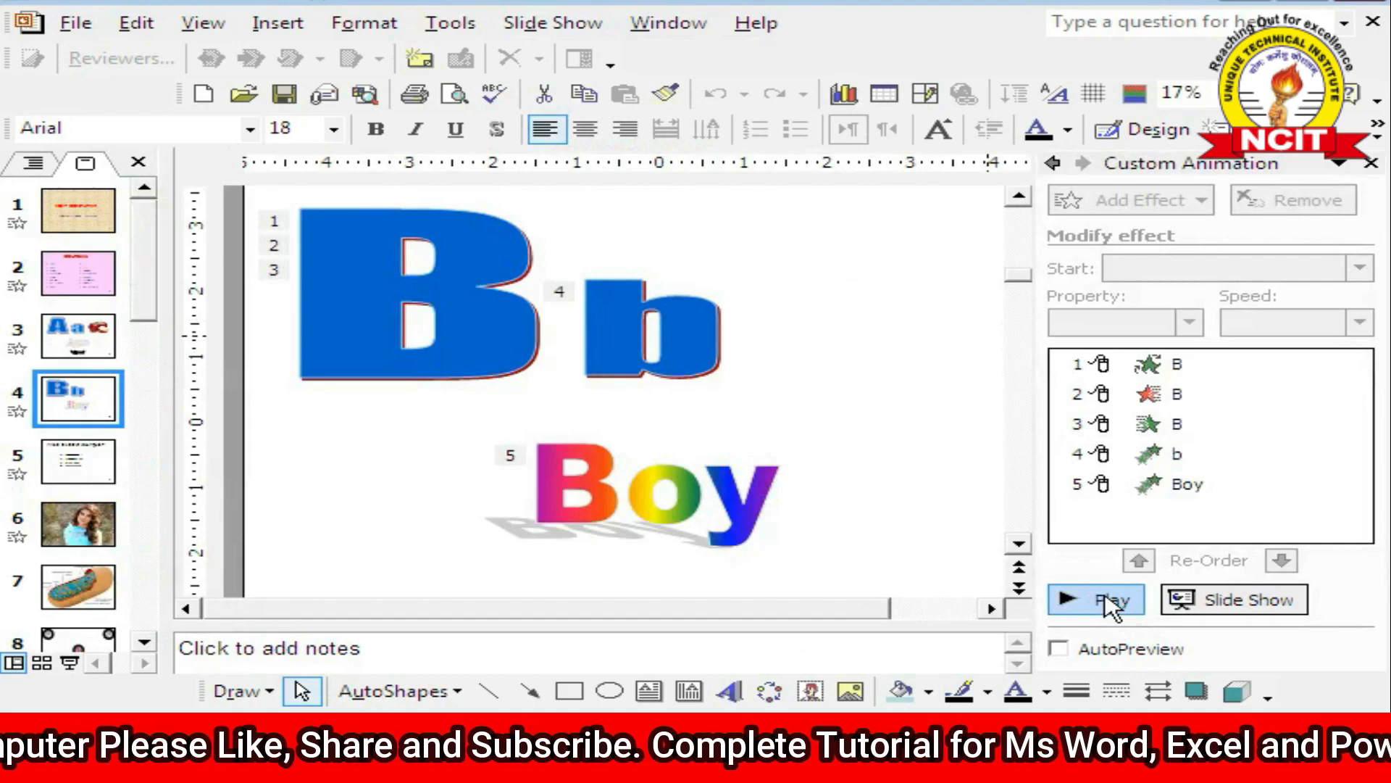
{"action": "left_click", "coordinate": [1106, 599]}
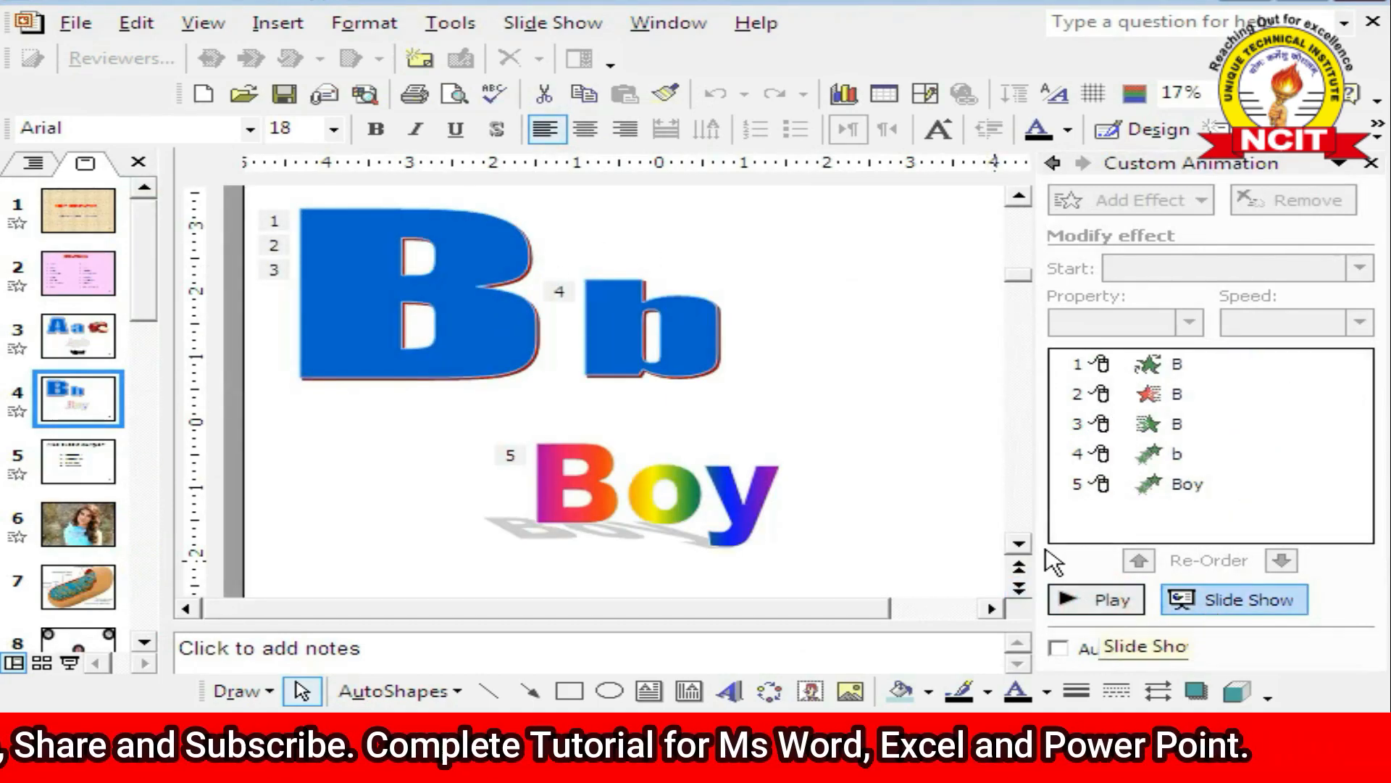
- Run the slide show from the NCIT COMPUTER title slide, dismiss the Office Assistant message and exit the show
{"action": "left_click", "coordinate": [106, 208]}
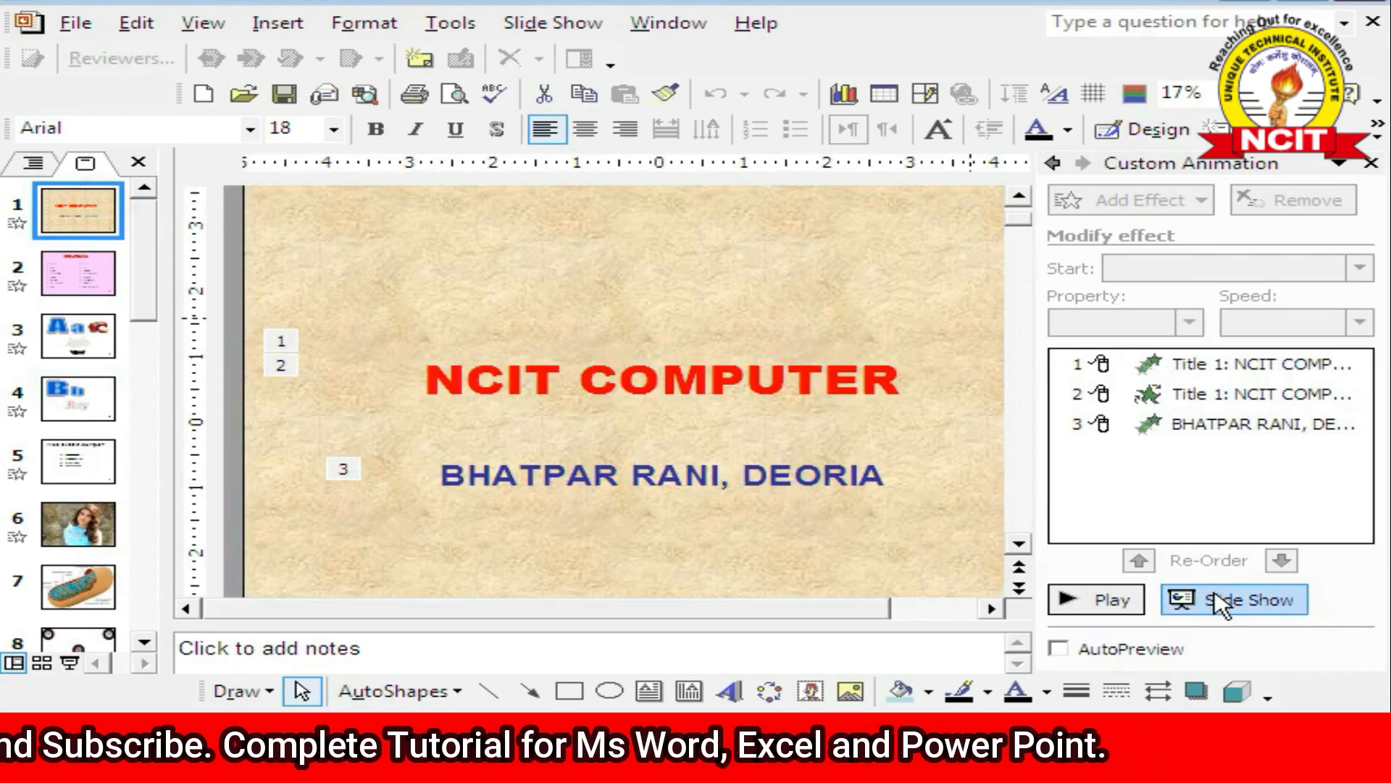
{"action": "left_click", "coordinate": [1219, 602]}
{"action": "left_click", "coordinate": [1220, 603]}
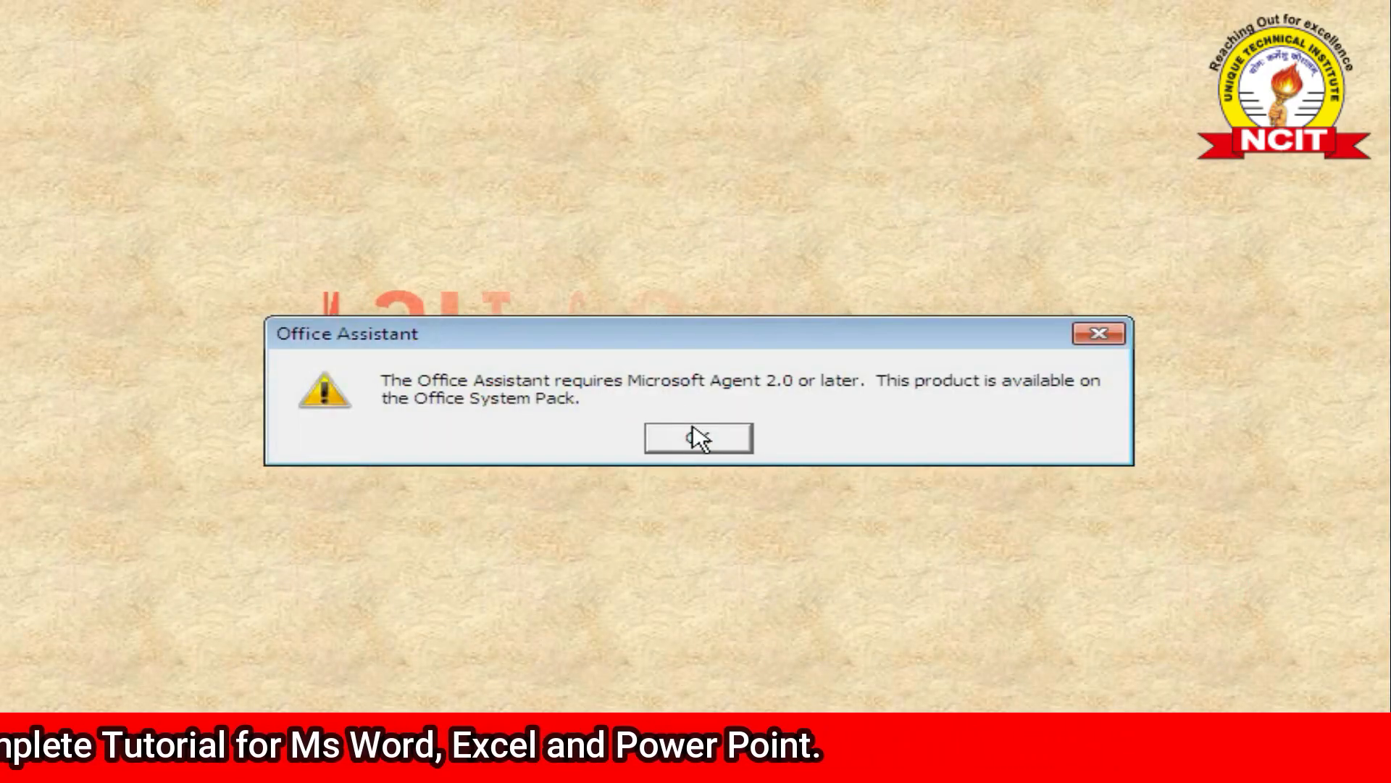
{"action": "left_click", "coordinate": [697, 437]}
{"action": "key", "text": "Escape"}
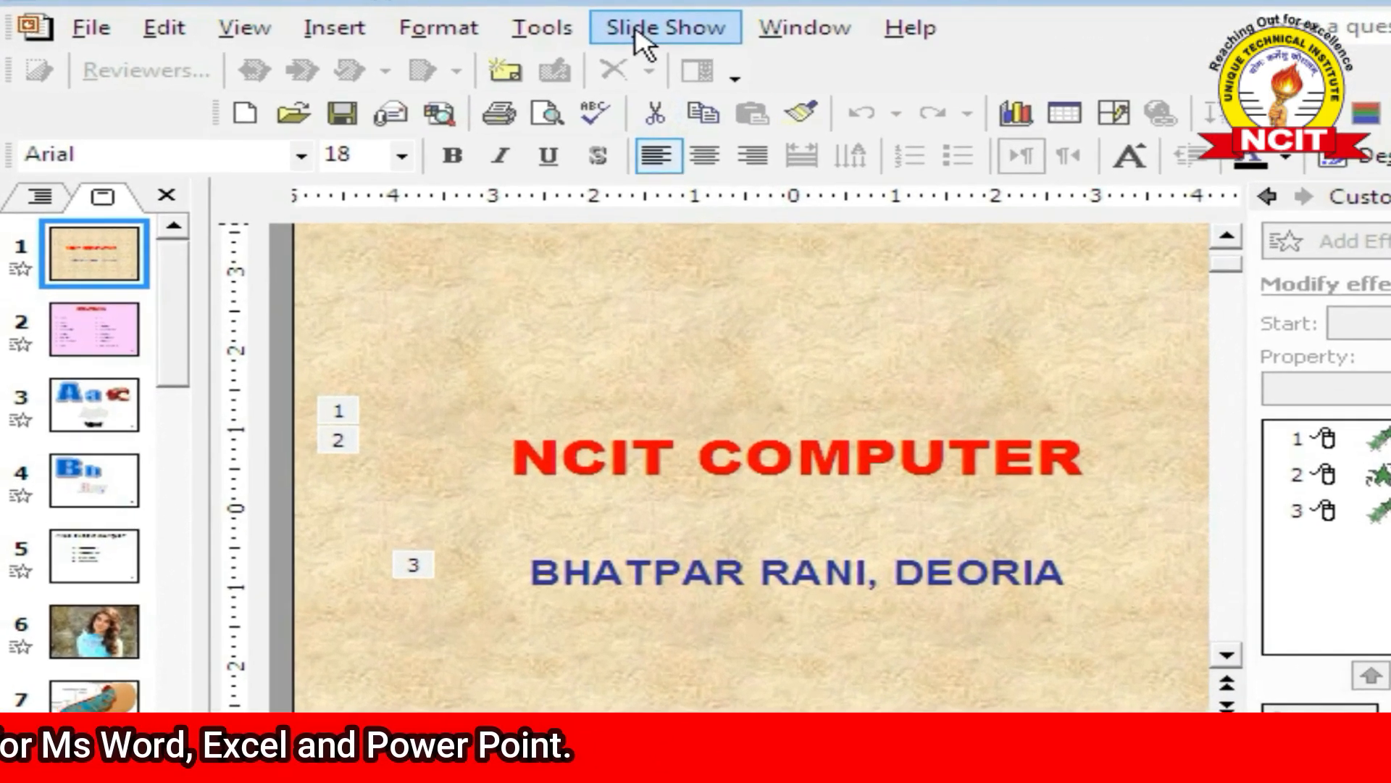
{"action": "left_click", "coordinate": [536, 24]}
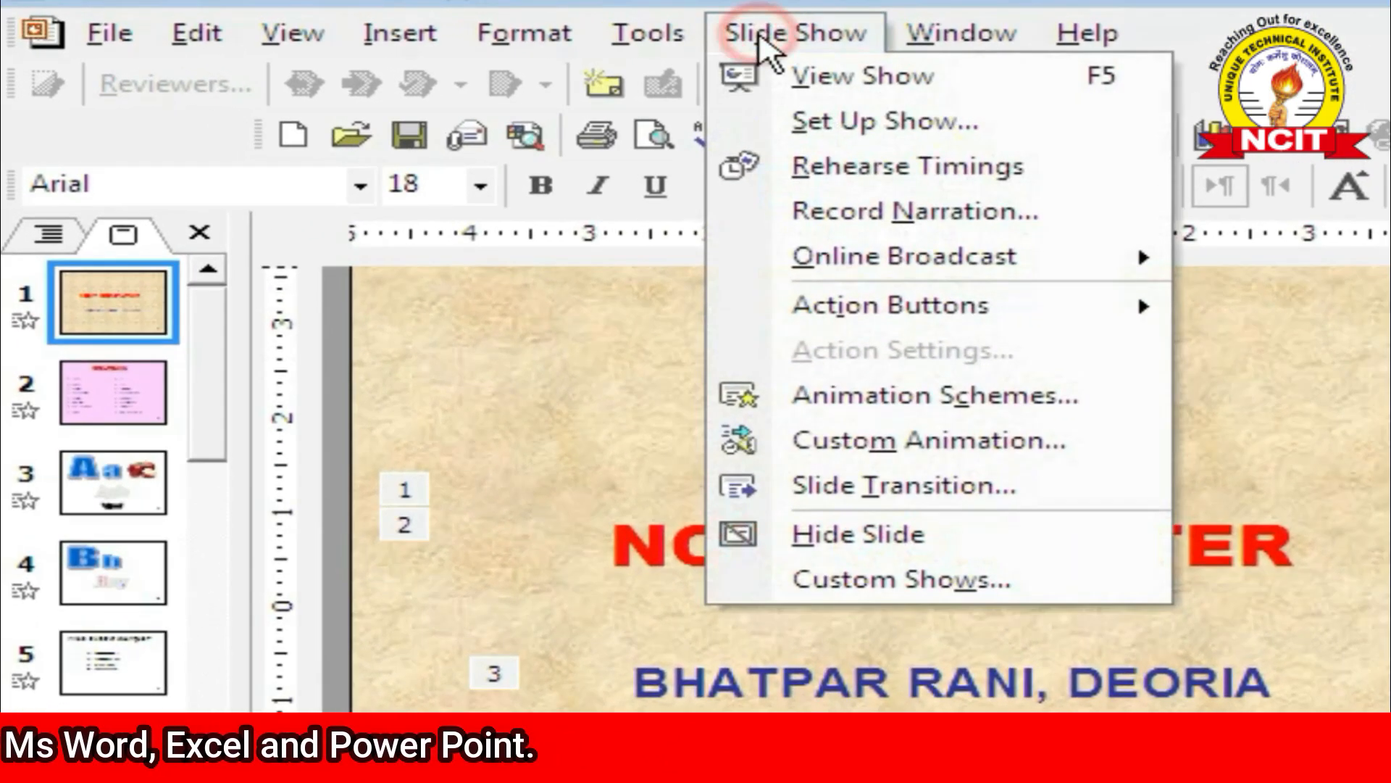
{"action": "left_click", "coordinate": [776, 130]}
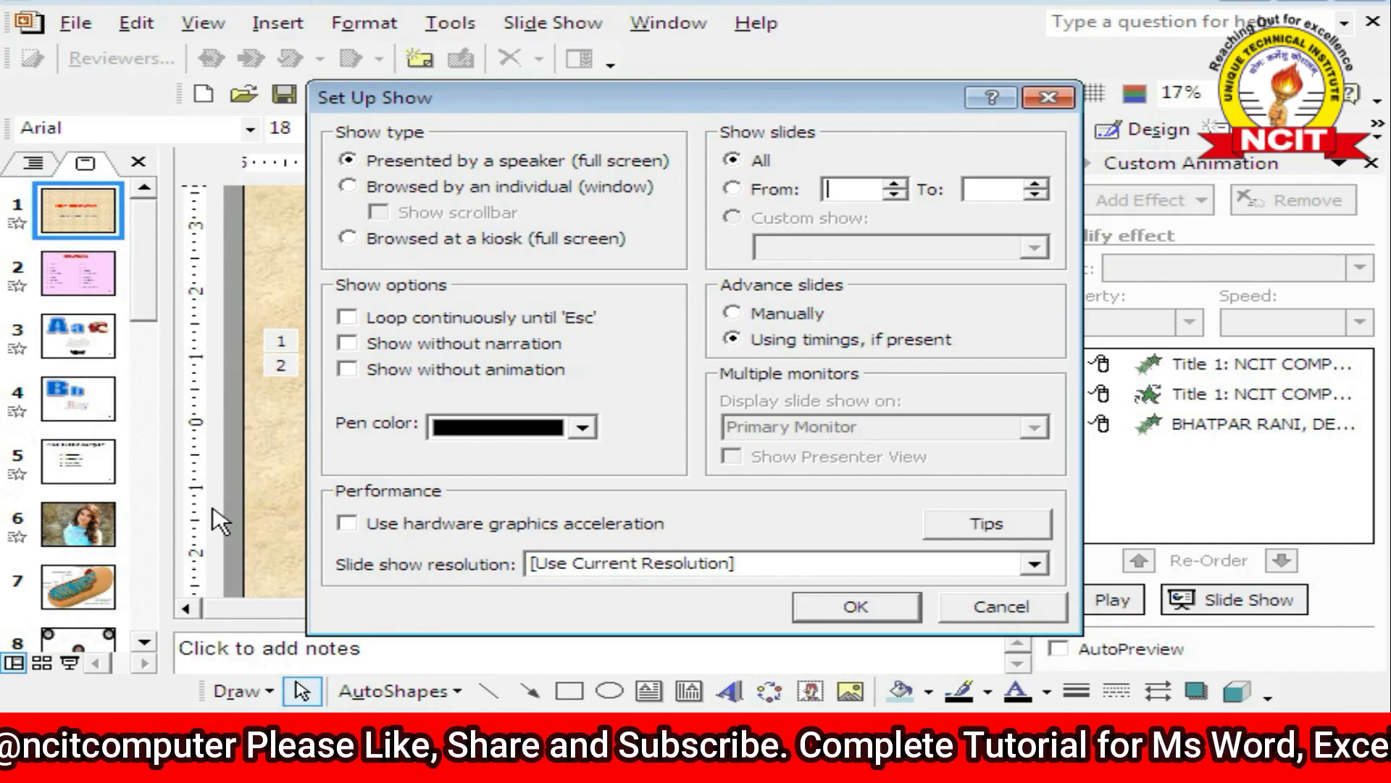
{"action": "left_click", "coordinate": [738, 191]}
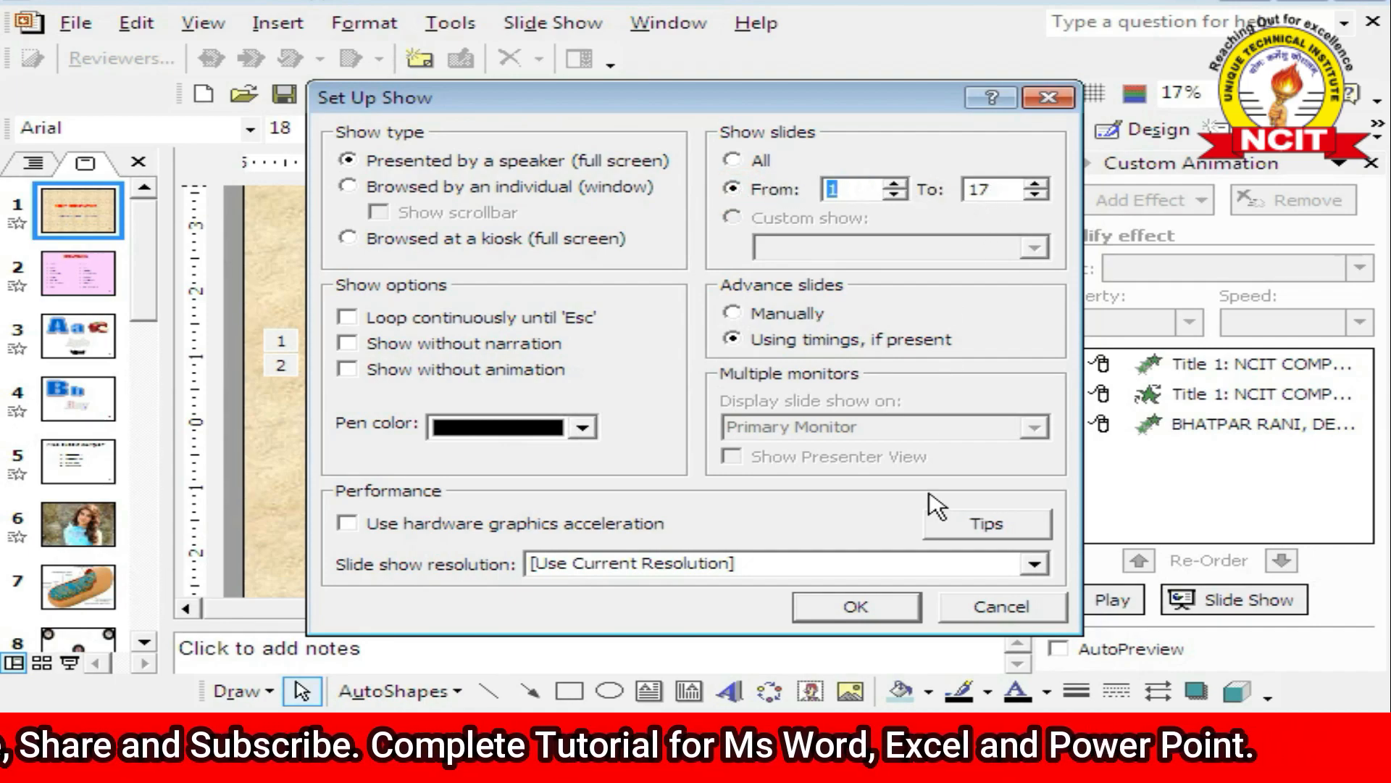
{"action": "left_click", "coordinate": [966, 616]}
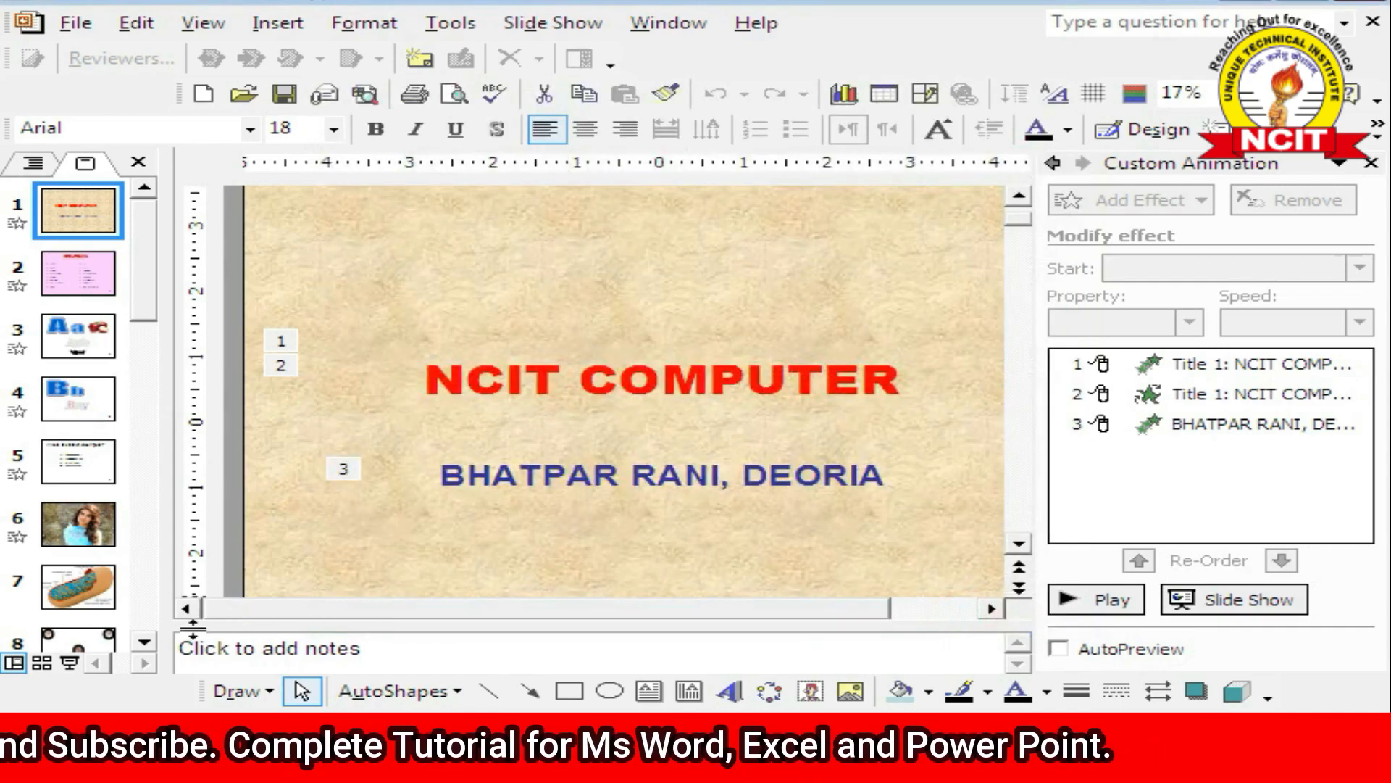
- Check the last slide's number, then set the slide show setup to present a range from slide 1 to 3
{"action": "left_click_drag", "start_coordinate": [149, 308], "coordinate": [146, 637]}
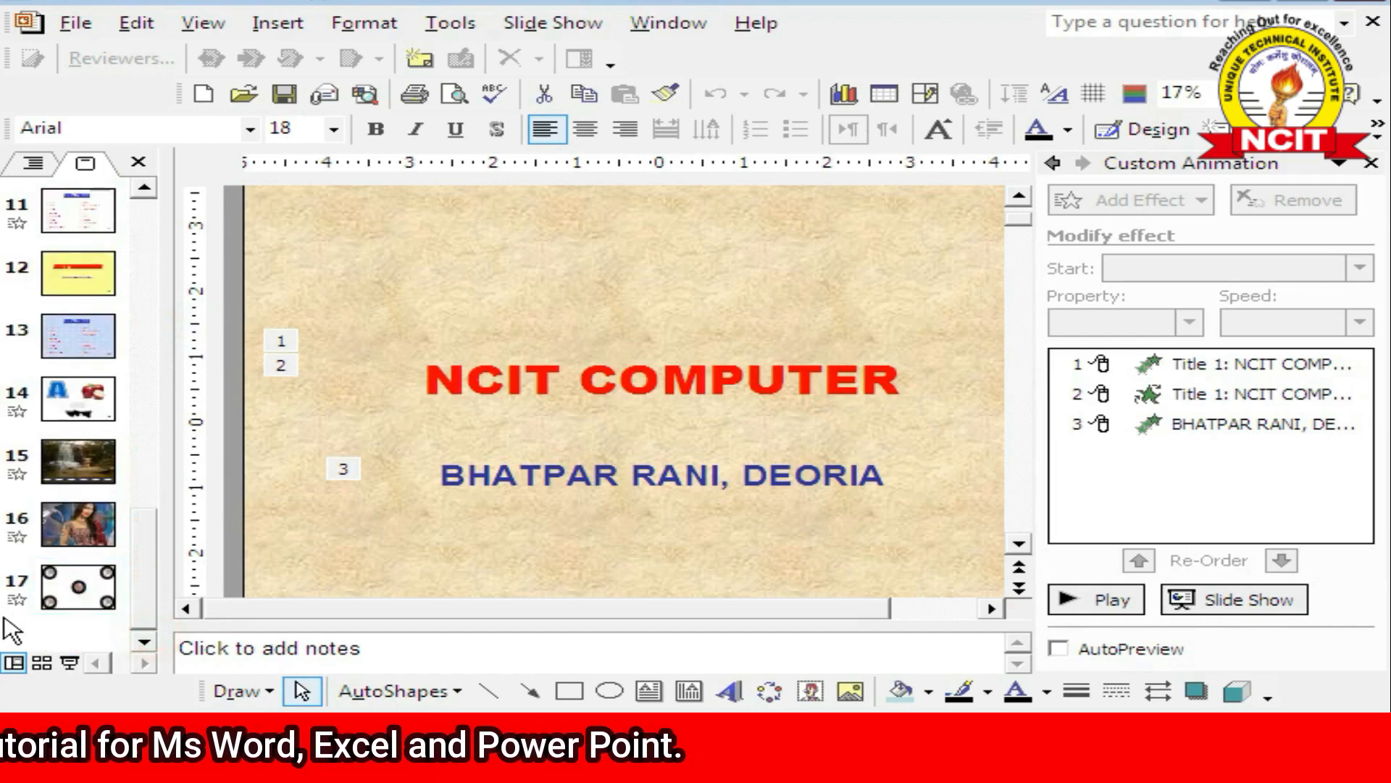
{"action": "left_click", "coordinate": [551, 24]}
{"action": "left_click", "coordinate": [579, 84]}
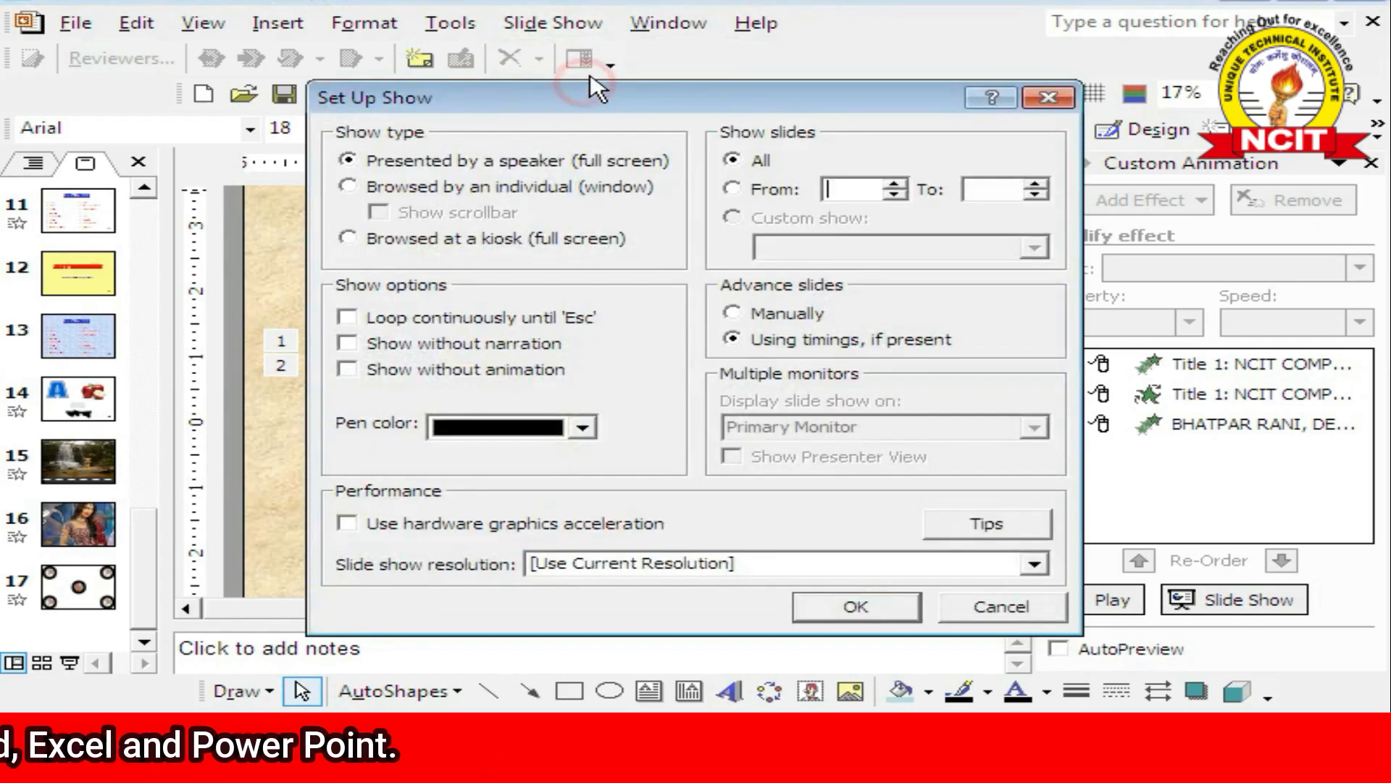
{"action": "left_click", "coordinate": [768, 190]}
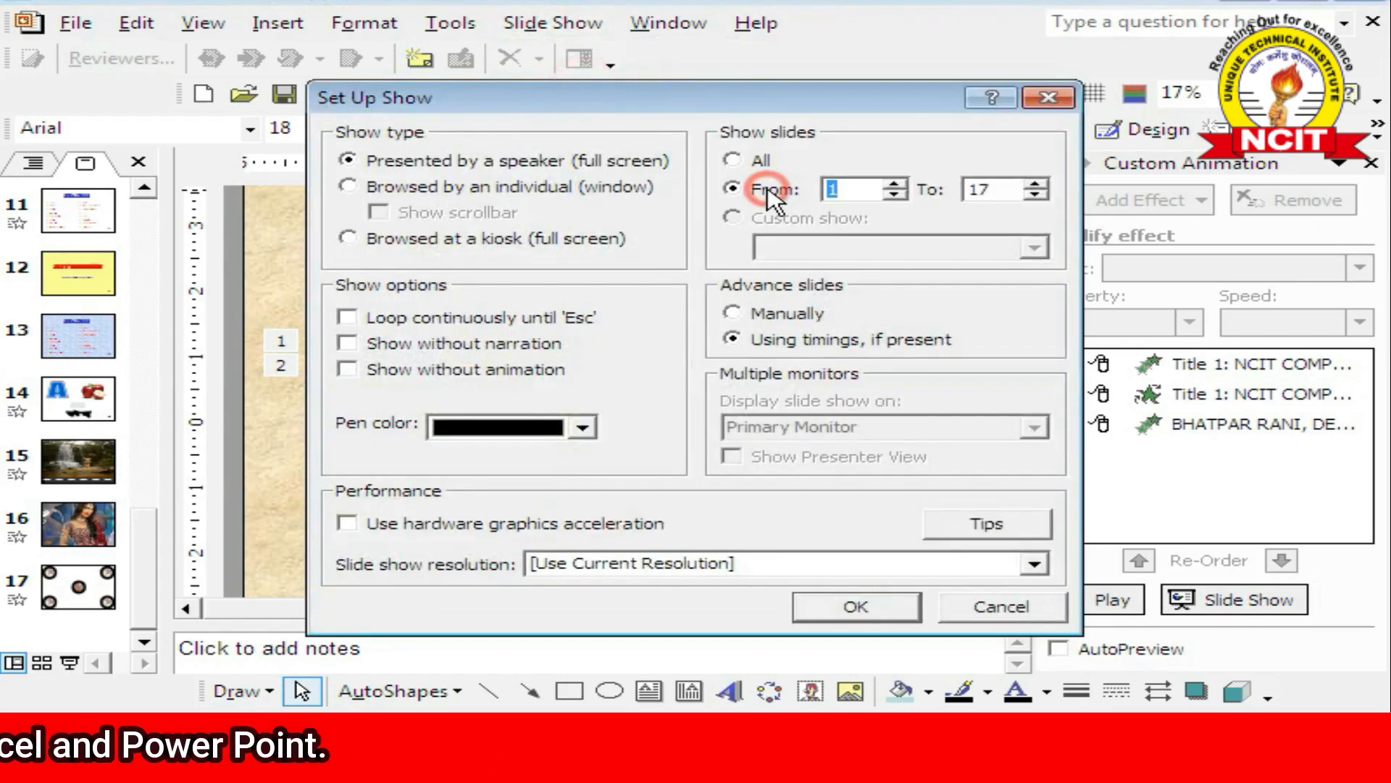
{"action": "left_click", "coordinate": [834, 185]}
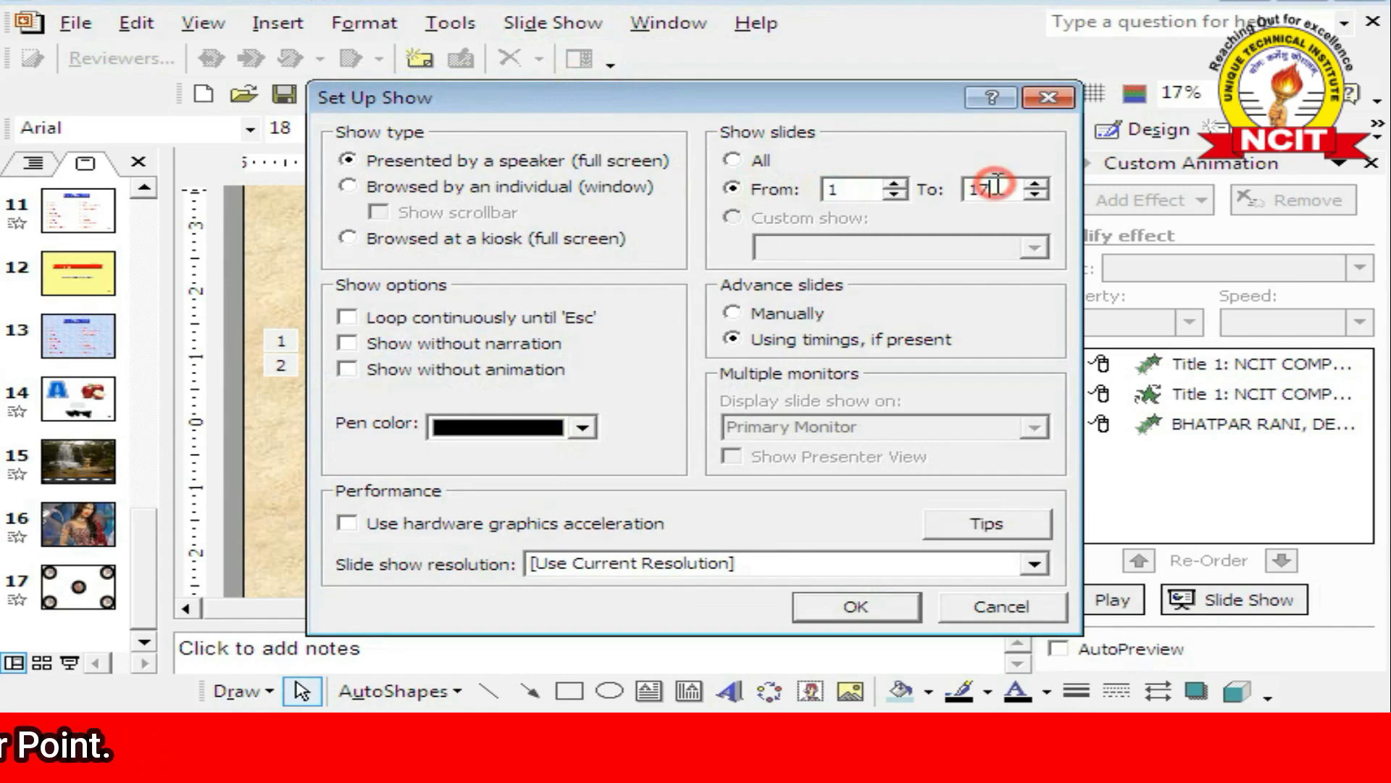
{"action": "left_click", "coordinate": [1036, 194]}
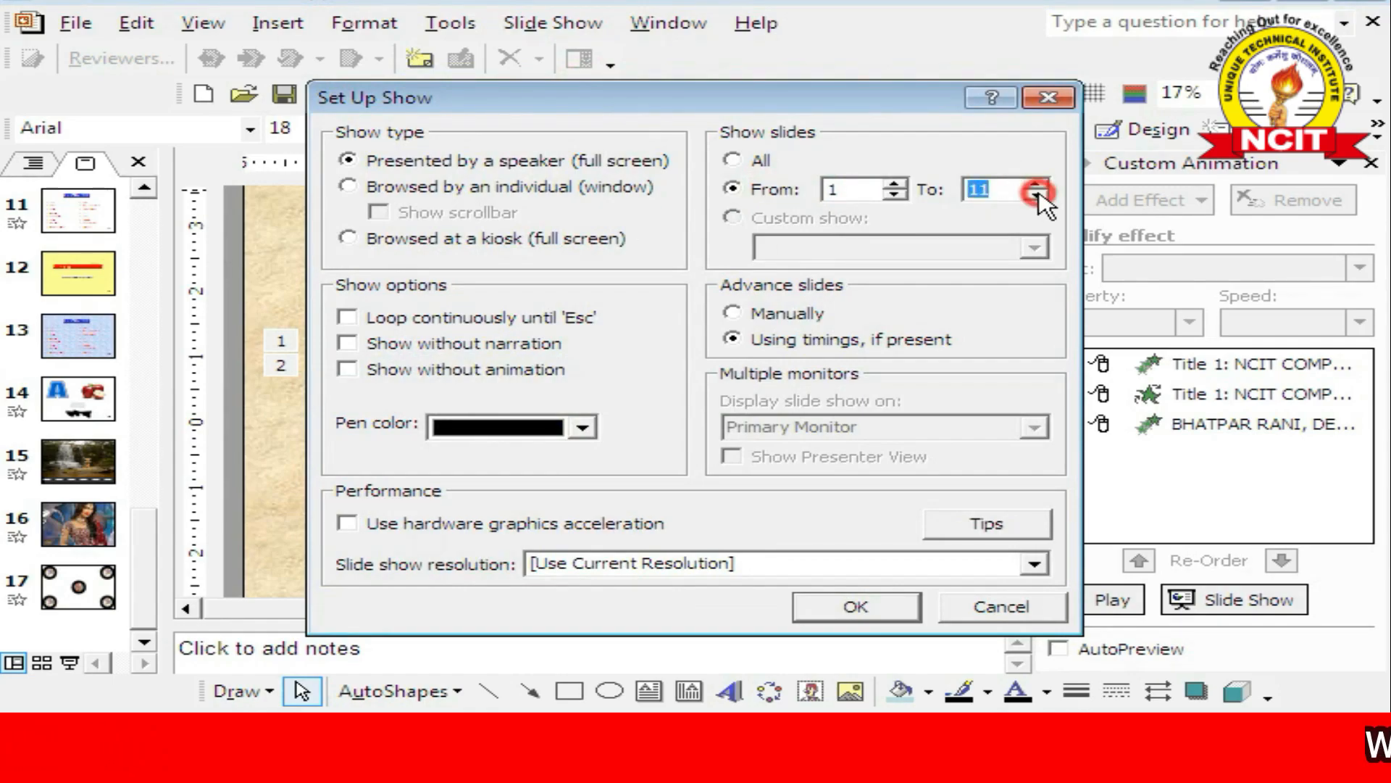
{"action": "left_click", "coordinate": [1036, 194]}
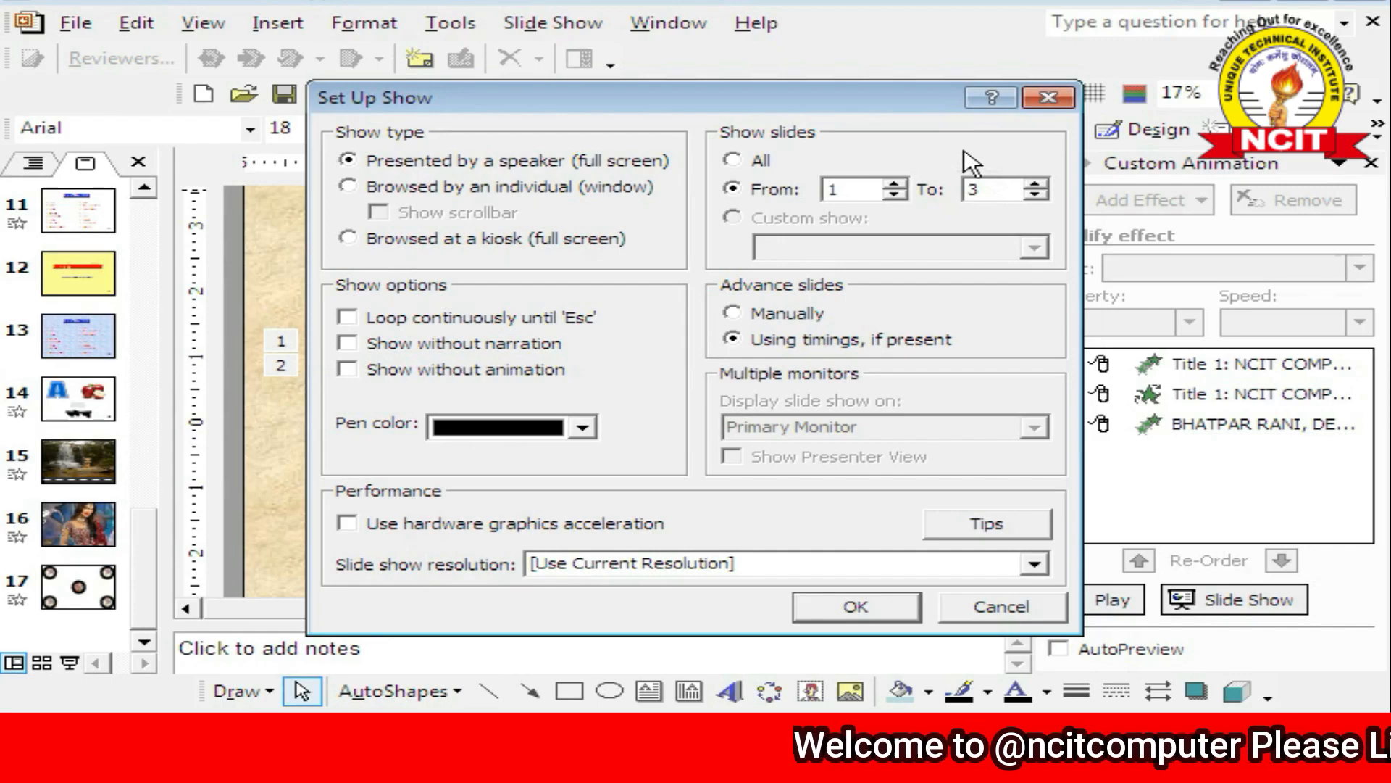
- Change the show's slide range to run from slide 3 to slide 5 and apply the setup
{"action": "left_click", "coordinate": [896, 182]}
{"action": "left_click", "coordinate": [895, 183]}
{"action": "left_click", "coordinate": [1035, 184]}
{"action": "left_click", "coordinate": [1035, 185]}
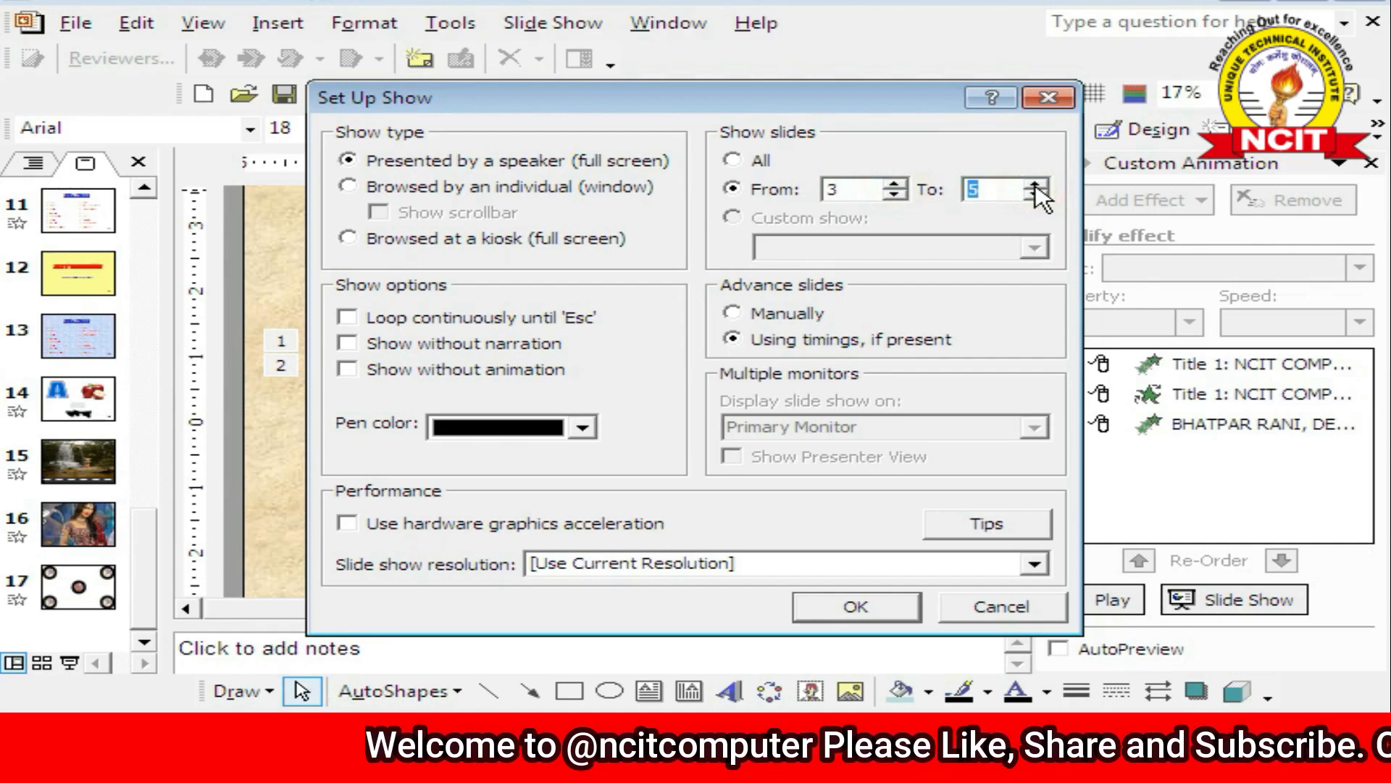
{"action": "left_click", "coordinate": [835, 190]}
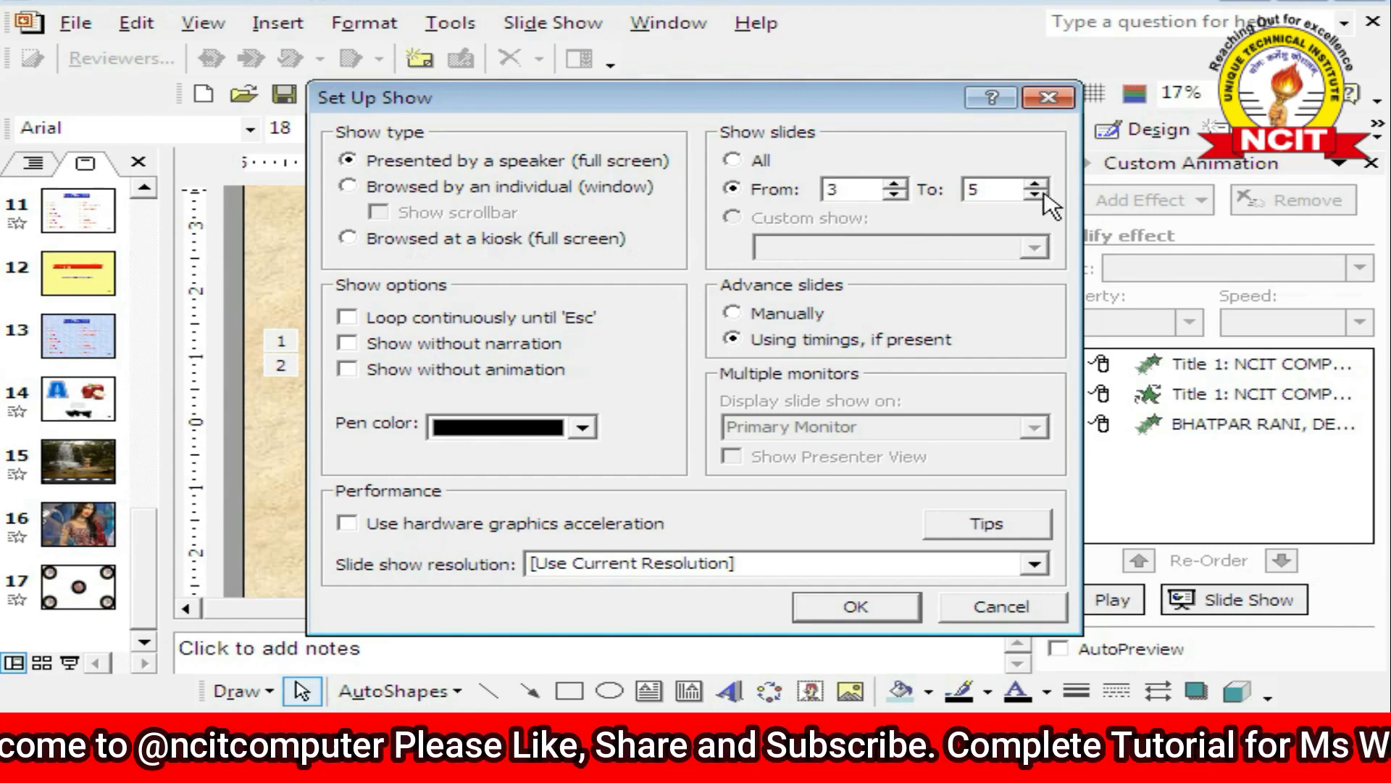
{"action": "left_click", "coordinate": [842, 608]}
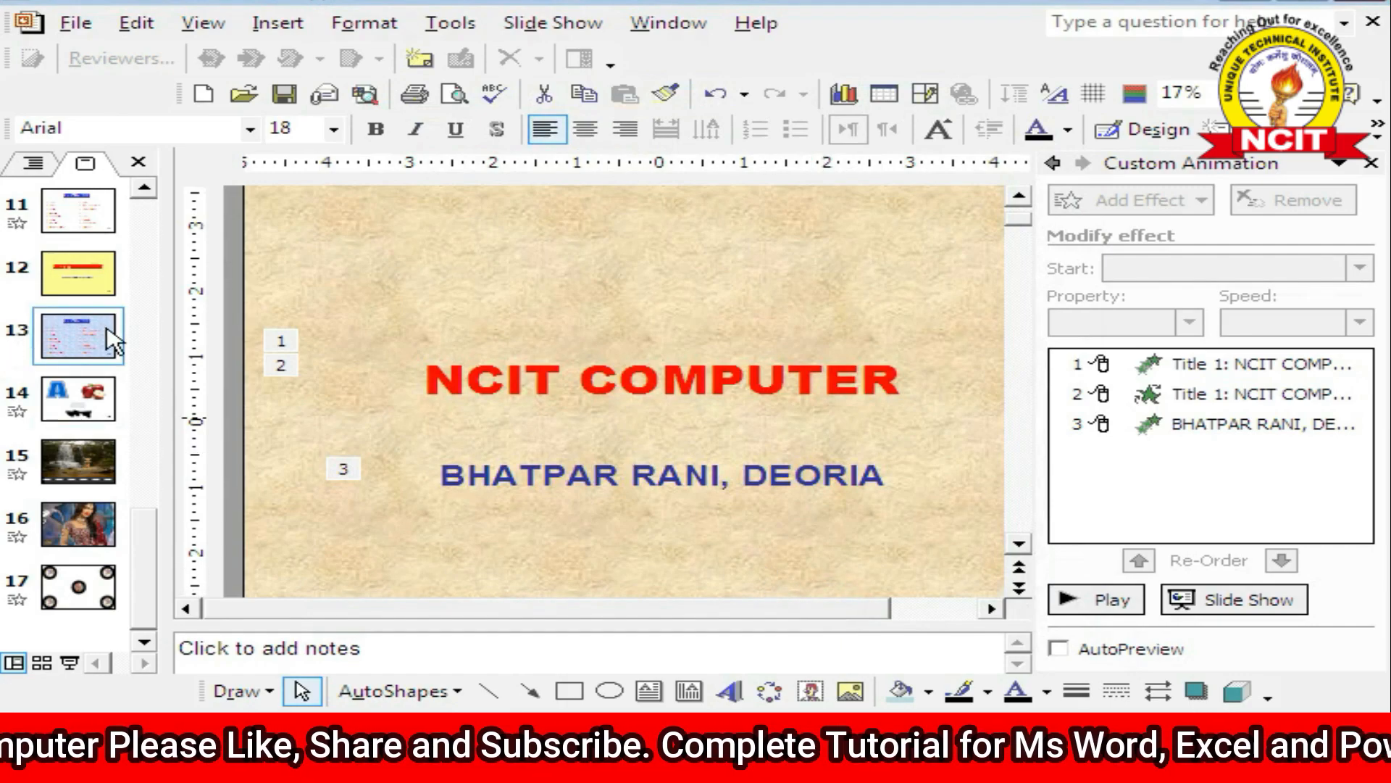
- Go back to the first slide in the thumbnail list and bring up the slide show commands
{"action": "scroll", "coordinate": [106, 332], "scroll_direction": "up", "scroll_amount": 5}
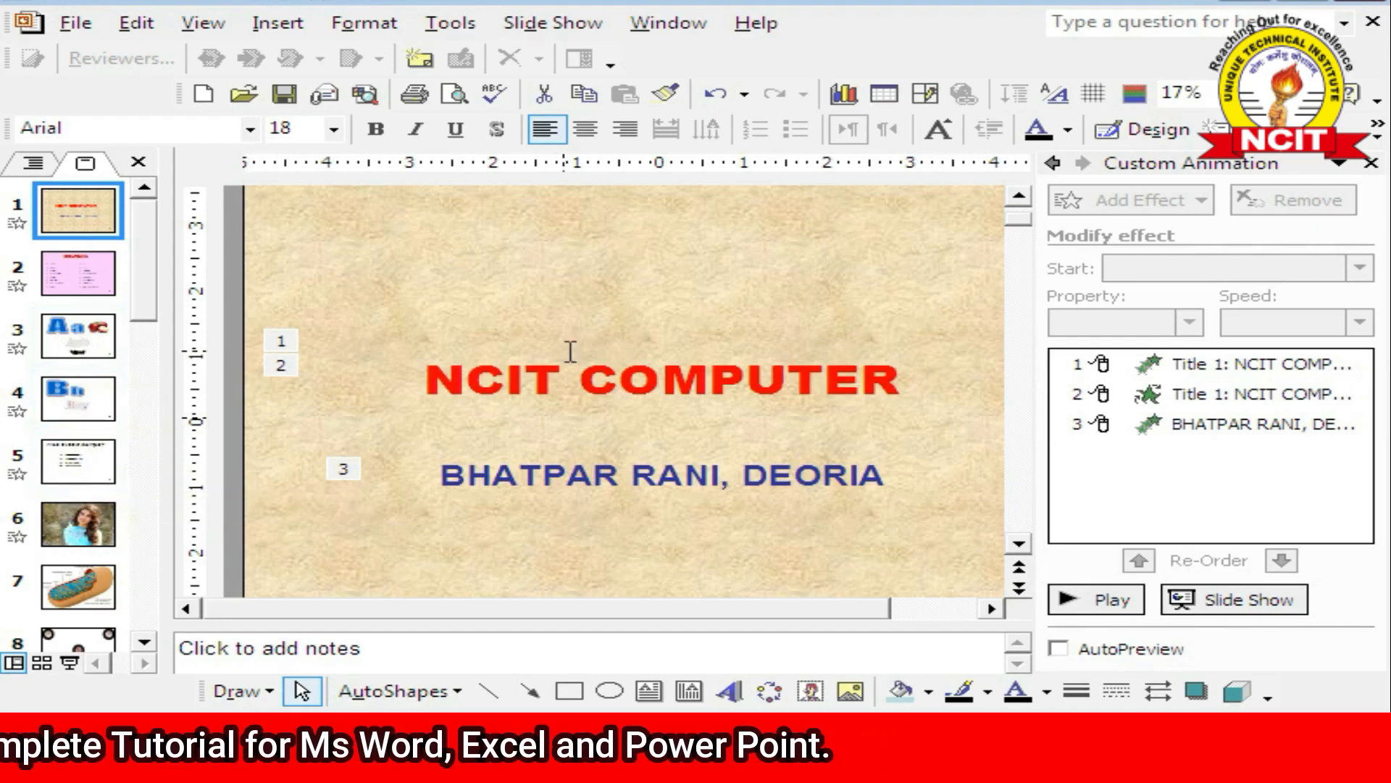
{"action": "left_click", "coordinate": [568, 23]}
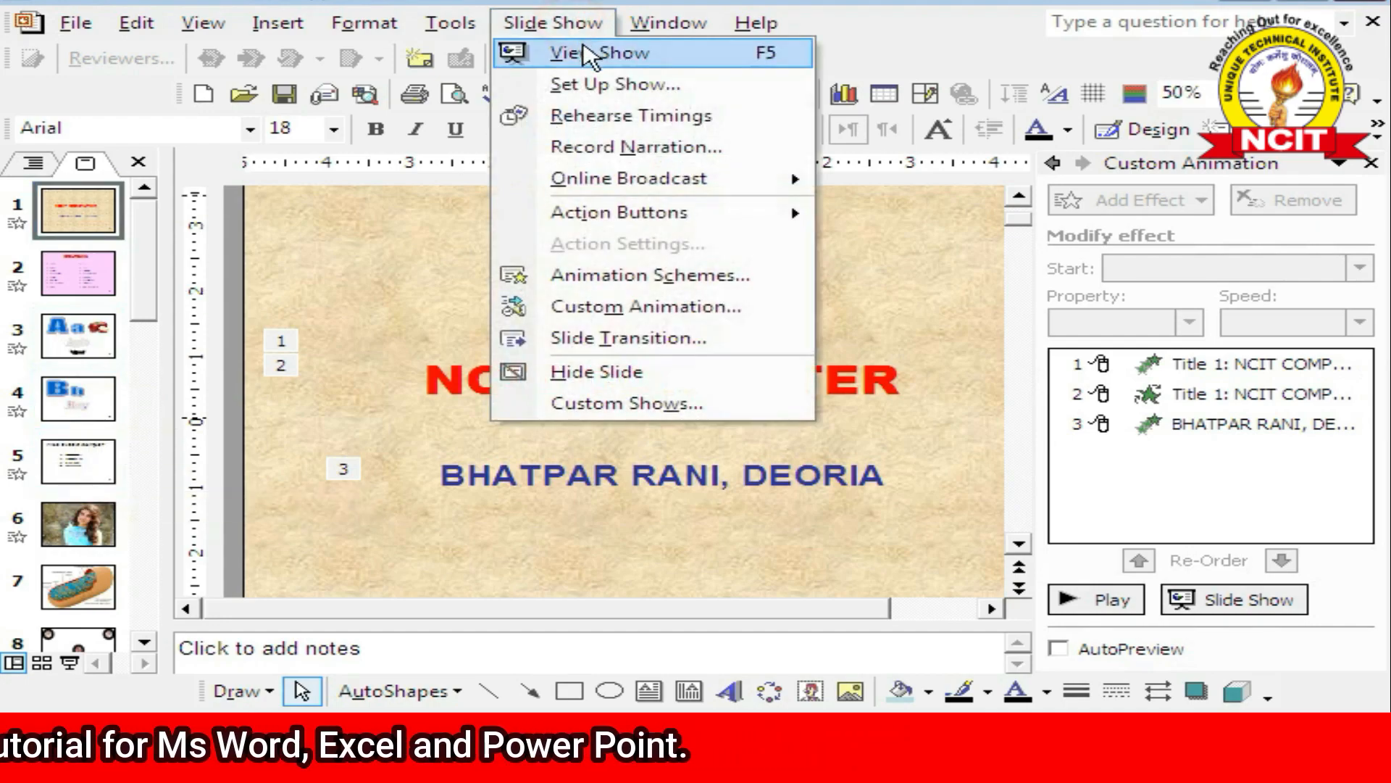
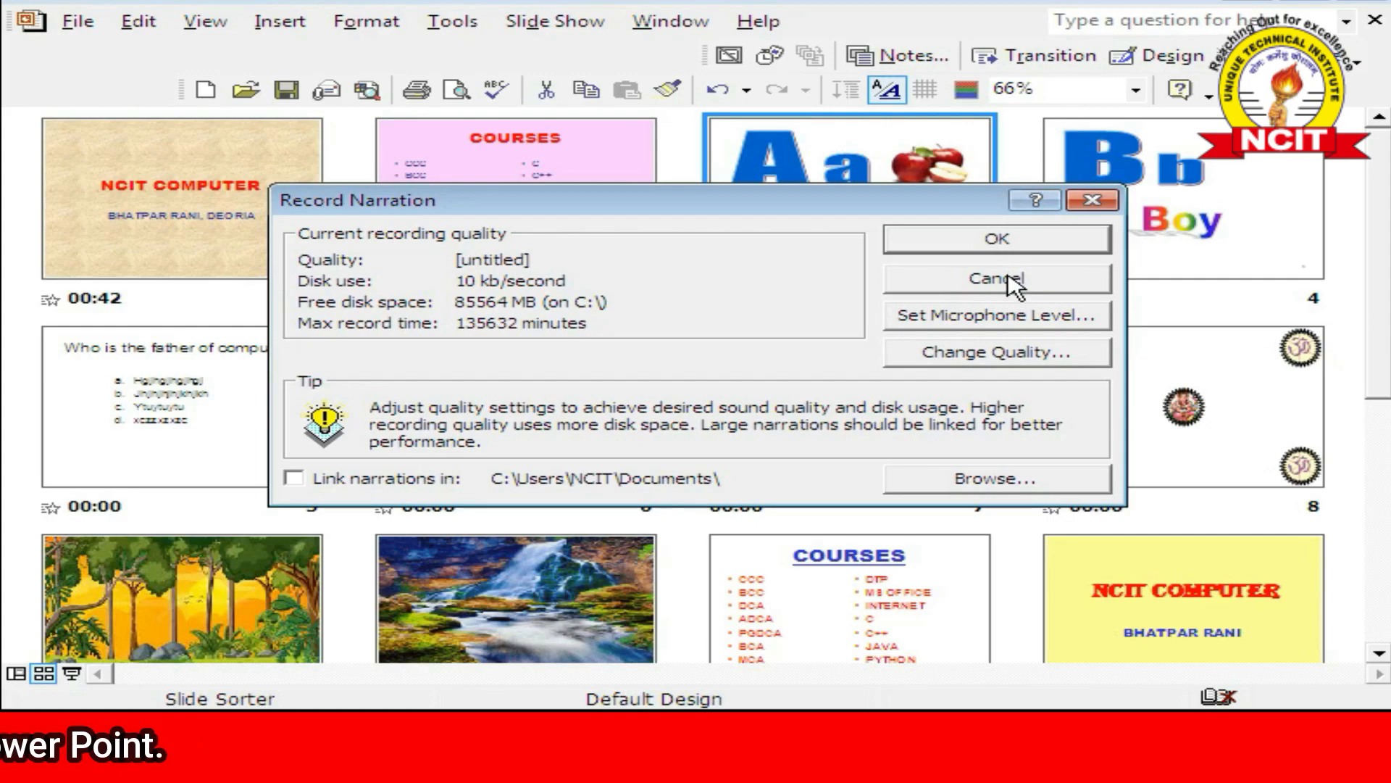
- Cancel recording a narration and start a live online broadcast of the presentation
{"action": "left_click", "coordinate": [1011, 281]}
{"action": "left_click", "coordinate": [555, 22]}
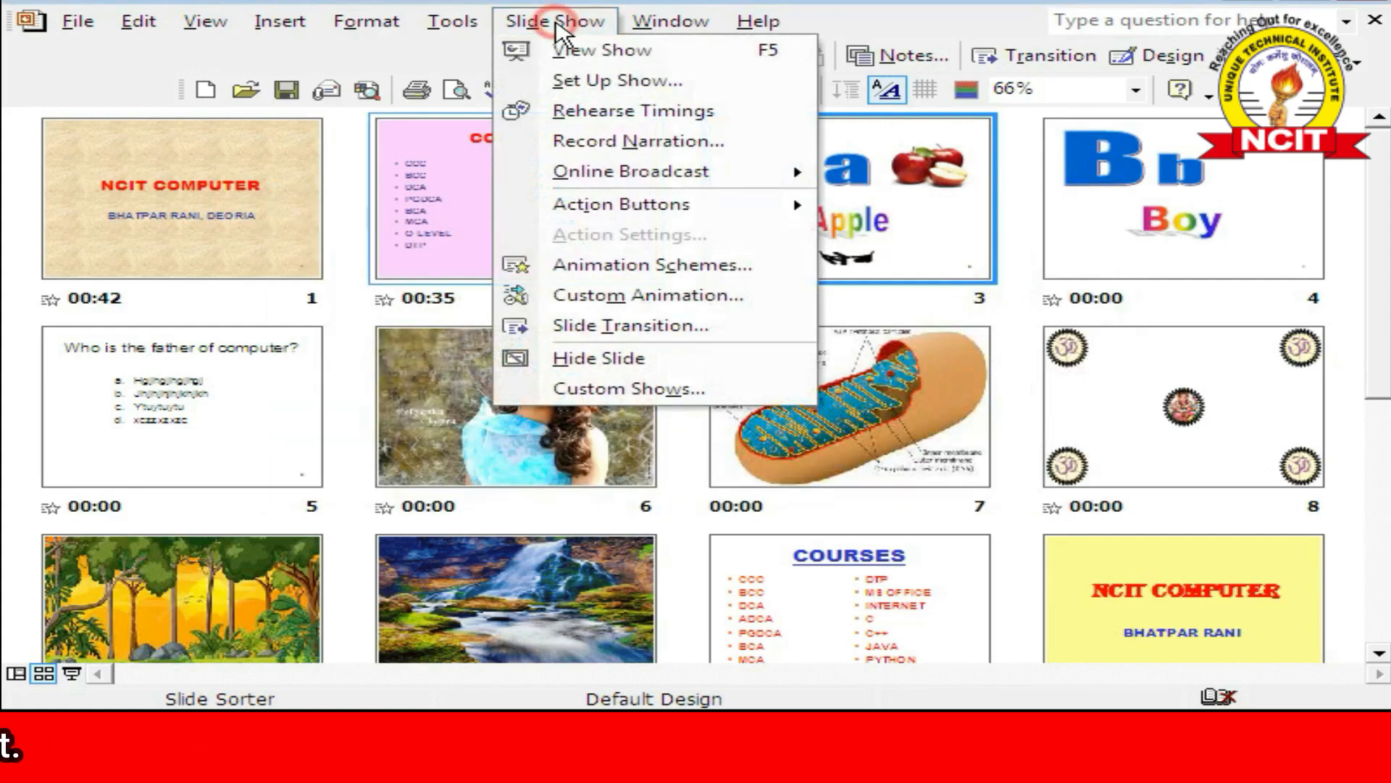
{"action": "mouse_move", "coordinate": [562, 179]}
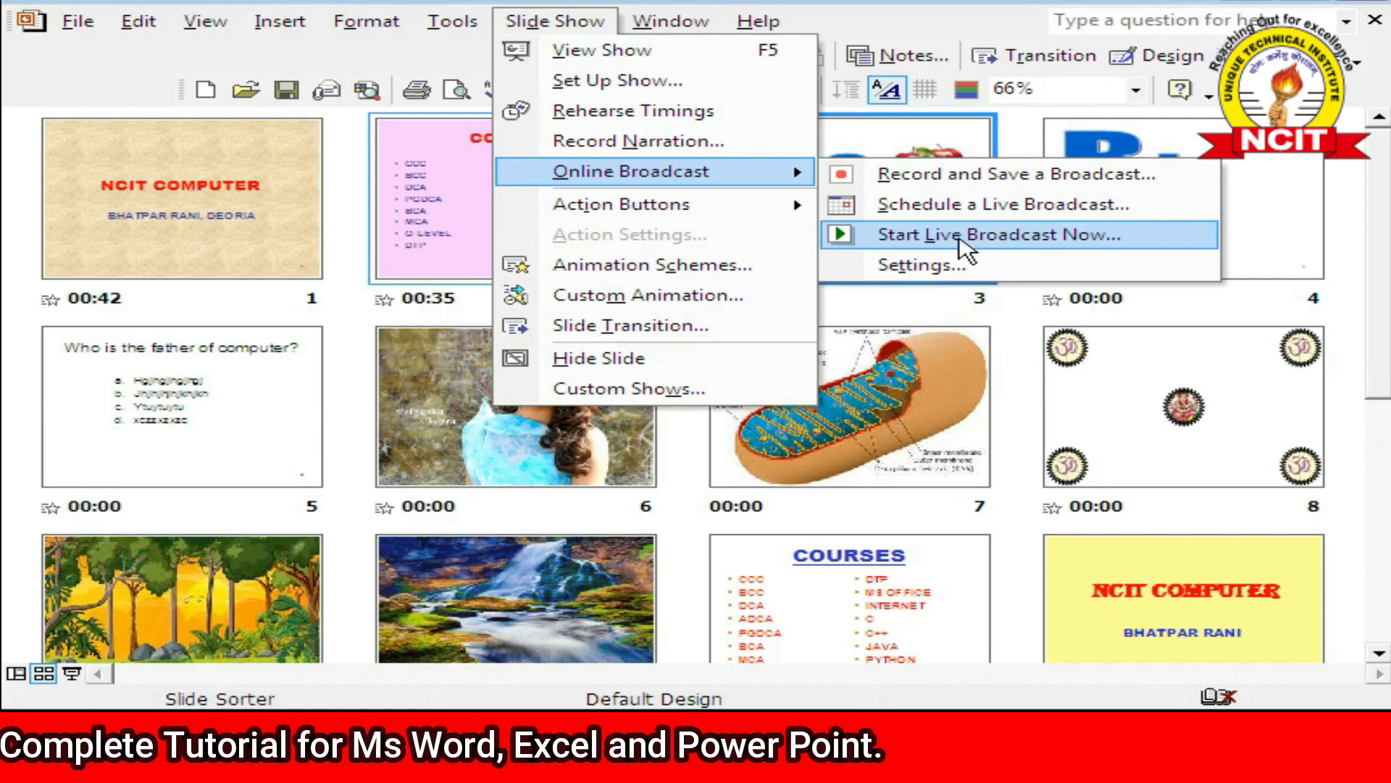
{"action": "left_click", "coordinate": [1041, 251]}
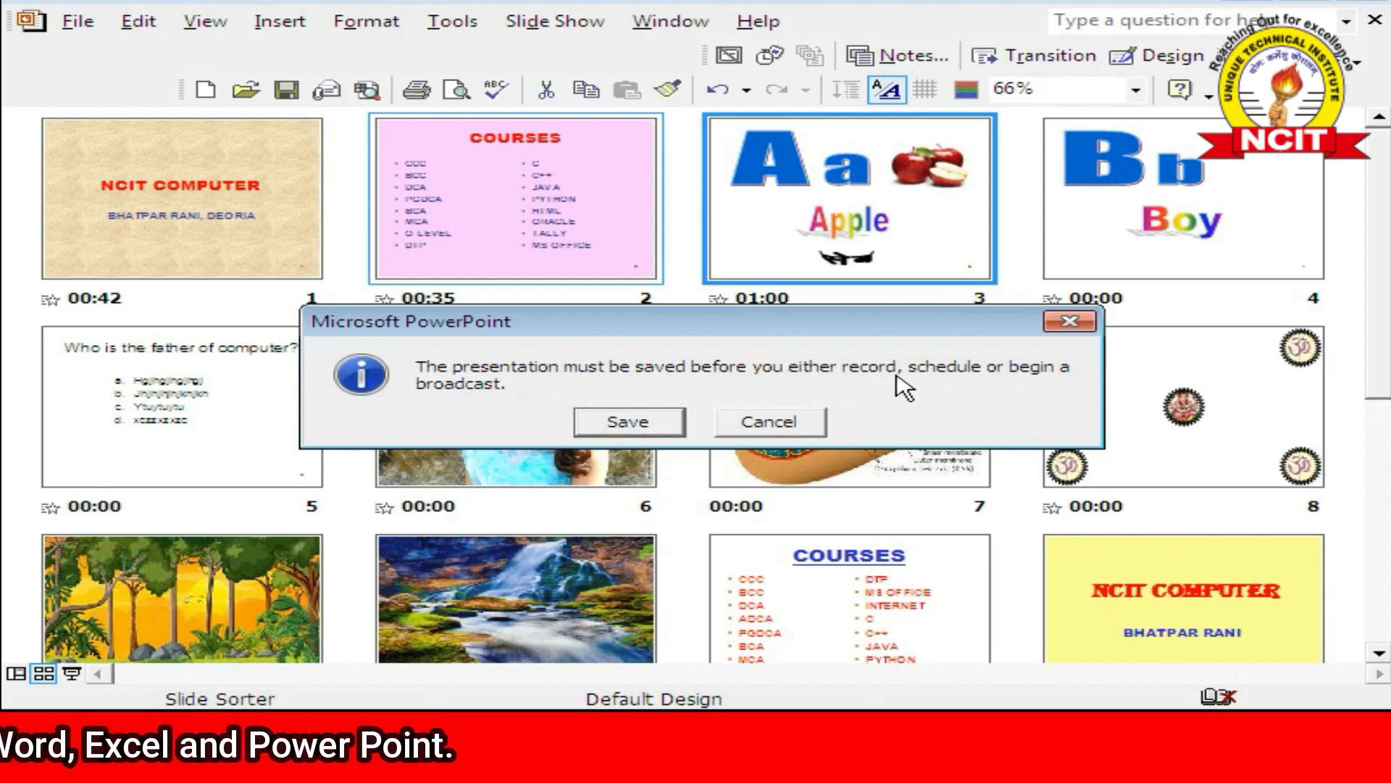
- Save the presentation as B55.ppt in My Documents, replacing the existing file, to proceed with the broadcast
{"action": "left_click", "coordinate": [643, 423]}
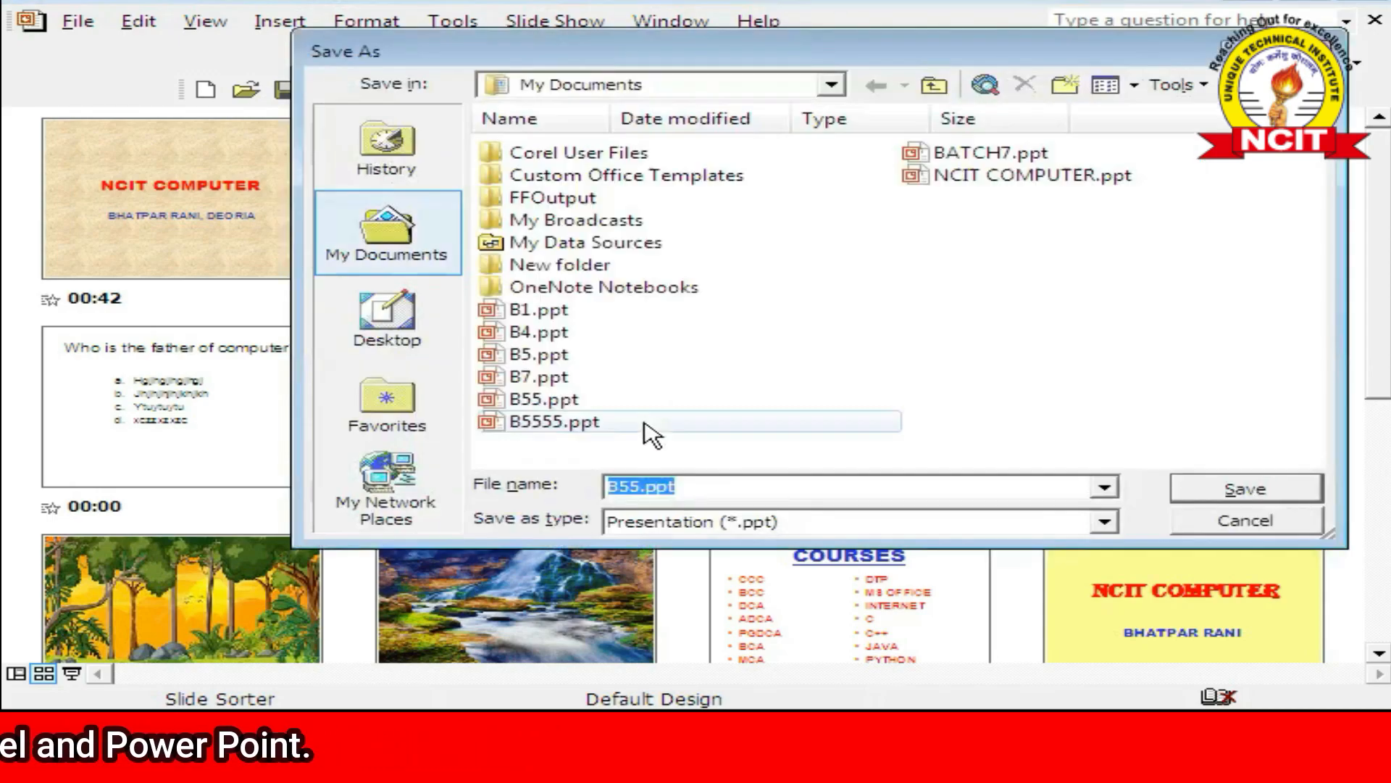
{"action": "left_click", "coordinate": [1263, 494]}
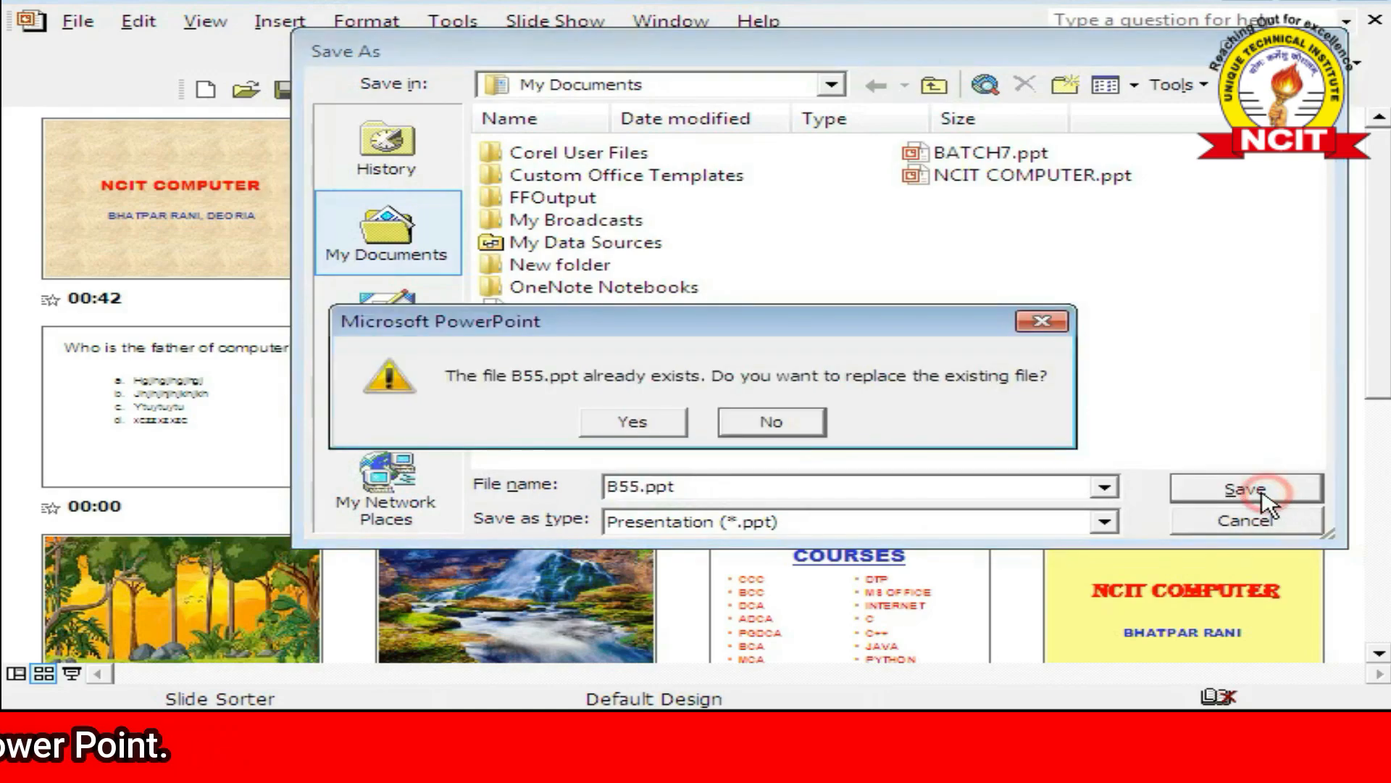
{"action": "left_click", "coordinate": [675, 423]}
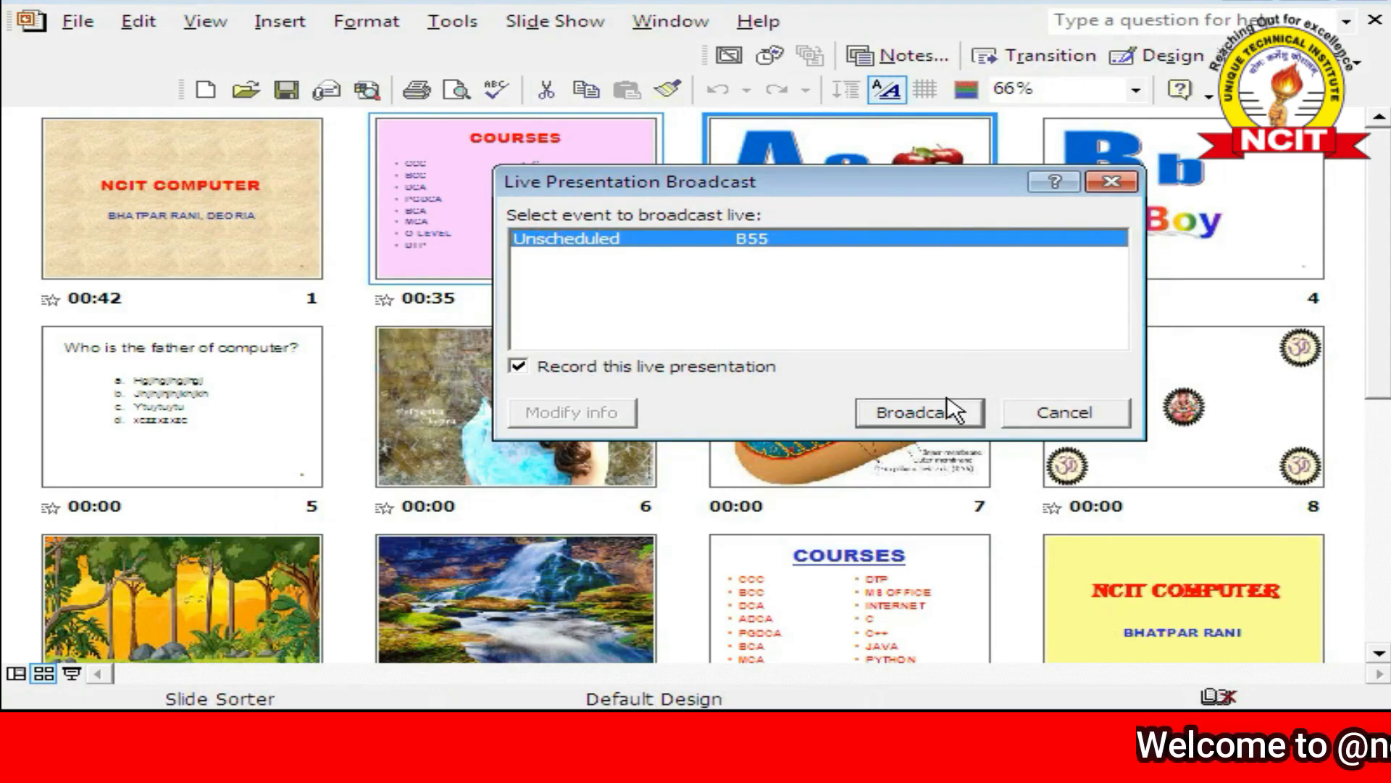
- Try to start the live broadcast of the unscheduled B55 event with recording enabled, and cancel it
{"action": "left_click", "coordinate": [919, 414]}
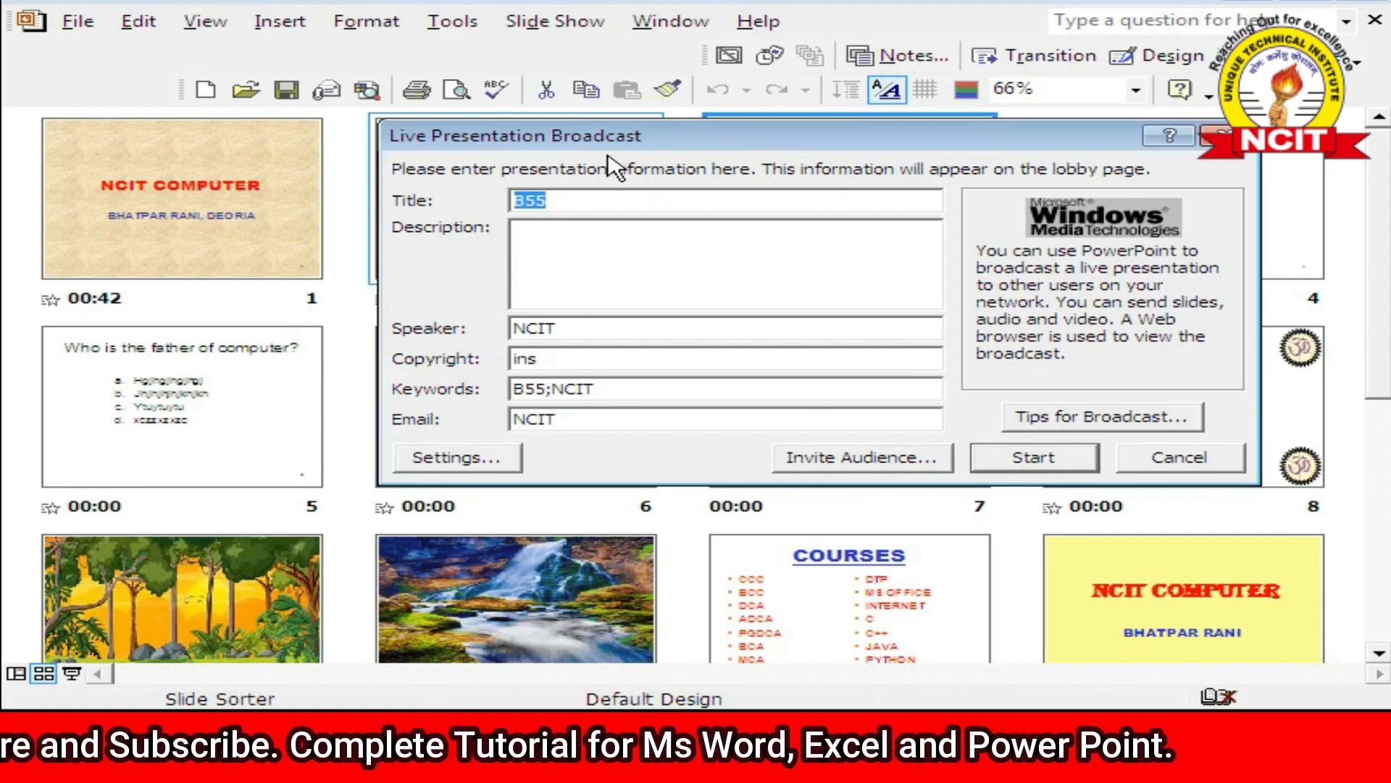
{"action": "left_click", "coordinate": [1057, 462]}
{"action": "left_click", "coordinate": [707, 424]}
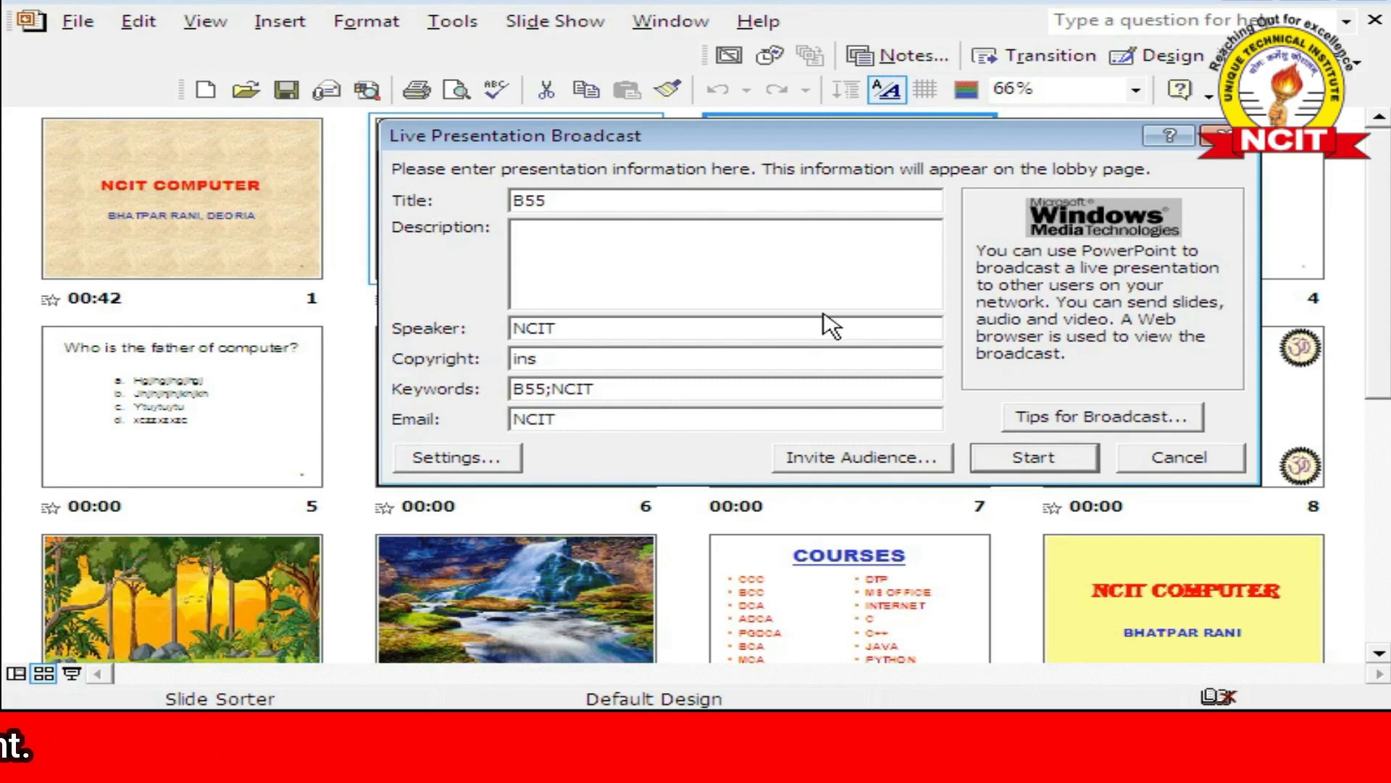
{"action": "left_click", "coordinate": [1227, 460]}
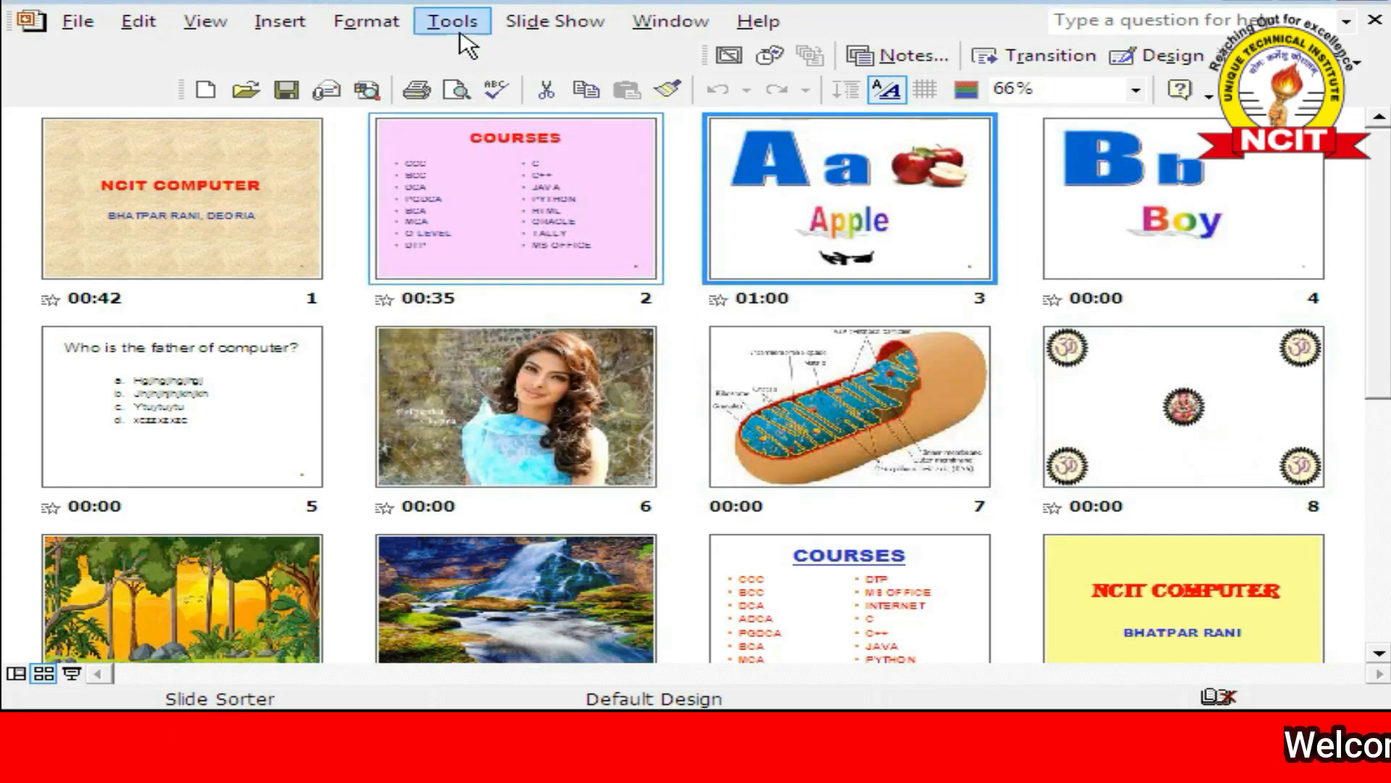
- Examine the presentation information for scheduling an online broadcast and dismiss it without scheduling
{"action": "left_click", "coordinate": [518, 22]}
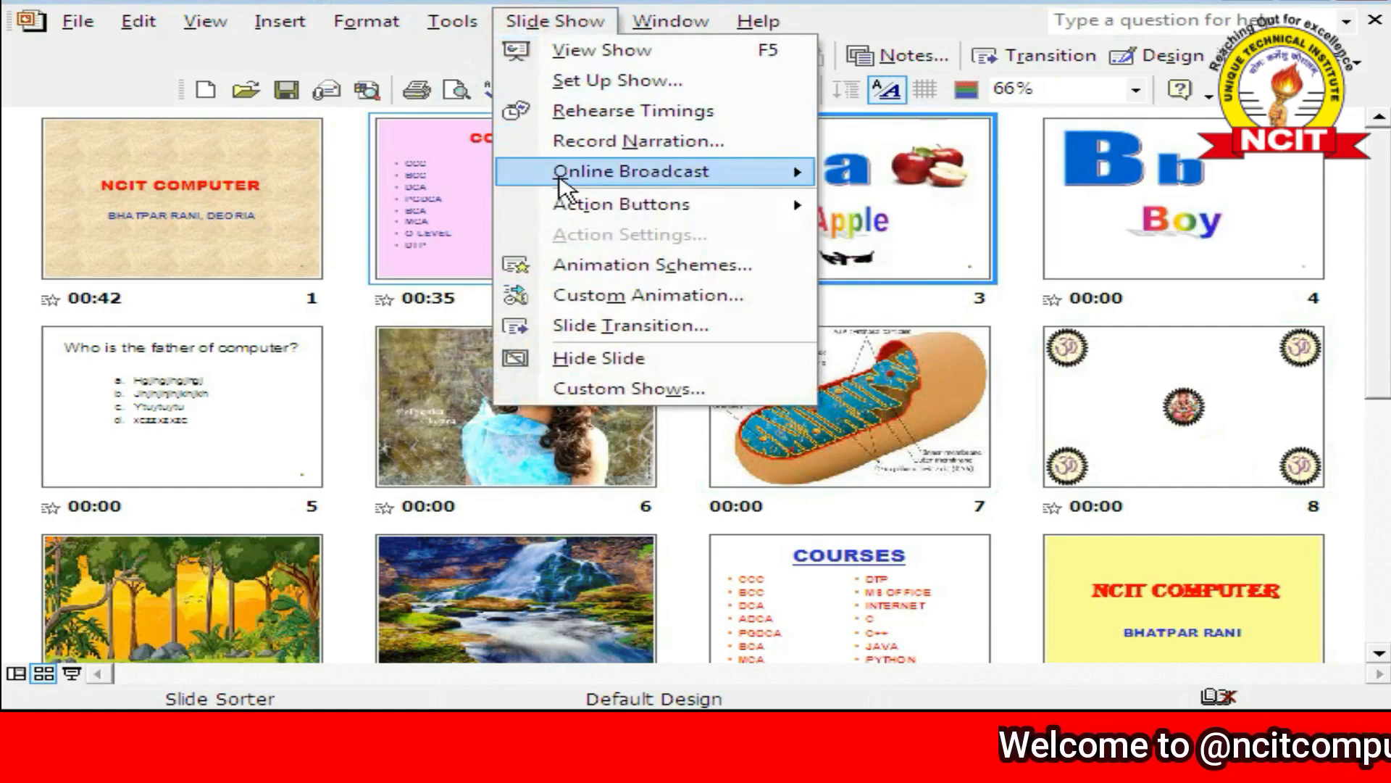
{"action": "mouse_move", "coordinate": [562, 173]}
{"action": "left_click", "coordinate": [922, 208]}
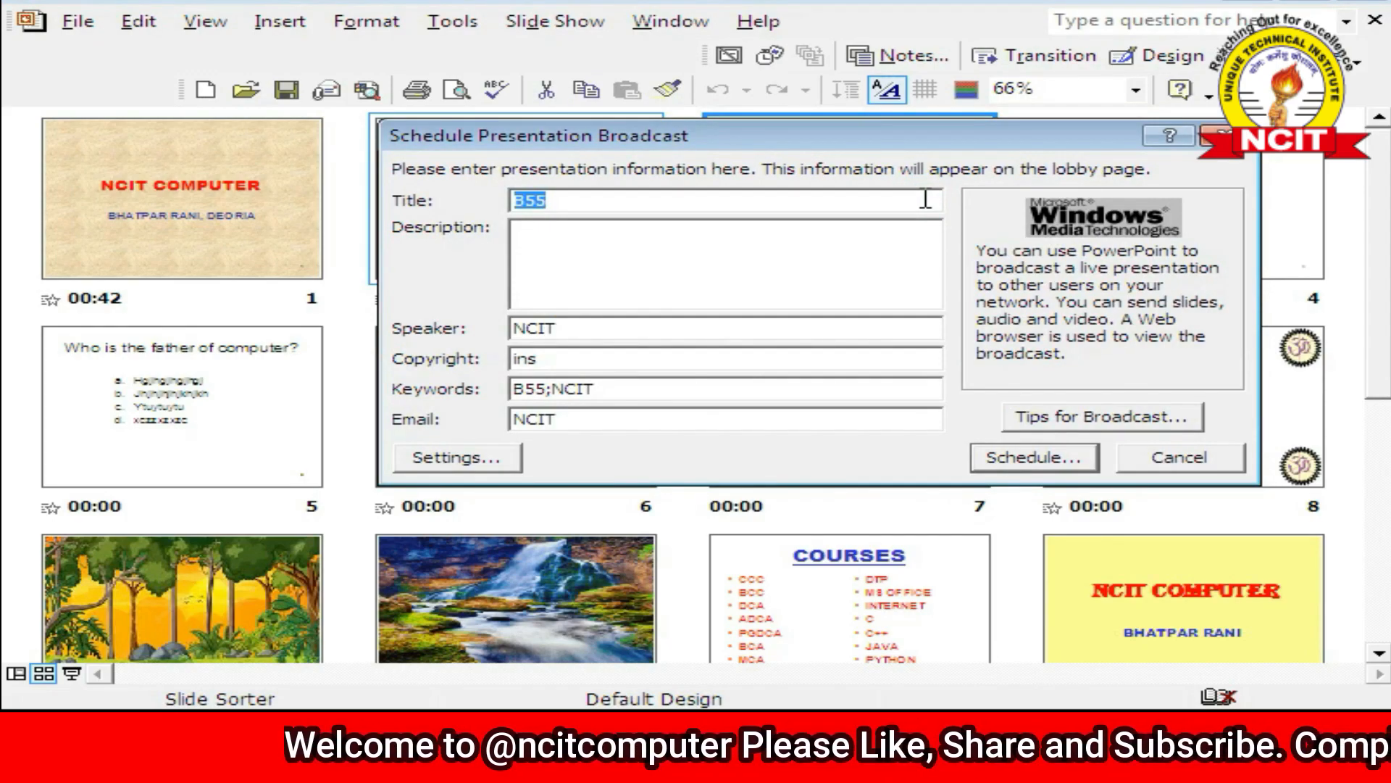
{"action": "left_click", "coordinate": [1163, 458]}
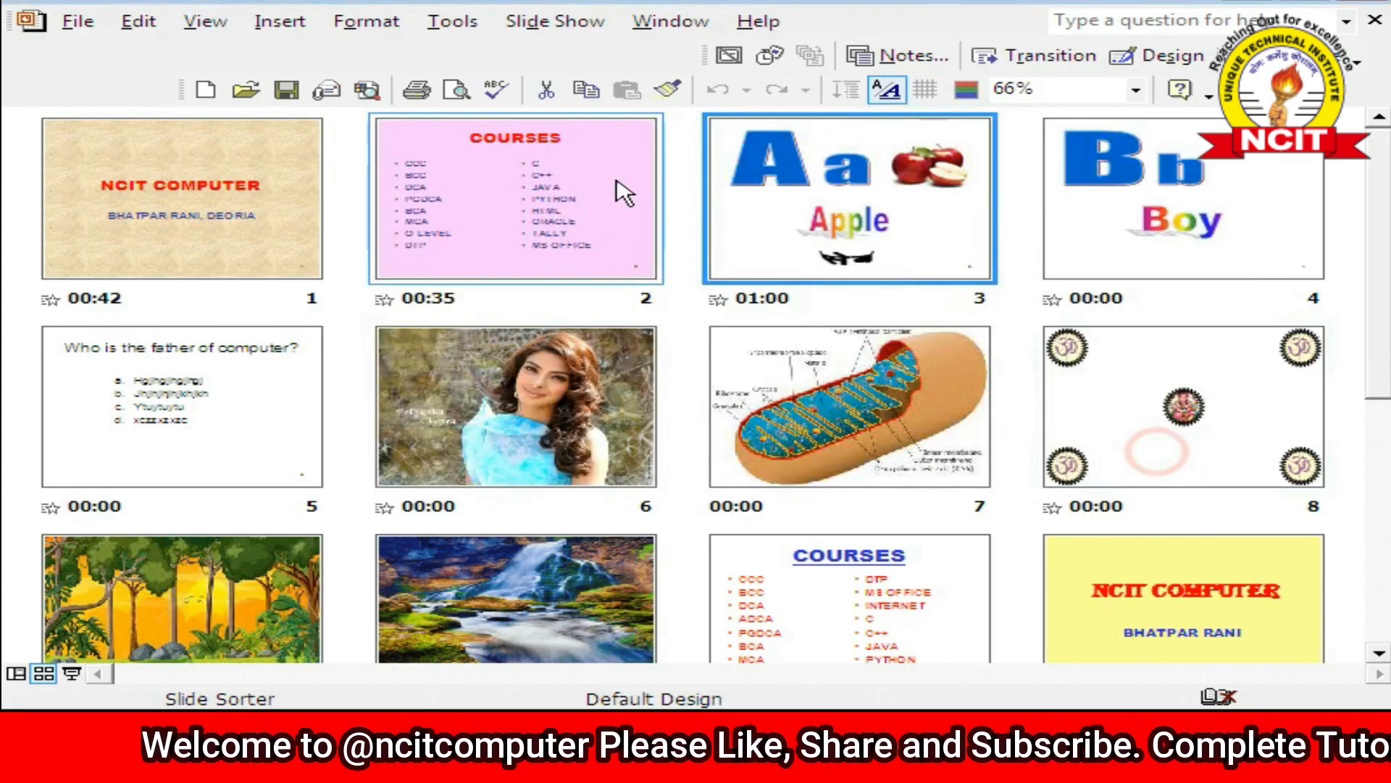
- Select slide 1 and switch from the slide sorter to Normal view
{"action": "left_click", "coordinate": [534, 23]}
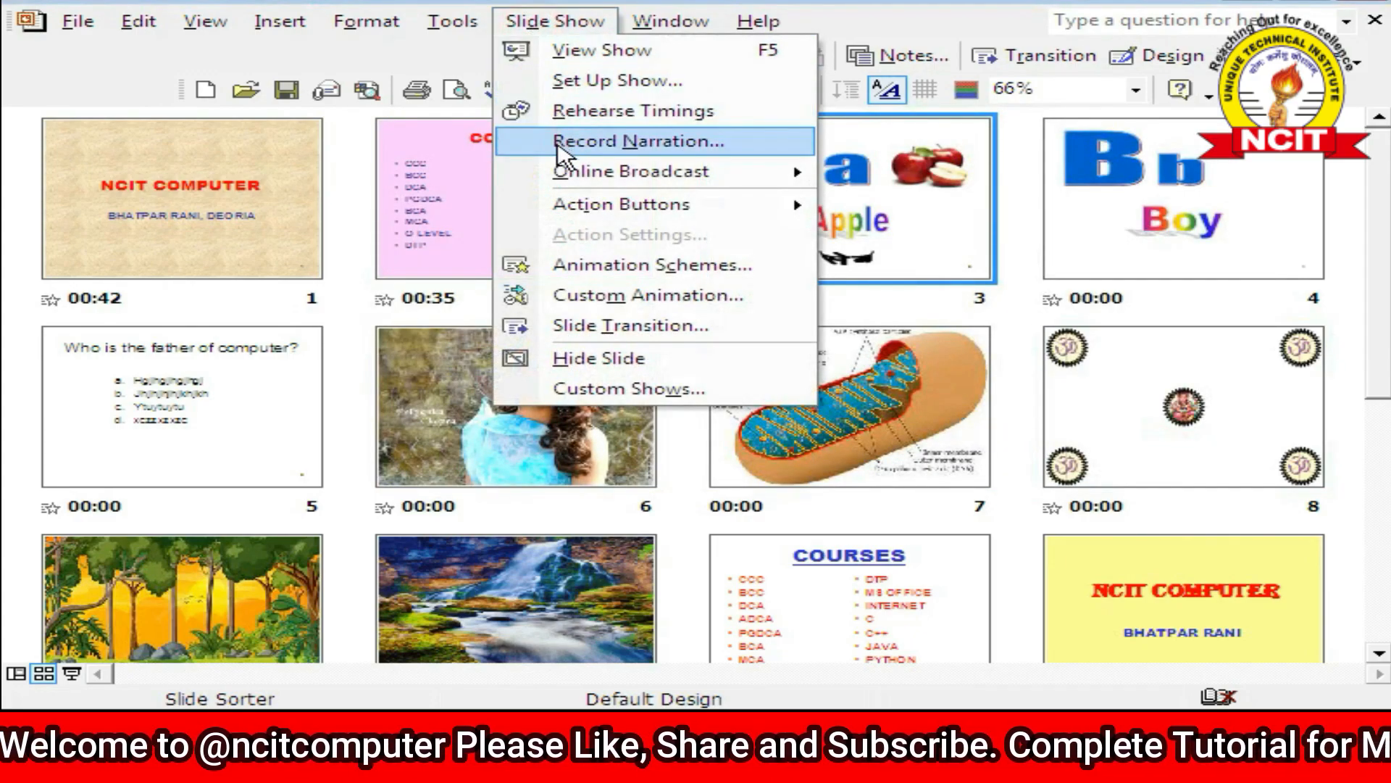
{"action": "mouse_move", "coordinate": [522, 208]}
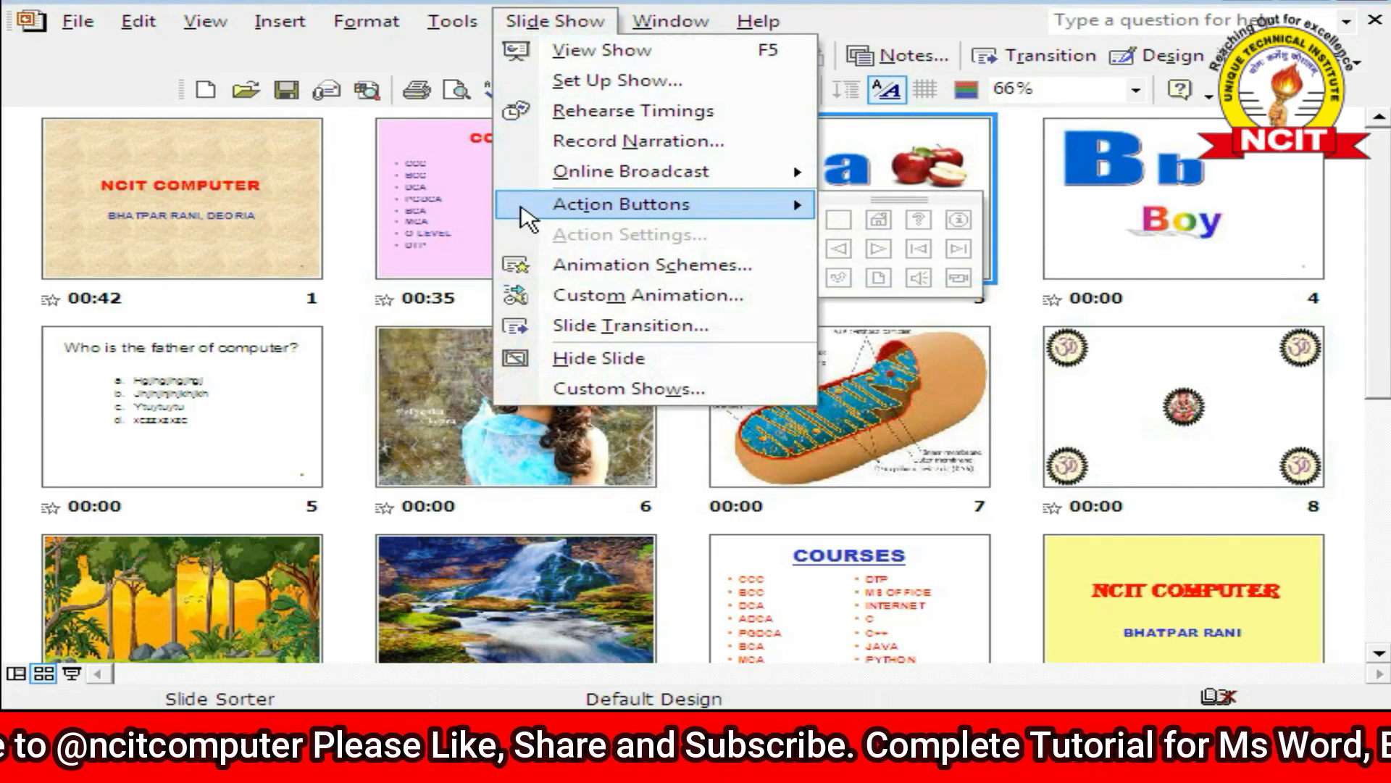
{"action": "left_click", "coordinate": [221, 168]}
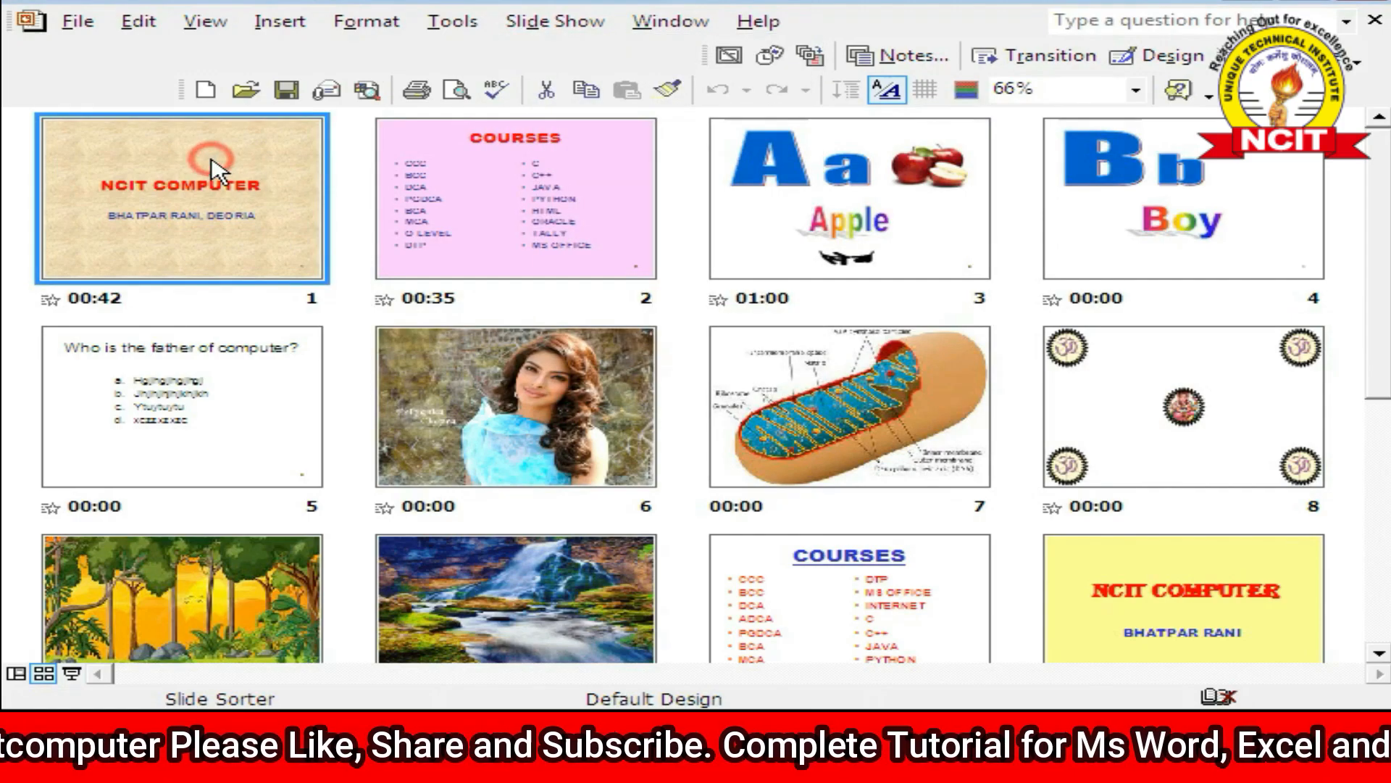
{"action": "left_click", "coordinate": [205, 21]}
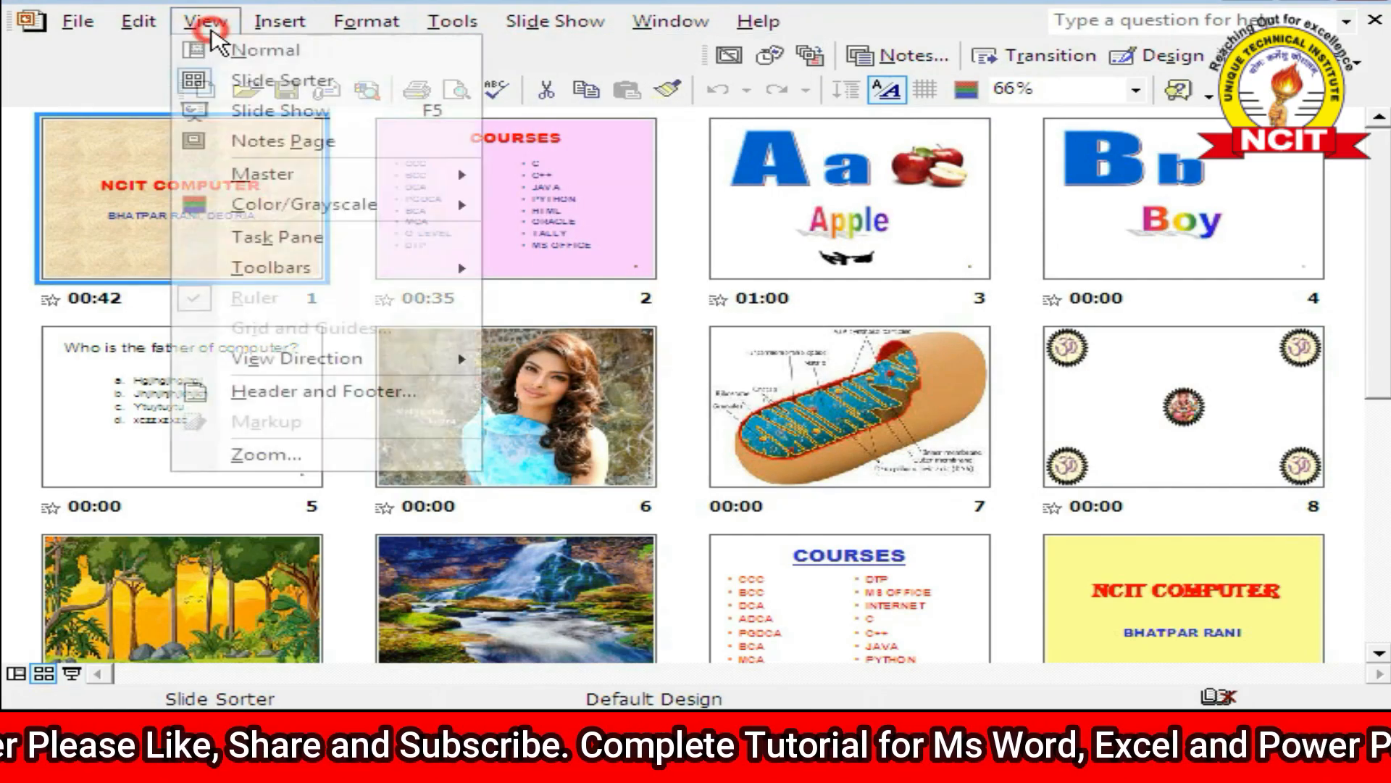
{"action": "left_click", "coordinate": [245, 52]}
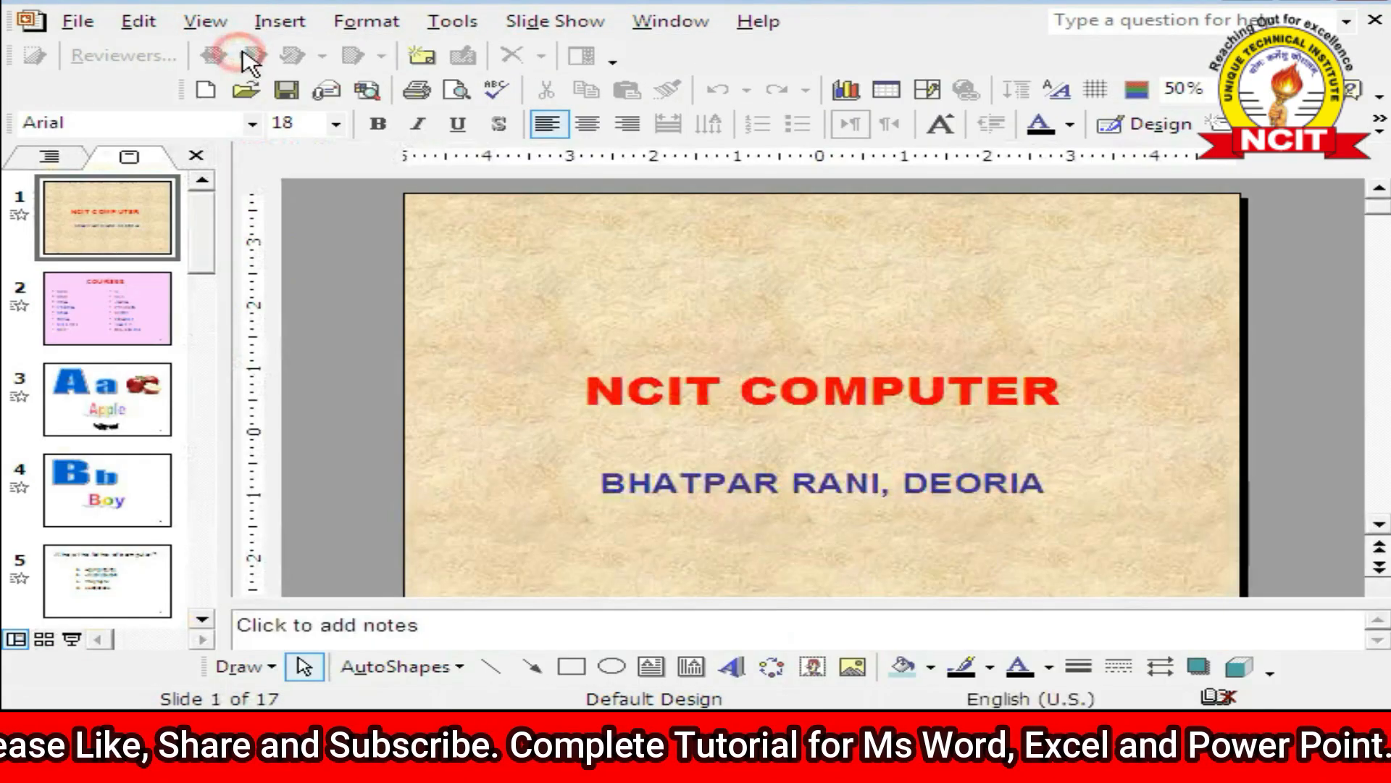
- Draw a Forward or Next action button in the upper-right corner of slide 1, above the title
{"action": "left_click", "coordinate": [536, 26]}
{"action": "mouse_move", "coordinate": [591, 208]}
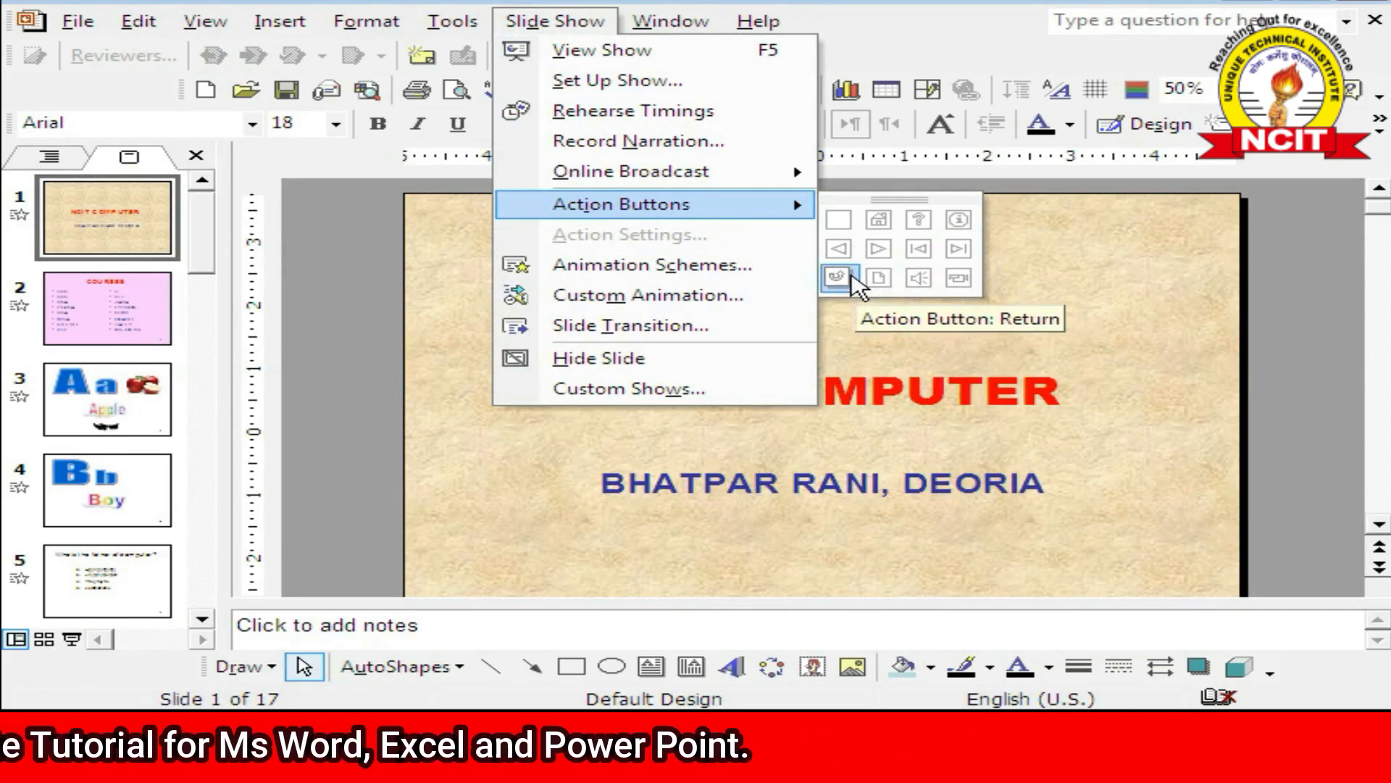
{"action": "left_click", "coordinate": [877, 250]}
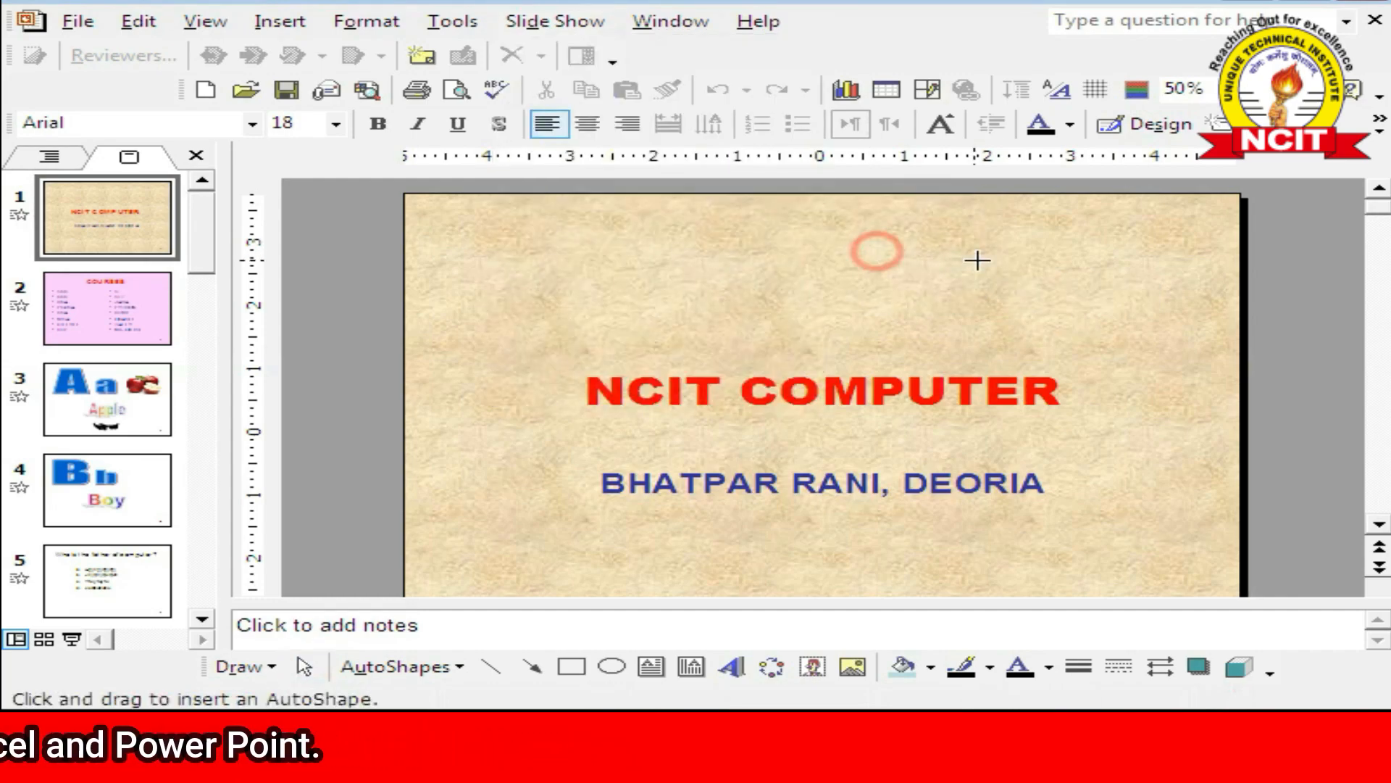
{"action": "left_click_drag", "start_coordinate": [1074, 237], "coordinate": [1185, 352]}
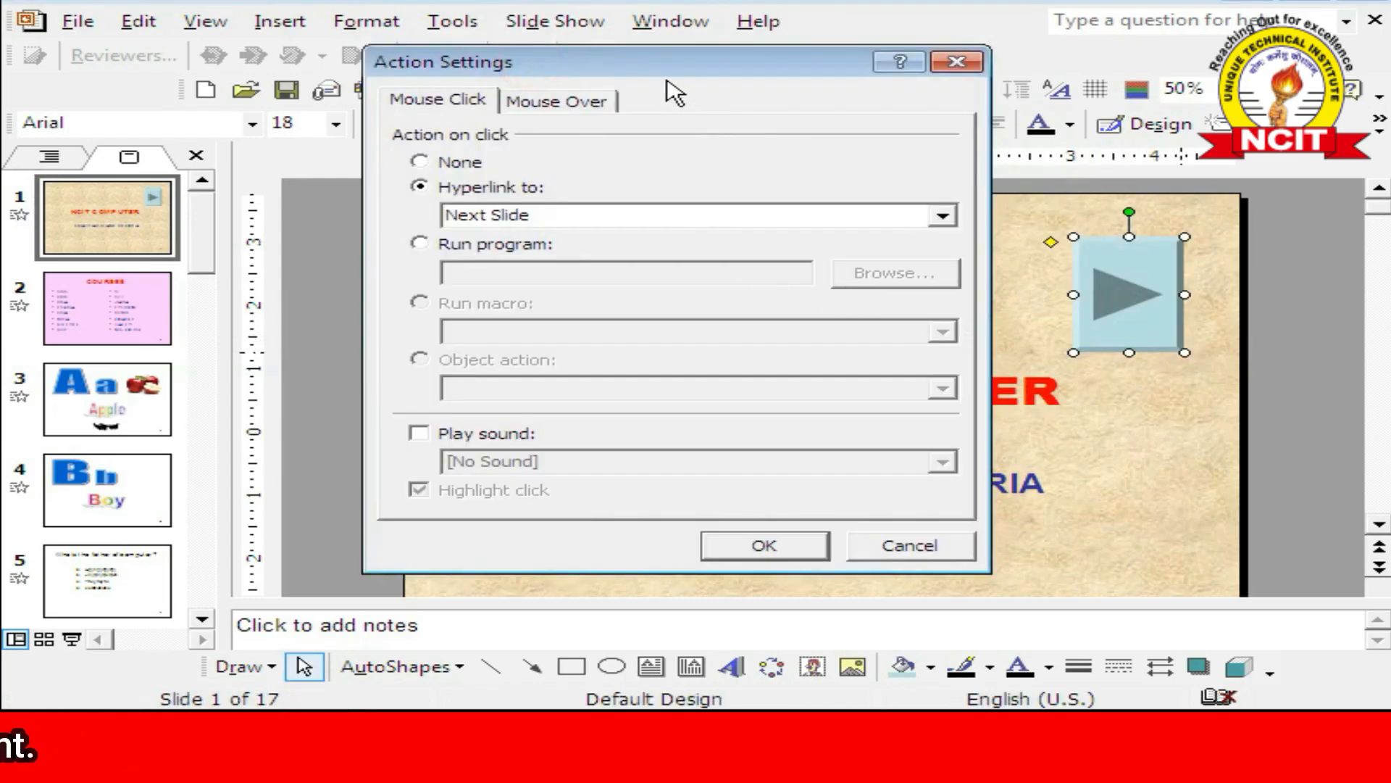
- Set the forward button's mouse-click action to hyperlink to Last Slide and apply the action settings
{"action": "left_click_drag", "start_coordinate": [664, 72], "coordinate": [696, 68]}
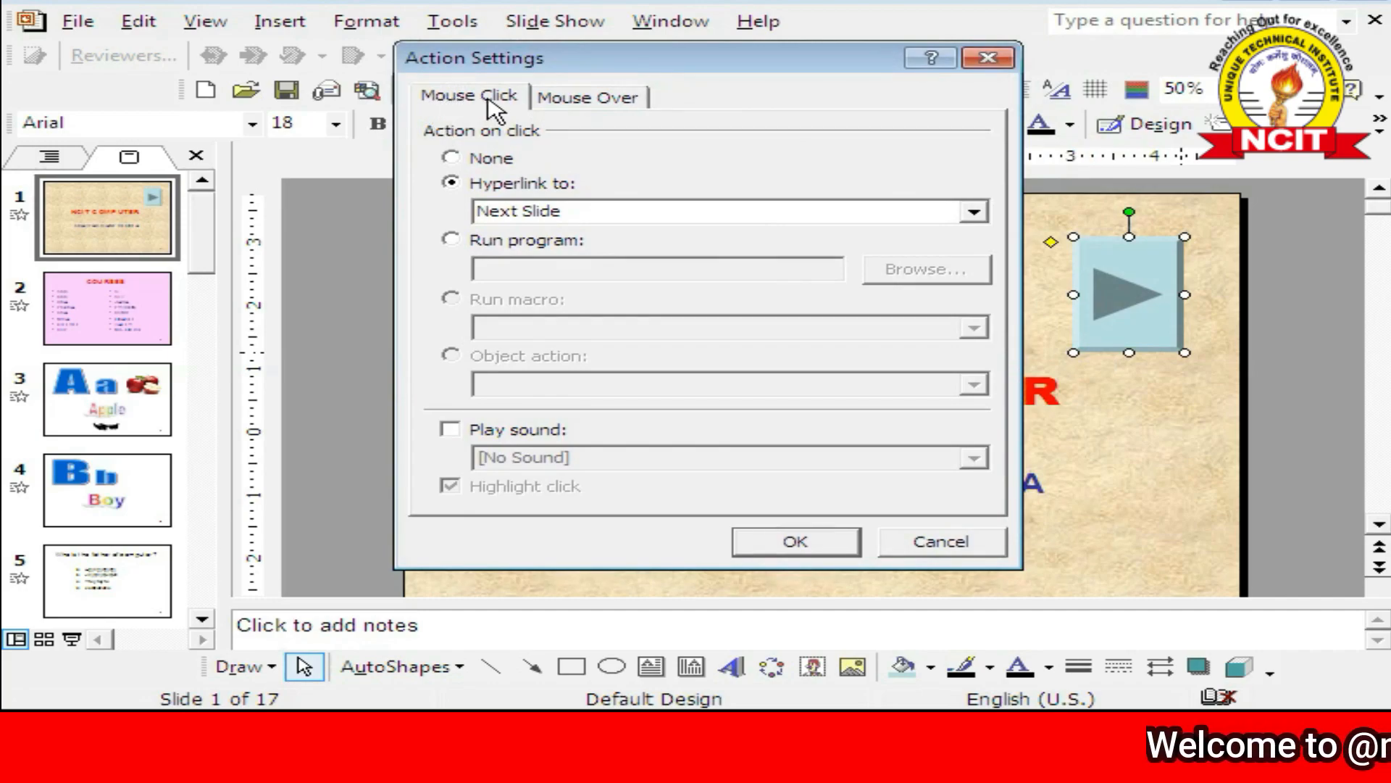
{"action": "left_click", "coordinate": [452, 158]}
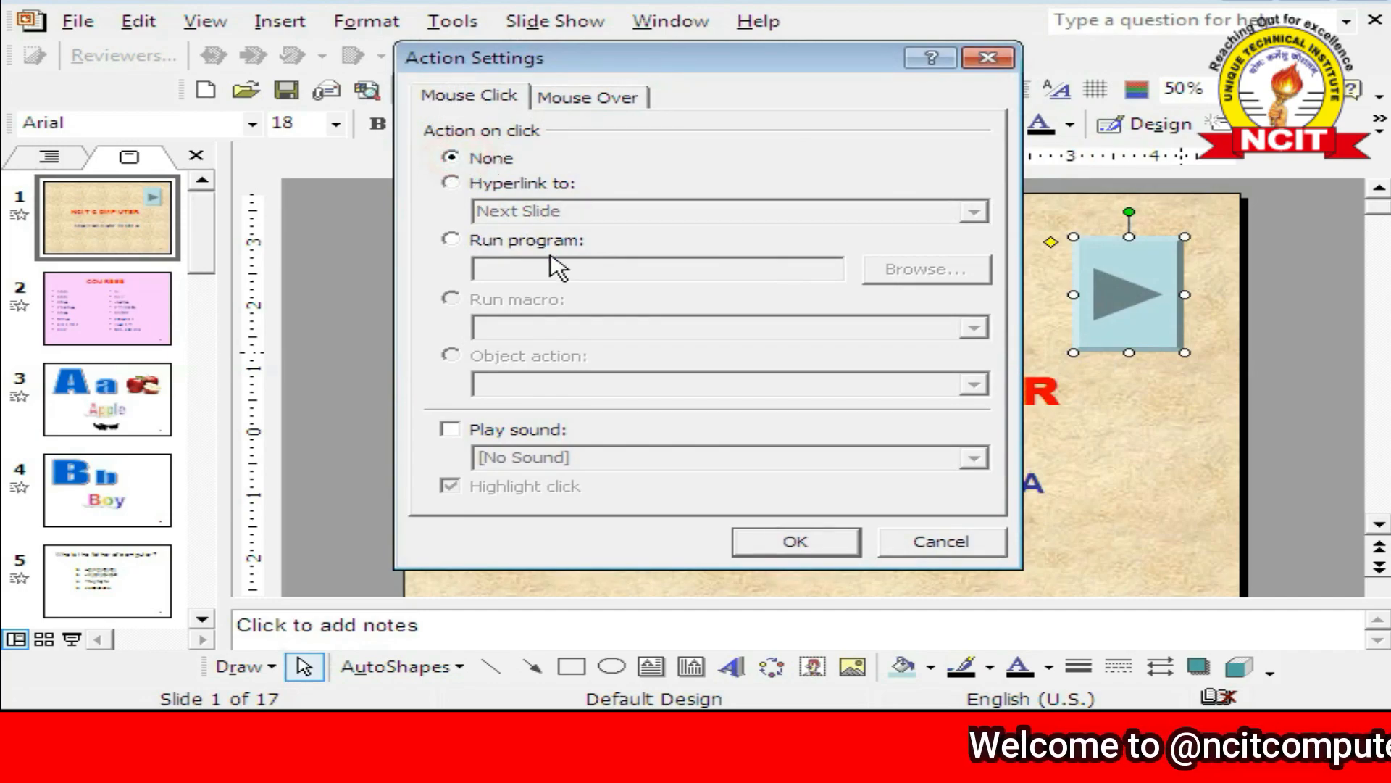
{"action": "left_click", "coordinate": [457, 182]}
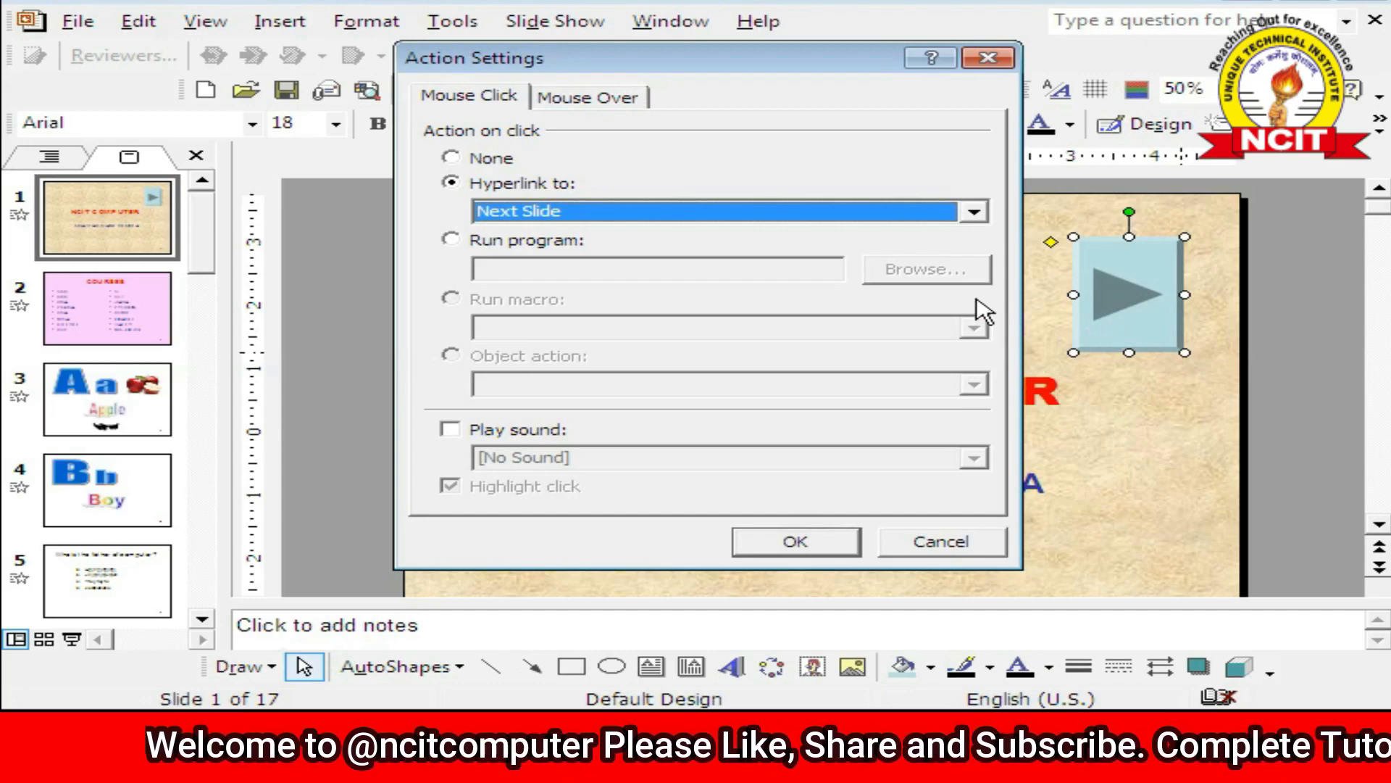
{"action": "left_click", "coordinate": [973, 210]}
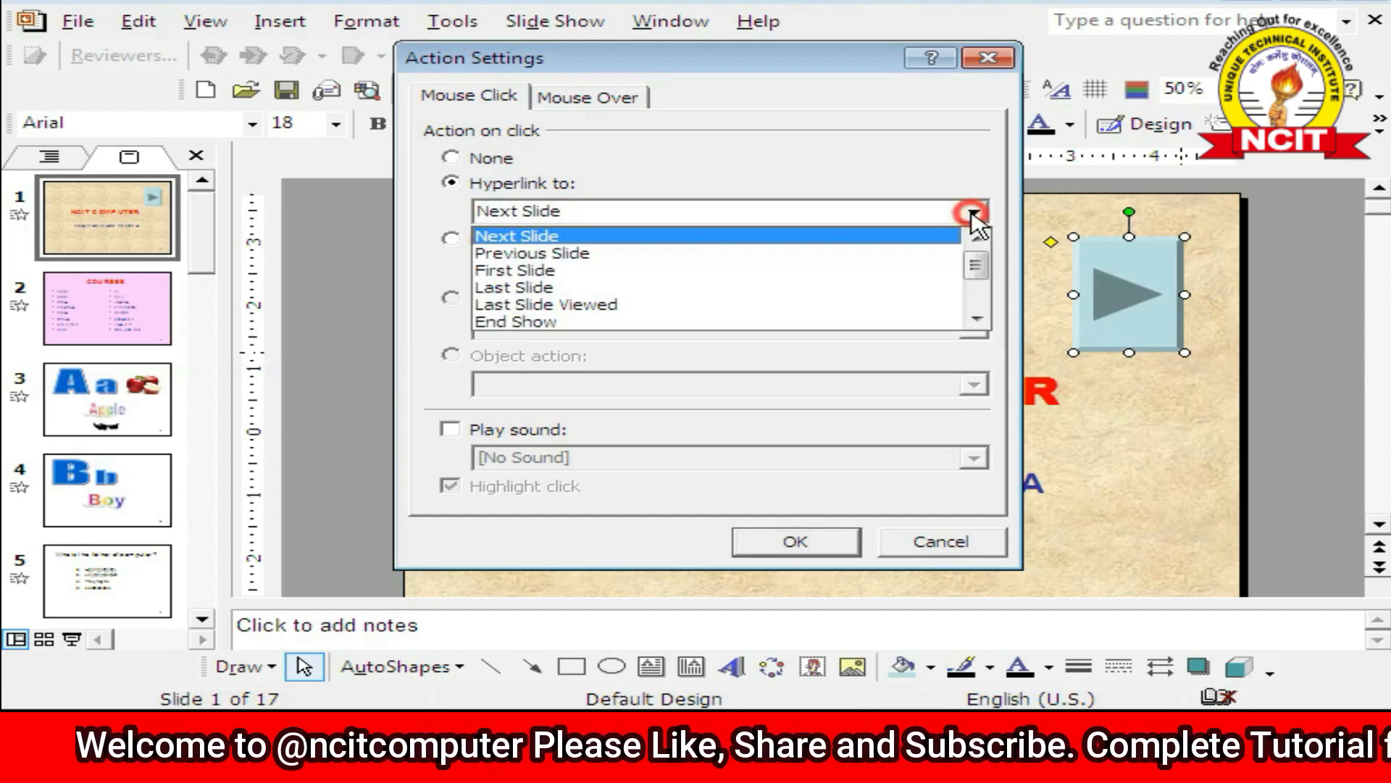
{"action": "left_click", "coordinate": [520, 289]}
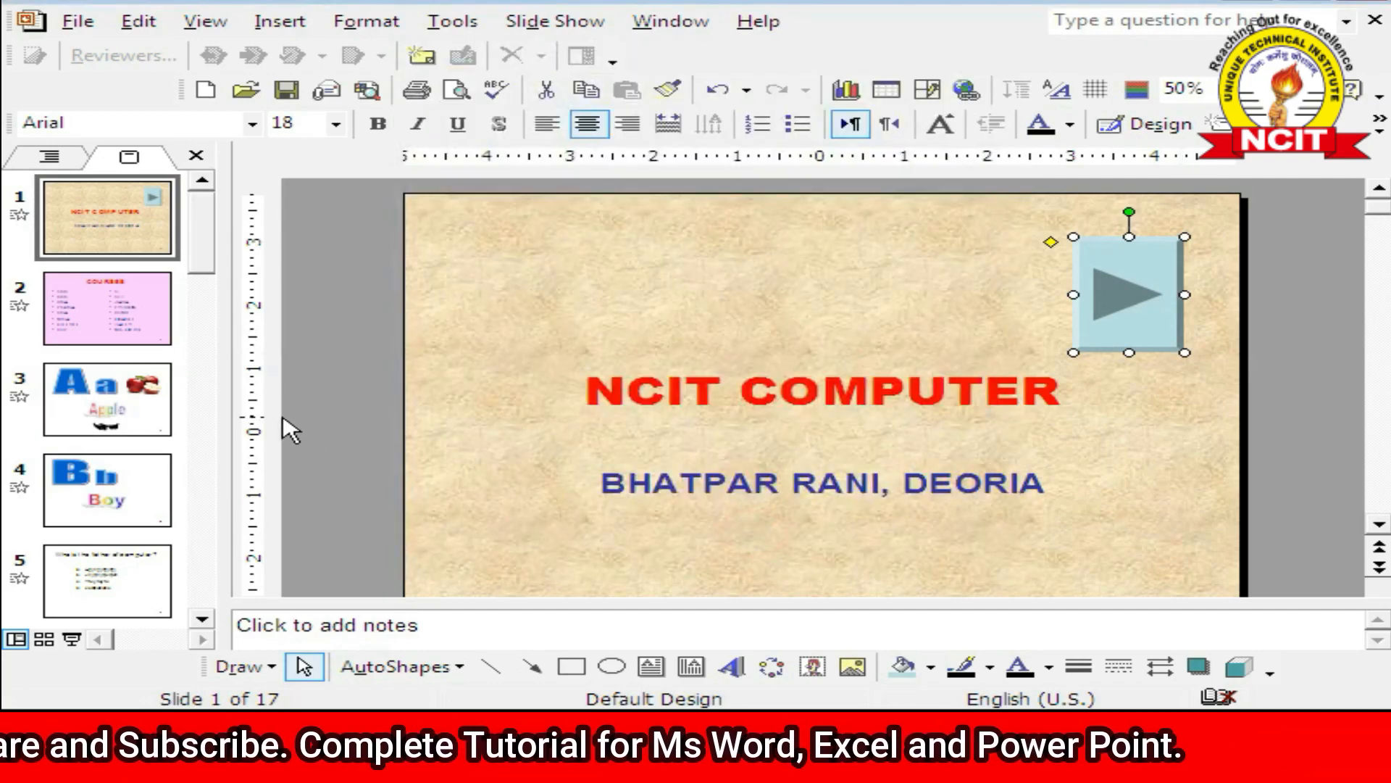
- Check which slide the forward button links to by viewing slide 17 and comparing it with slide 1
{"action": "left_click_drag", "start_coordinate": [205, 255], "coordinate": [246, 621]}
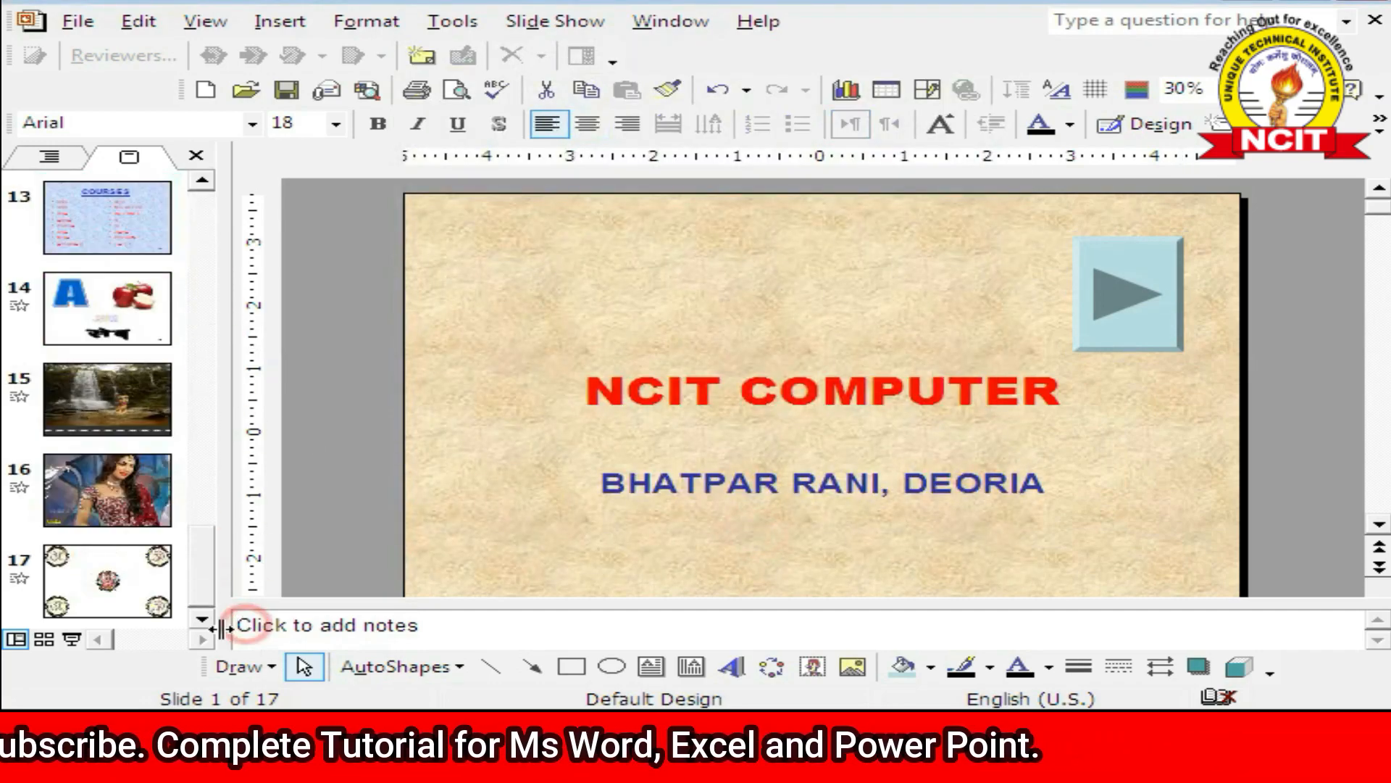
{"action": "left_click", "coordinate": [128, 605]}
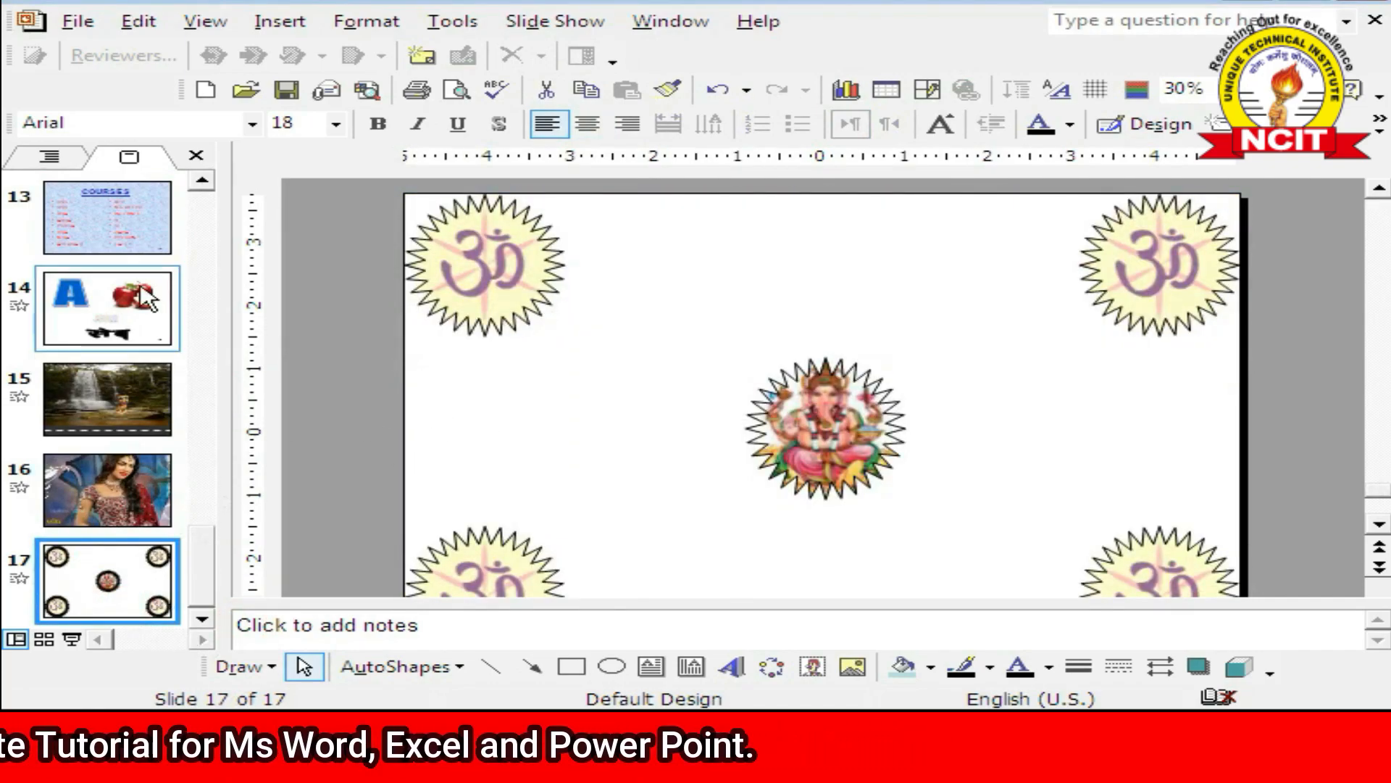
{"action": "left_click_drag", "start_coordinate": [210, 565], "coordinate": [196, 622]}
{"action": "left_click", "coordinate": [150, 236]}
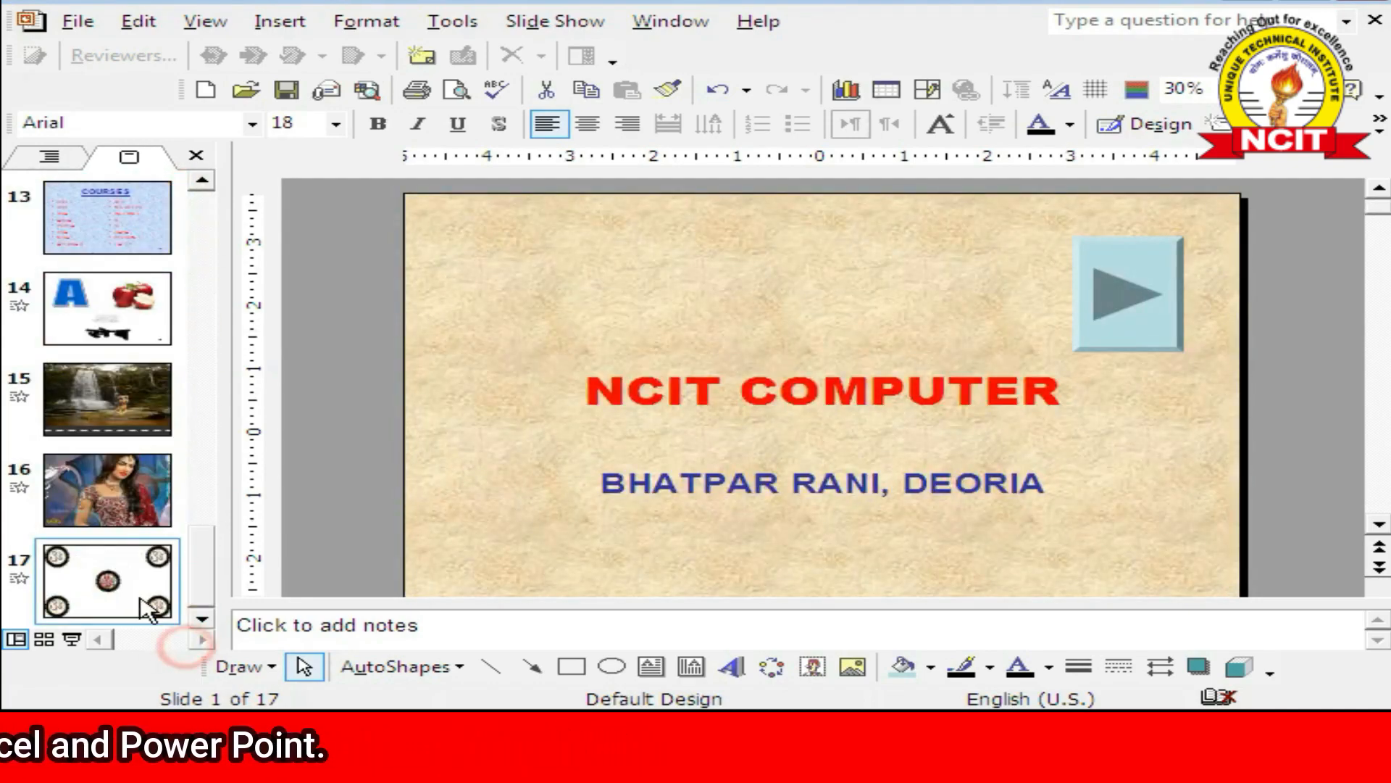
{"action": "left_click", "coordinate": [138, 601]}
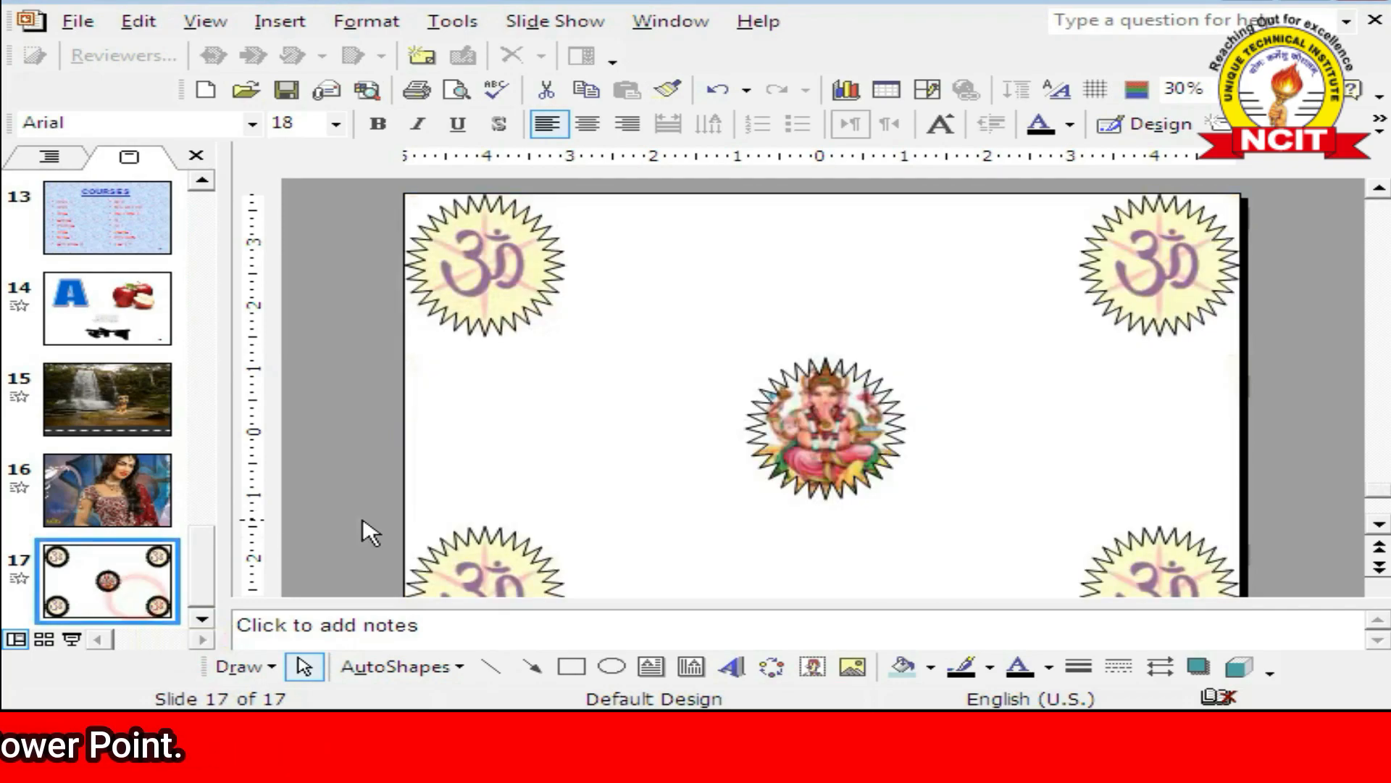
{"action": "left_click_drag", "start_coordinate": [209, 562], "coordinate": [243, 134]}
- Review the show setup's slide range, keep it on All, and accept the setup
{"action": "left_click", "coordinate": [556, 21]}
{"action": "left_click", "coordinate": [586, 82]}
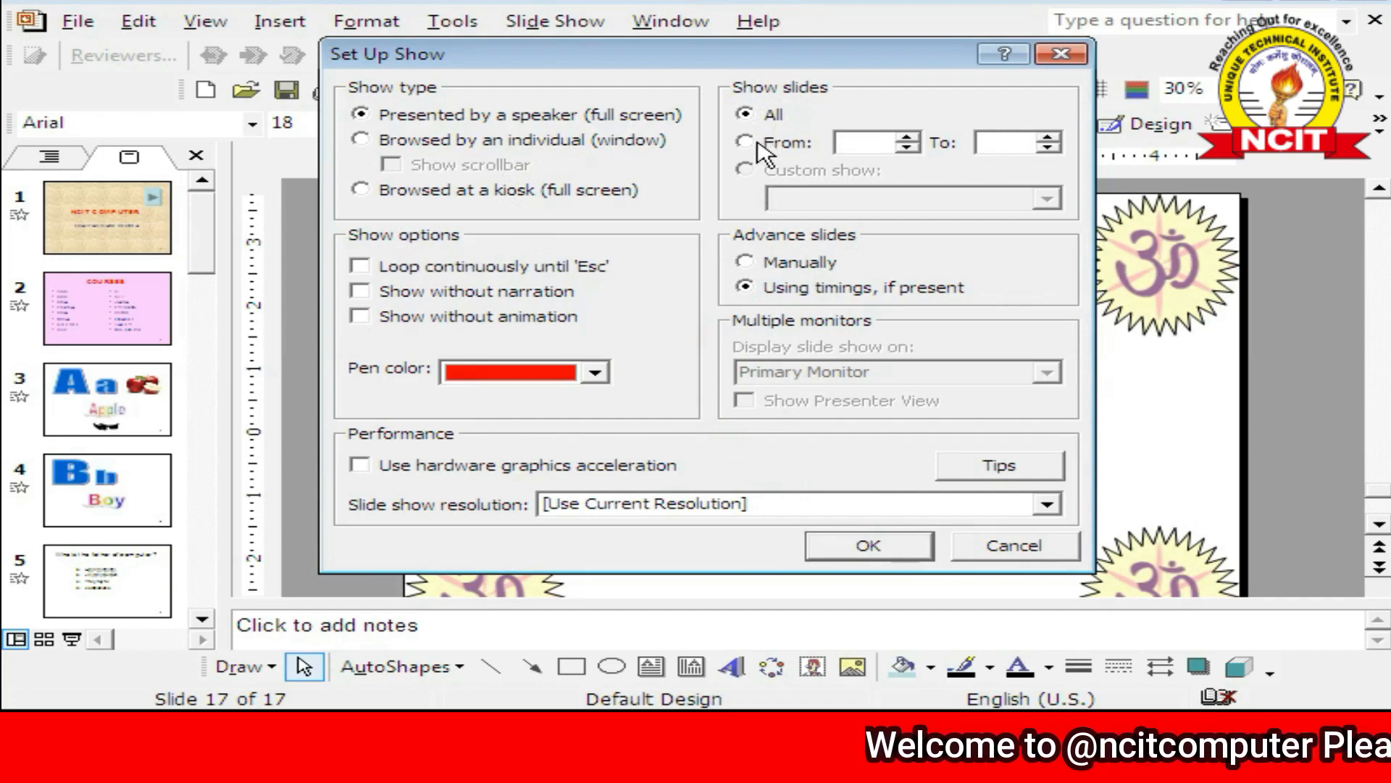
{"action": "left_click", "coordinate": [853, 143]}
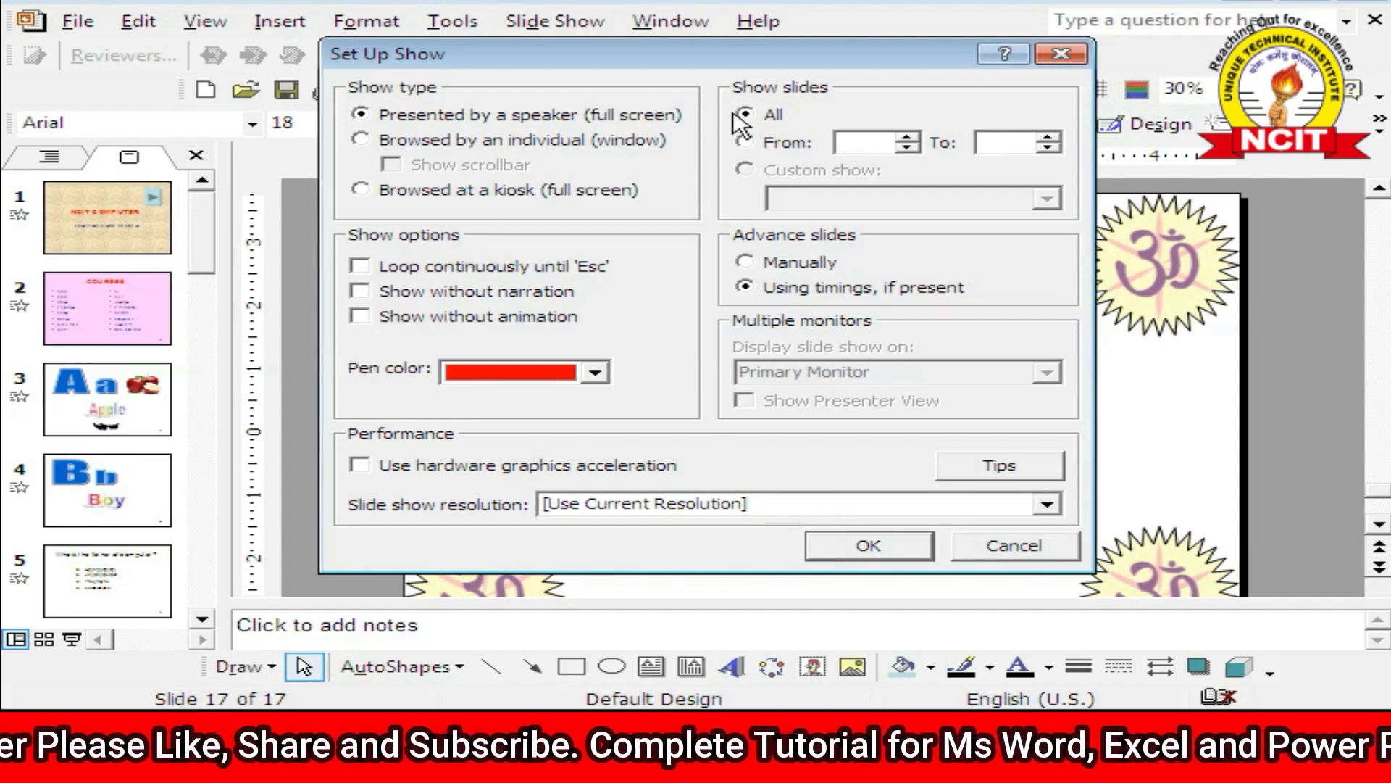
{"action": "left_click", "coordinate": [893, 551]}
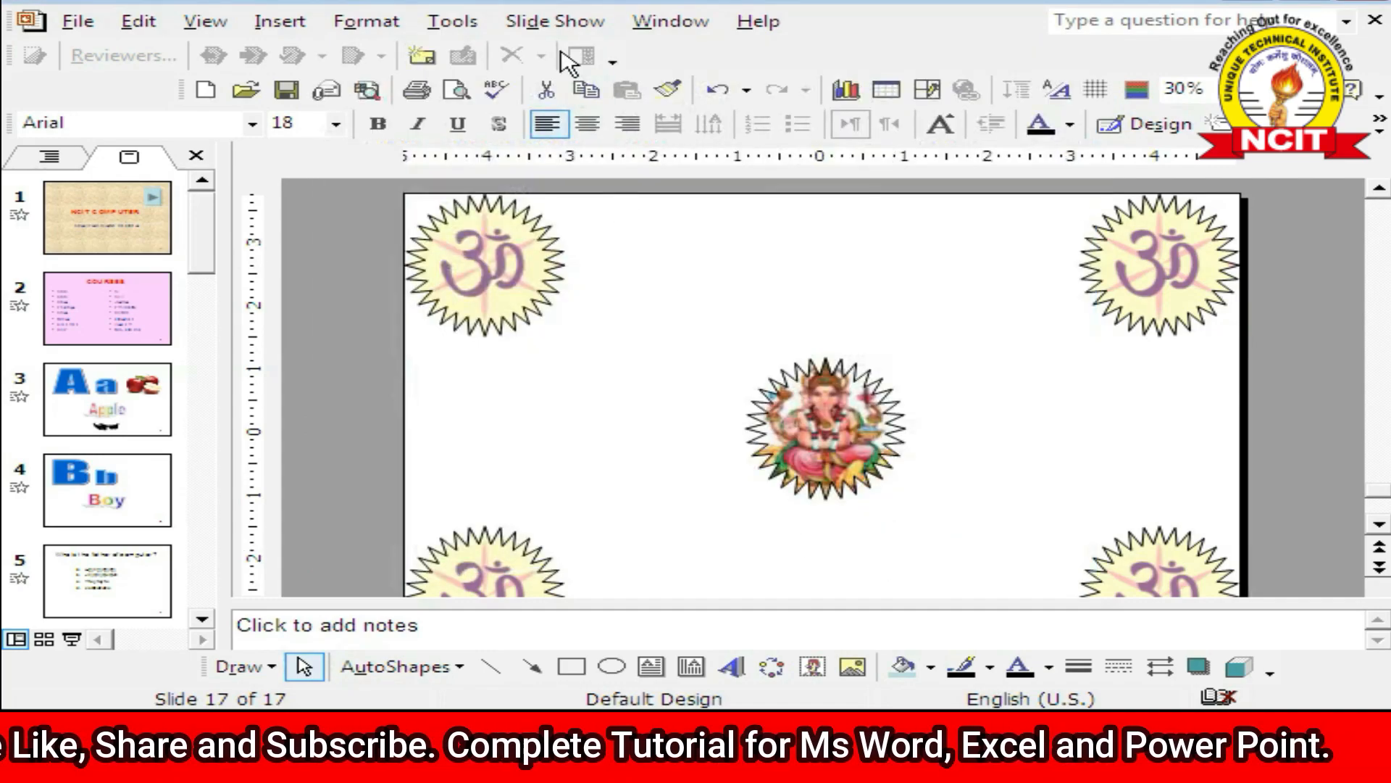
- Run the slide show from slide 1 and test the forward action button
{"action": "left_click", "coordinate": [555, 21]}
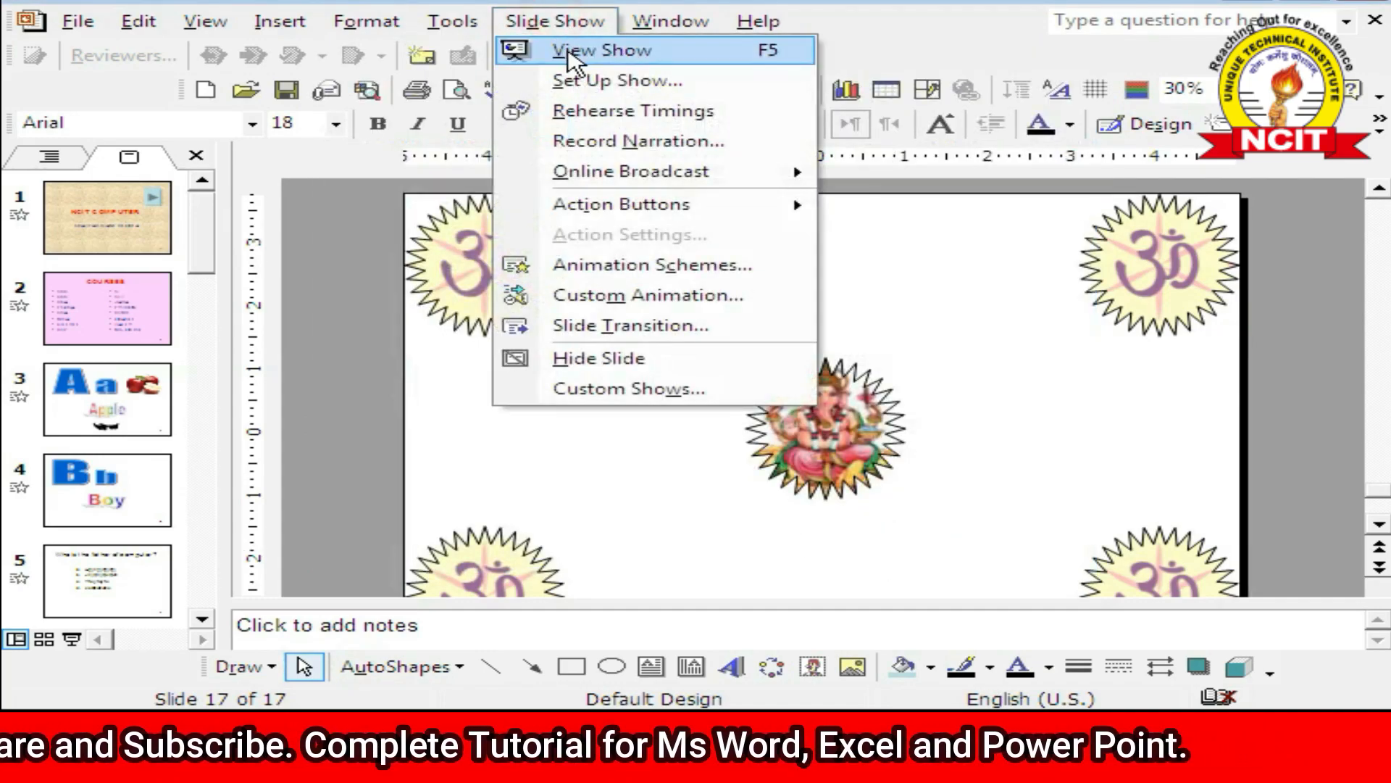
{"action": "left_click", "coordinate": [569, 50]}
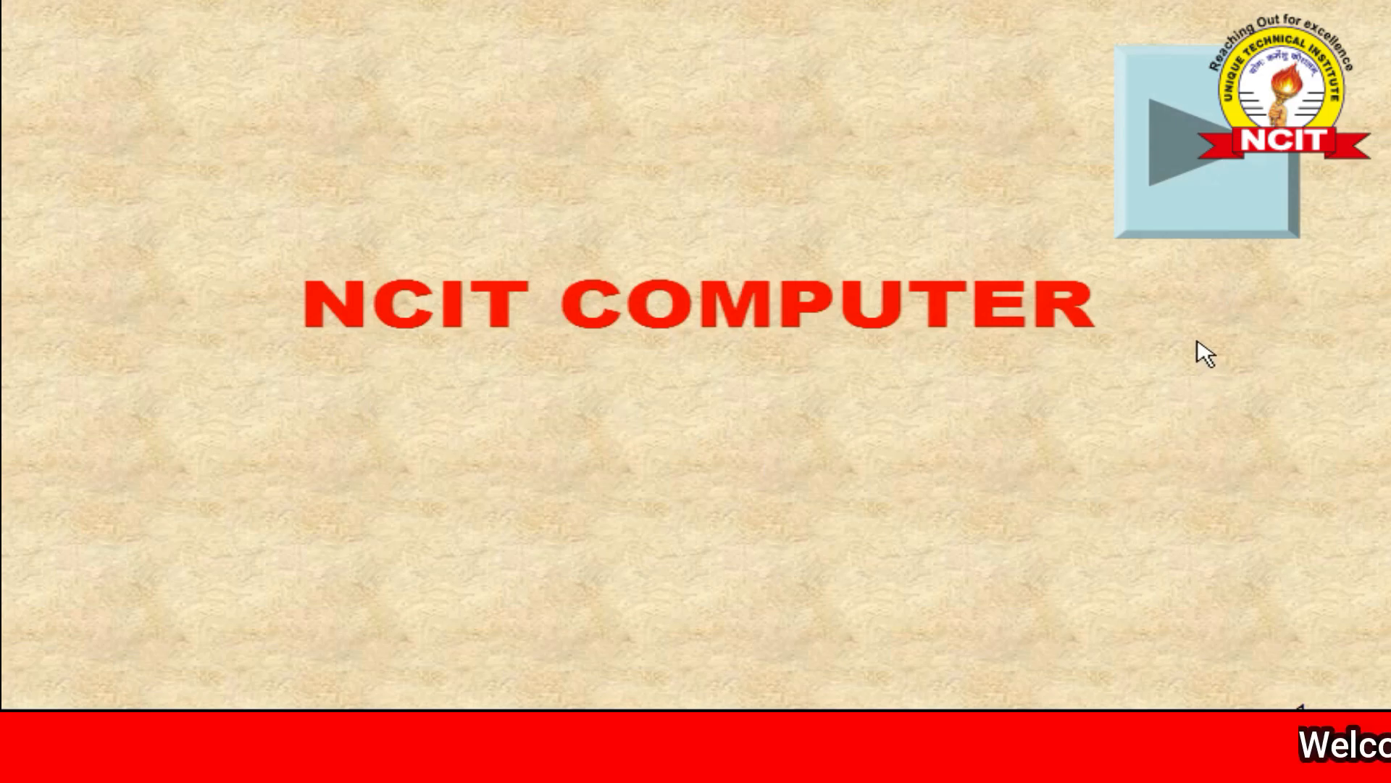
{"action": "left_click", "coordinate": [1192, 207]}
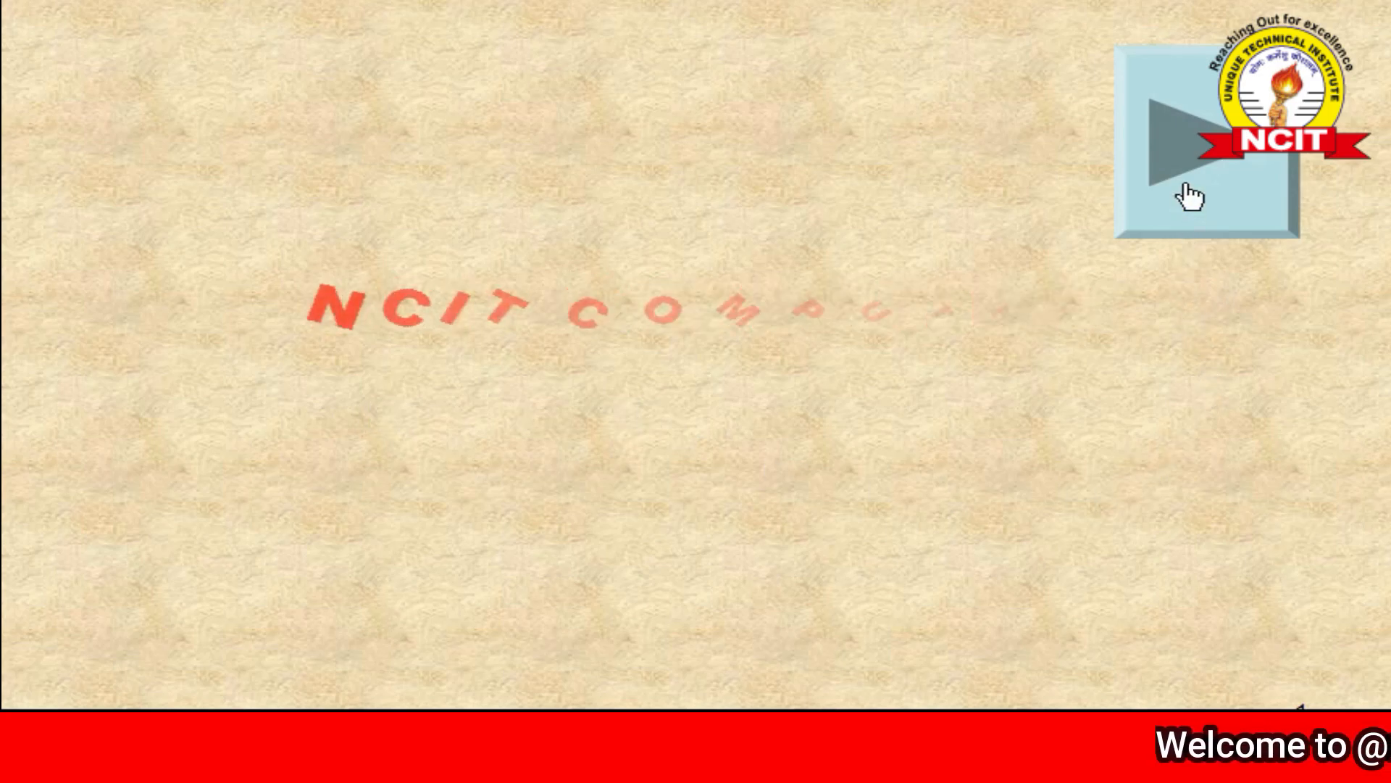
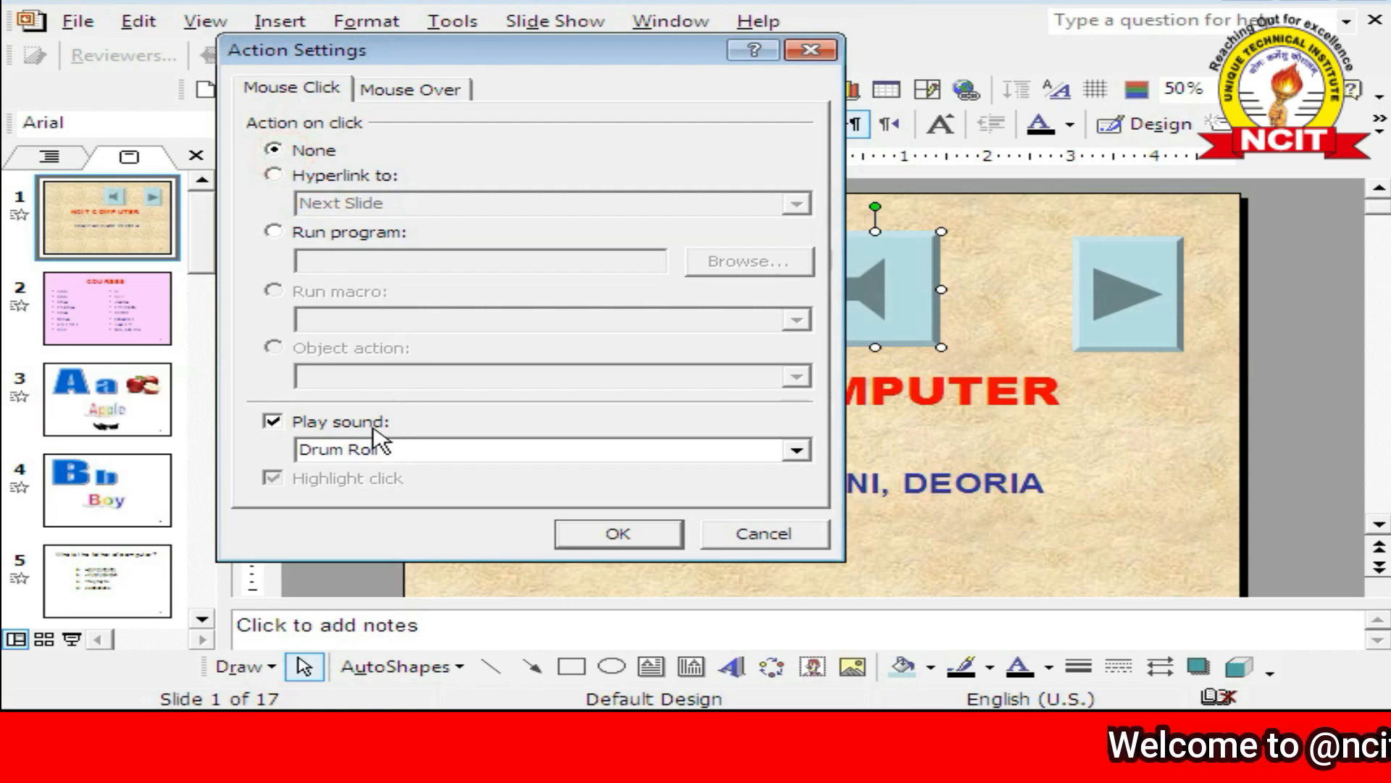
- Set the sound button's click sound to AA.wav from the Desktop and apply the action settings
{"action": "left_click", "coordinate": [364, 450]}
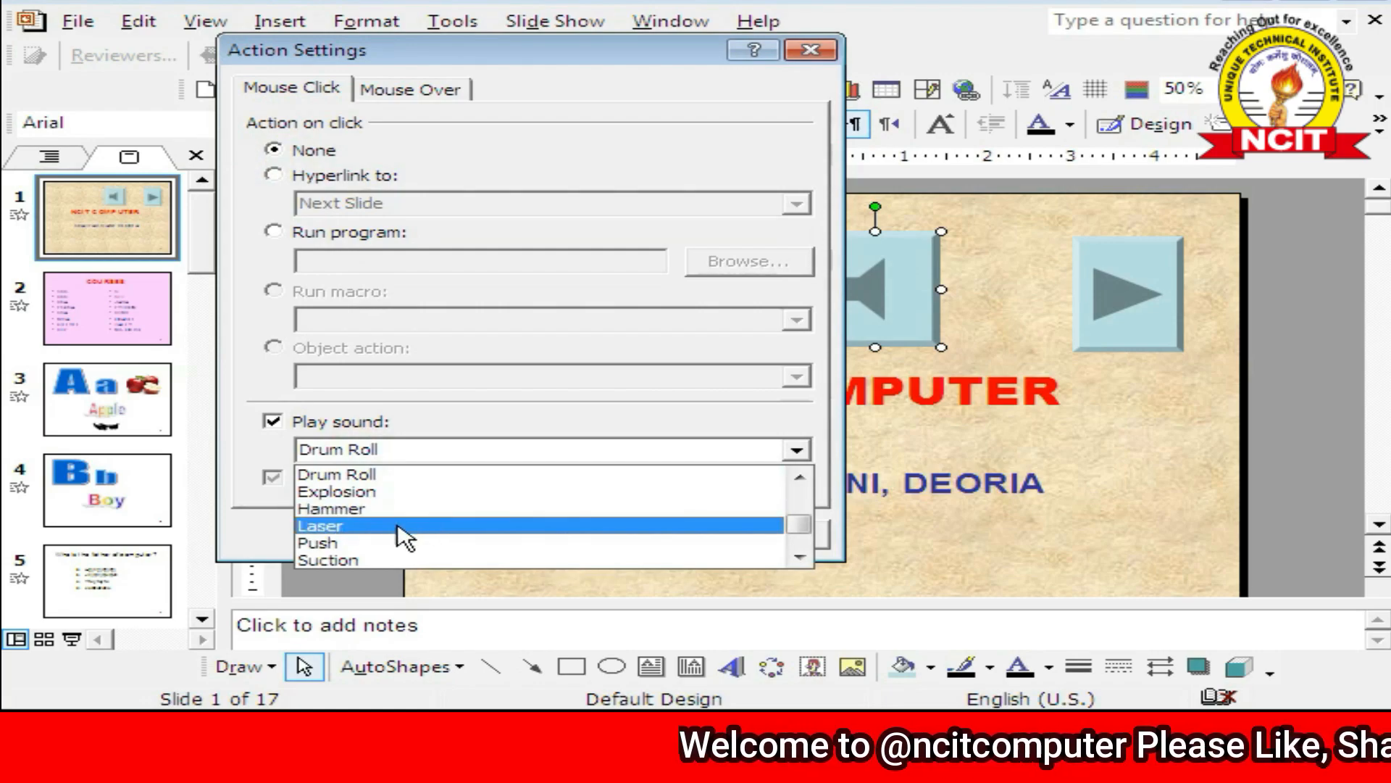
{"action": "left_click", "coordinate": [799, 557]}
{"action": "left_click", "coordinate": [800, 558]}
{"action": "left_click", "coordinate": [799, 557]}
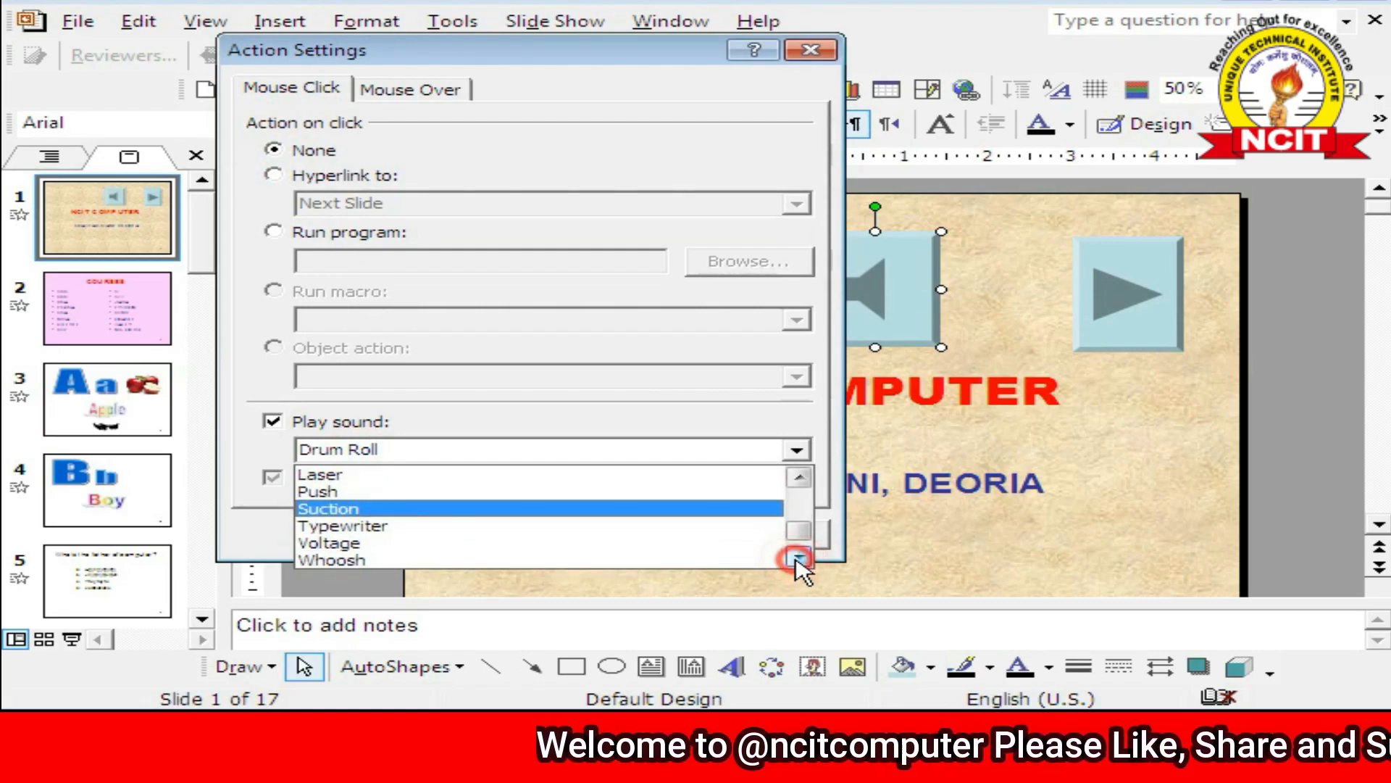
{"action": "left_click", "coordinate": [800, 557]}
{"action": "left_click", "coordinate": [799, 557]}
{"action": "left_click", "coordinate": [800, 557]}
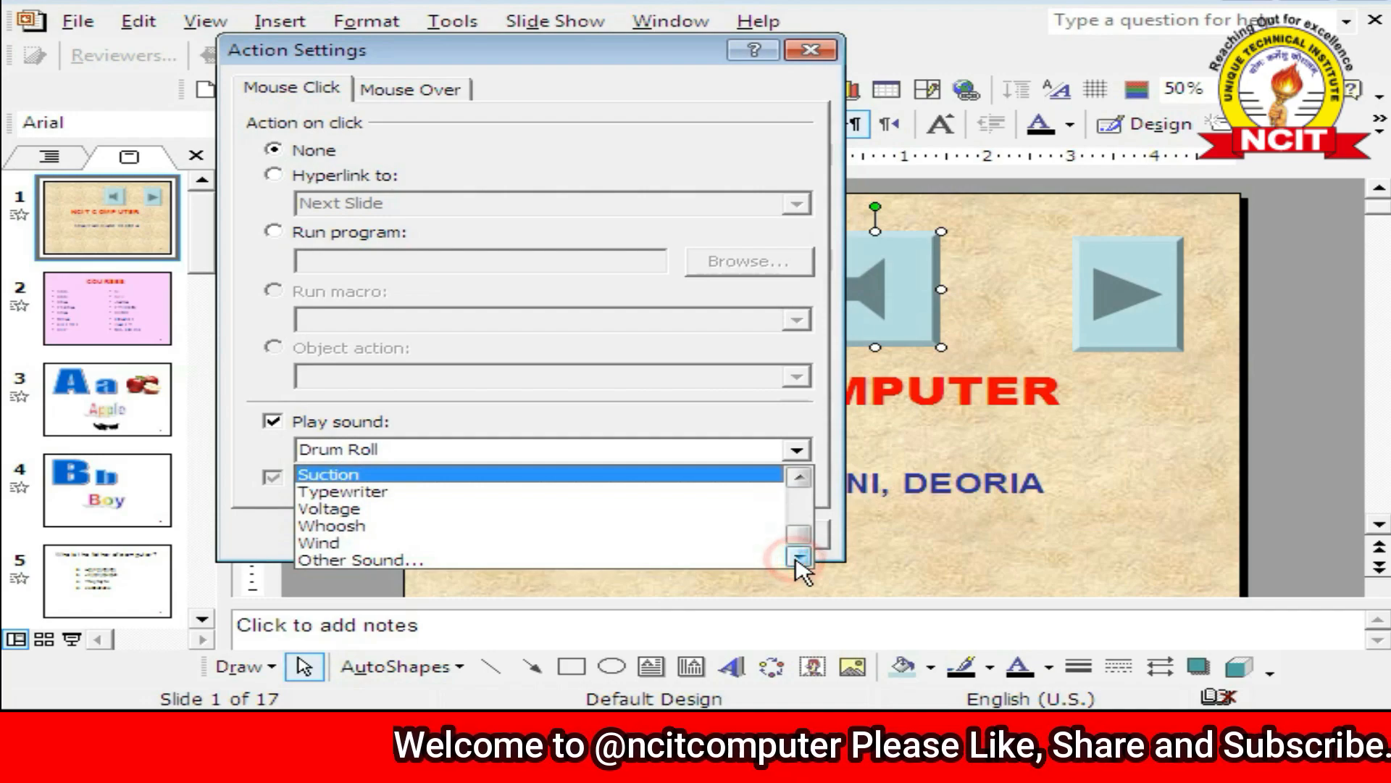
{"action": "left_click", "coordinate": [463, 567]}
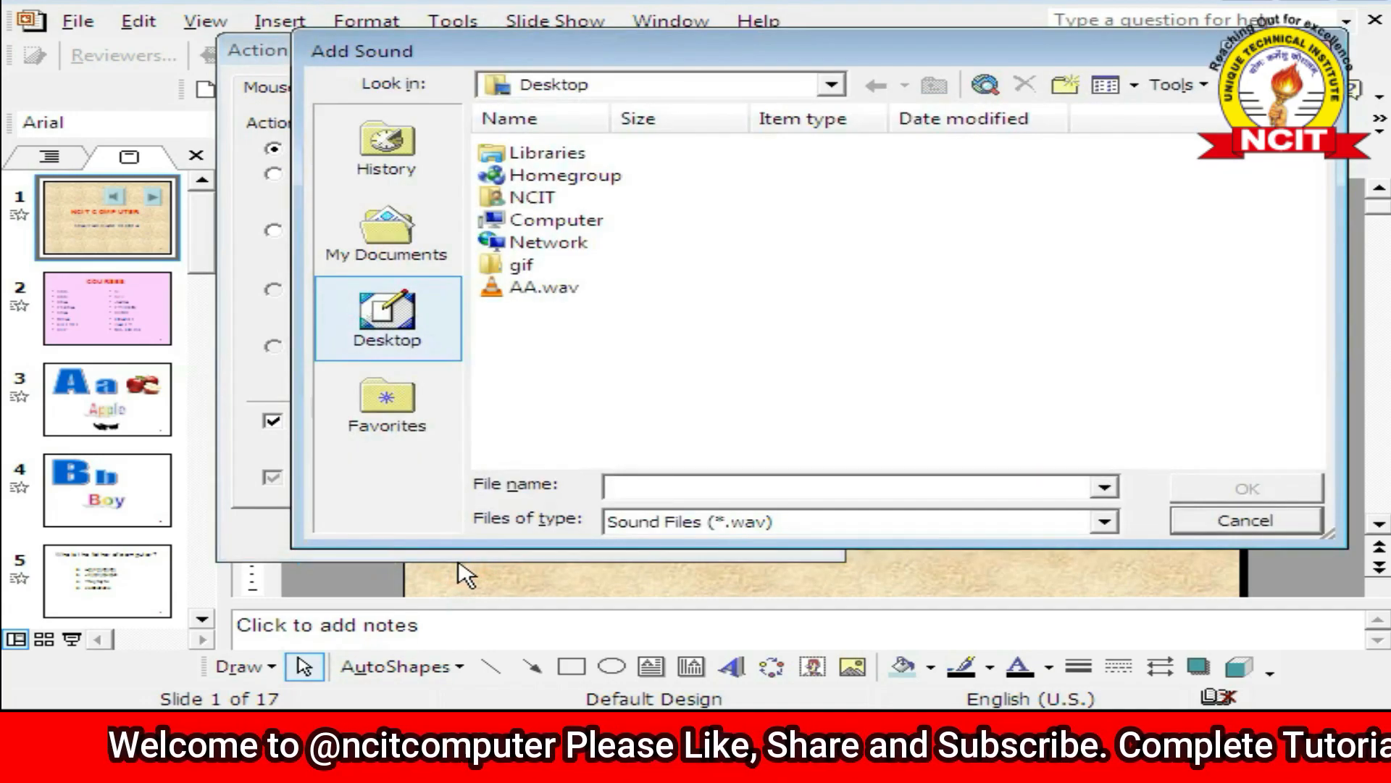
{"action": "left_click", "coordinate": [536, 294]}
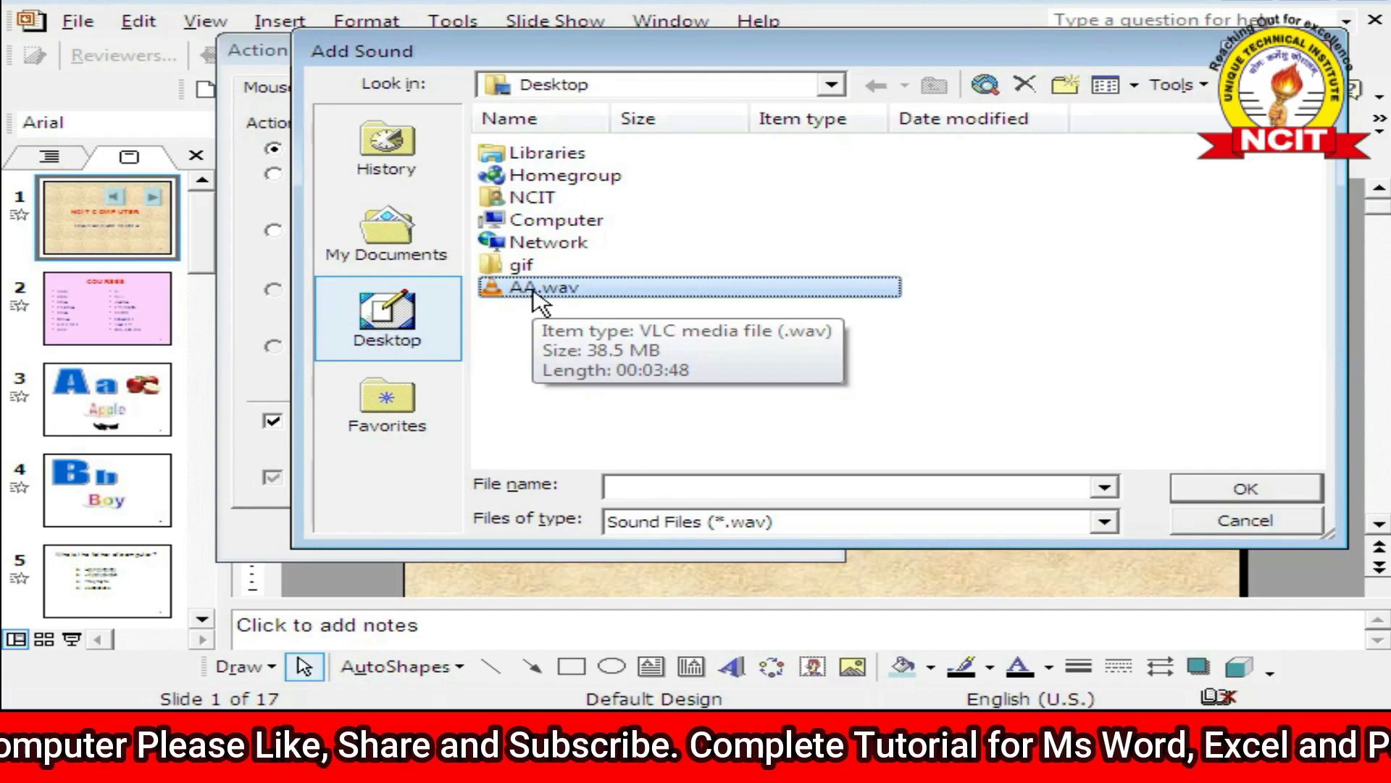
{"action": "left_click", "coordinate": [1207, 493]}
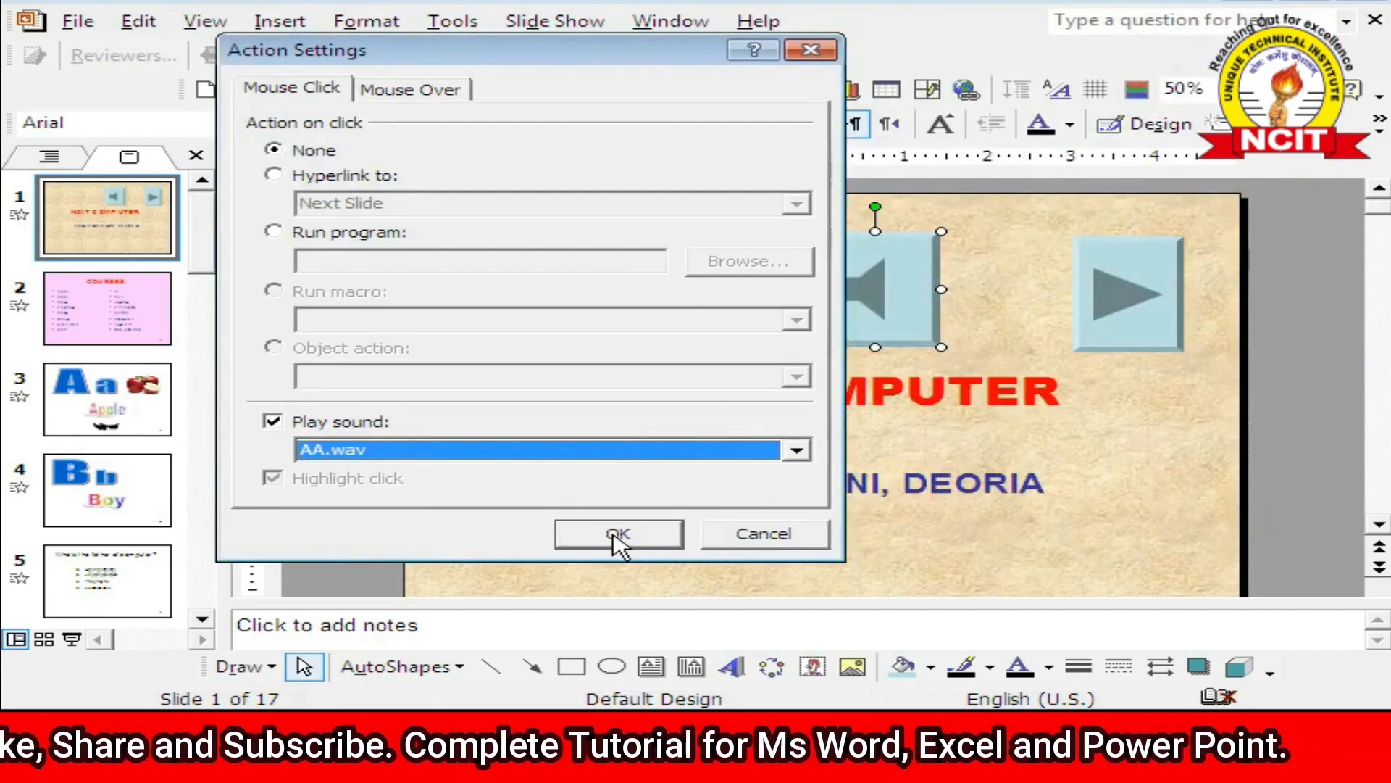
{"action": "left_click", "coordinate": [616, 535]}
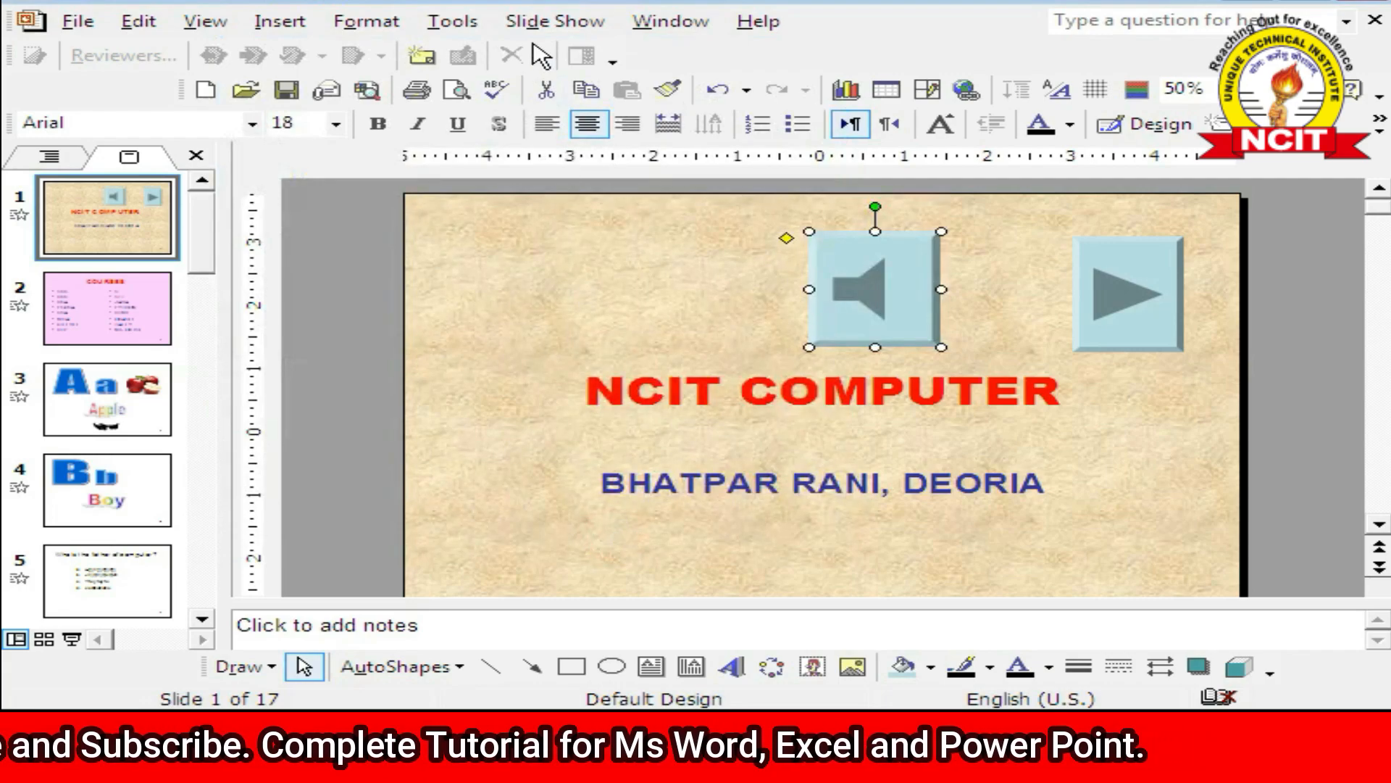
- Run the slide show from slide 1, test the sound button, and end the show
{"action": "left_click", "coordinate": [540, 22]}
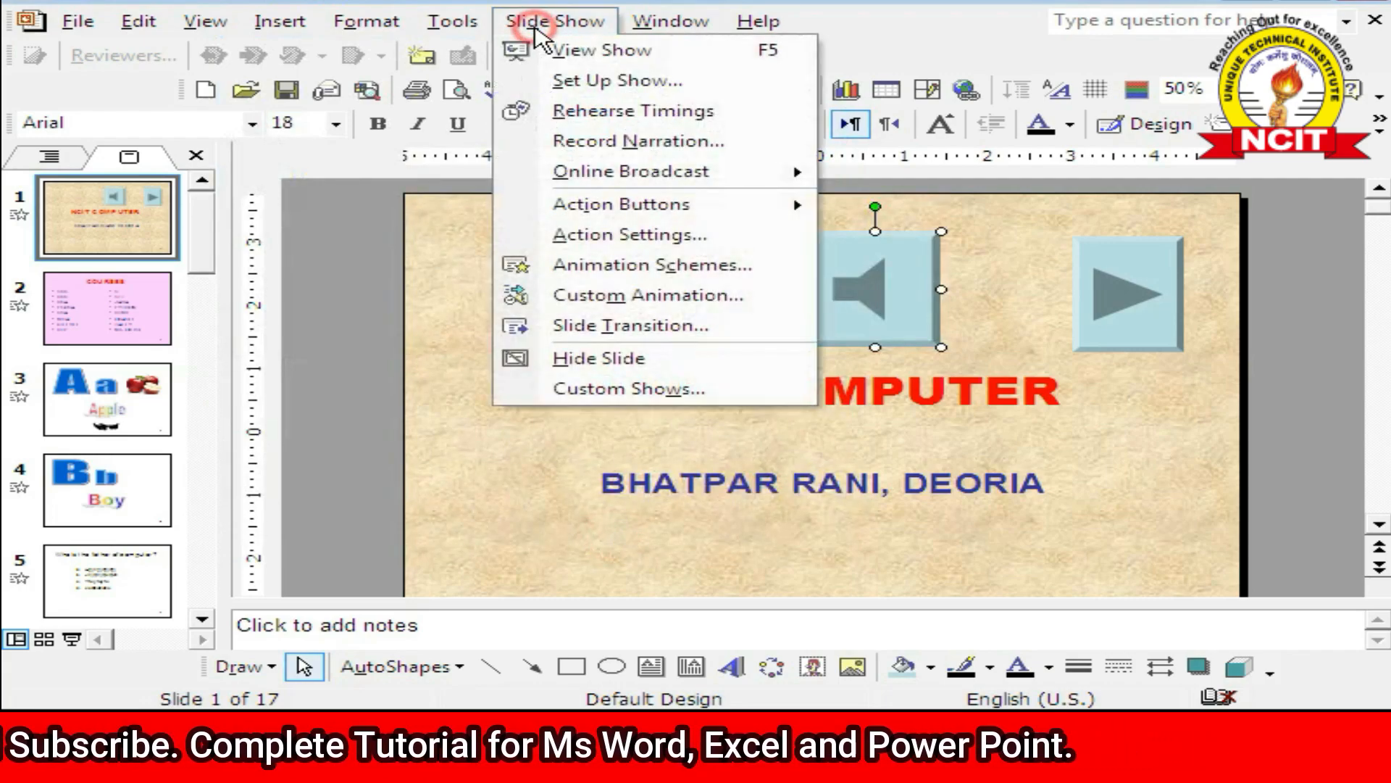
{"action": "left_click", "coordinate": [562, 51]}
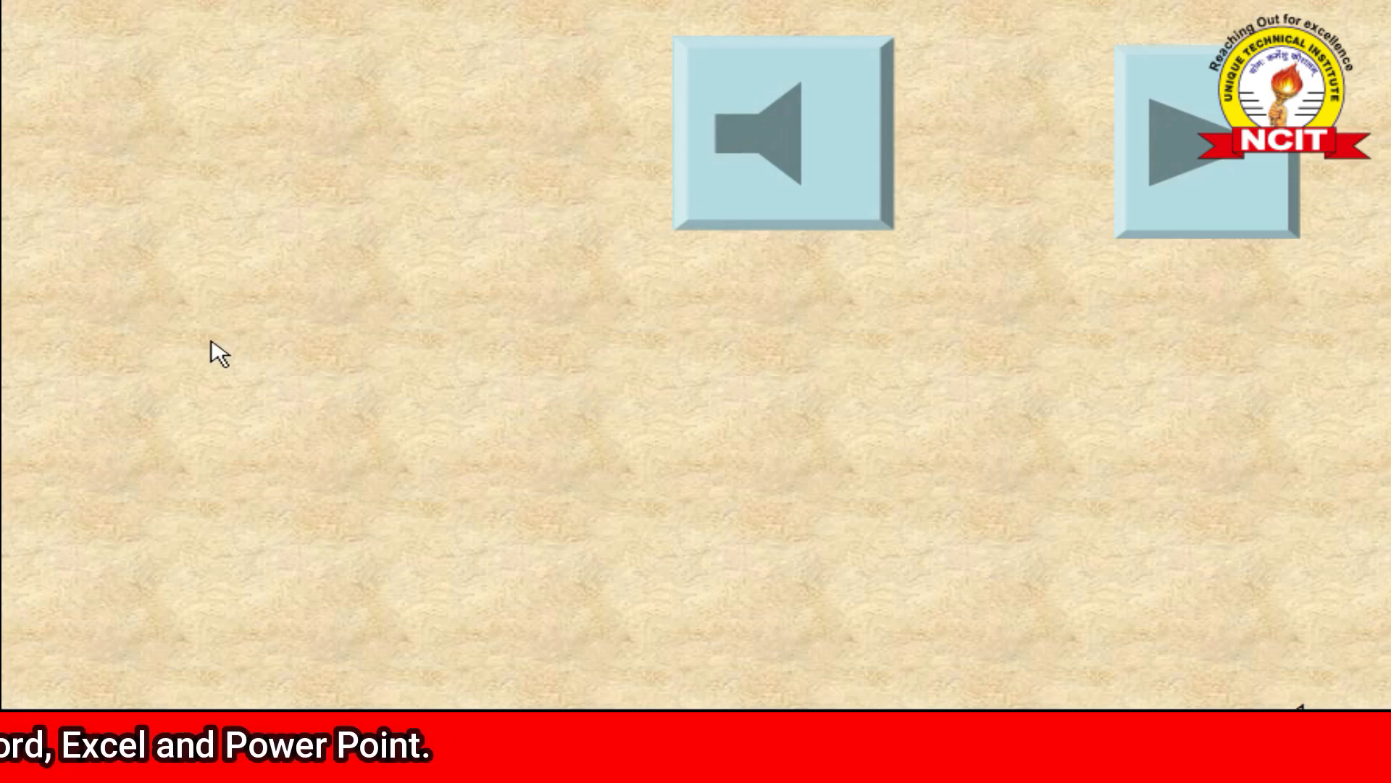
{"action": "left_click", "coordinate": [373, 348]}
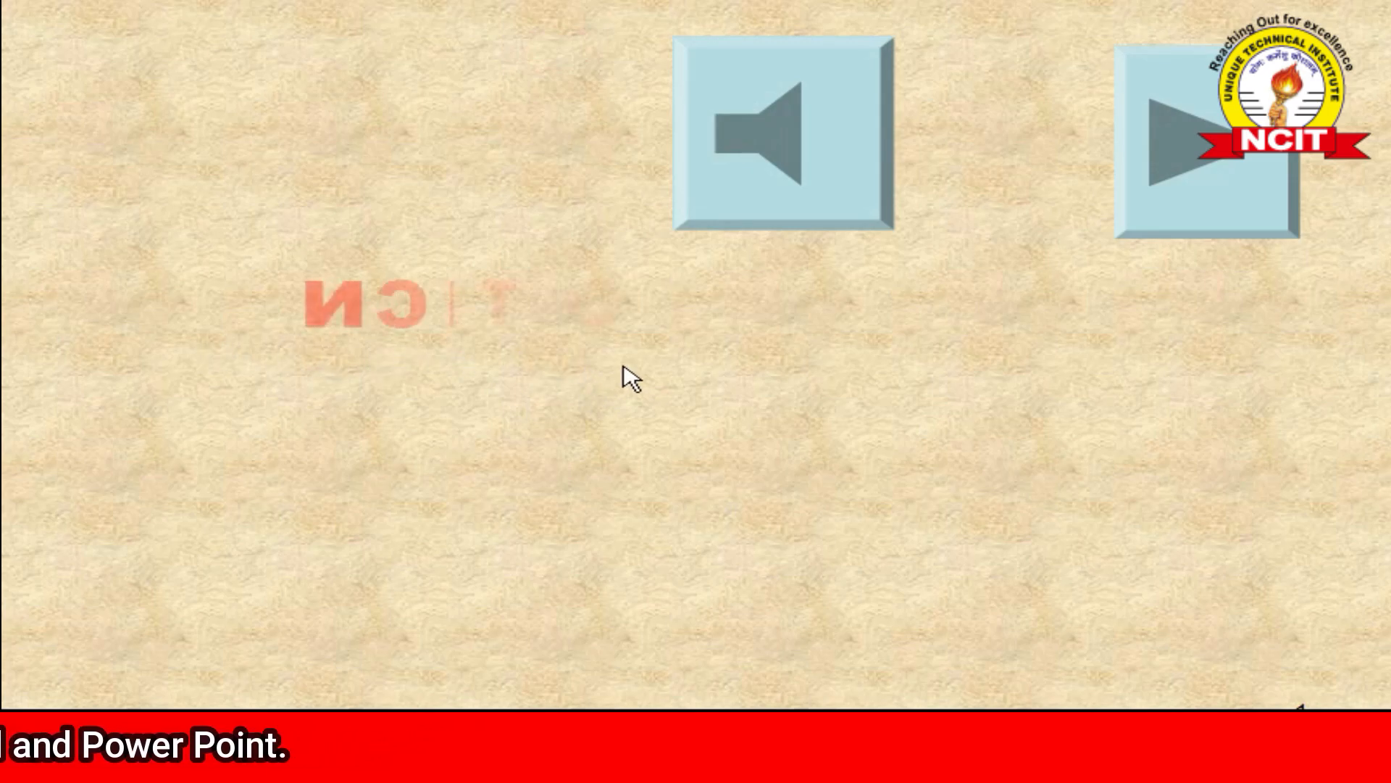
{"action": "left_click", "coordinate": [737, 215]}
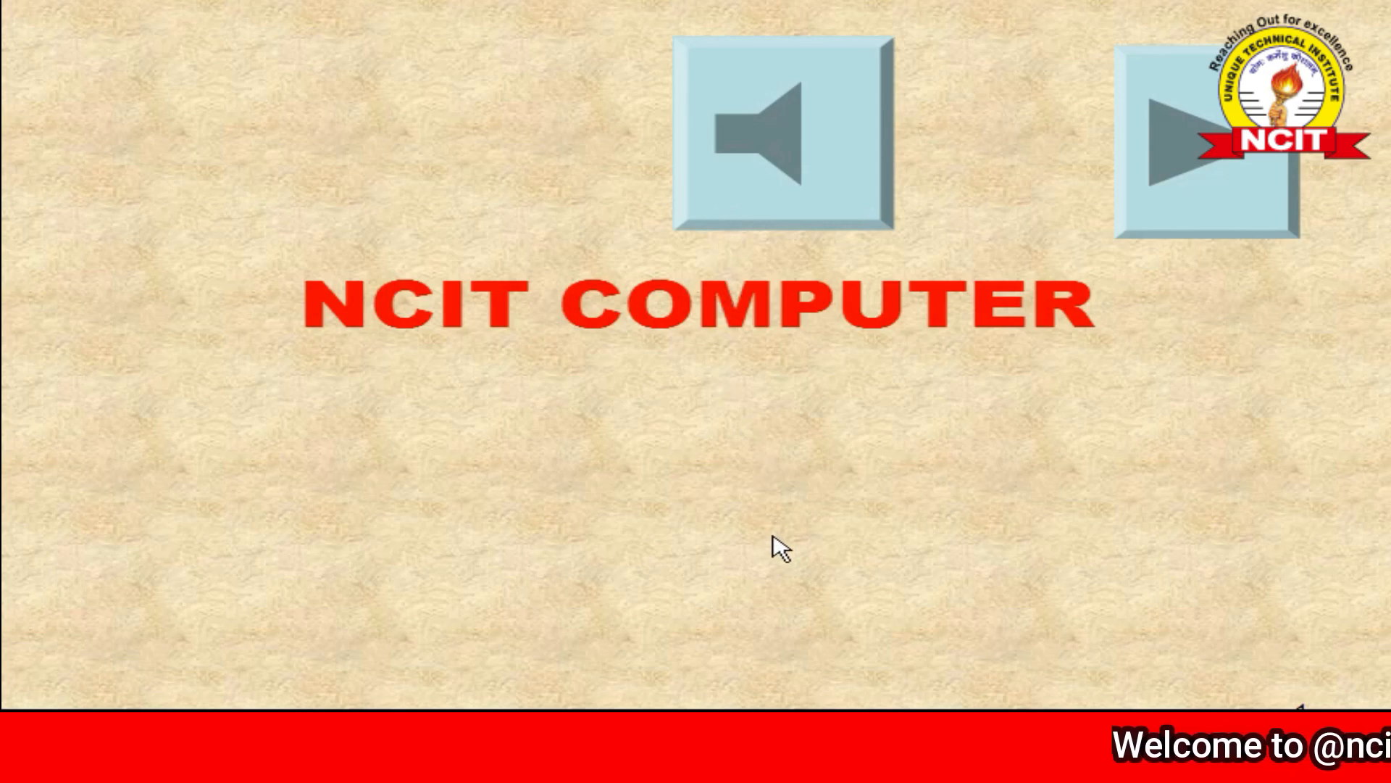
{"action": "left_click", "coordinate": [762, 471]}
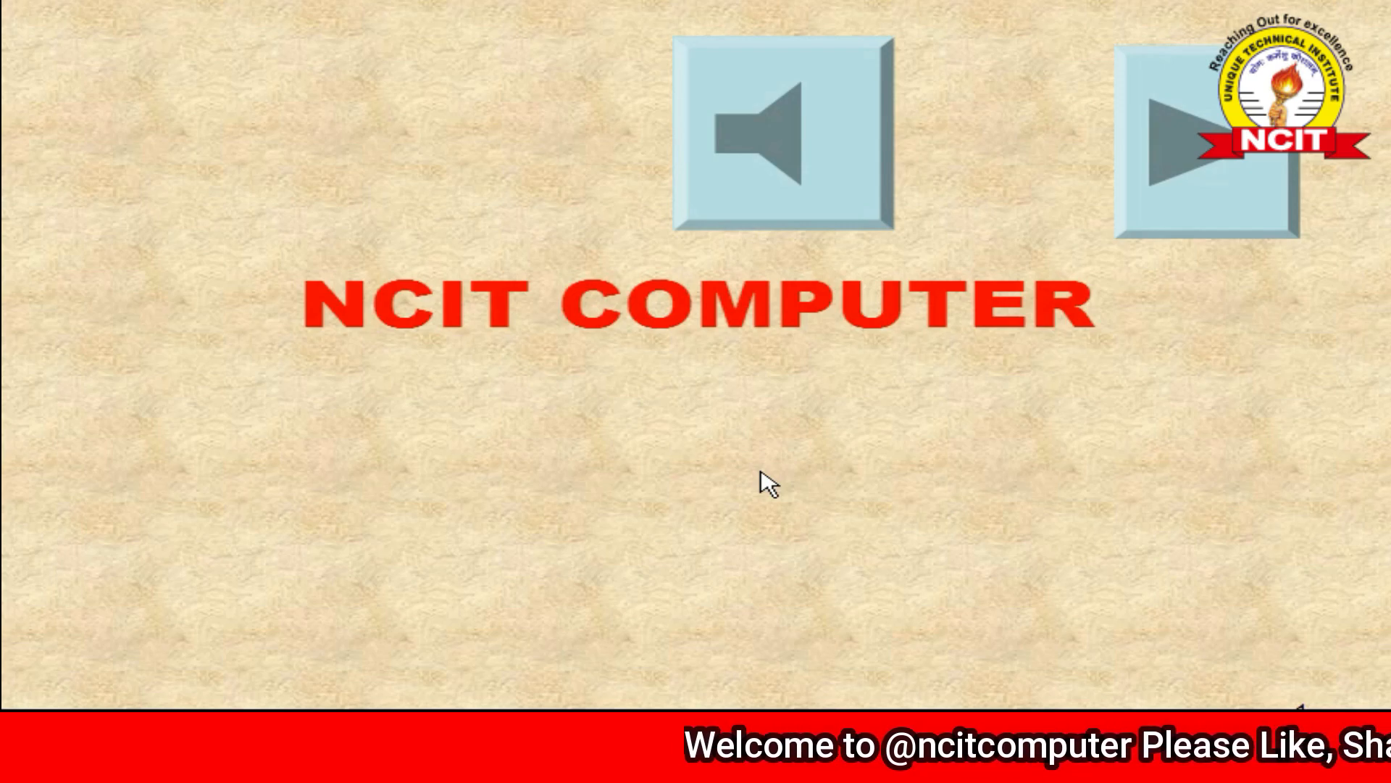
{"action": "key", "text": "Escape"}
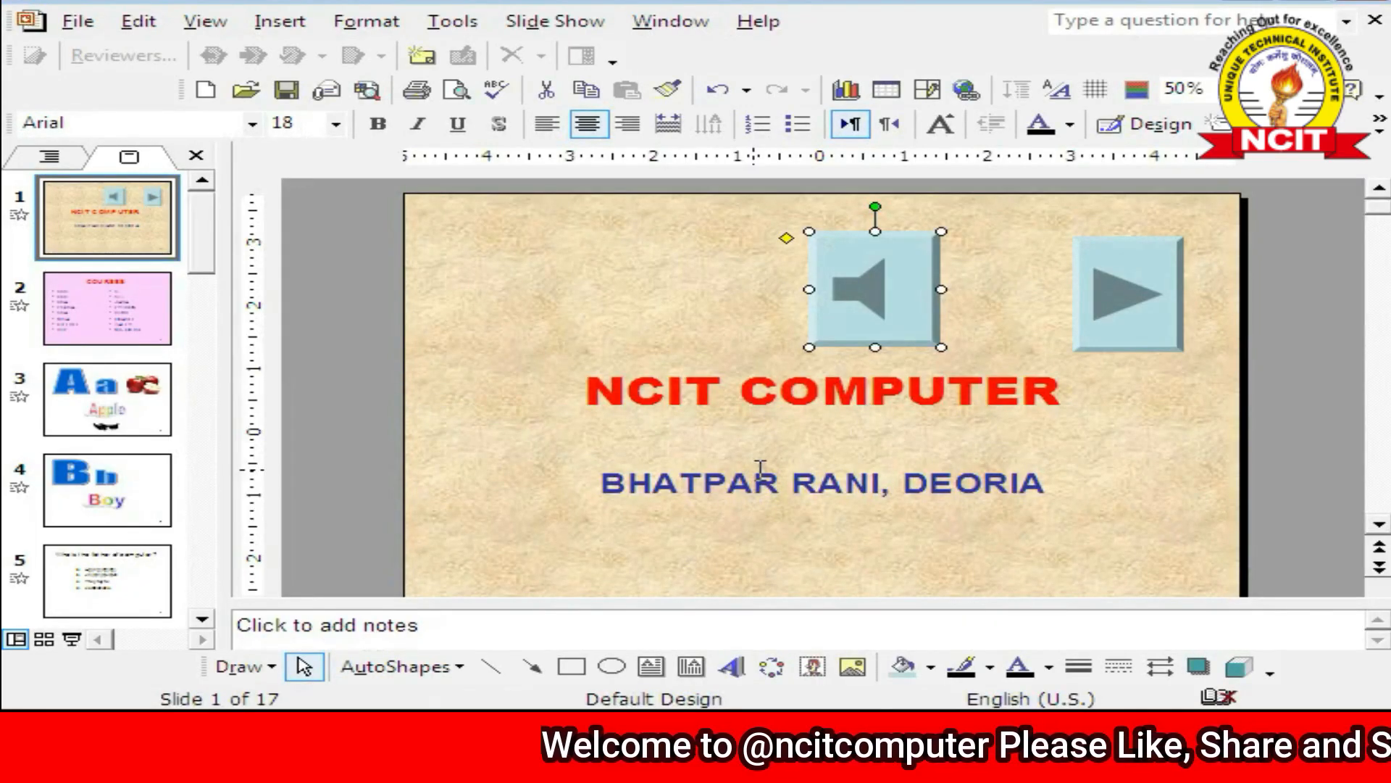
{"action": "double_click", "coordinate": [858, 320]}
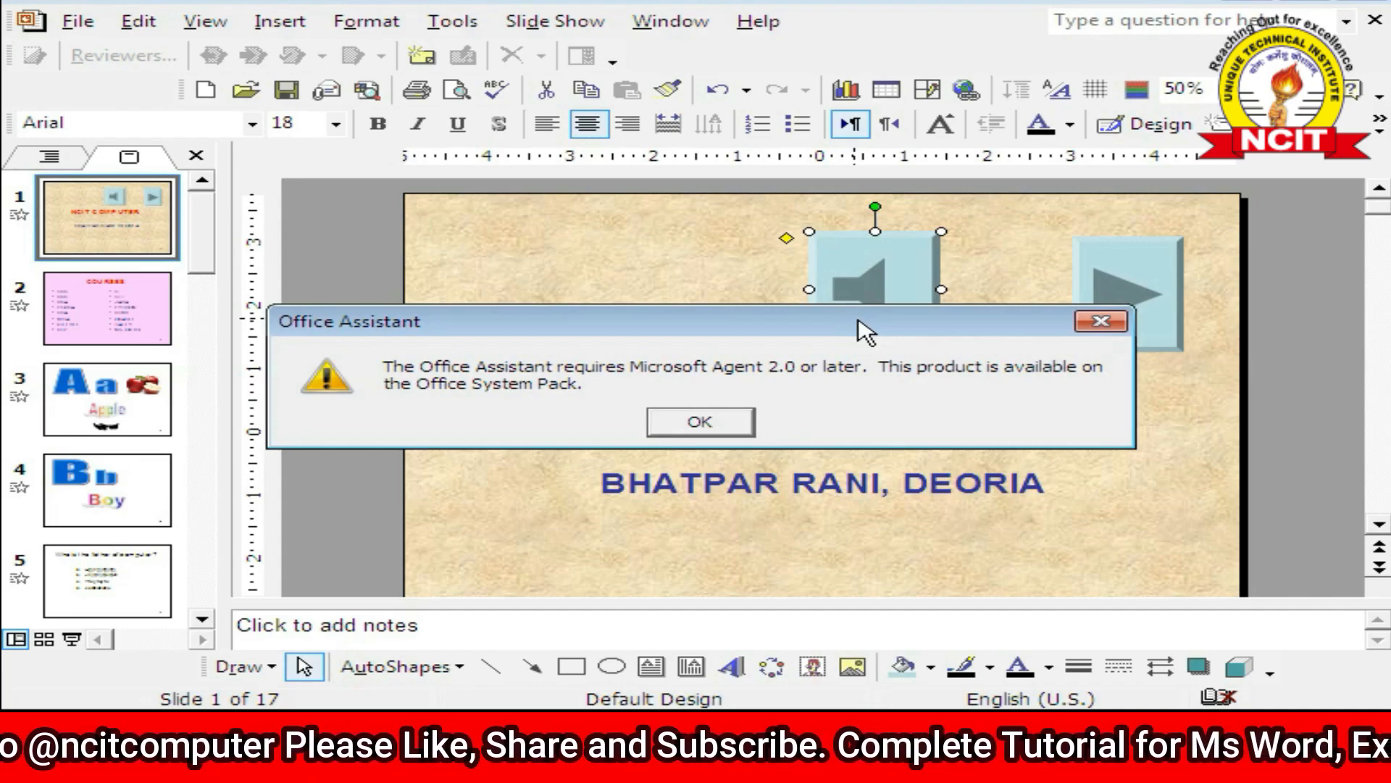
{"action": "left_click", "coordinate": [684, 422]}
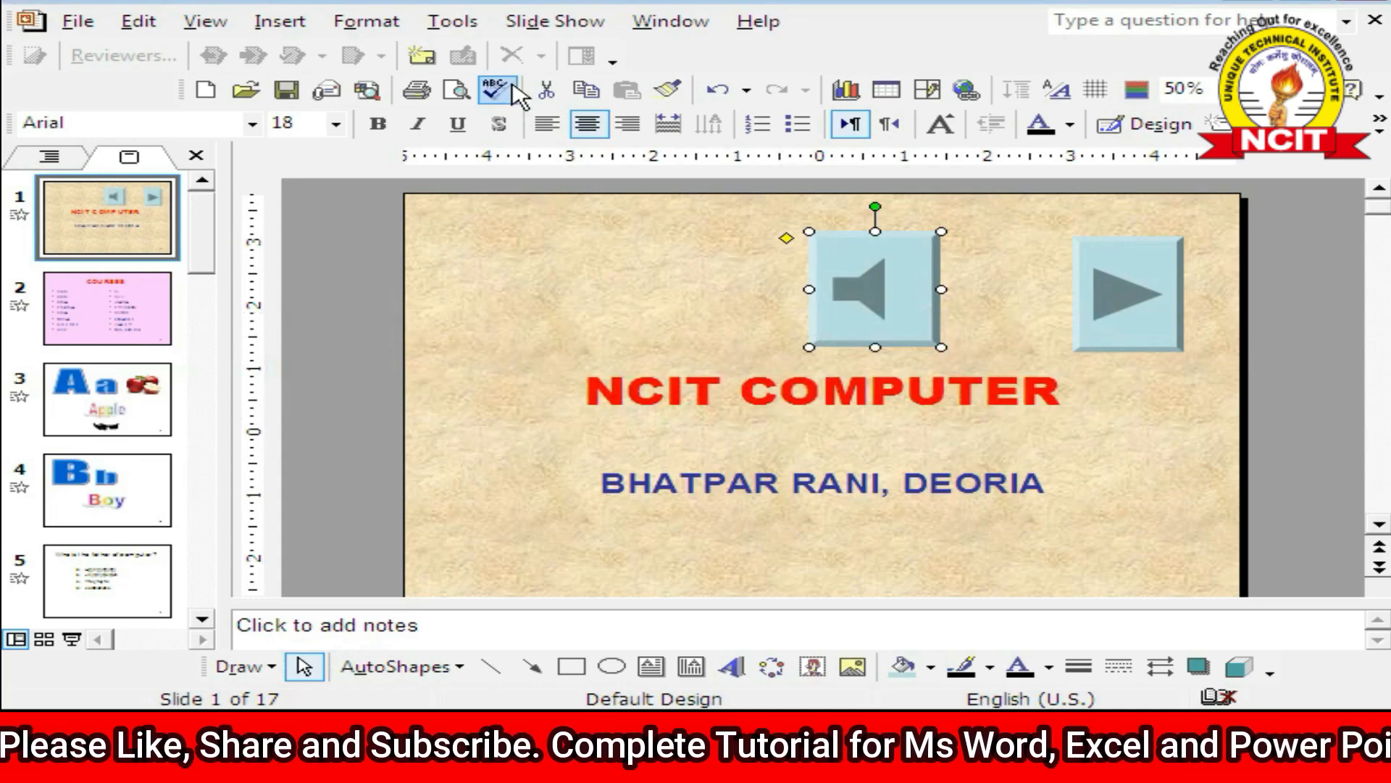
- Show the animation schemes through the slide design options and close the pane
{"action": "left_click", "coordinate": [509, 29]}
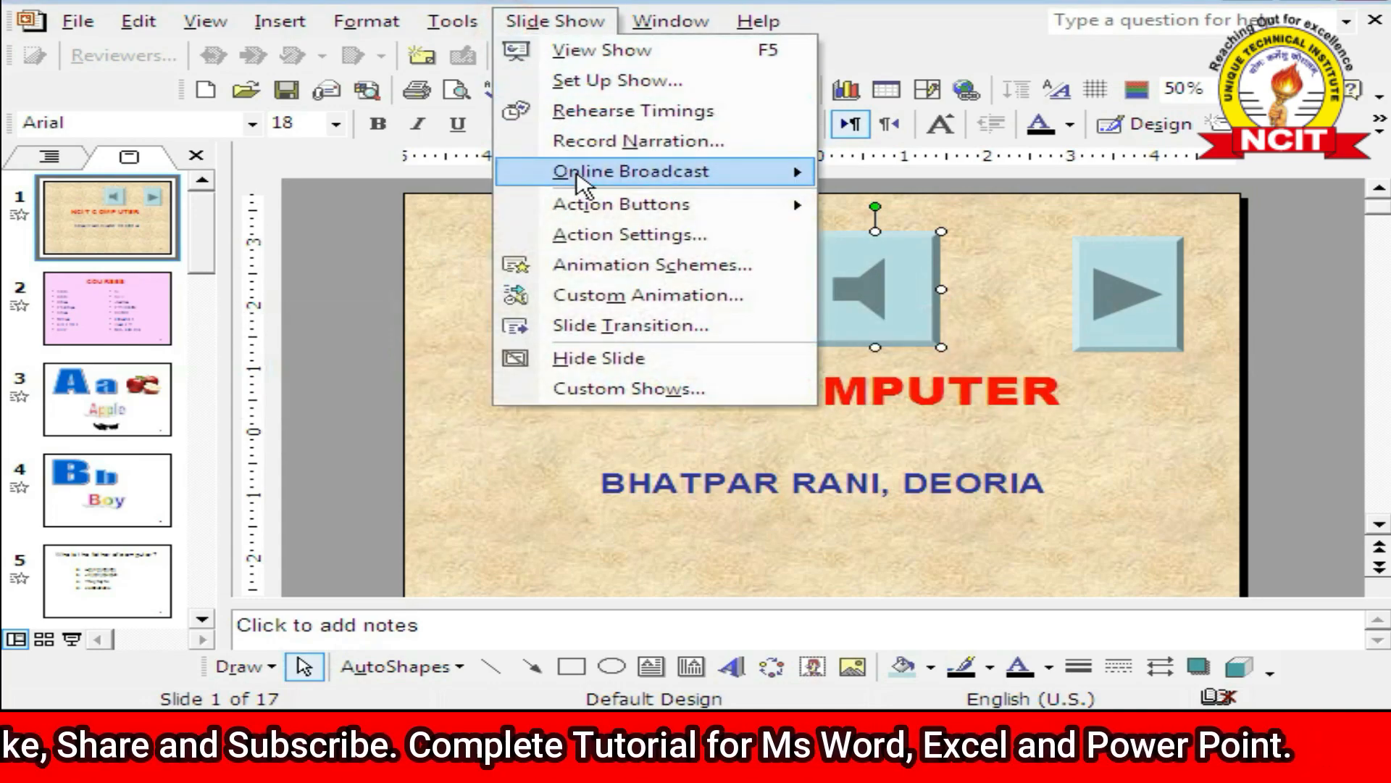
{"action": "mouse_move", "coordinate": [596, 207]}
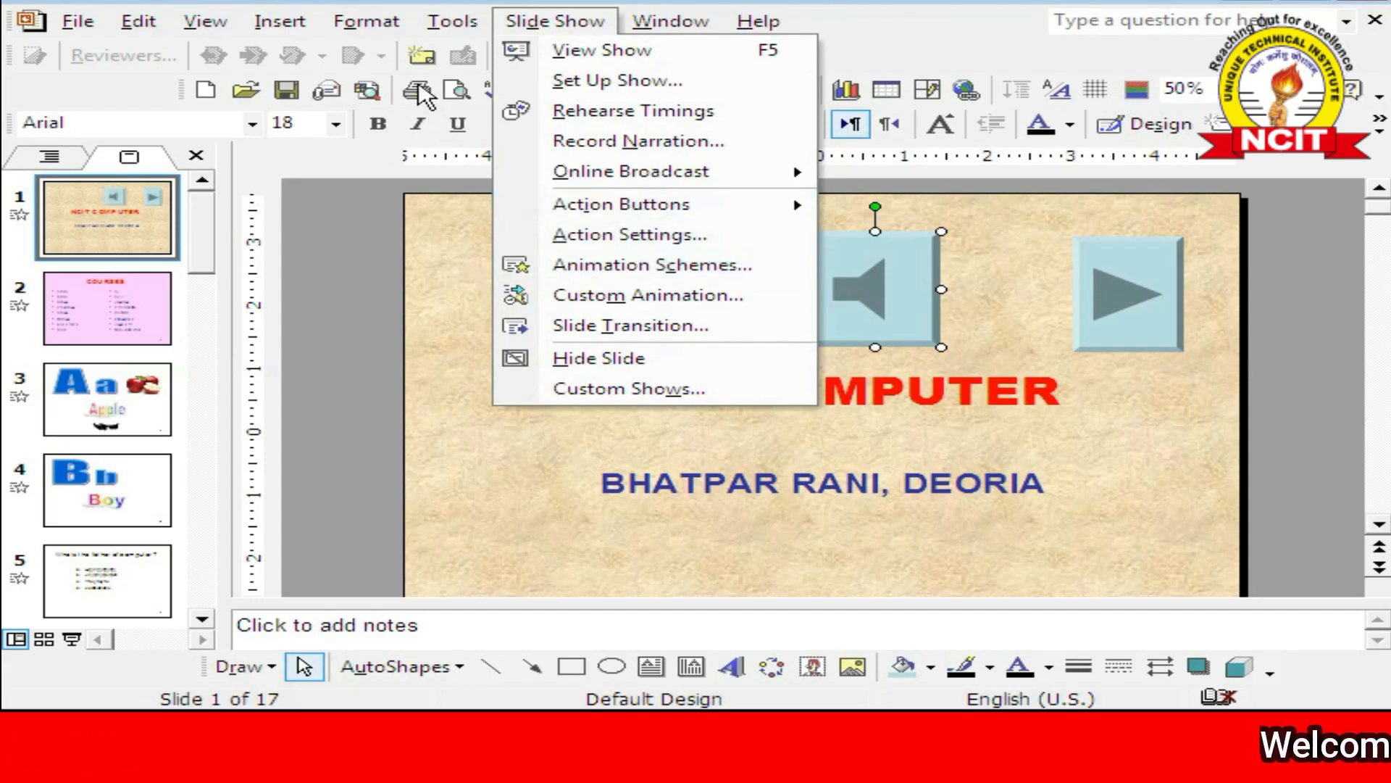
{"action": "left_click", "coordinate": [371, 24]}
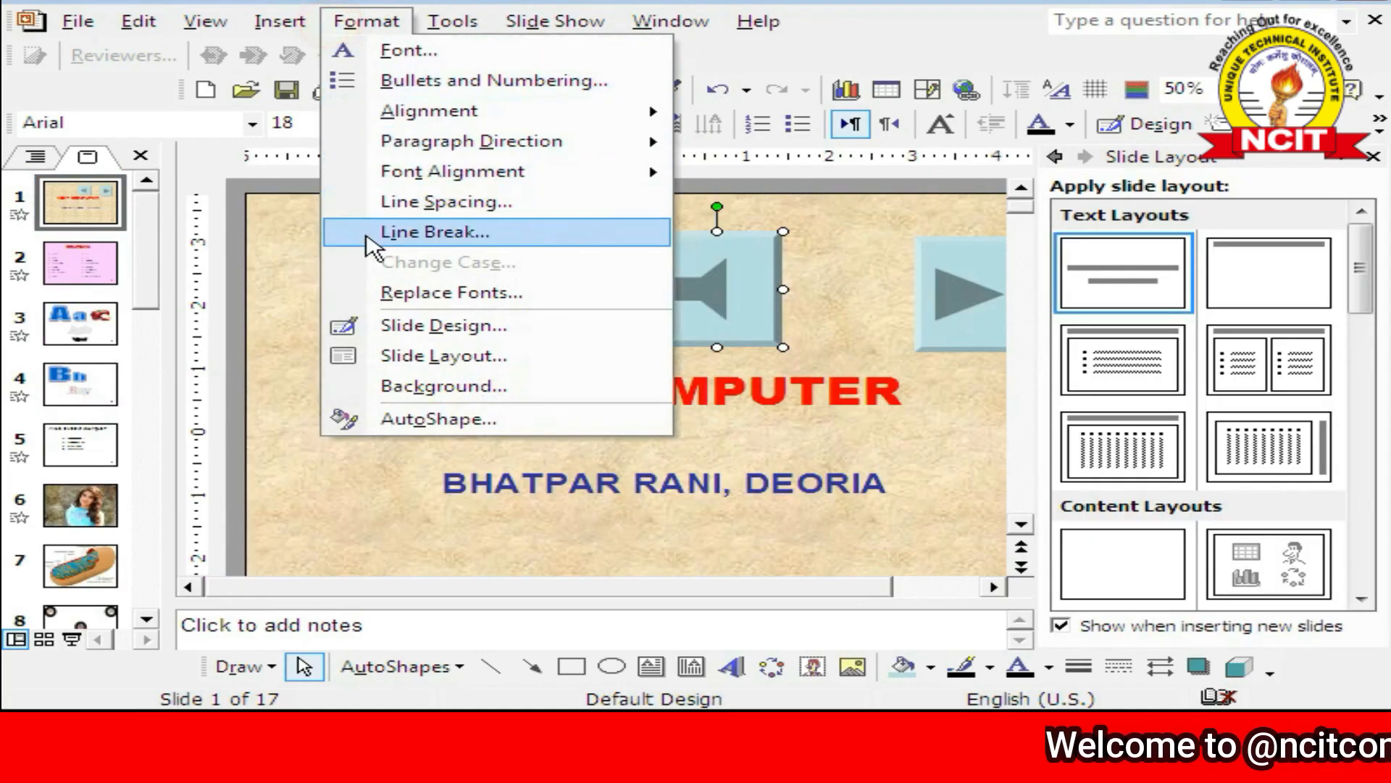
{"action": "left_click", "coordinate": [431, 326]}
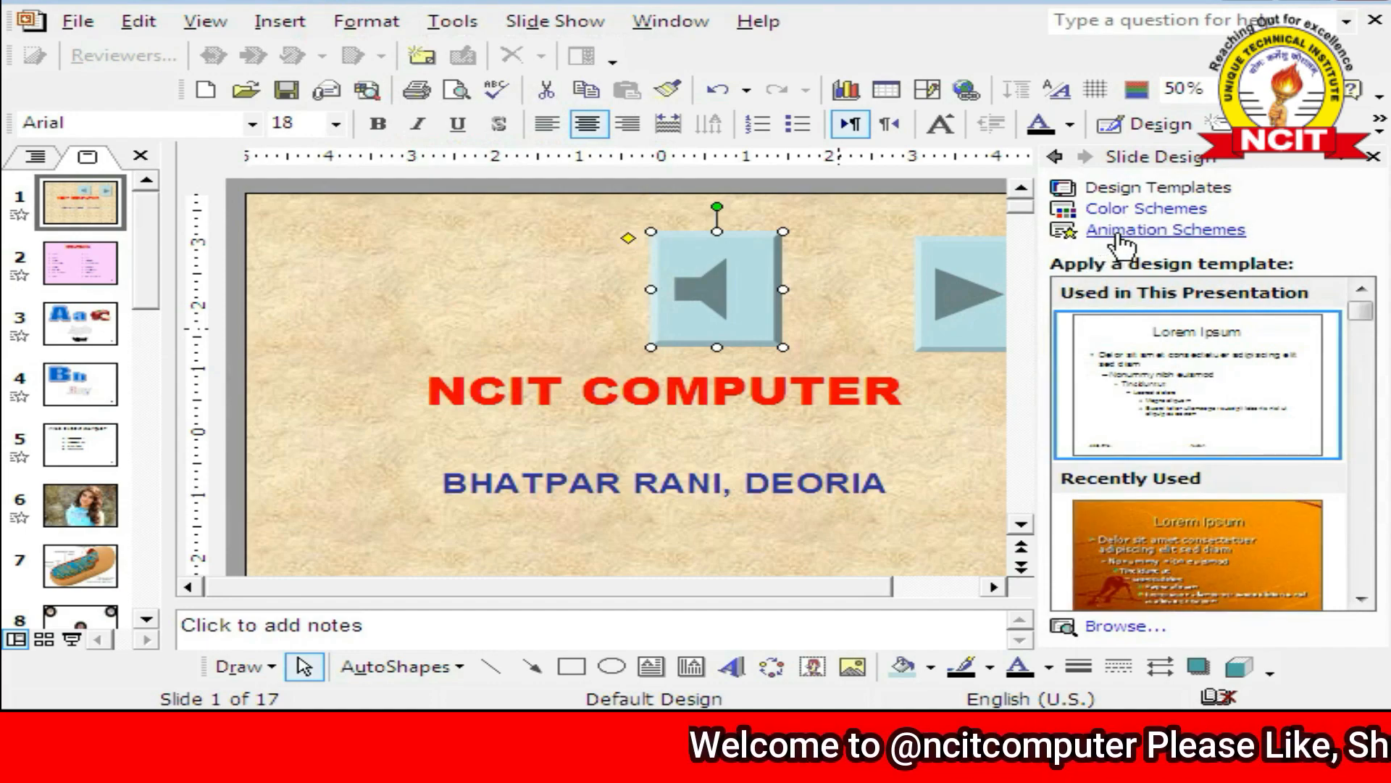
{"action": "left_click", "coordinate": [1117, 232]}
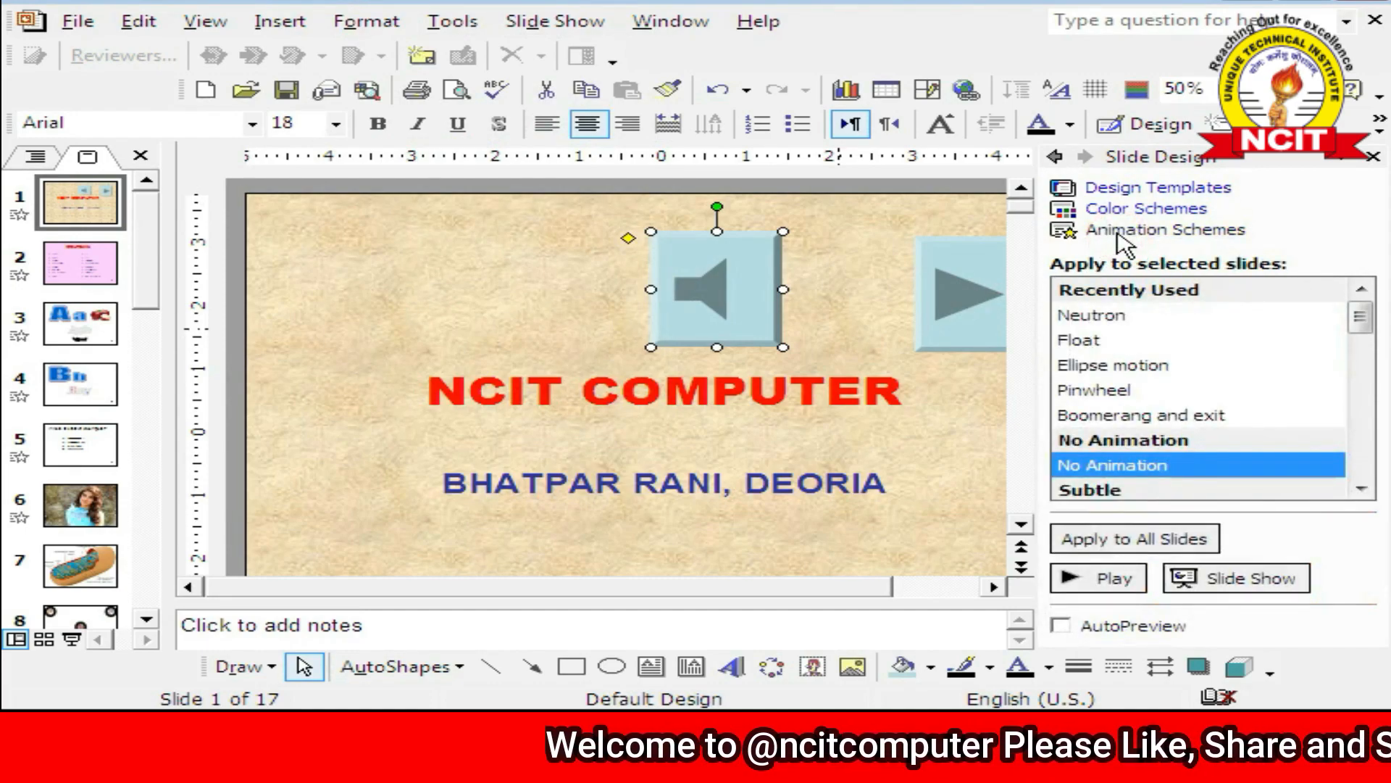
{"action": "left_click", "coordinate": [1373, 157]}
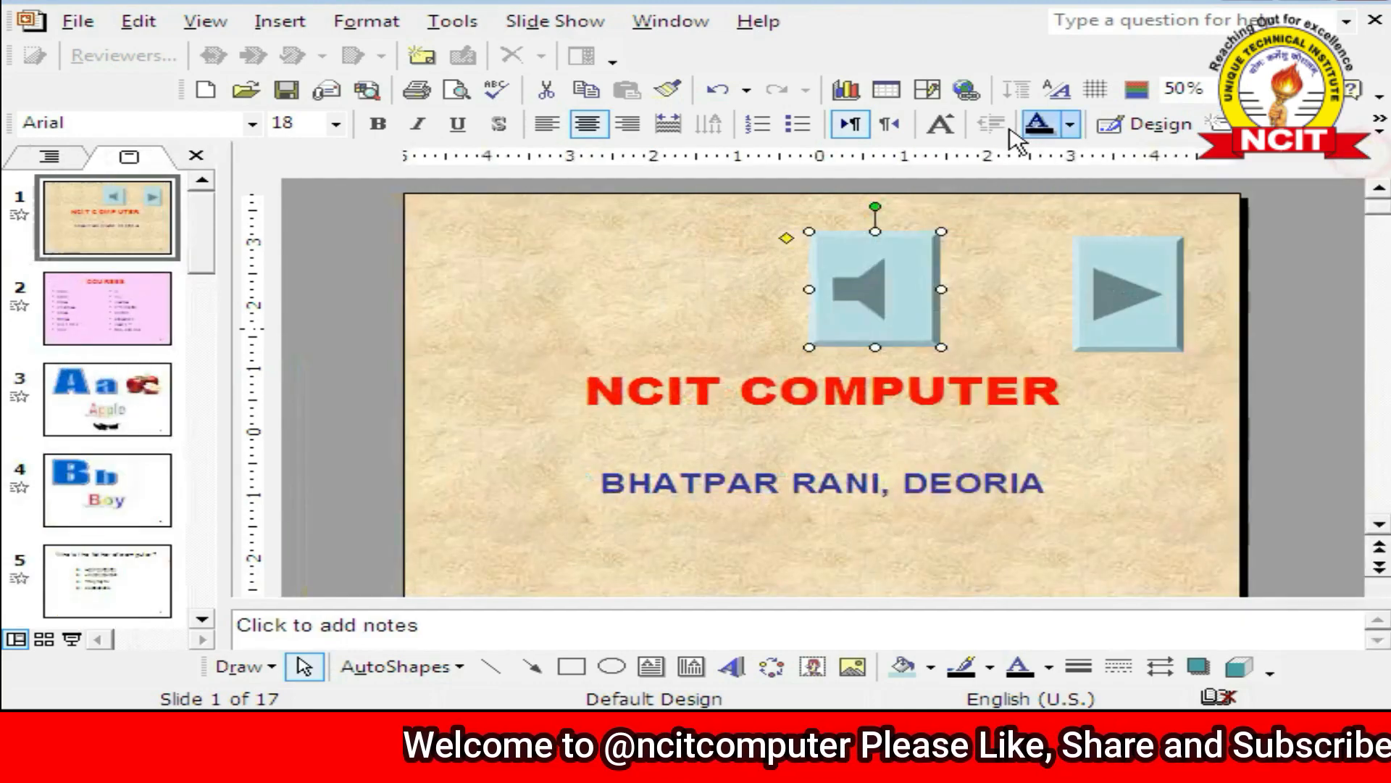
- Open the animation schemes, apply Dissolve in to slide 1, and preview it
{"action": "left_click", "coordinate": [558, 23]}
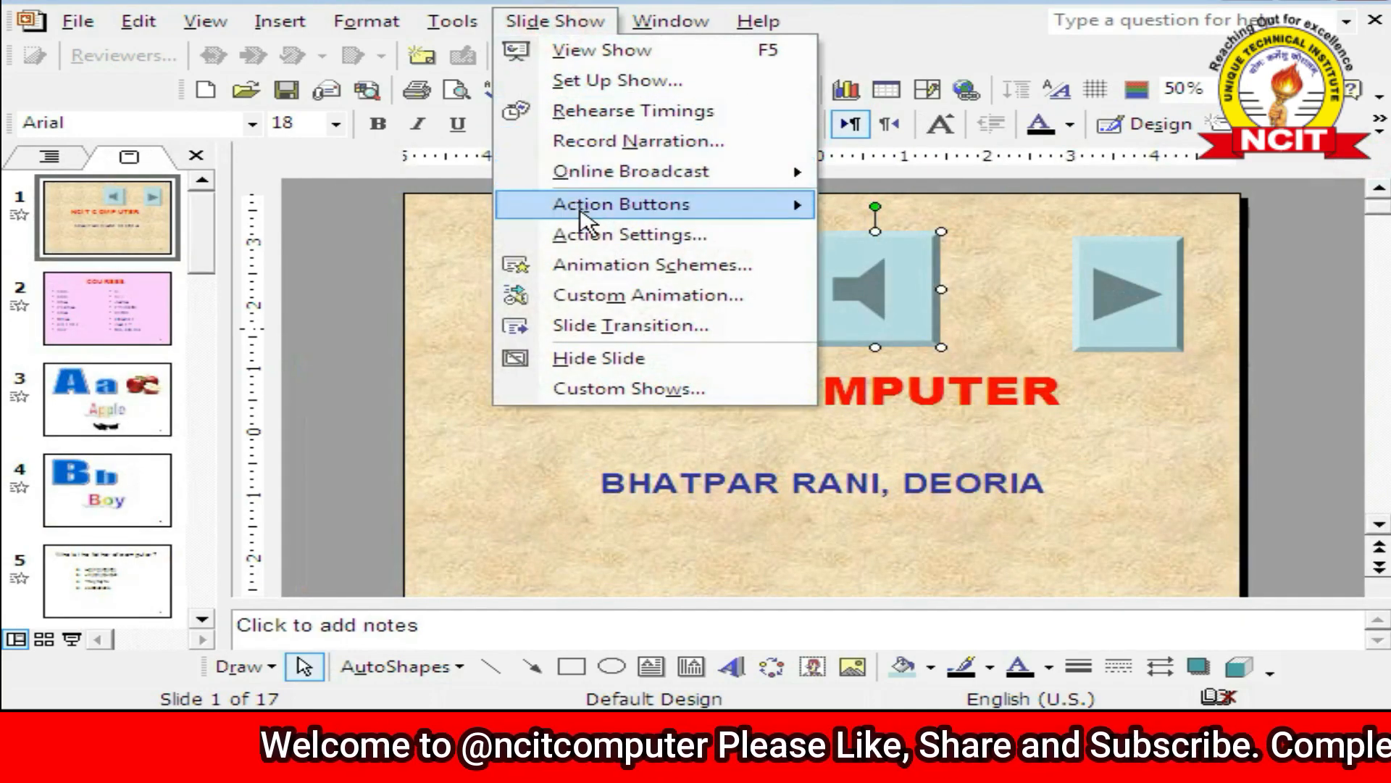
{"action": "left_click", "coordinate": [599, 282]}
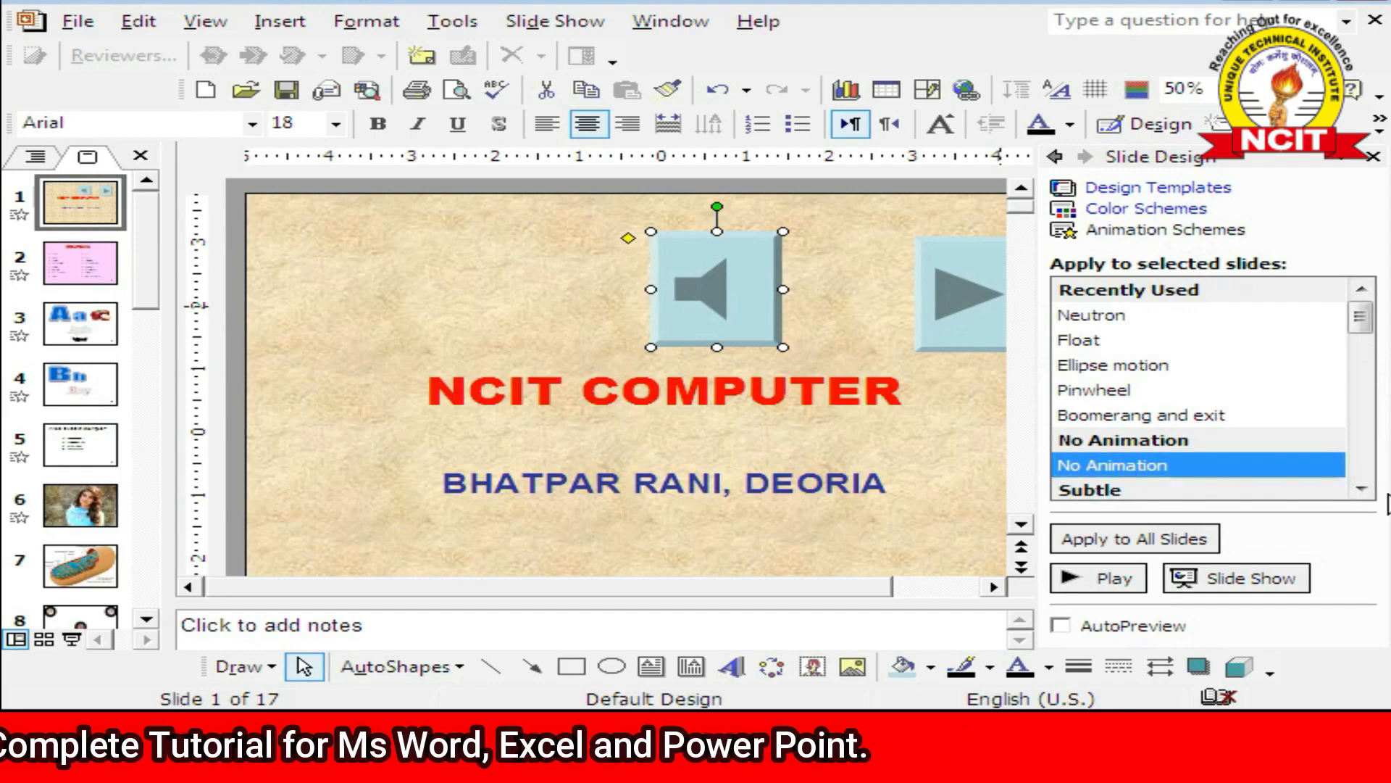
{"action": "left_click", "coordinate": [1362, 489]}
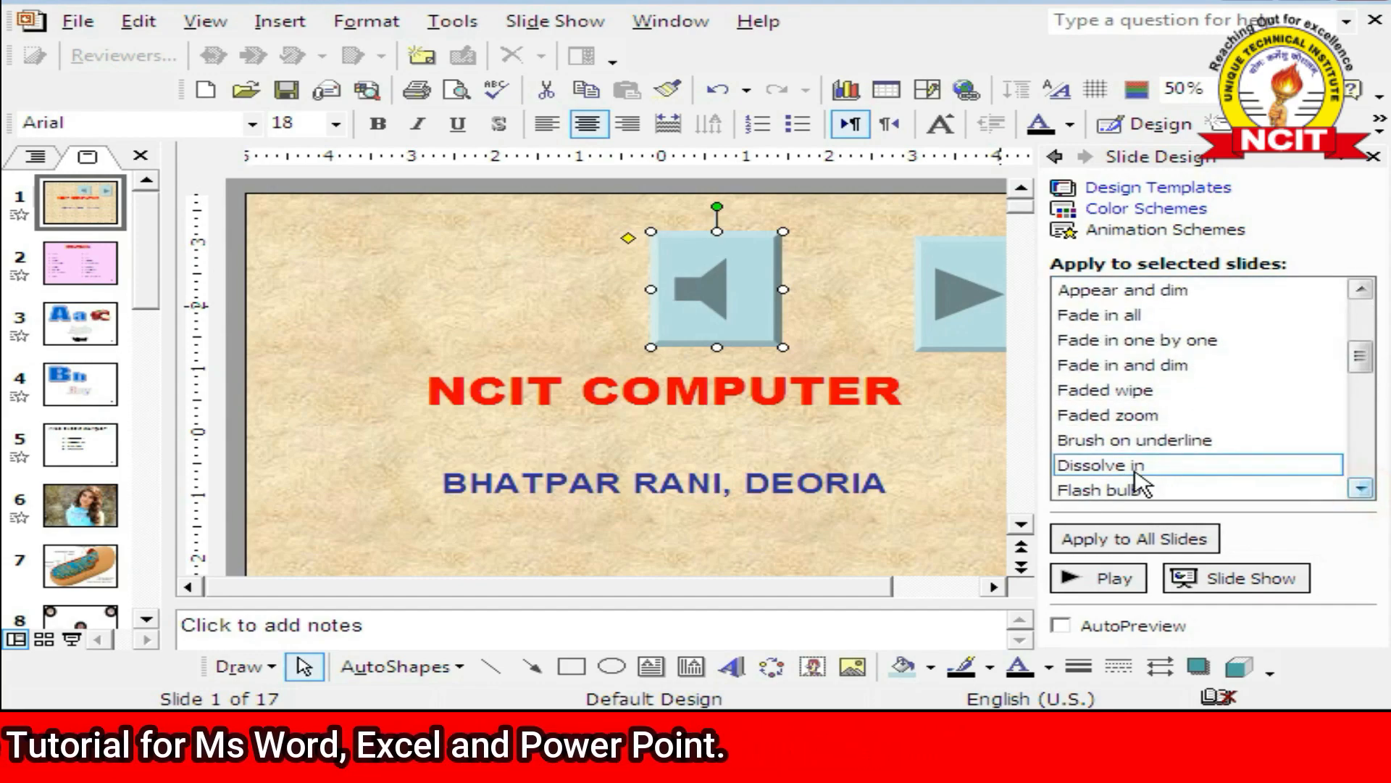
{"action": "left_click", "coordinate": [1138, 467]}
{"action": "left_click", "coordinate": [1108, 578]}
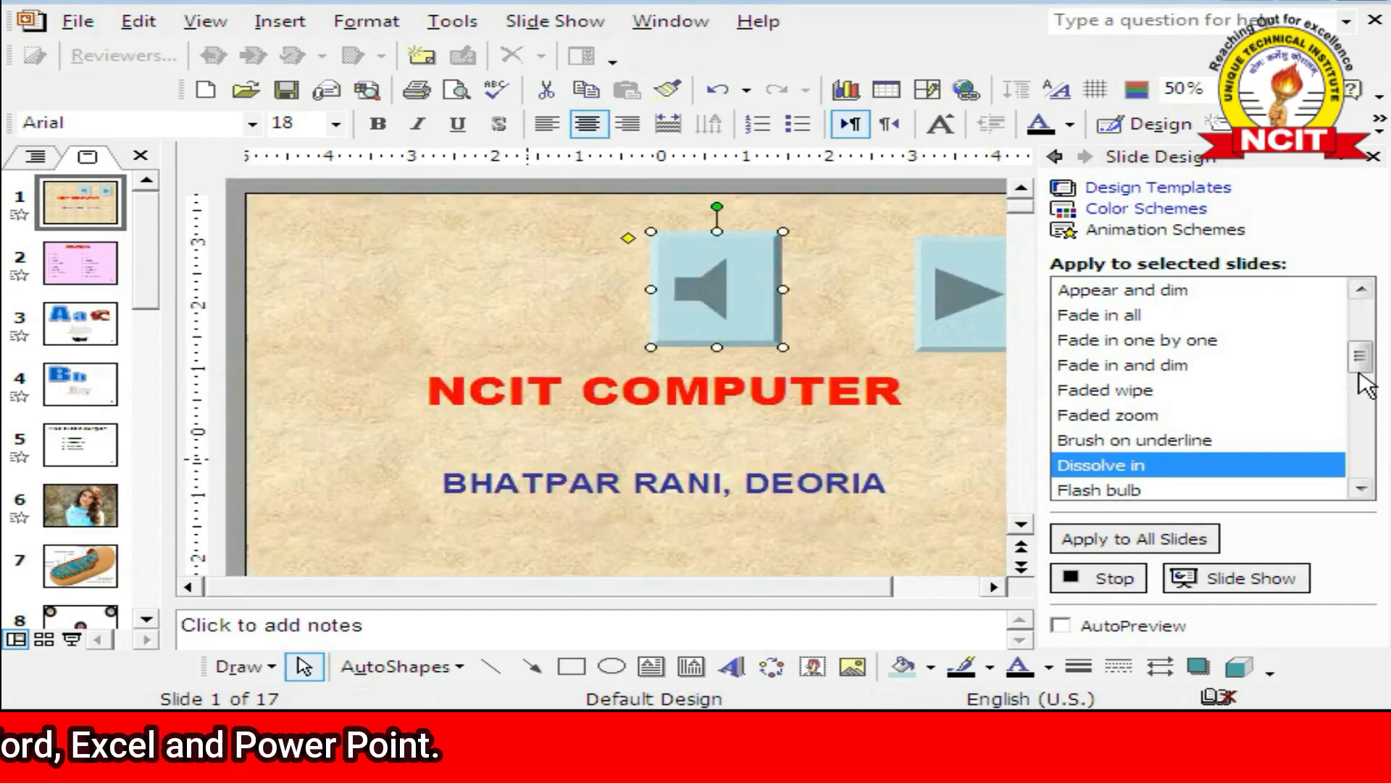
- Apply the Elegant animation scheme to slide 1 and preview it
{"action": "left_click_drag", "start_coordinate": [1359, 376], "coordinate": [1358, 398]}
{"action": "left_click", "coordinate": [1142, 443]}
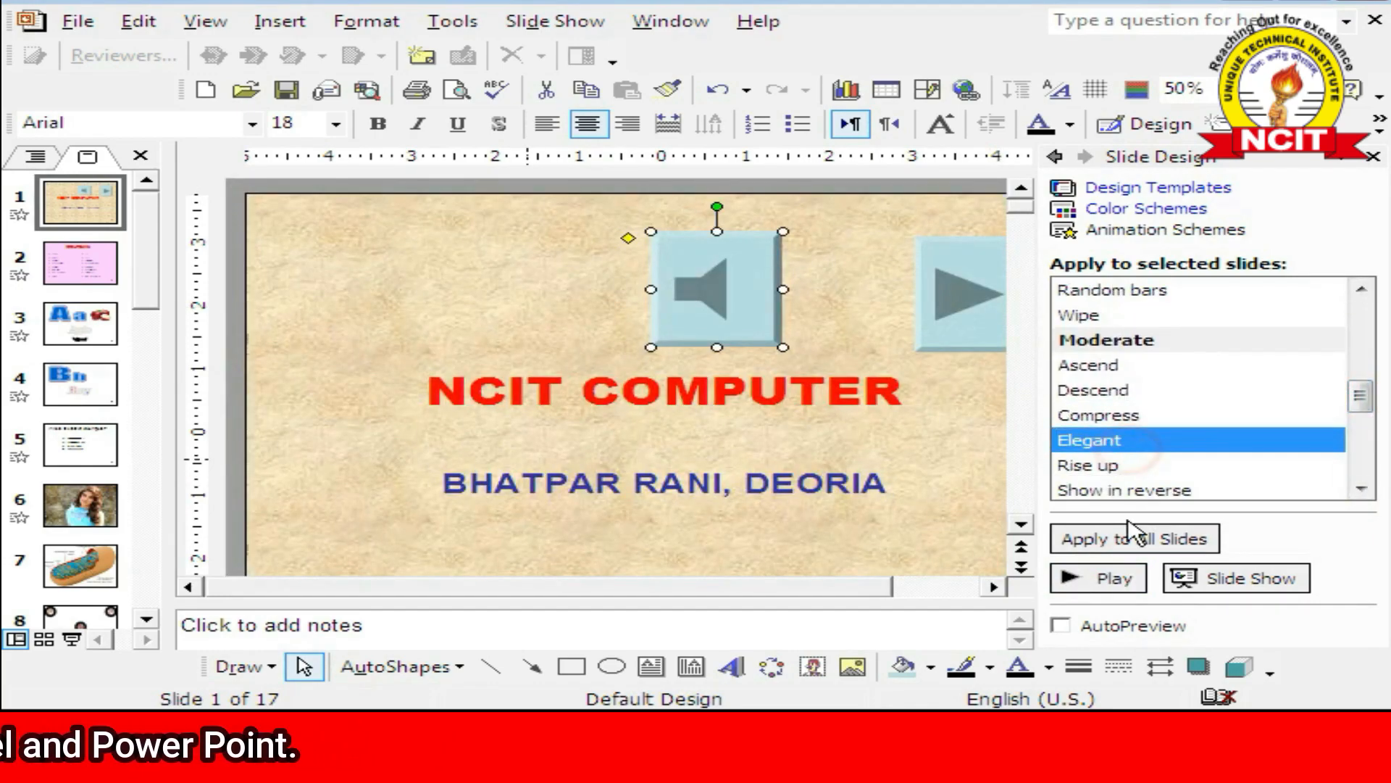
{"action": "left_click", "coordinate": [1113, 578]}
{"action": "left_click", "coordinate": [710, 428]}
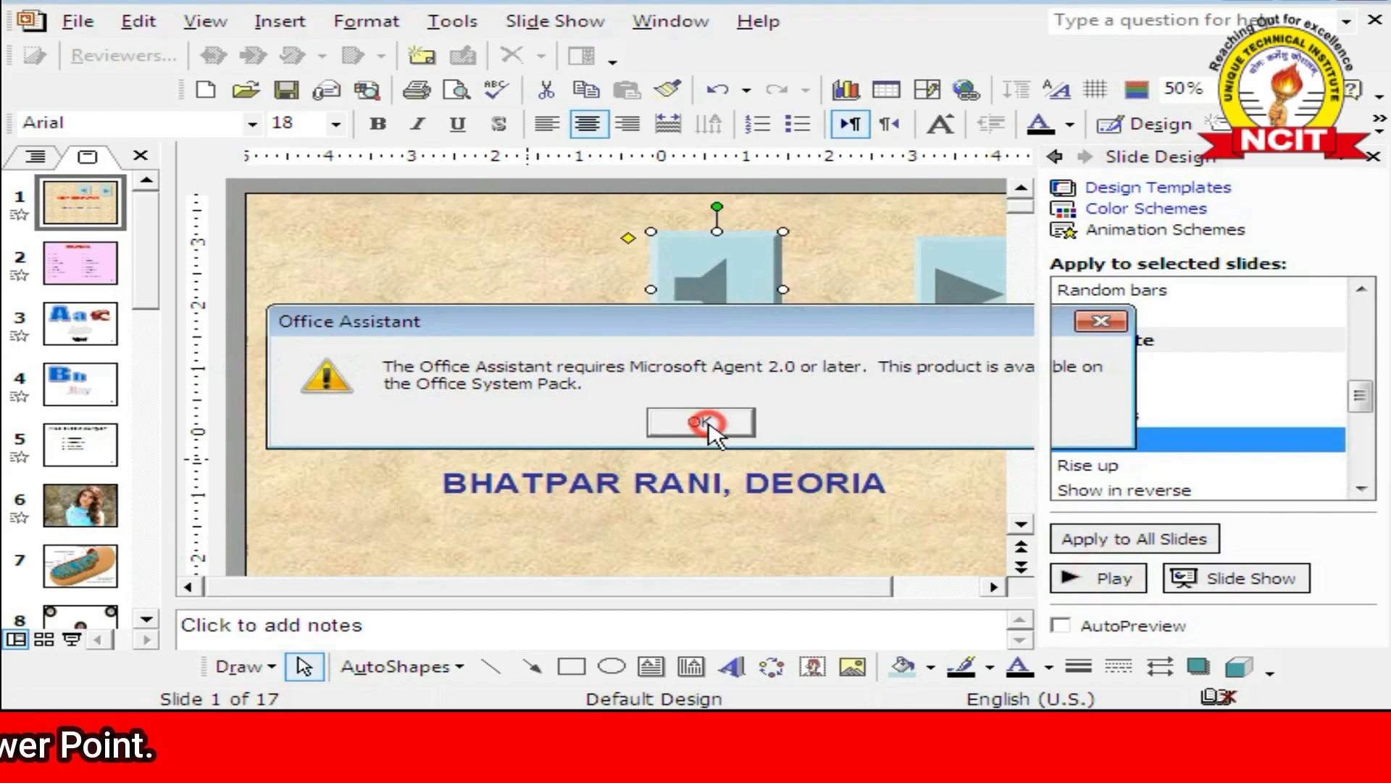
{"action": "left_click", "coordinate": [1098, 577]}
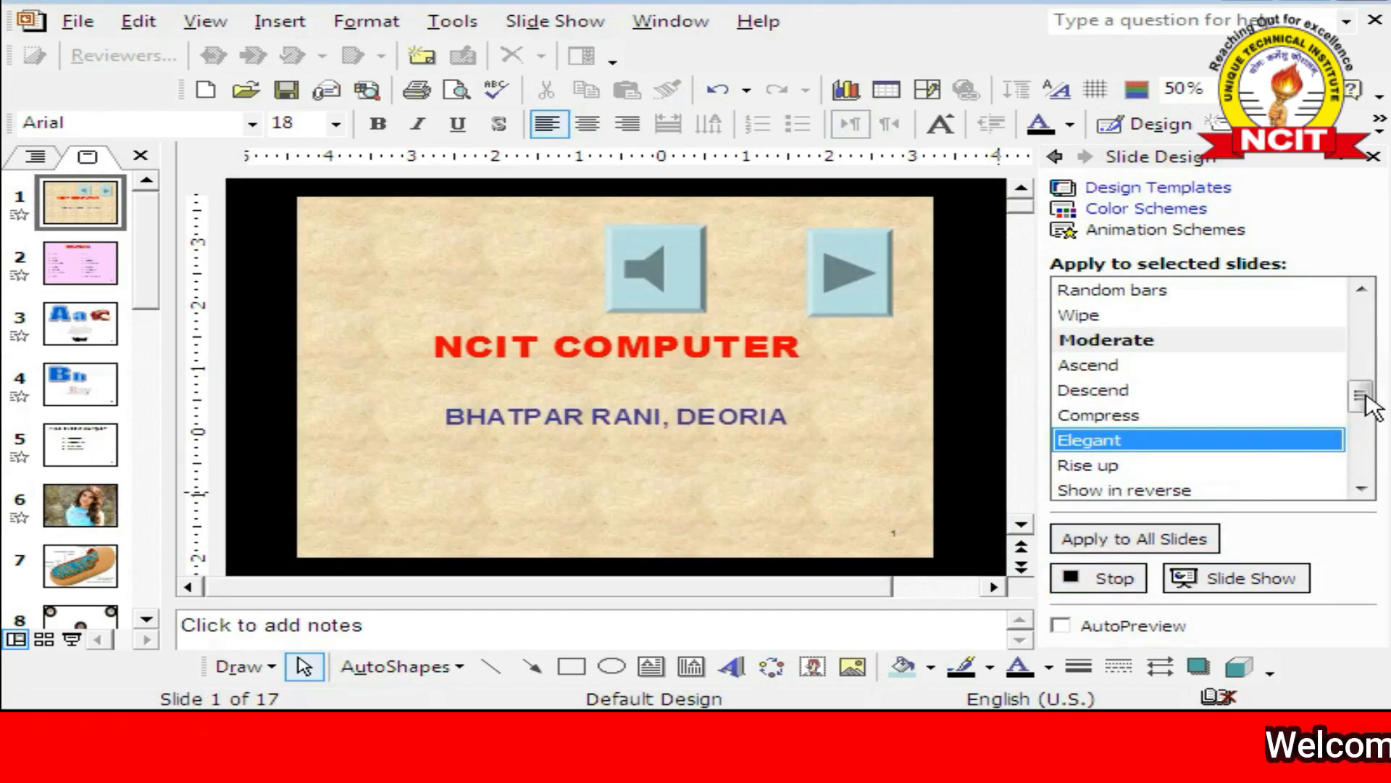
- Apply the Title arc animation scheme to slide 1 and preview it
{"action": "left_click_drag", "start_coordinate": [1366, 401], "coordinate": [1357, 450]}
{"action": "left_click", "coordinate": [1252, 467]}
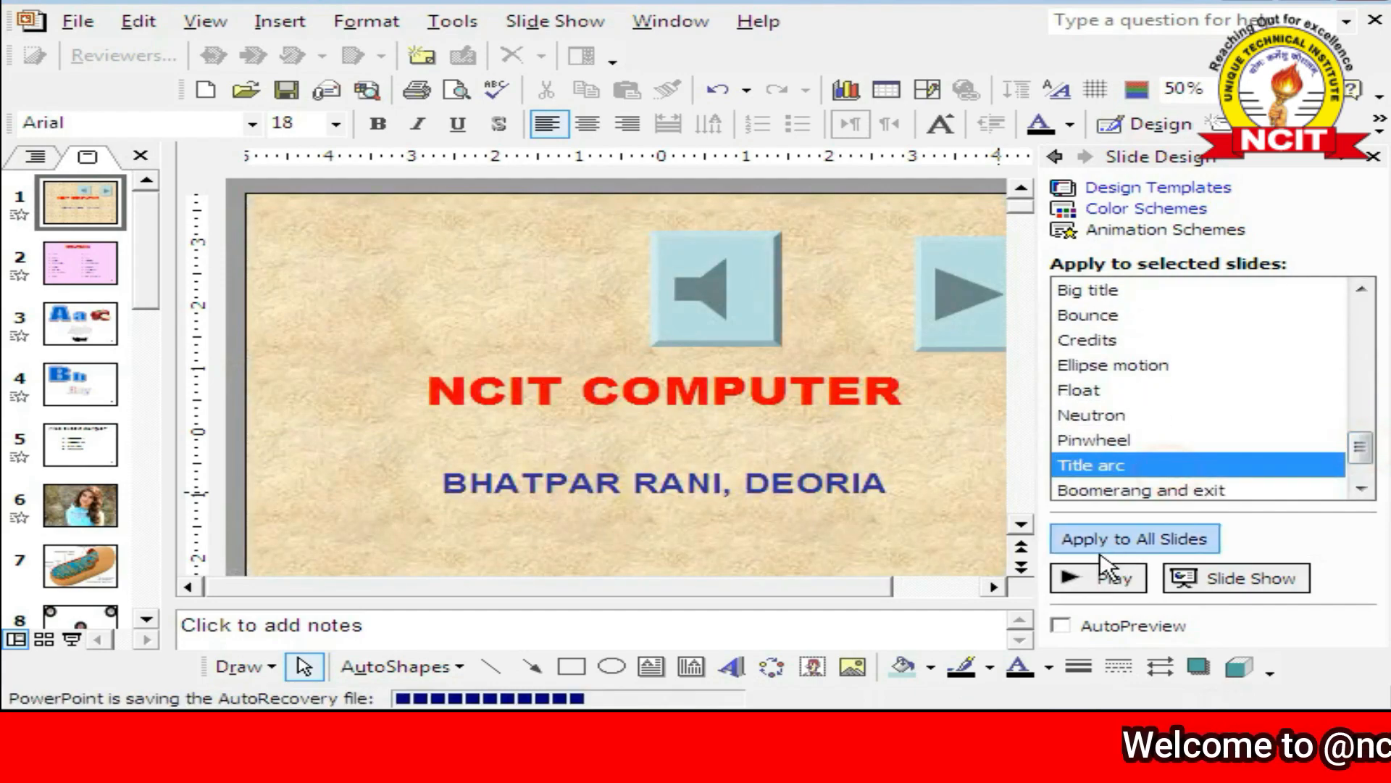
{"action": "left_click", "coordinate": [1099, 578]}
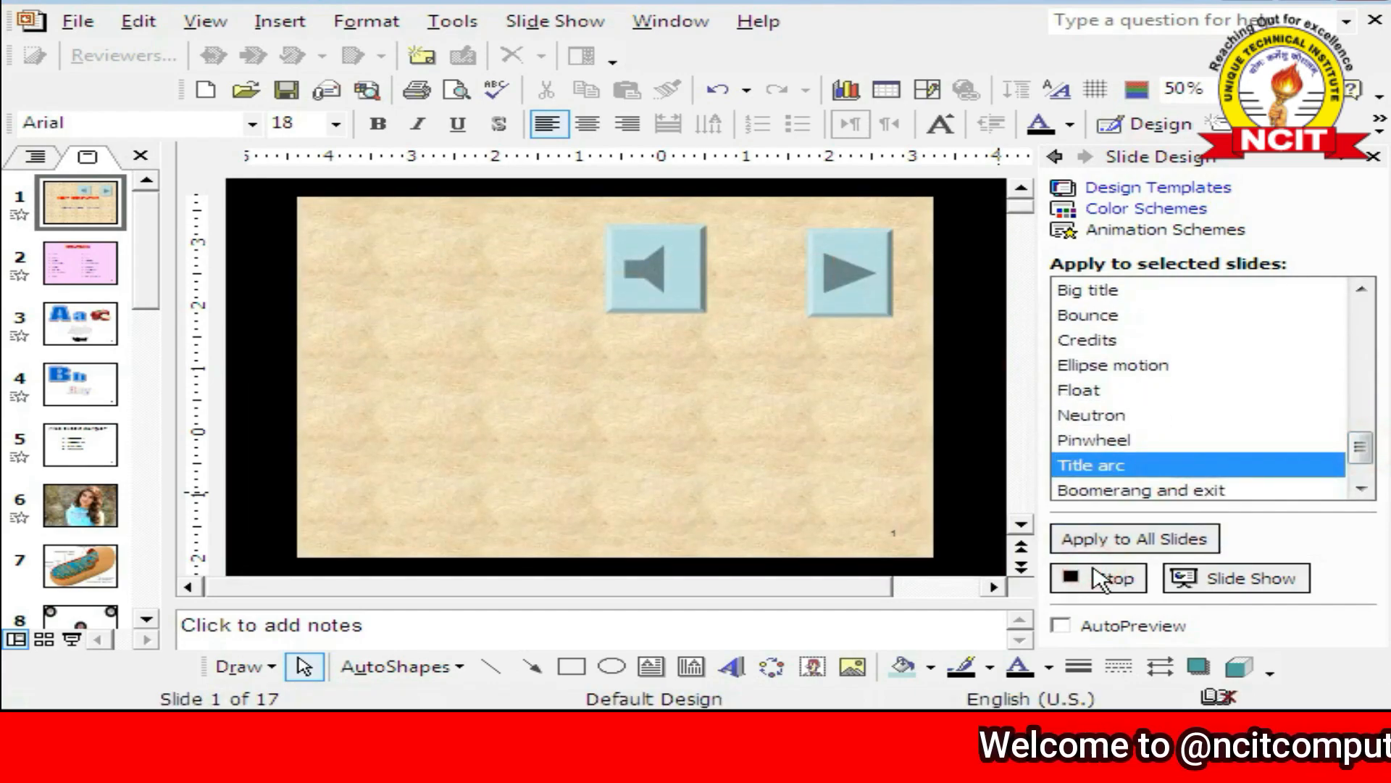
- Apply the Boomerang and exit animation scheme to slide 1 and preview it
{"action": "left_click", "coordinate": [1131, 489]}
{"action": "left_click", "coordinate": [692, 423]}
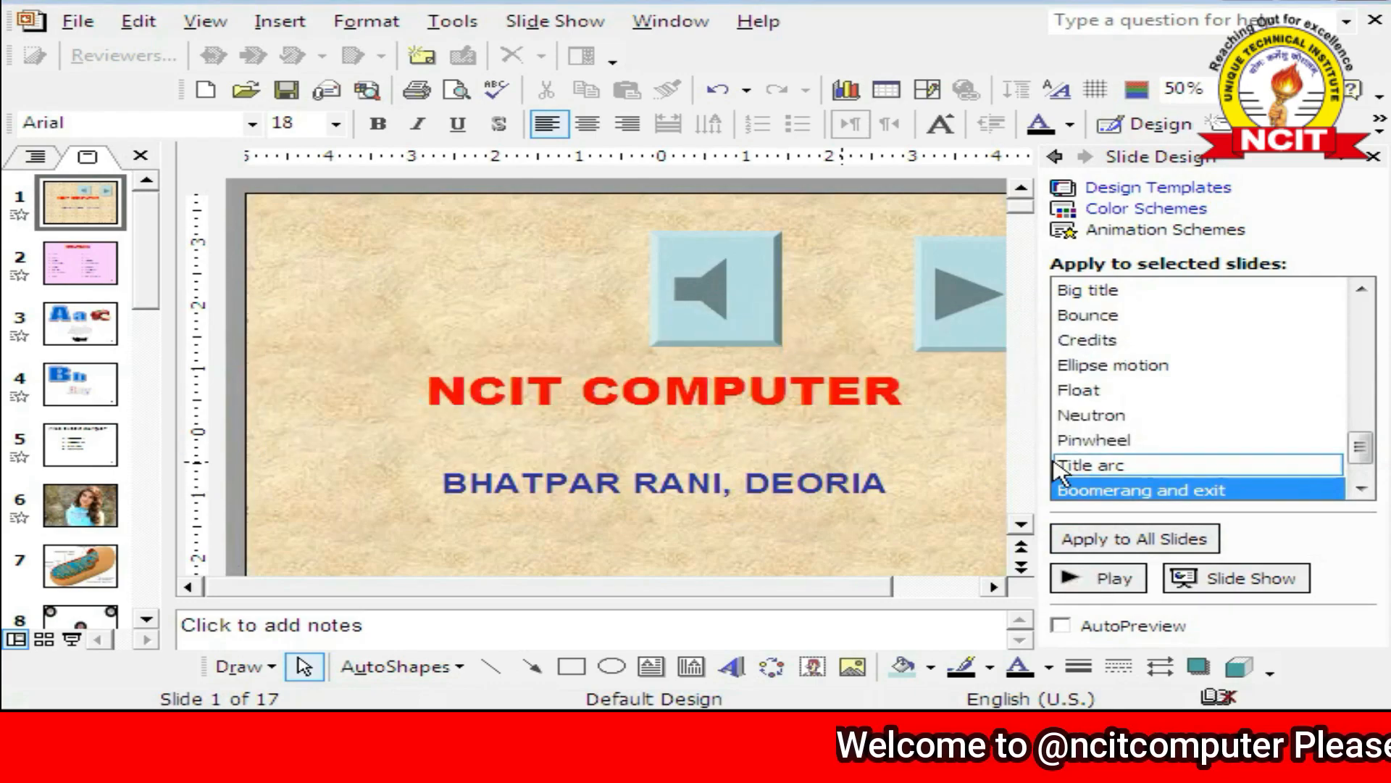
{"action": "left_click", "coordinate": [1087, 577]}
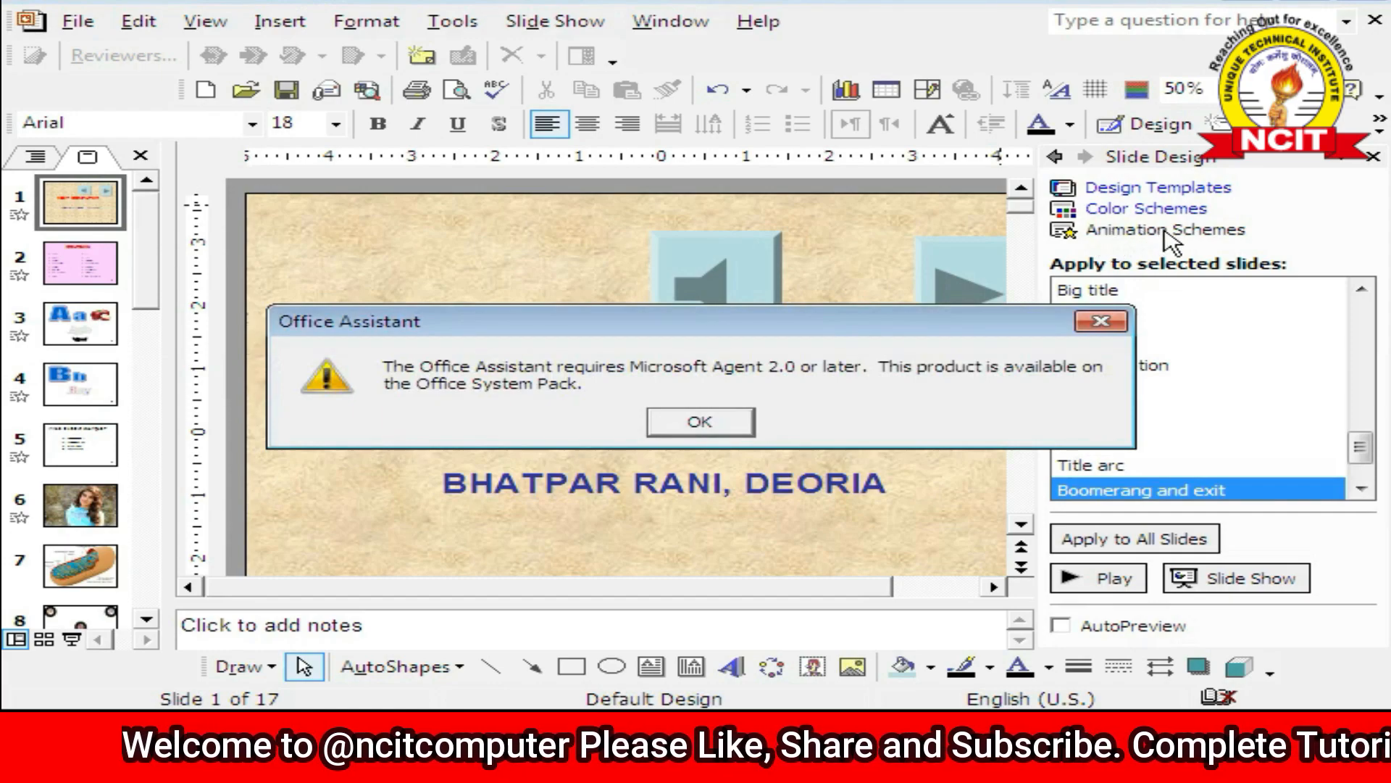
{"action": "left_click", "coordinate": [711, 425]}
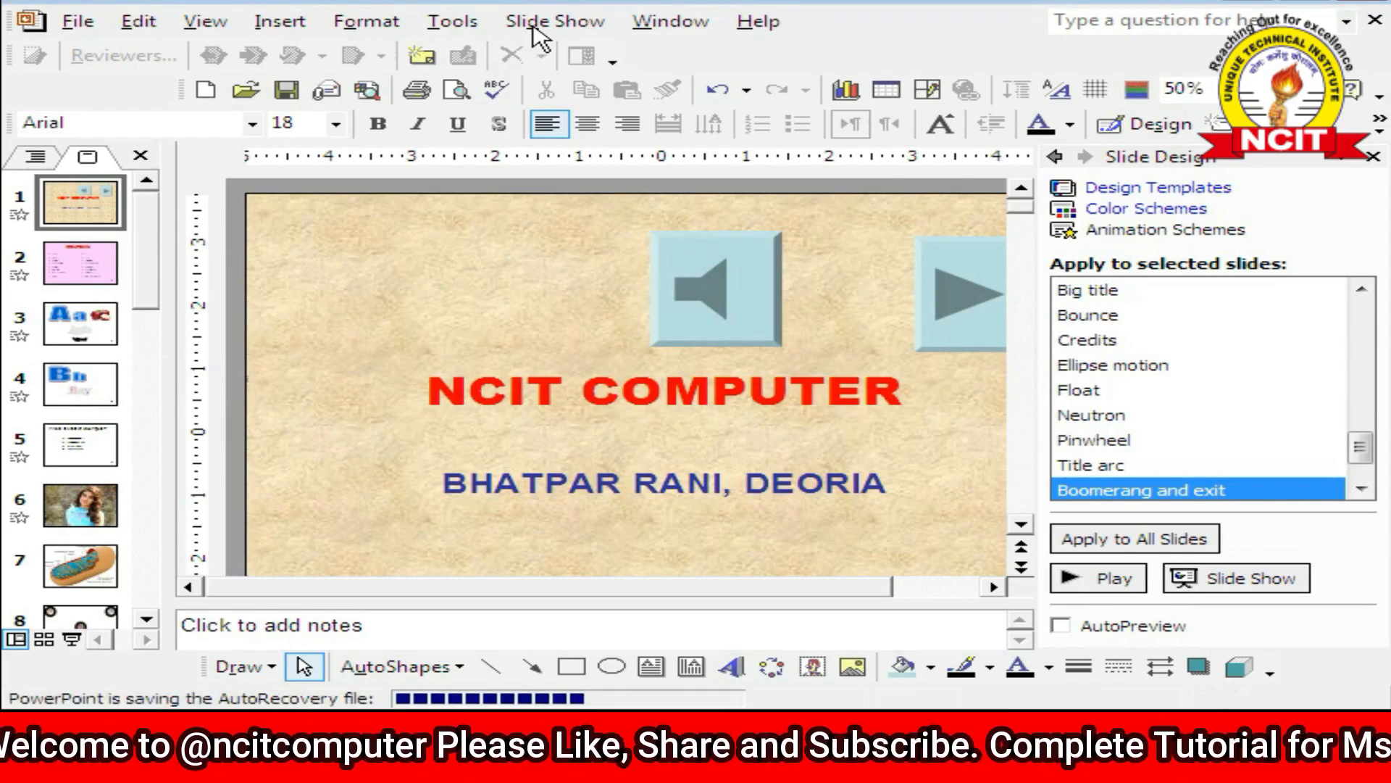
- Display the custom animation settings for slide 1
{"action": "left_click", "coordinate": [537, 24]}
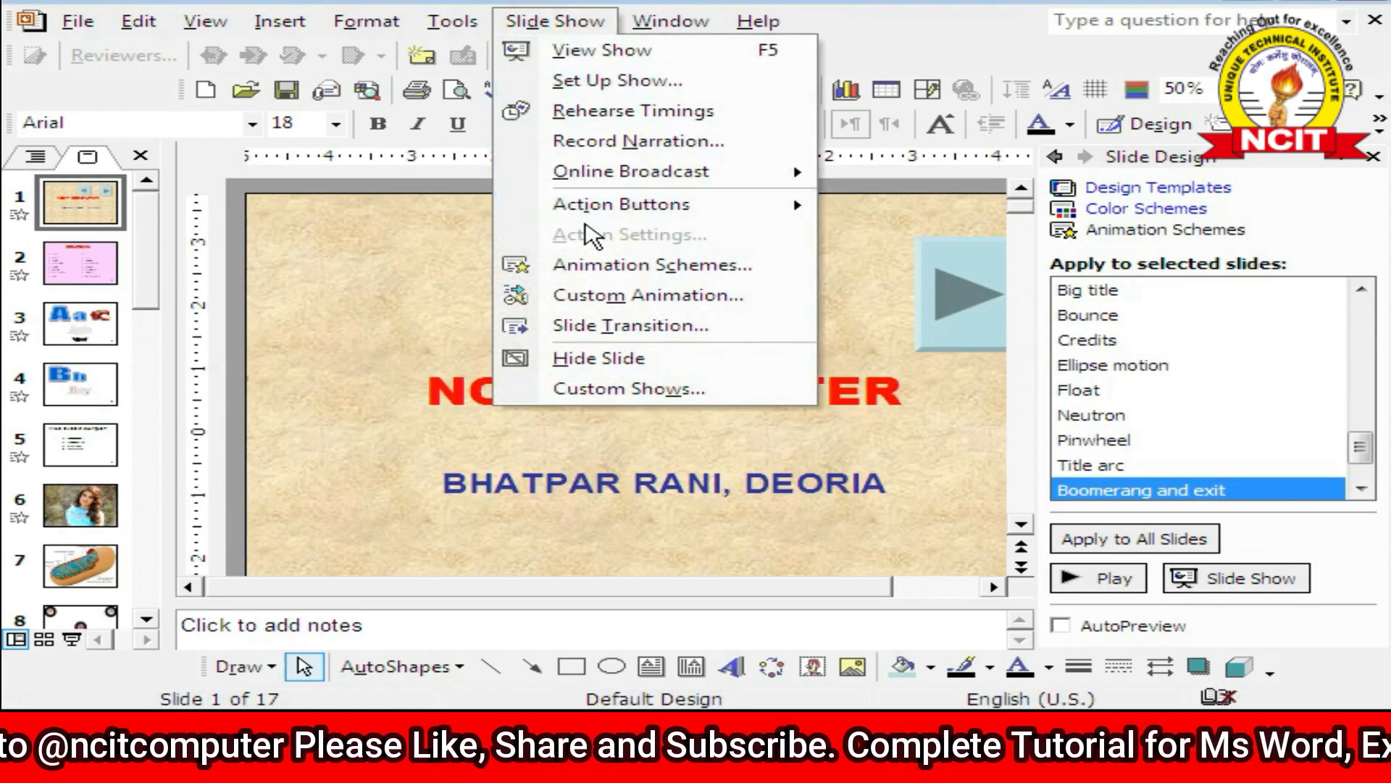
{"action": "left_click", "coordinate": [593, 305]}
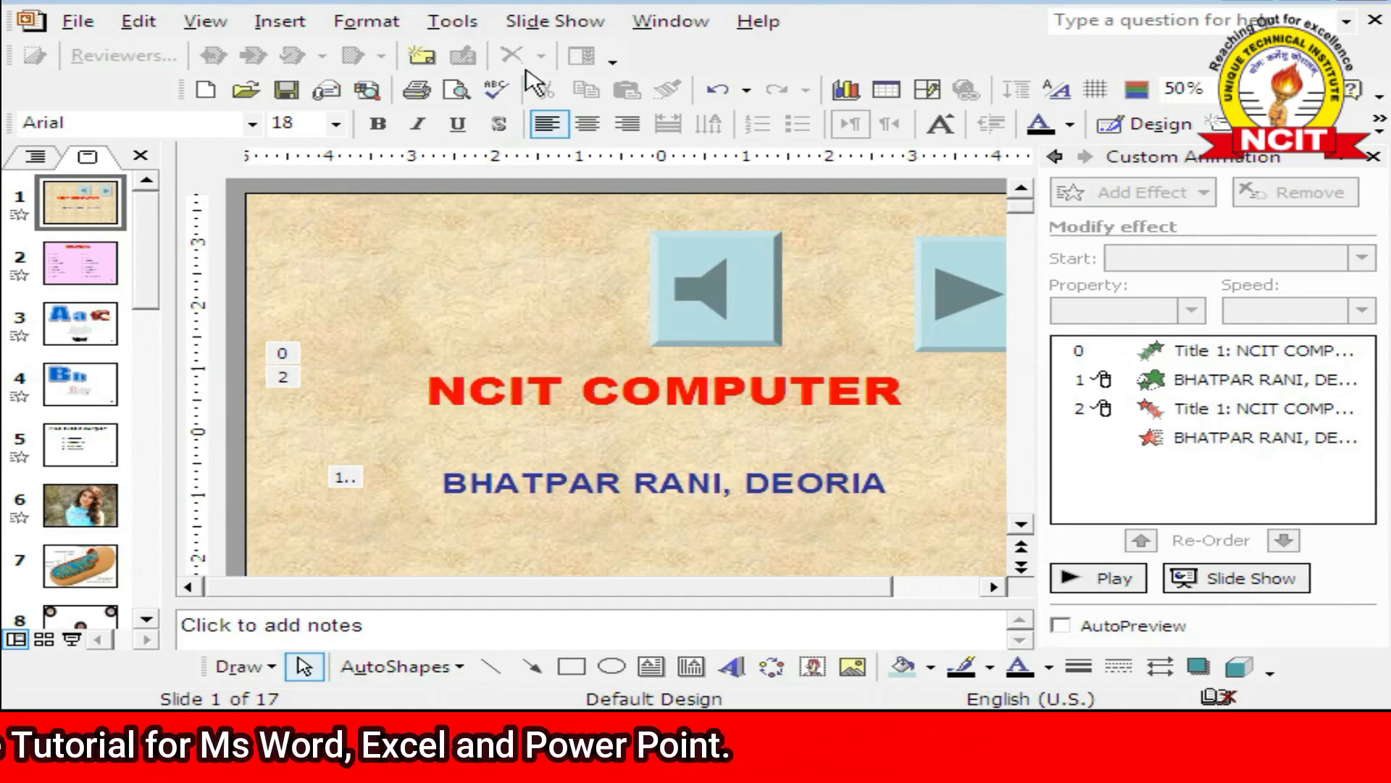
- Look through the entrance, emphasis, exit and motion path effects offered for the lowercase b on slide 4
{"action": "left_click", "coordinate": [550, 22]}
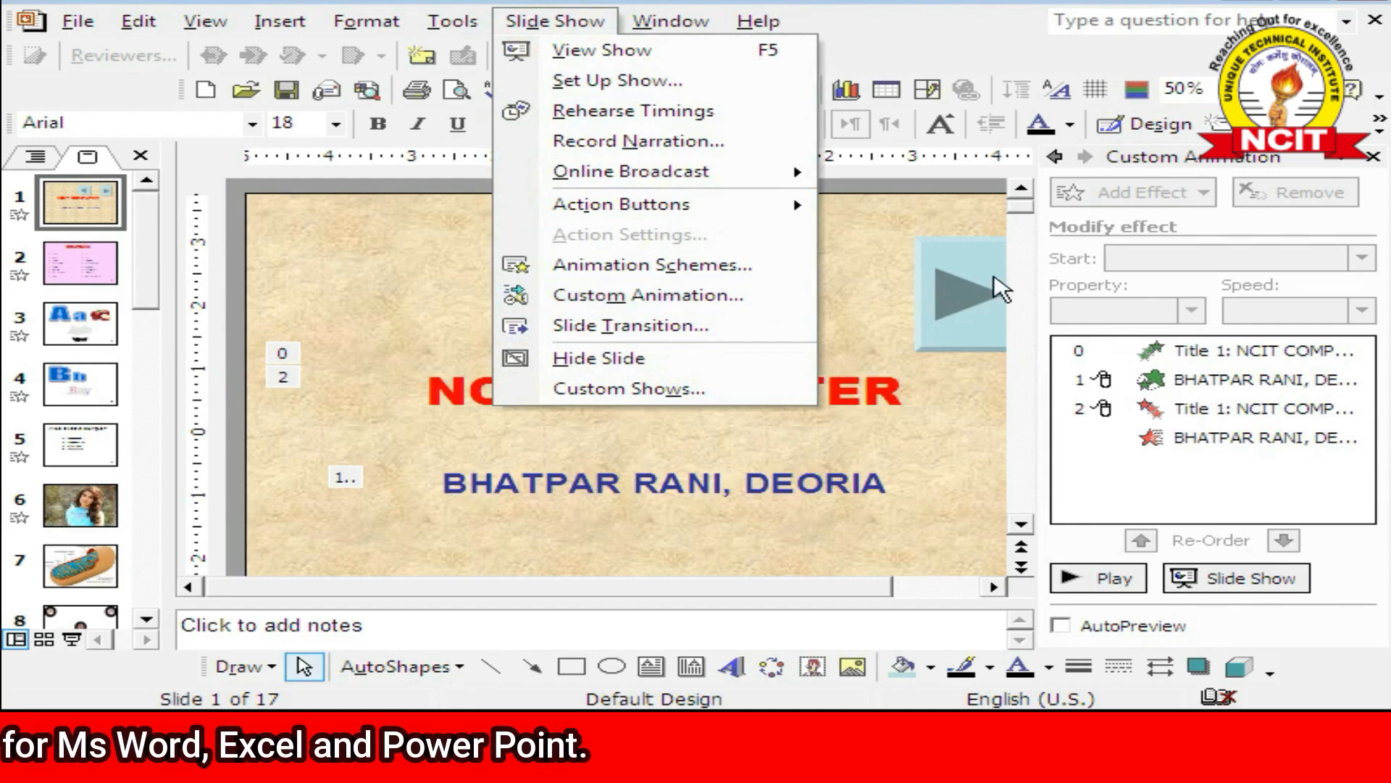
{"action": "left_click", "coordinate": [1308, 168]}
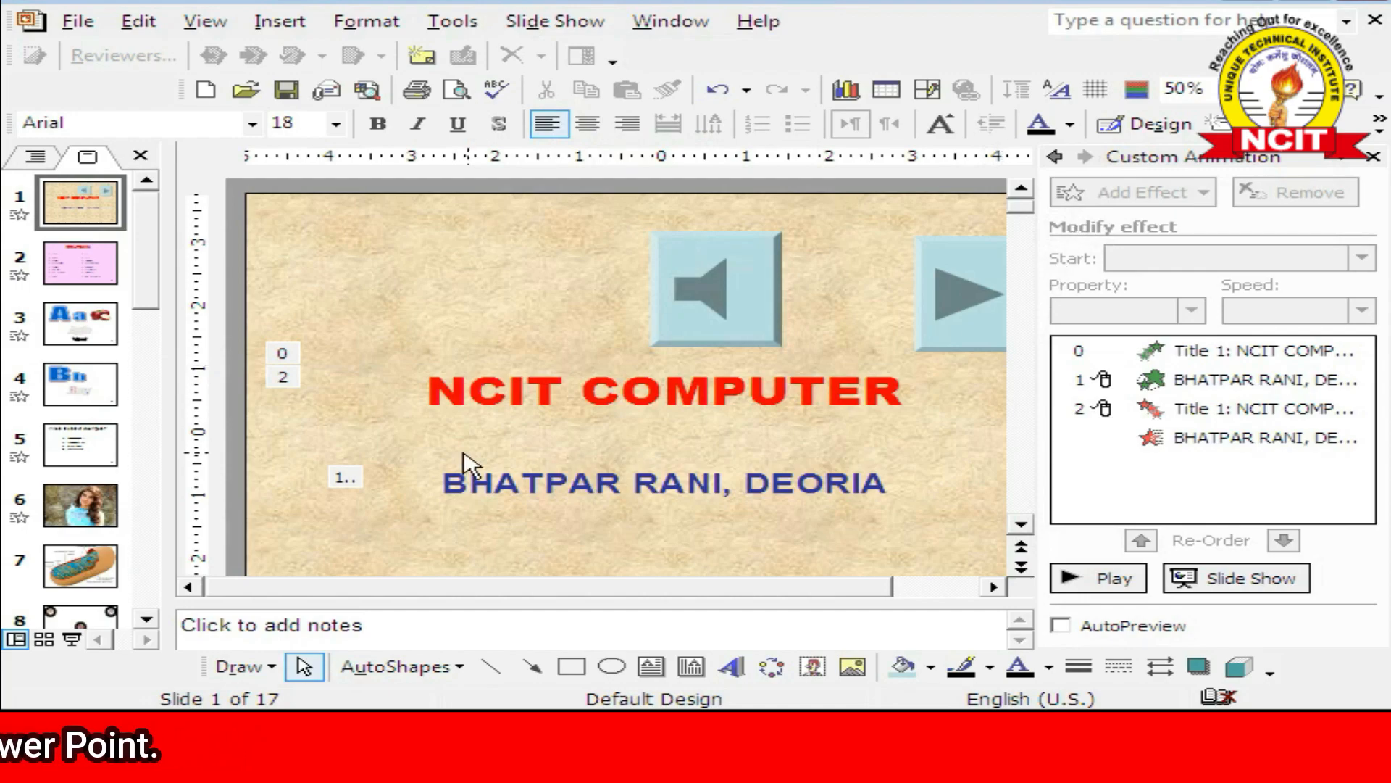
{"action": "left_click", "coordinate": [98, 380]}
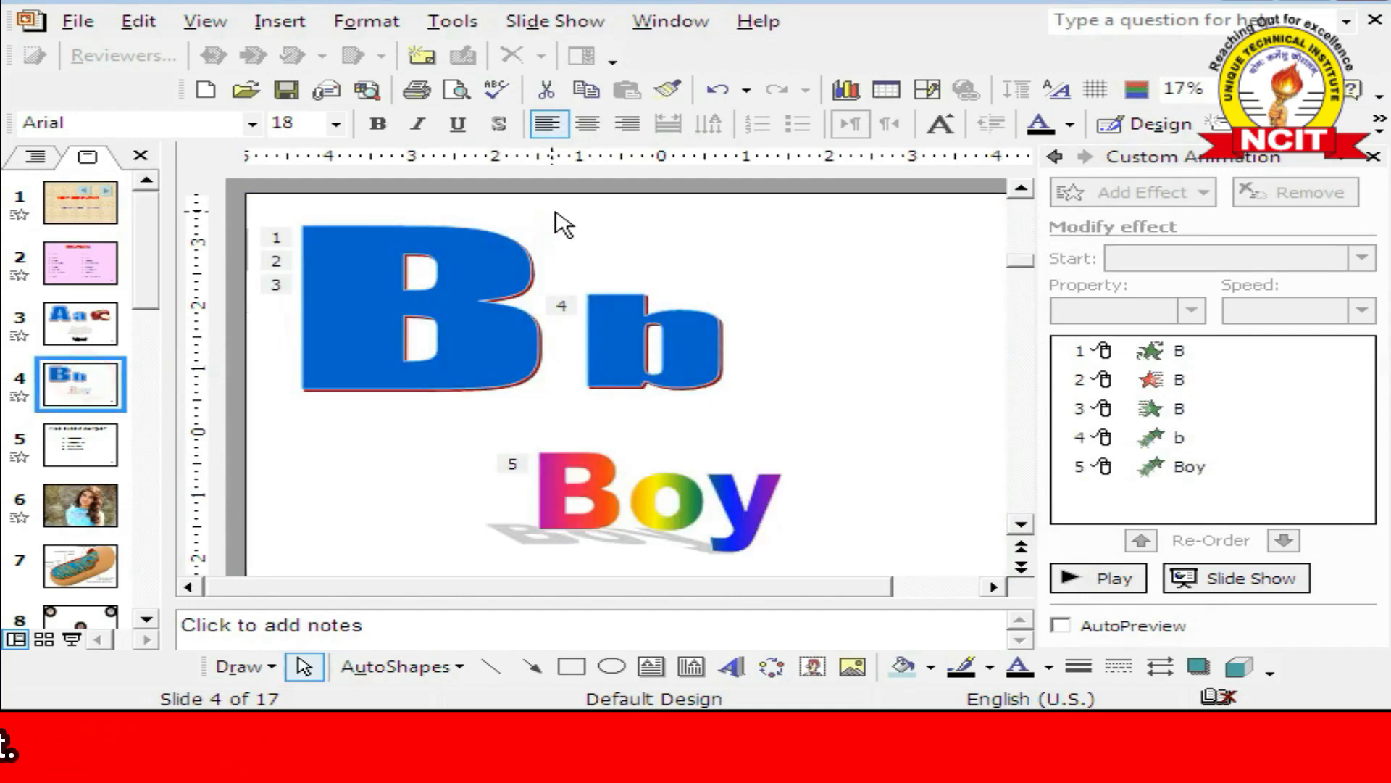
{"action": "left_click", "coordinate": [668, 329]}
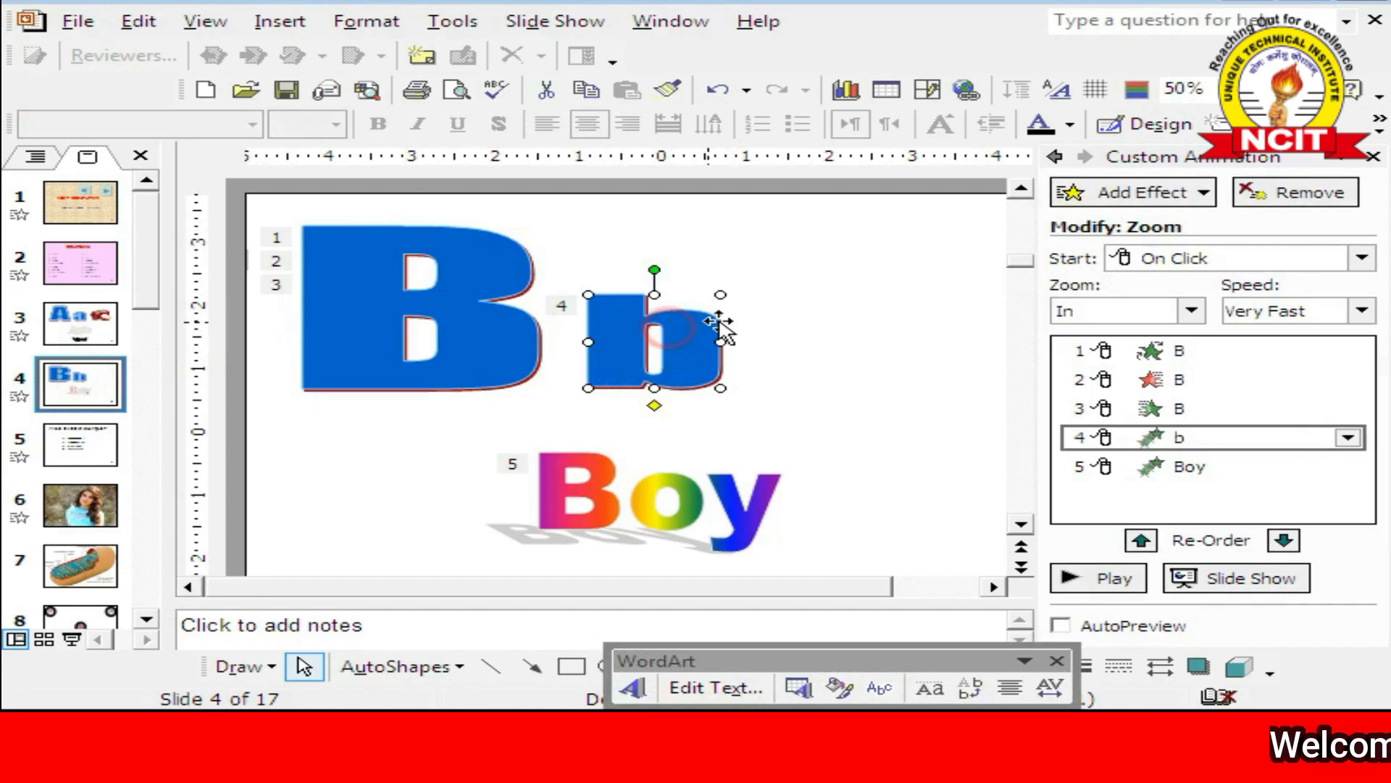
{"action": "left_click", "coordinate": [1105, 193]}
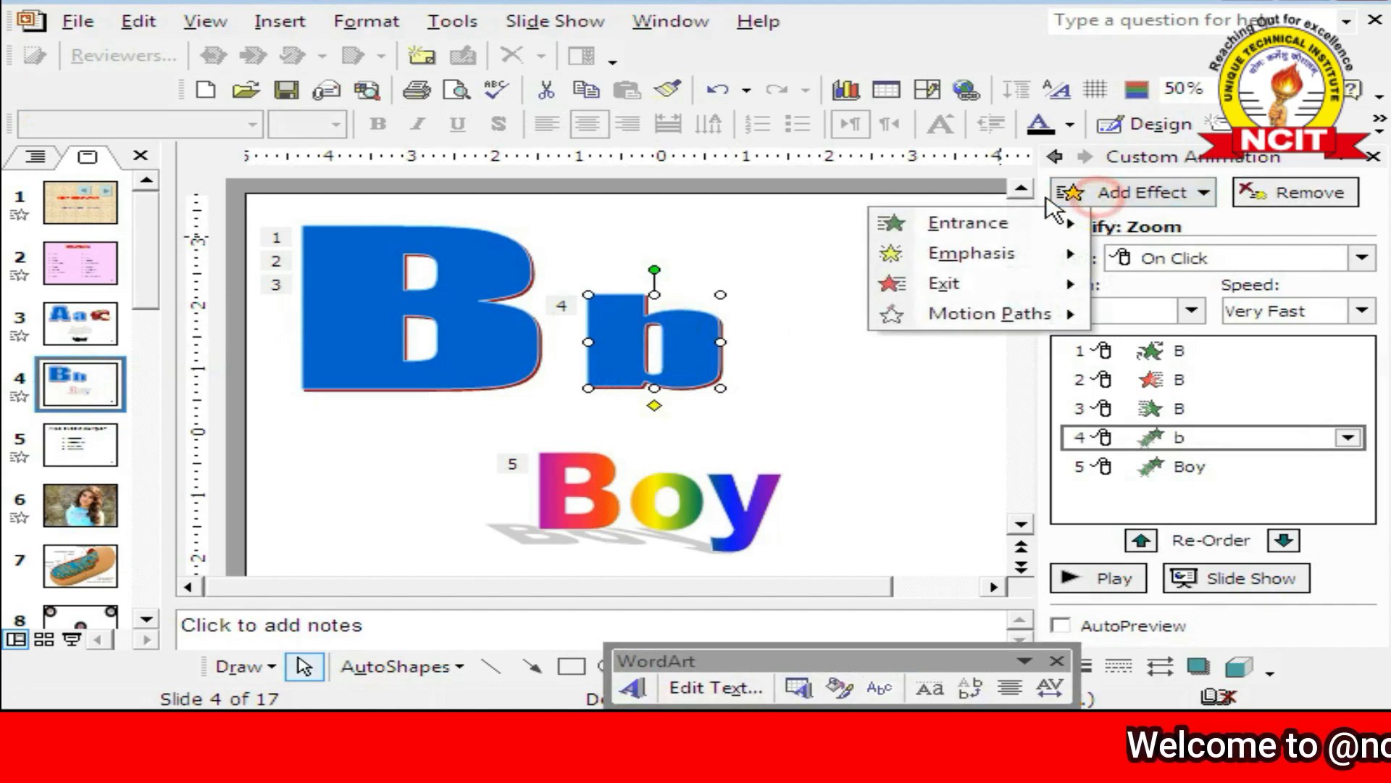
{"action": "mouse_move", "coordinate": [982, 230]}
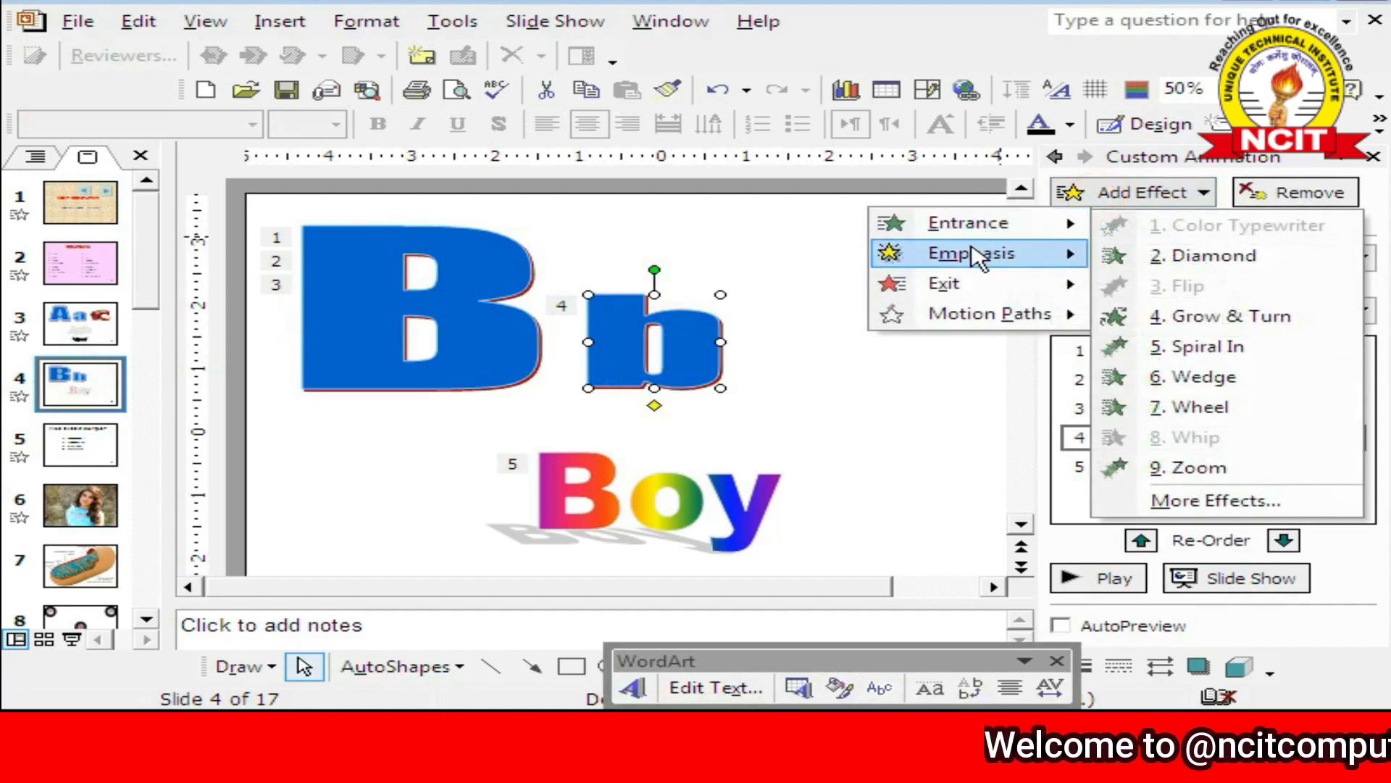
{"action": "mouse_move", "coordinate": [971, 287]}
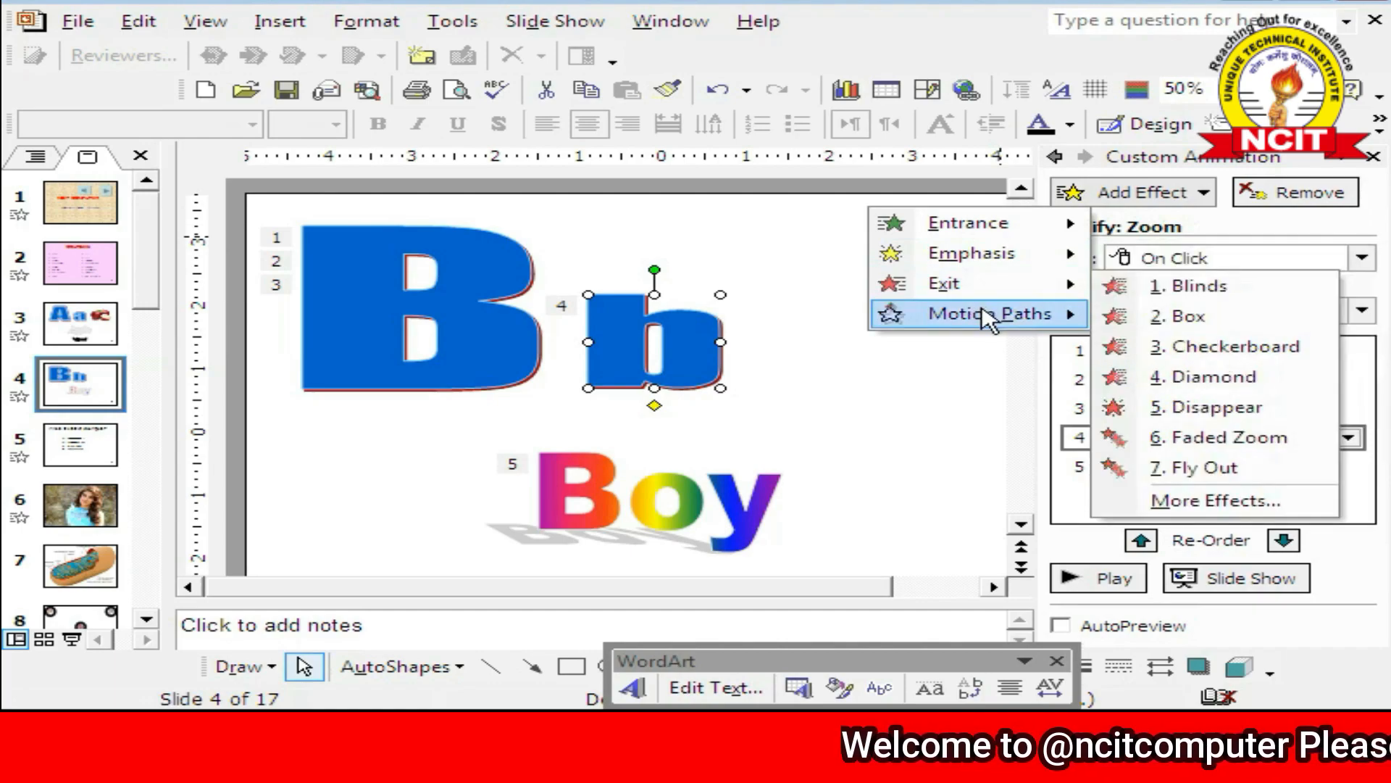
{"action": "mouse_move", "coordinate": [993, 314]}
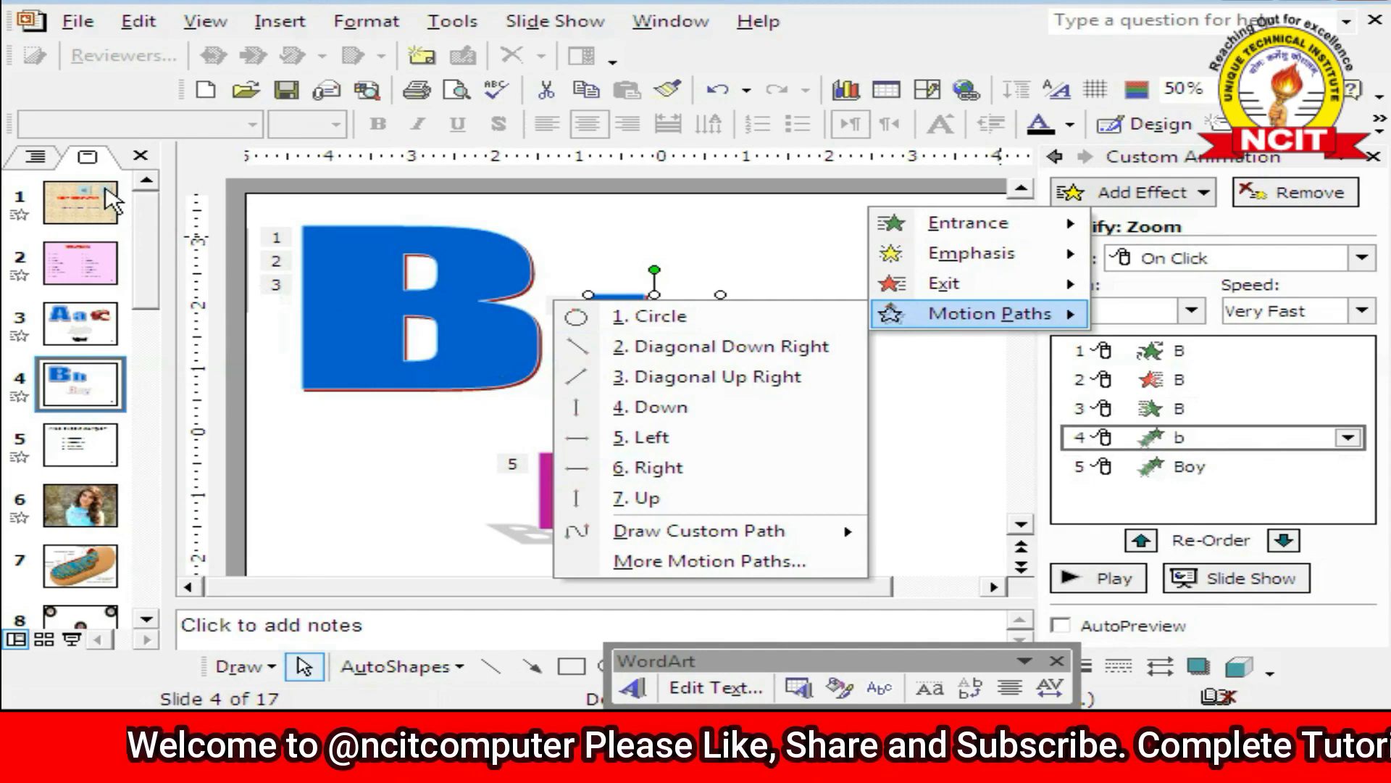
{"action": "left_click", "coordinate": [732, 228]}
- Remove all animation effects from the title and subtitle on slide 1
{"action": "left_click", "coordinate": [105, 202]}
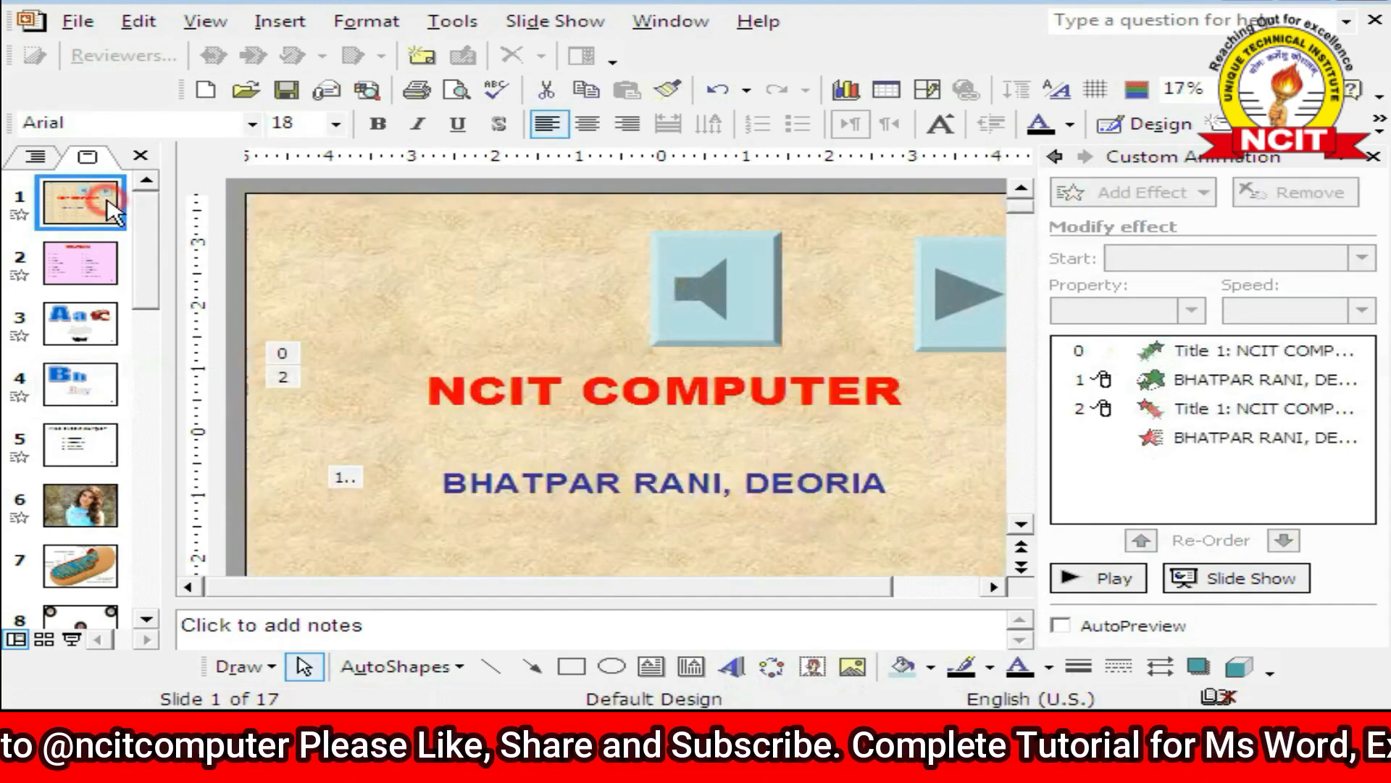
{"action": "left_click", "coordinate": [473, 397]}
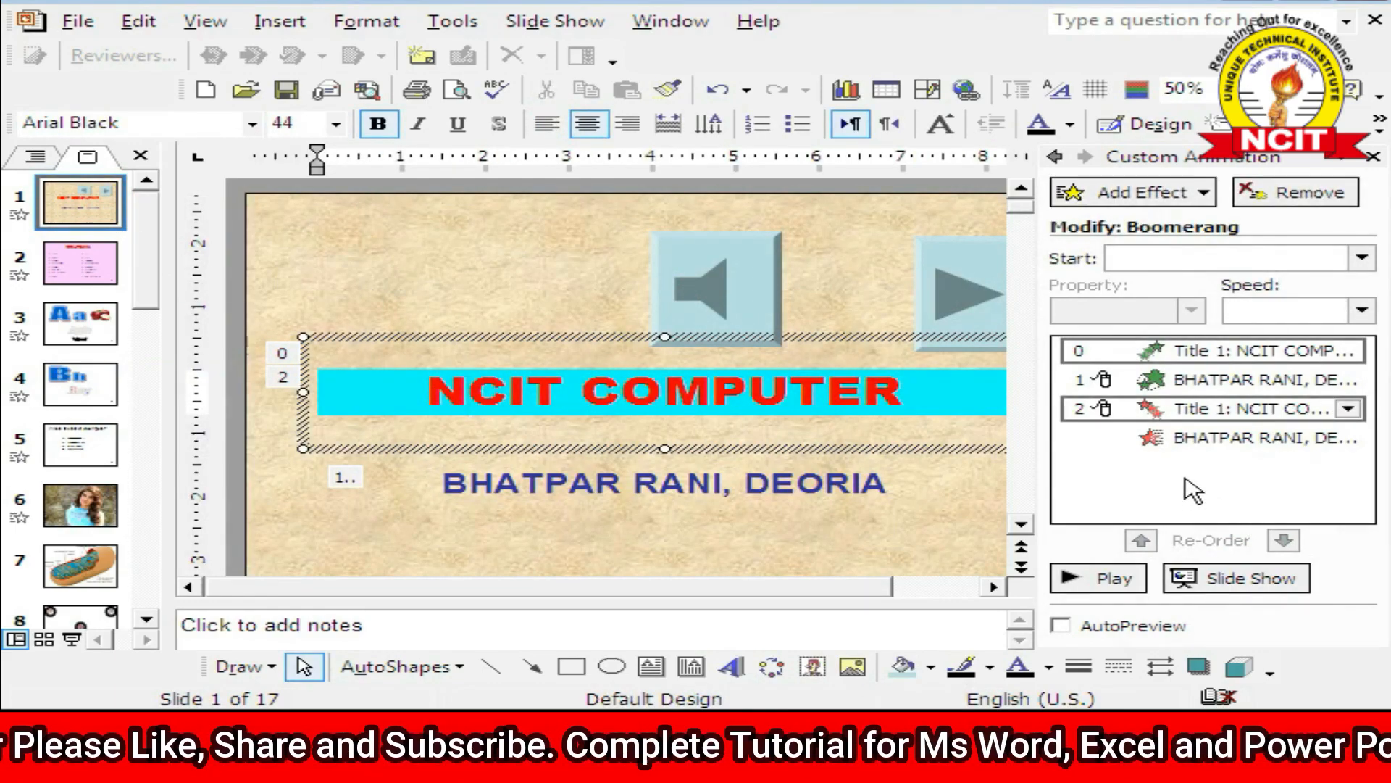
{"action": "left_click", "coordinate": [1109, 438]}
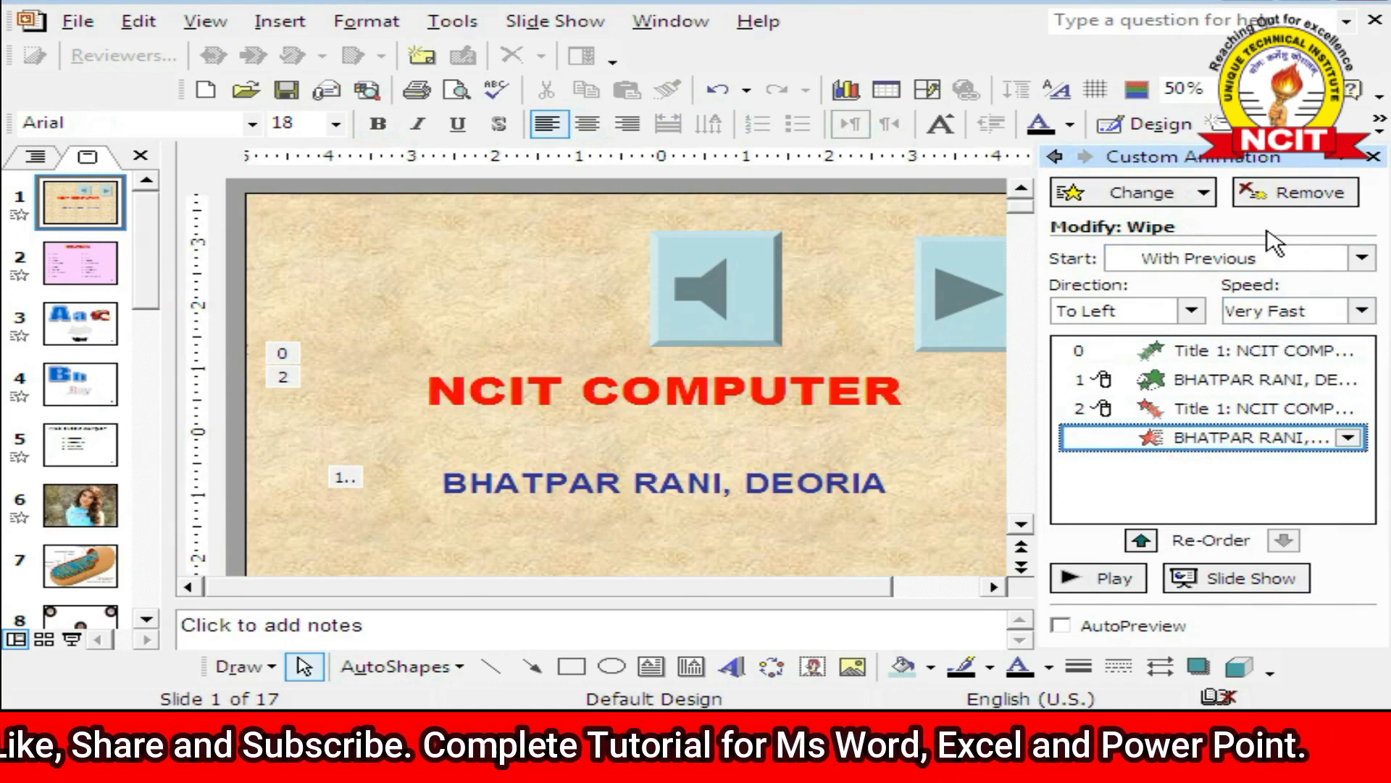
{"action": "left_click", "coordinate": [1281, 194]}
{"action": "left_click", "coordinate": [1282, 196]}
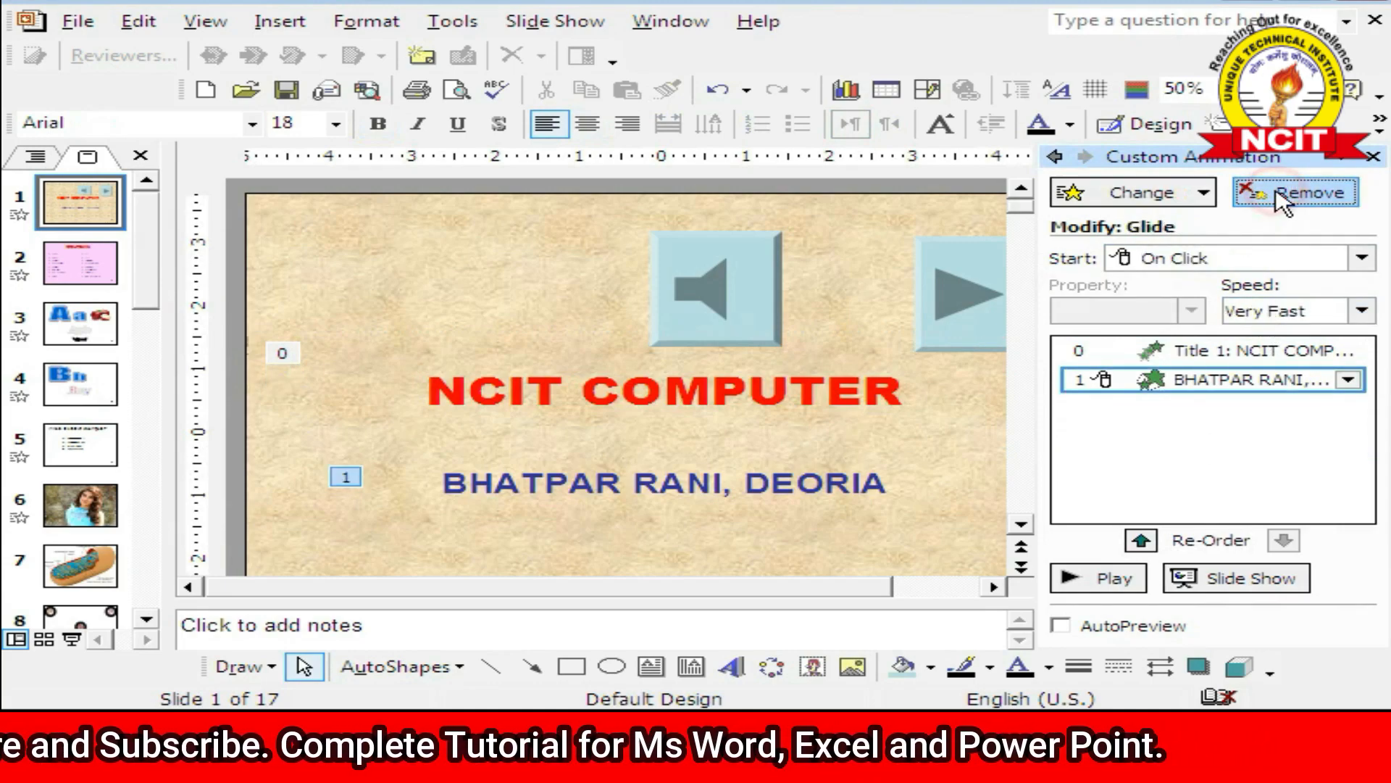
{"action": "left_click", "coordinate": [1279, 196]}
{"action": "left_click", "coordinate": [1279, 196]}
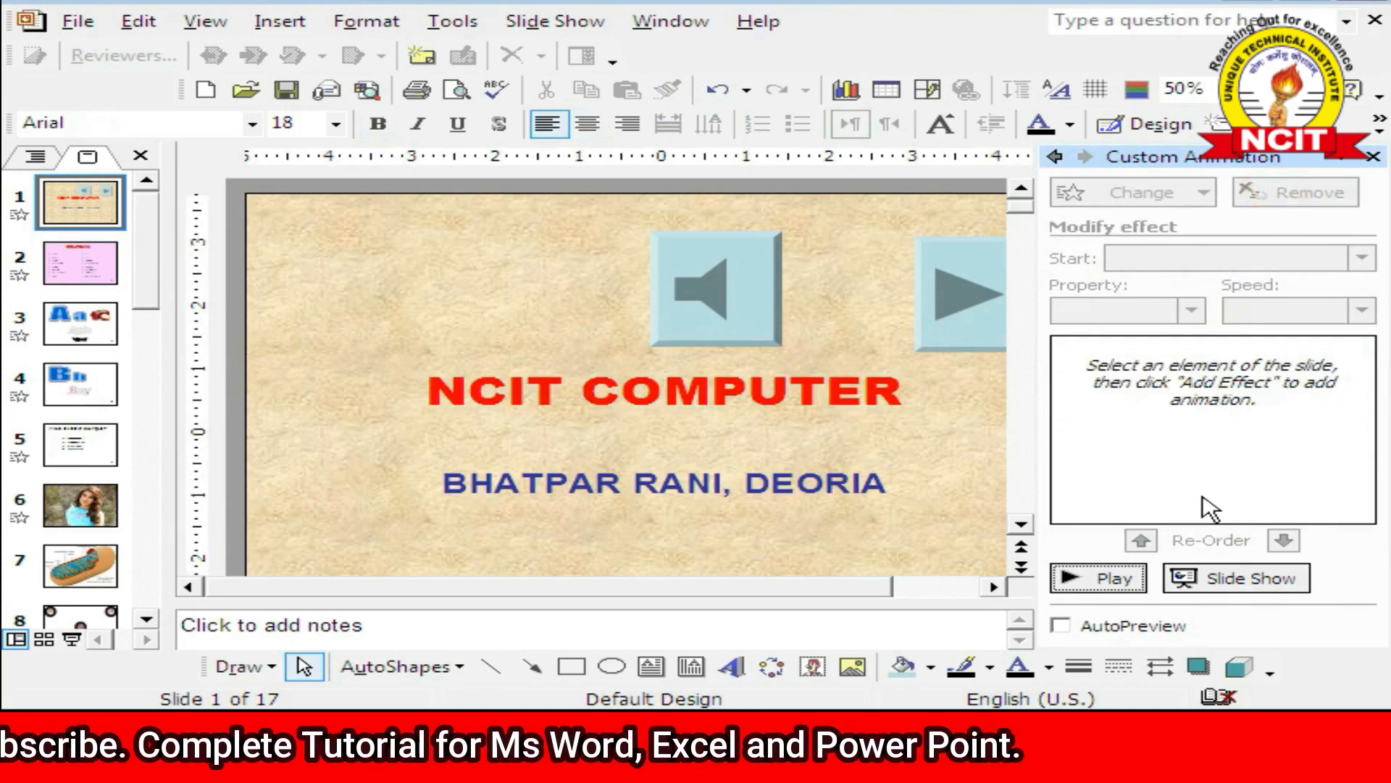
- Open the full list of entrance effects for the NCIT COMPUTER title, keeping the title in view
{"action": "left_click", "coordinate": [448, 391]}
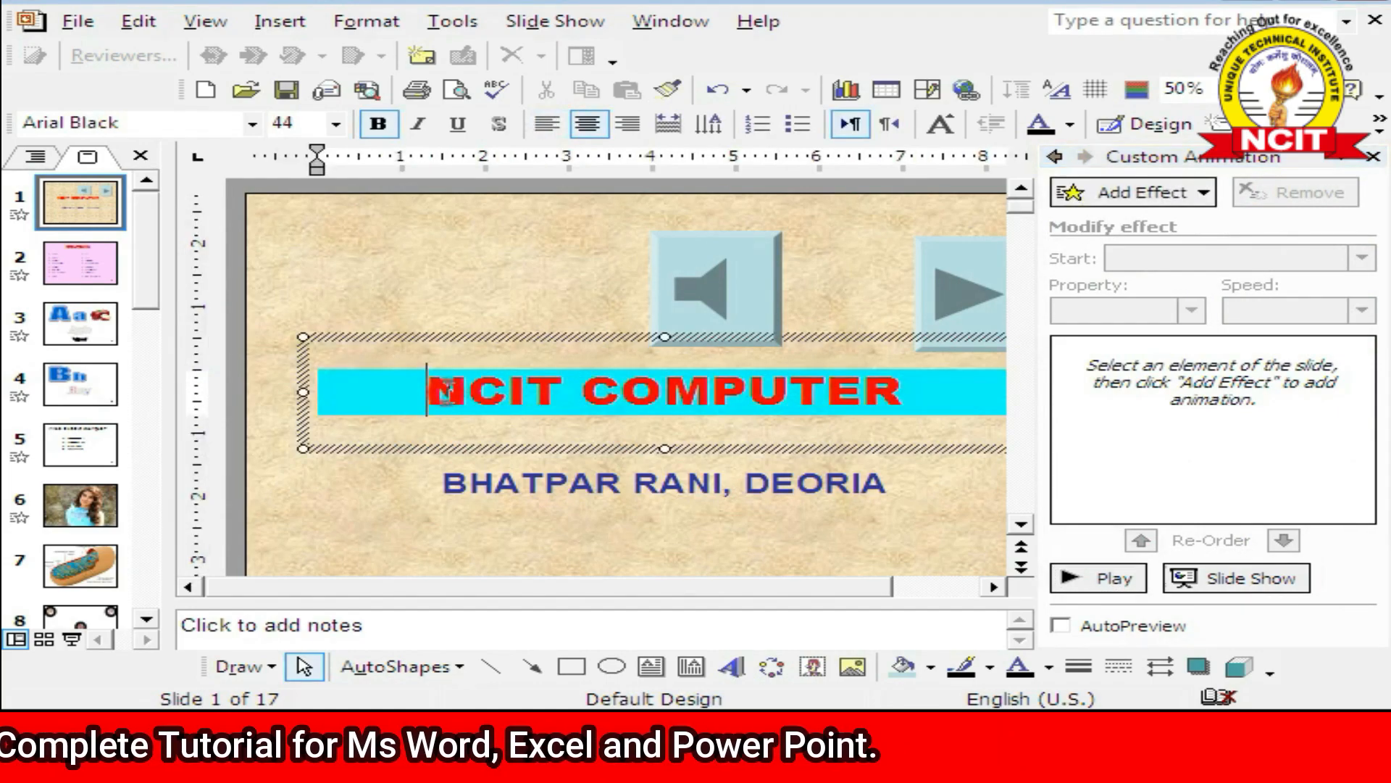
{"action": "left_click", "coordinate": [912, 394]}
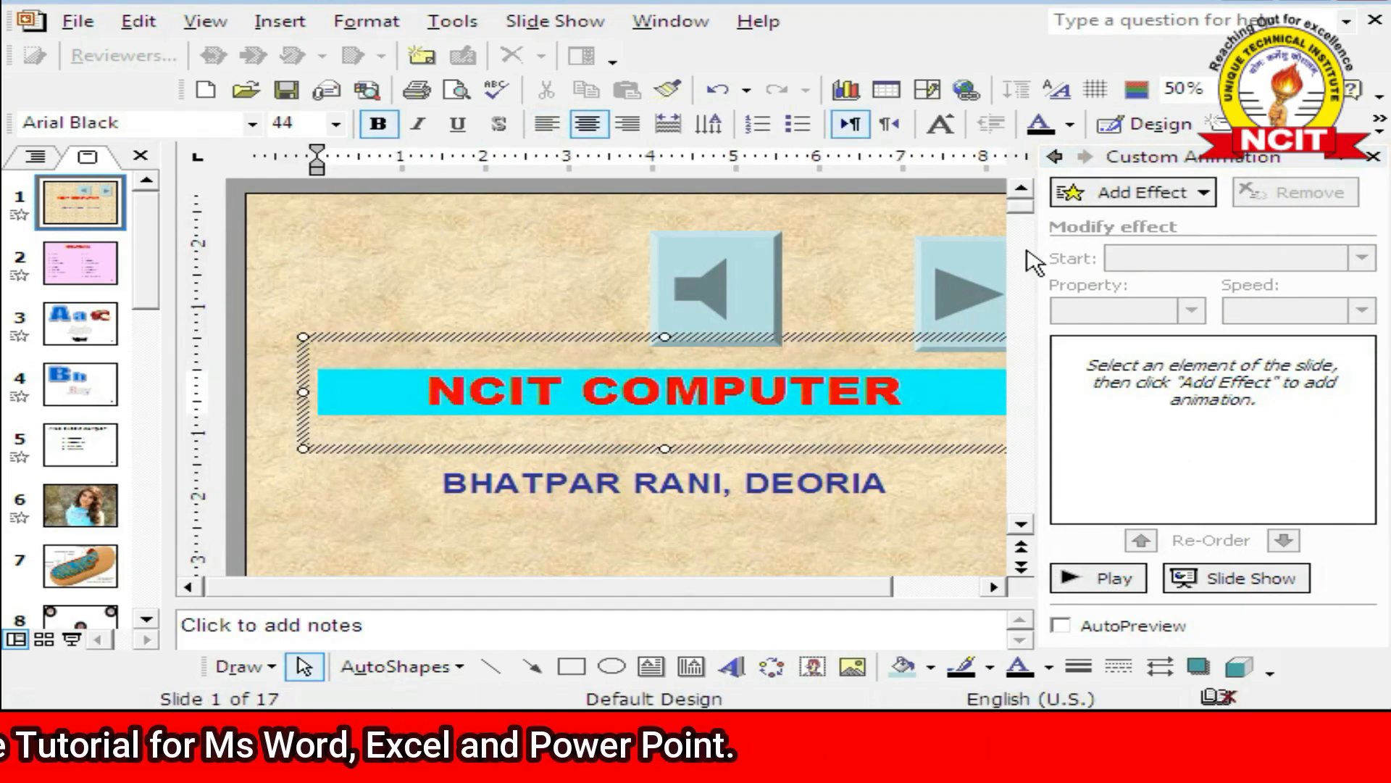
{"action": "left_click", "coordinate": [1165, 196]}
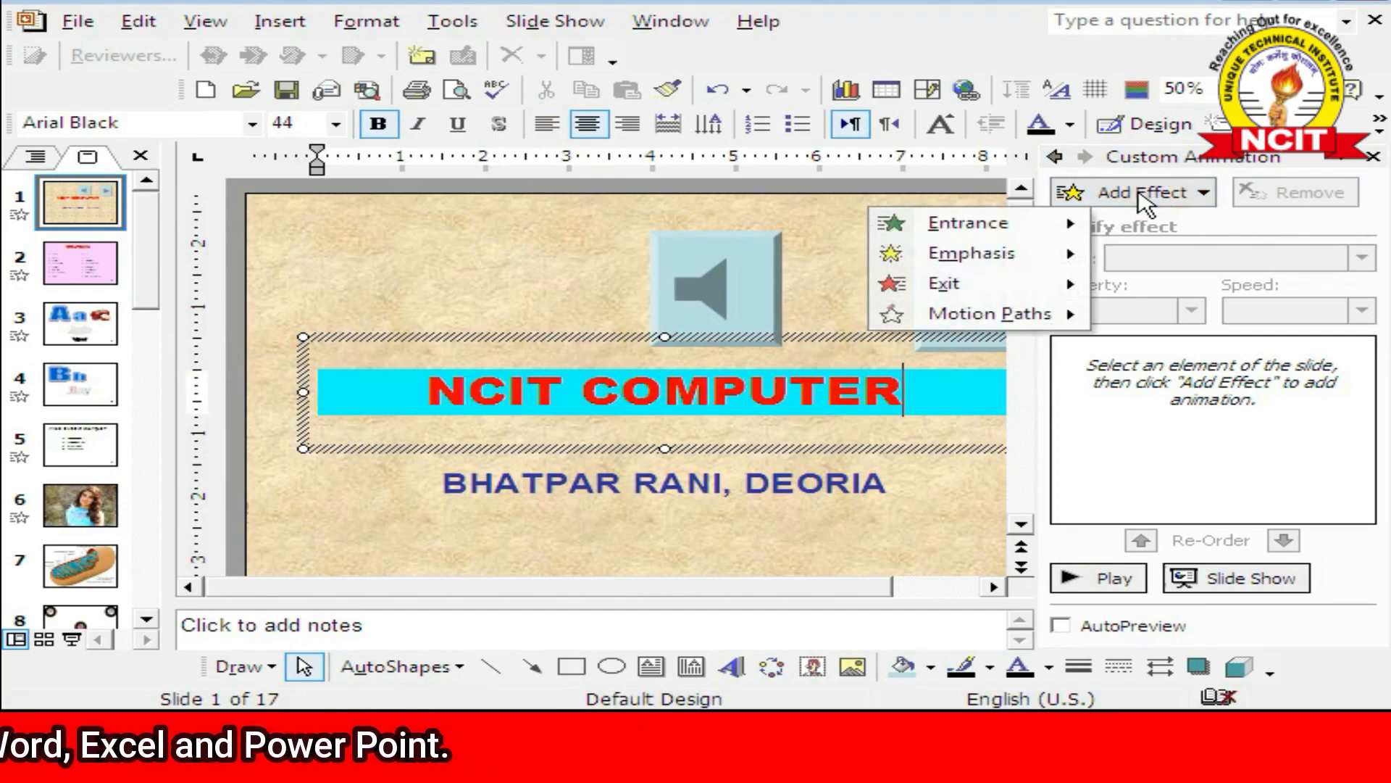
{"action": "mouse_move", "coordinate": [992, 256]}
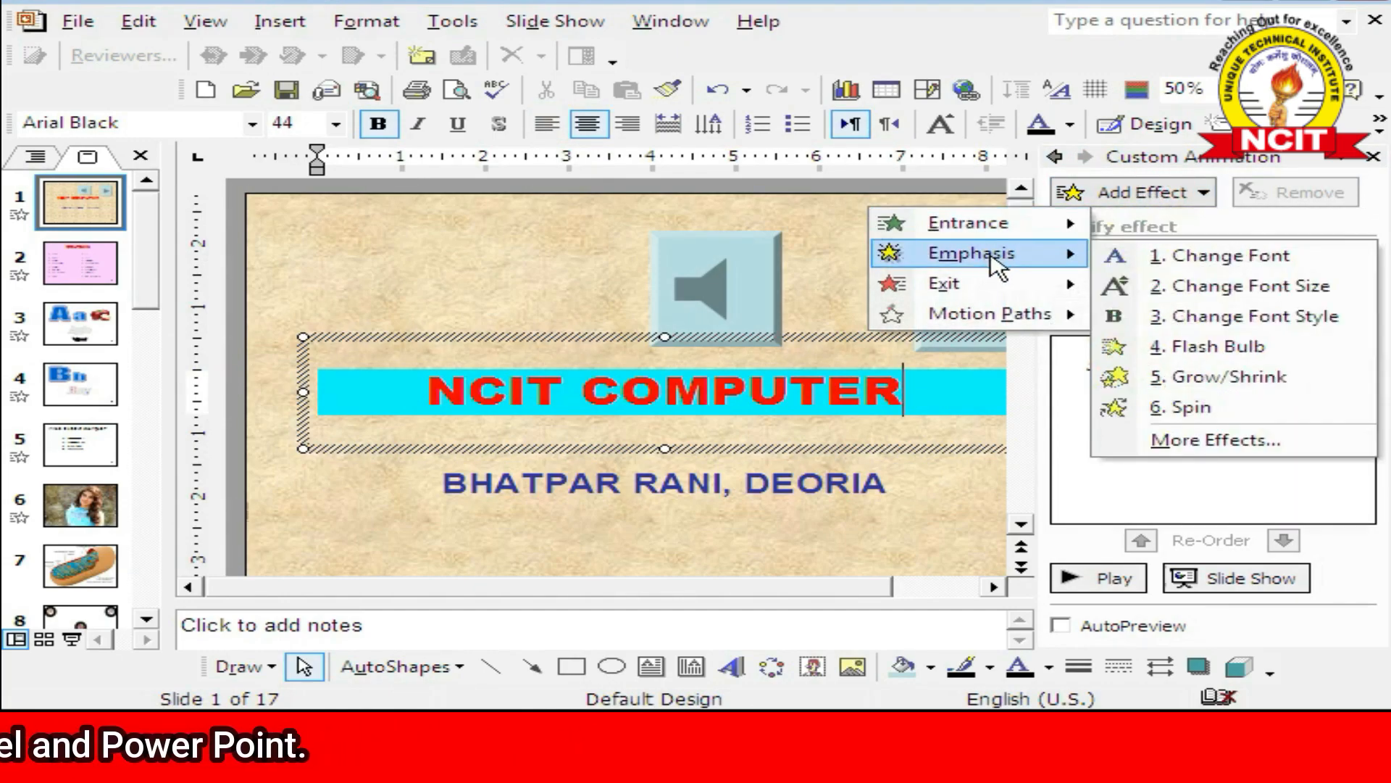
{"action": "mouse_move", "coordinate": [933, 324]}
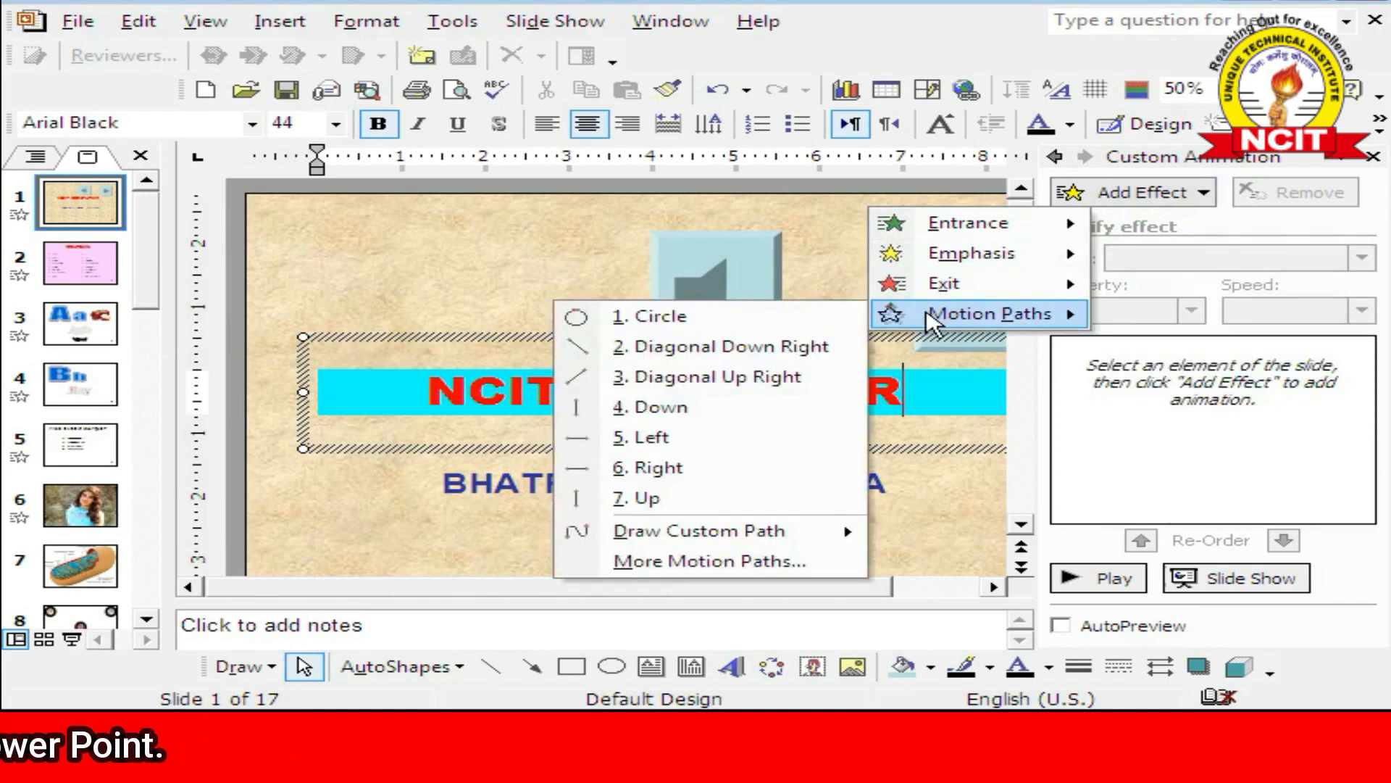
{"action": "mouse_move", "coordinate": [966, 224]}
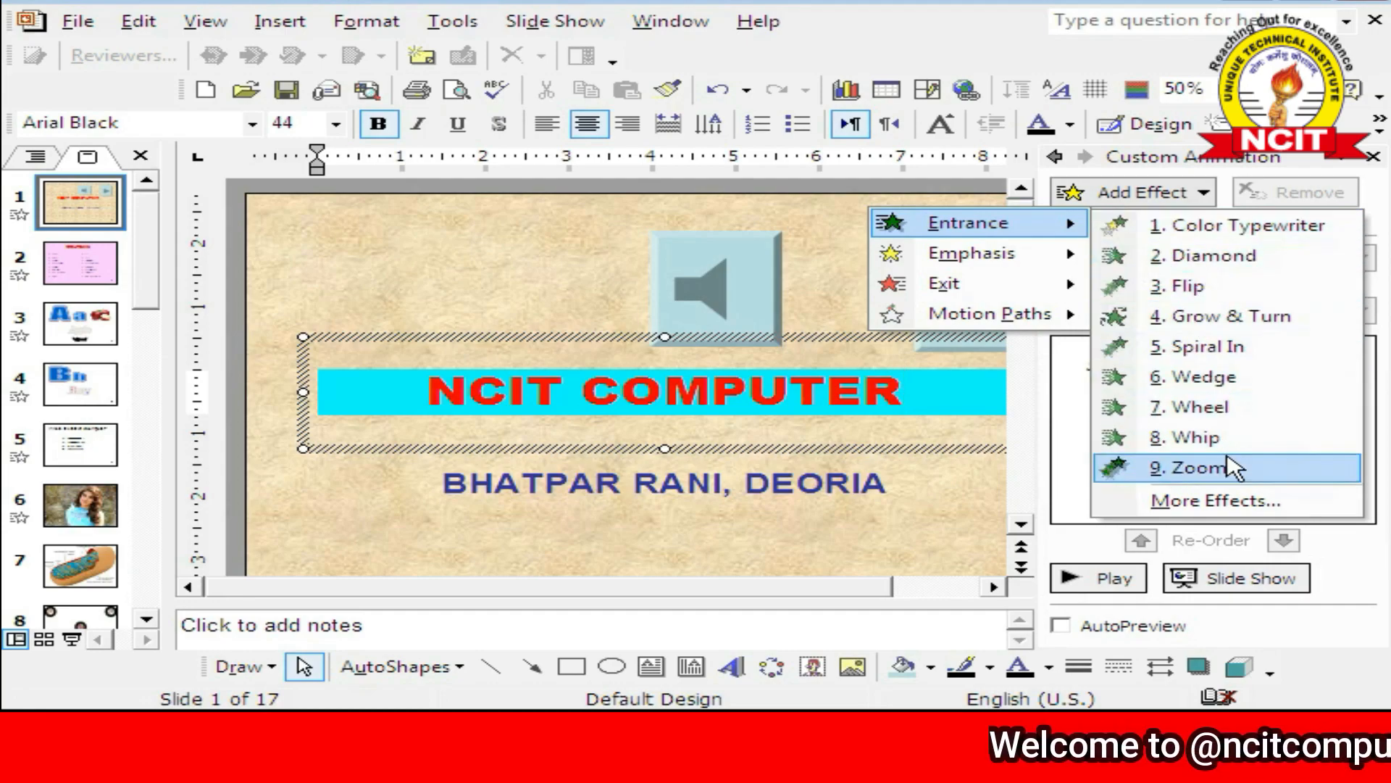
{"action": "left_click", "coordinate": [1242, 509]}
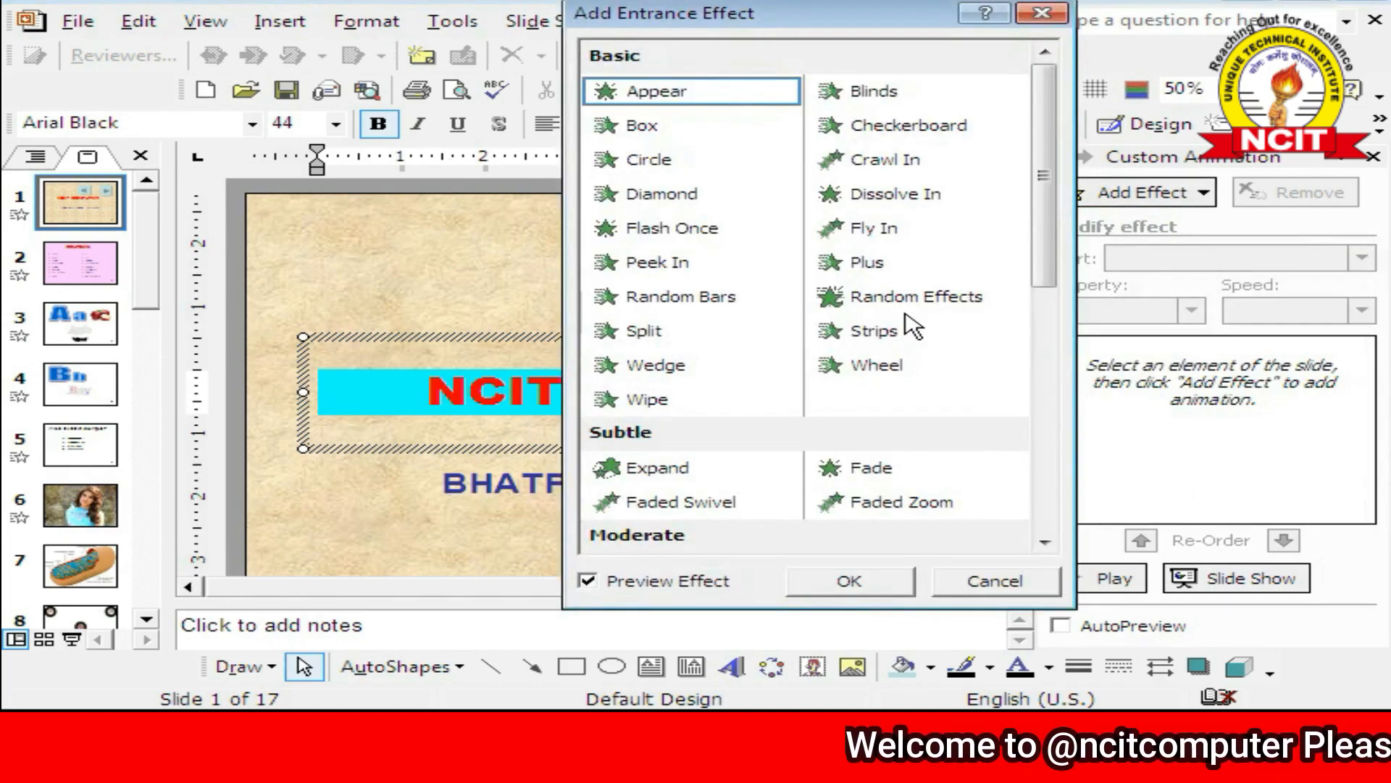
{"action": "left_click_drag", "start_coordinate": [720, 21], "coordinate": [1013, 28]}
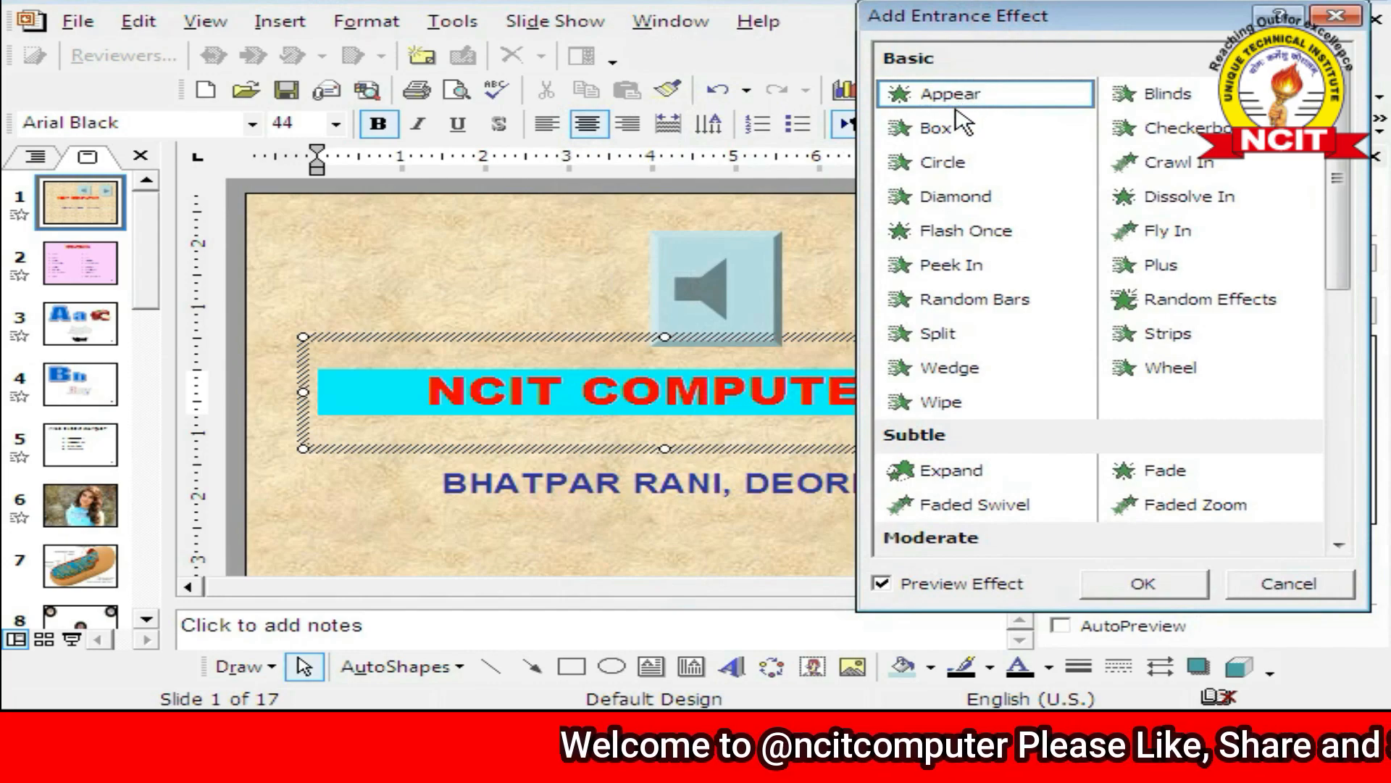
- Preview the Box, Circle, Flash Once, Wedge, Wheel and Wipe entrance effects on the title
{"action": "left_click", "coordinate": [936, 128]}
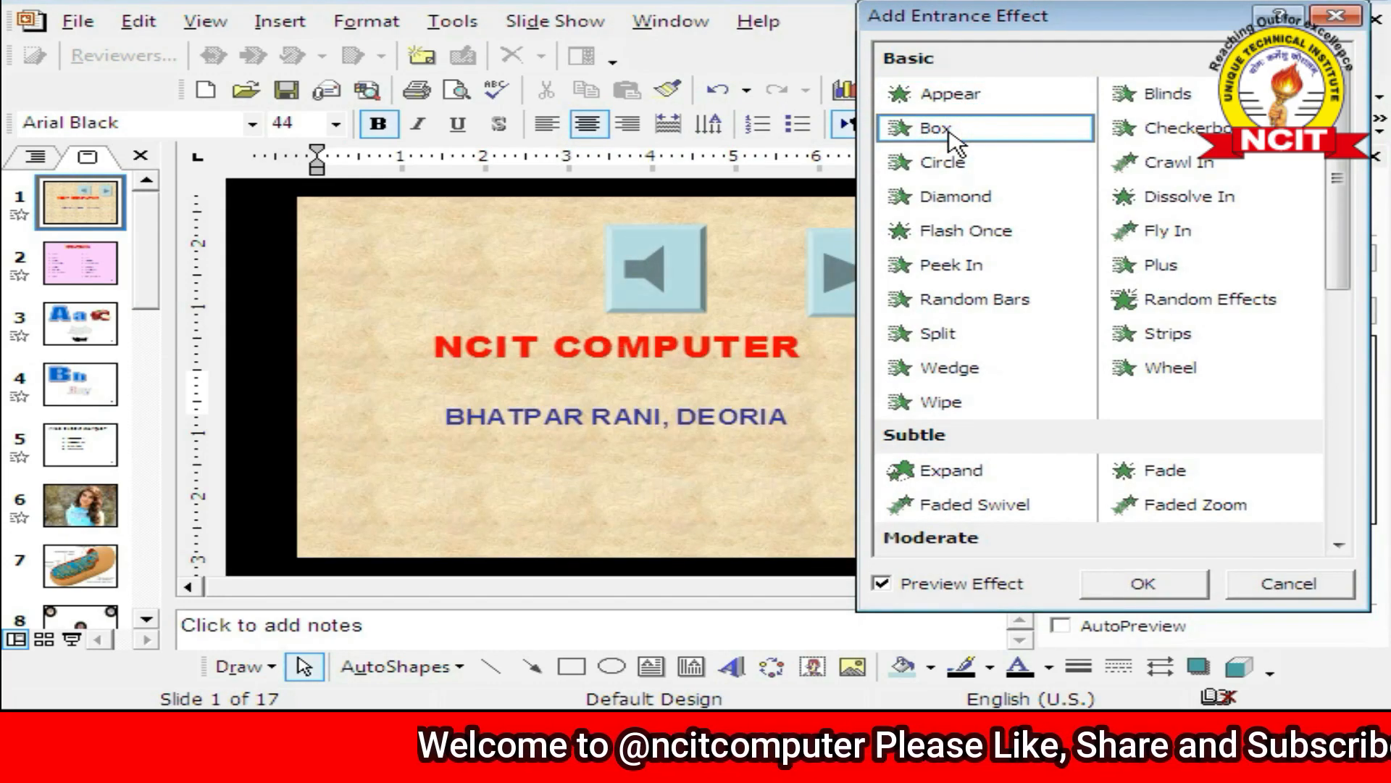
{"action": "left_click", "coordinate": [943, 161]}
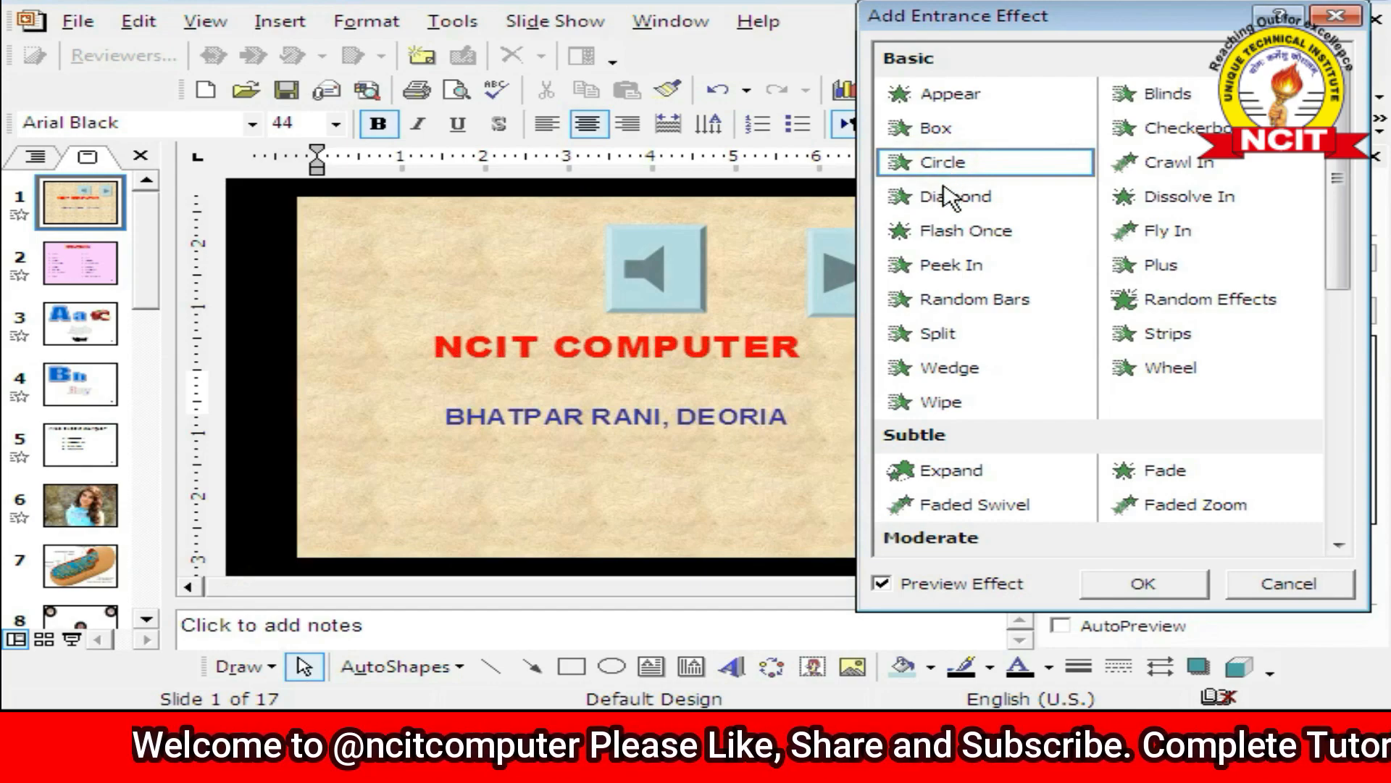
{"action": "left_click", "coordinate": [949, 232]}
{"action": "left_click", "coordinate": [712, 426]}
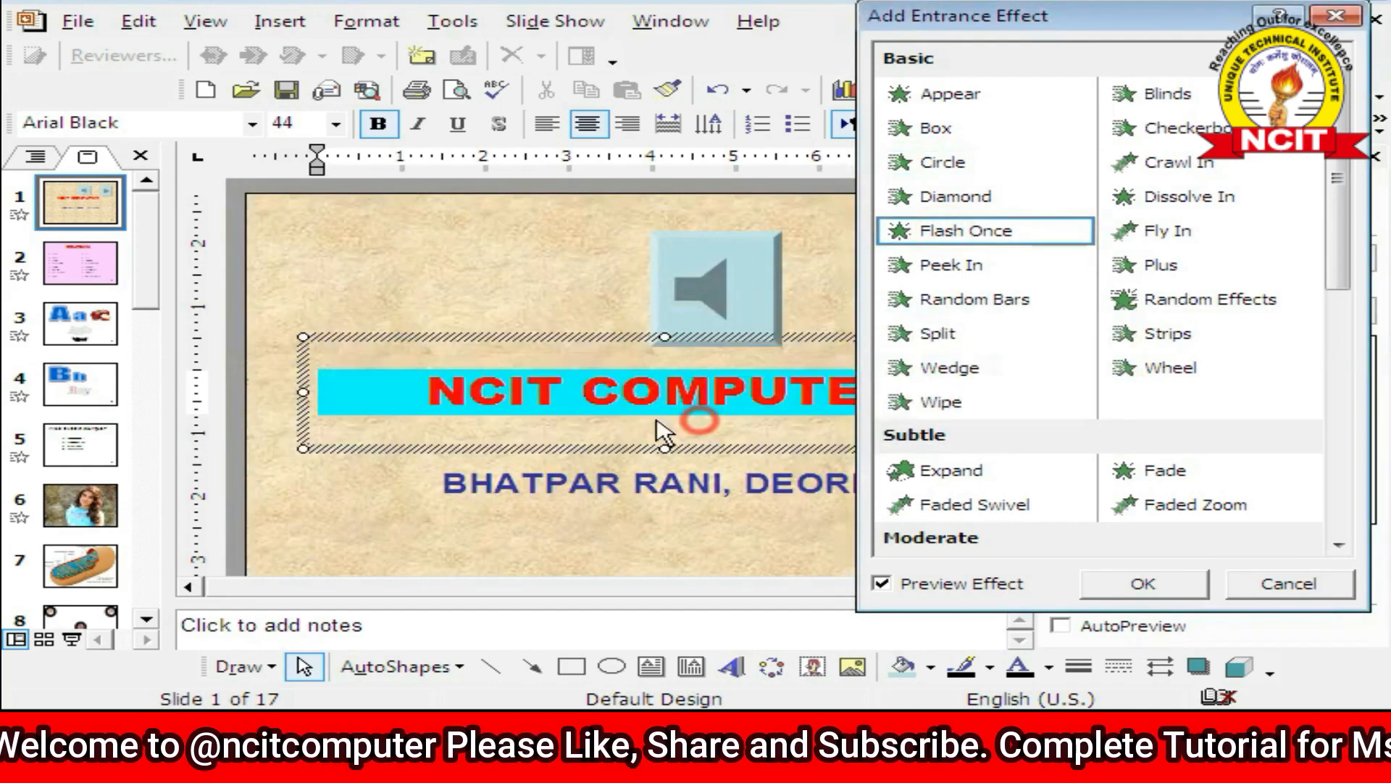
{"action": "left_click", "coordinate": [939, 368]}
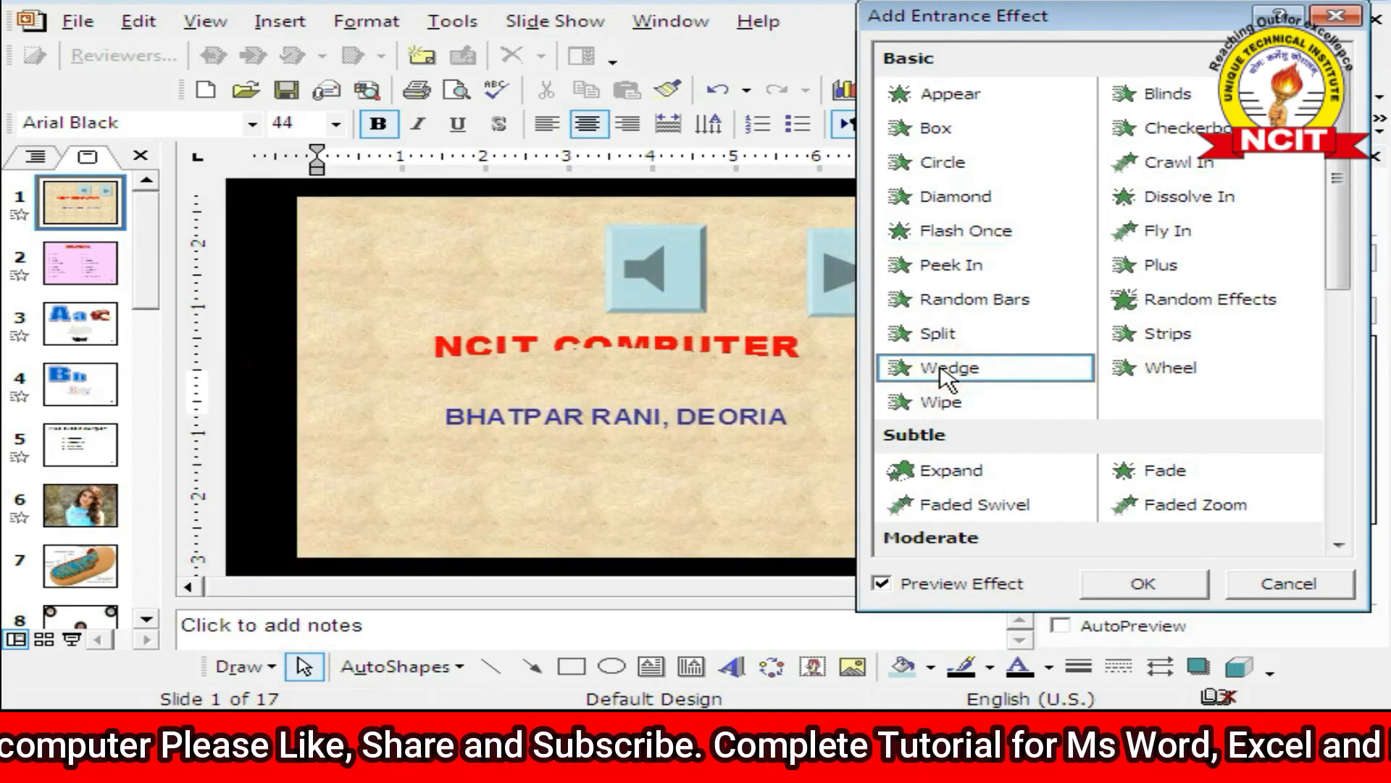
{"action": "left_click", "coordinate": [1156, 386]}
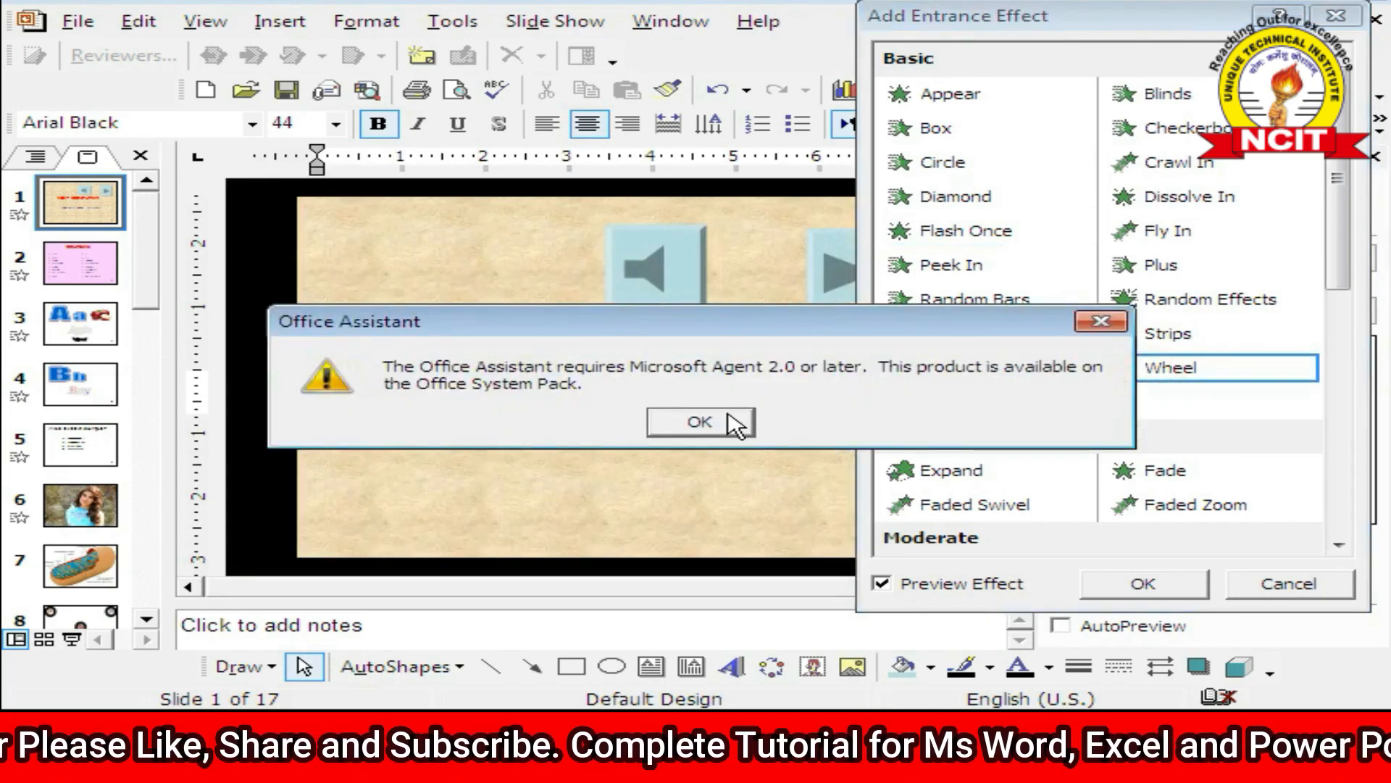
{"action": "left_click", "coordinate": [737, 425]}
{"action": "left_click", "coordinate": [1145, 384]}
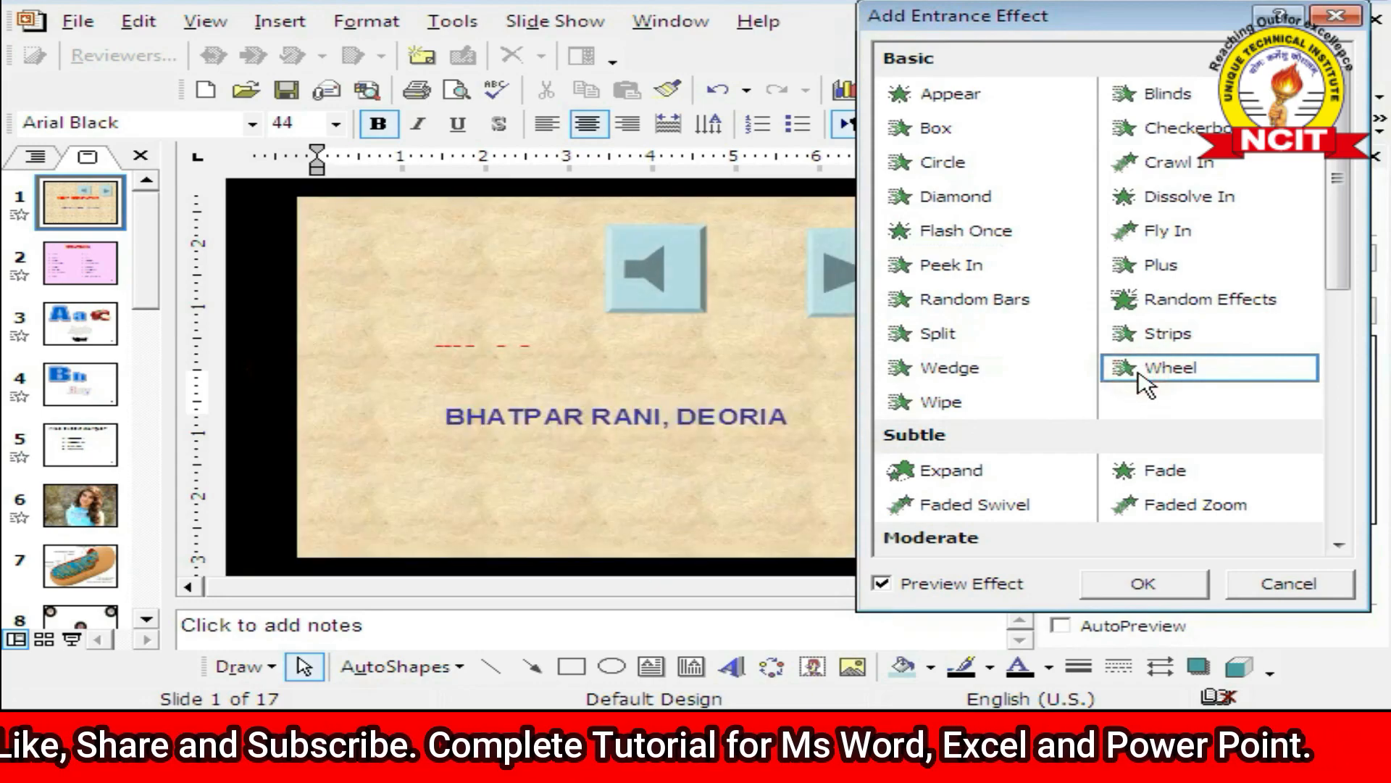
{"action": "left_click", "coordinate": [919, 406]}
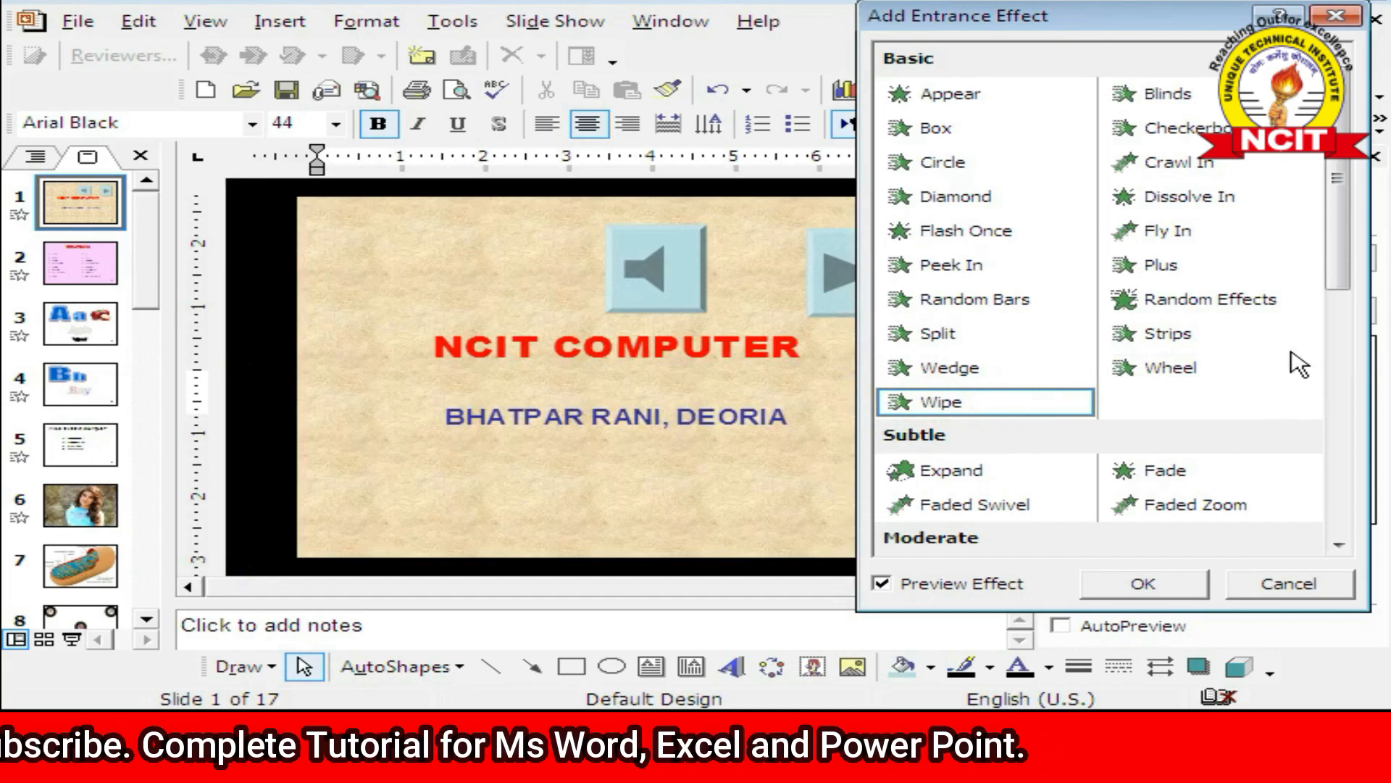
- Add the Flip entrance effect from the Exciting group to the NCIT COMPUTER title
{"action": "left_click_drag", "start_coordinate": [1337, 286], "coordinate": [1352, 500]}
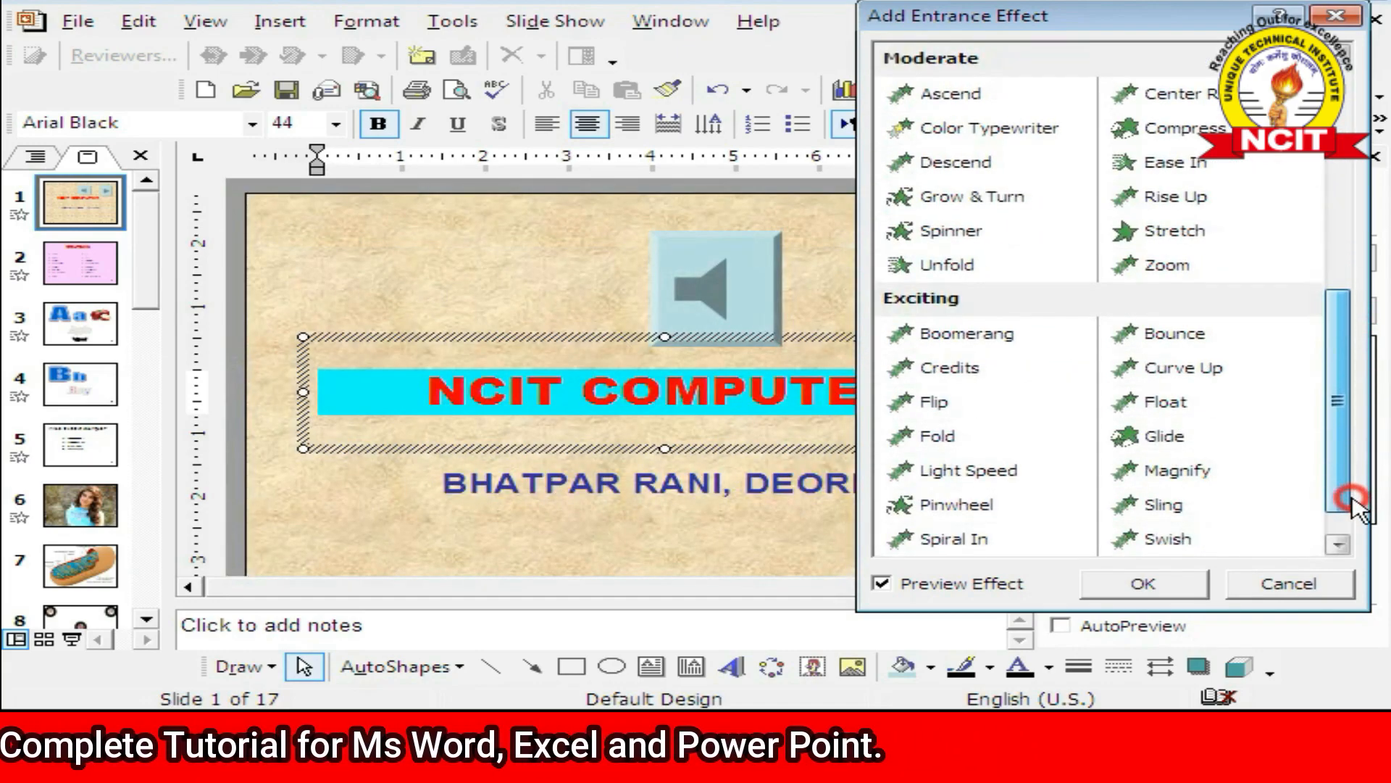
{"action": "left_click", "coordinate": [697, 417]}
{"action": "left_click", "coordinate": [937, 403]}
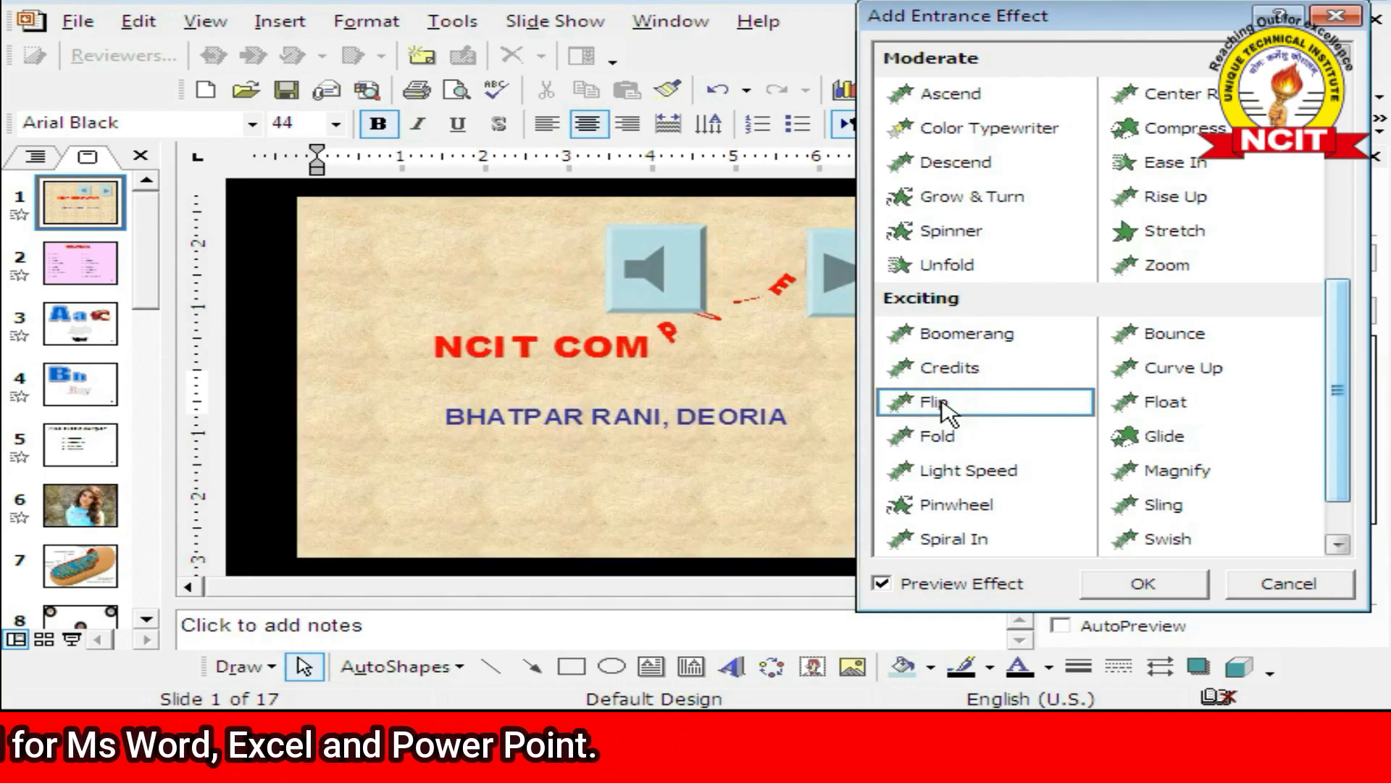
{"action": "left_click", "coordinate": [1143, 585]}
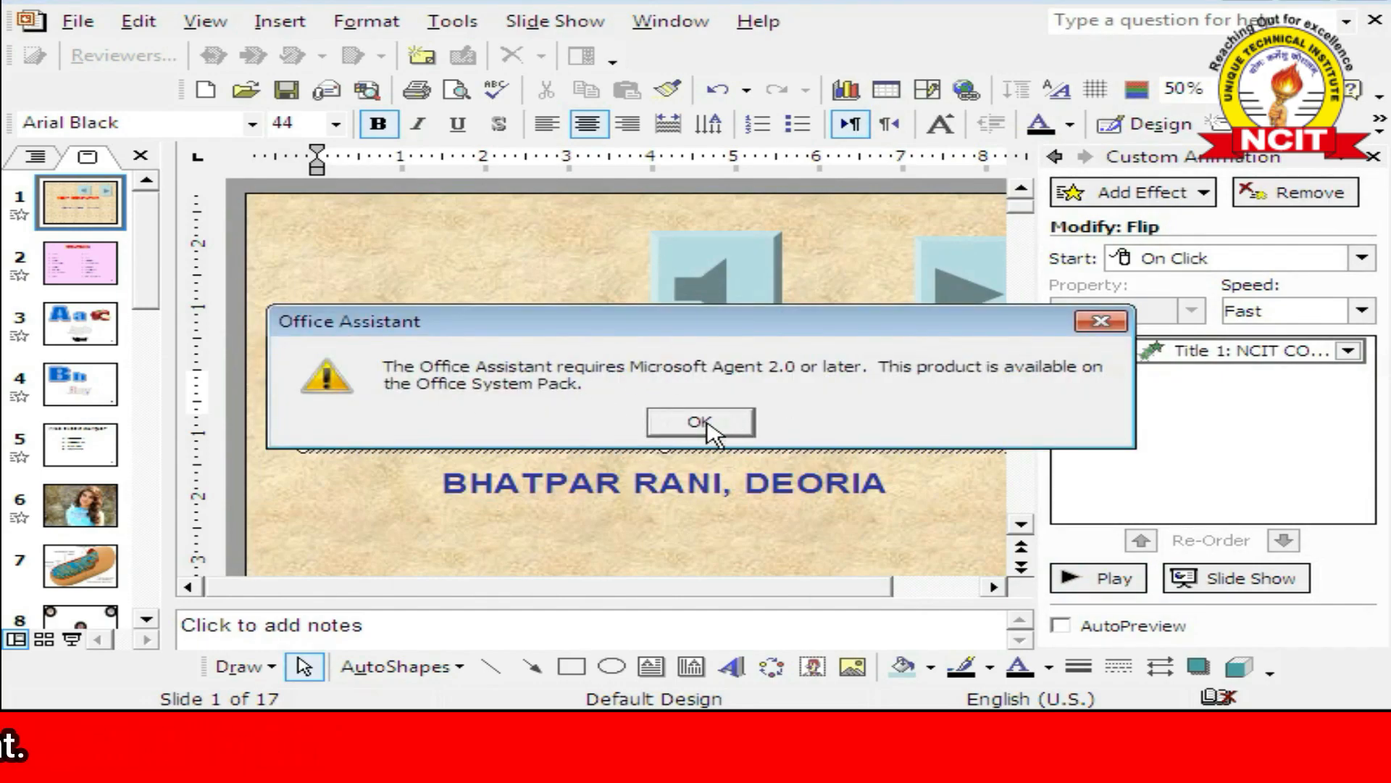
{"action": "left_click", "coordinate": [707, 424]}
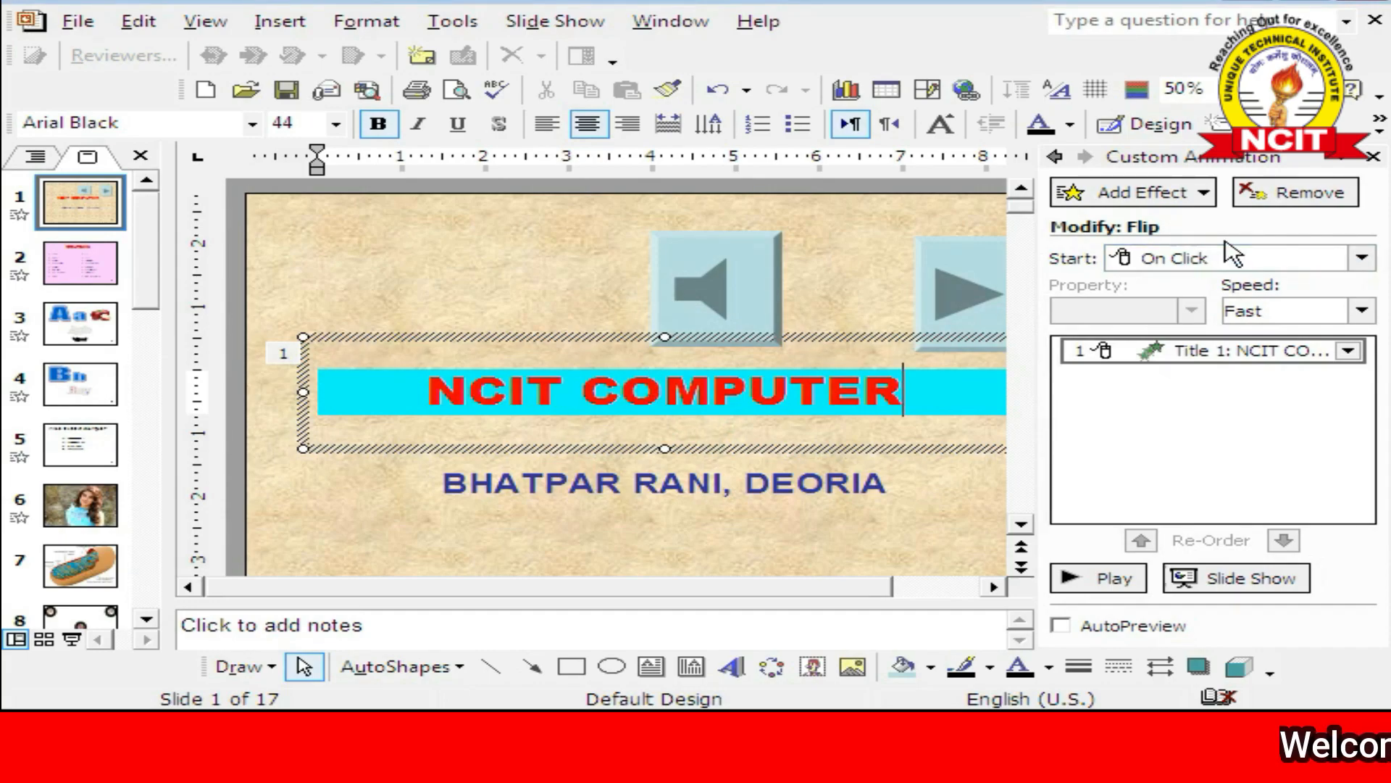
- Check the speed choices for the title's Flip effect and play the slide's animation
{"action": "left_click", "coordinate": [1252, 313]}
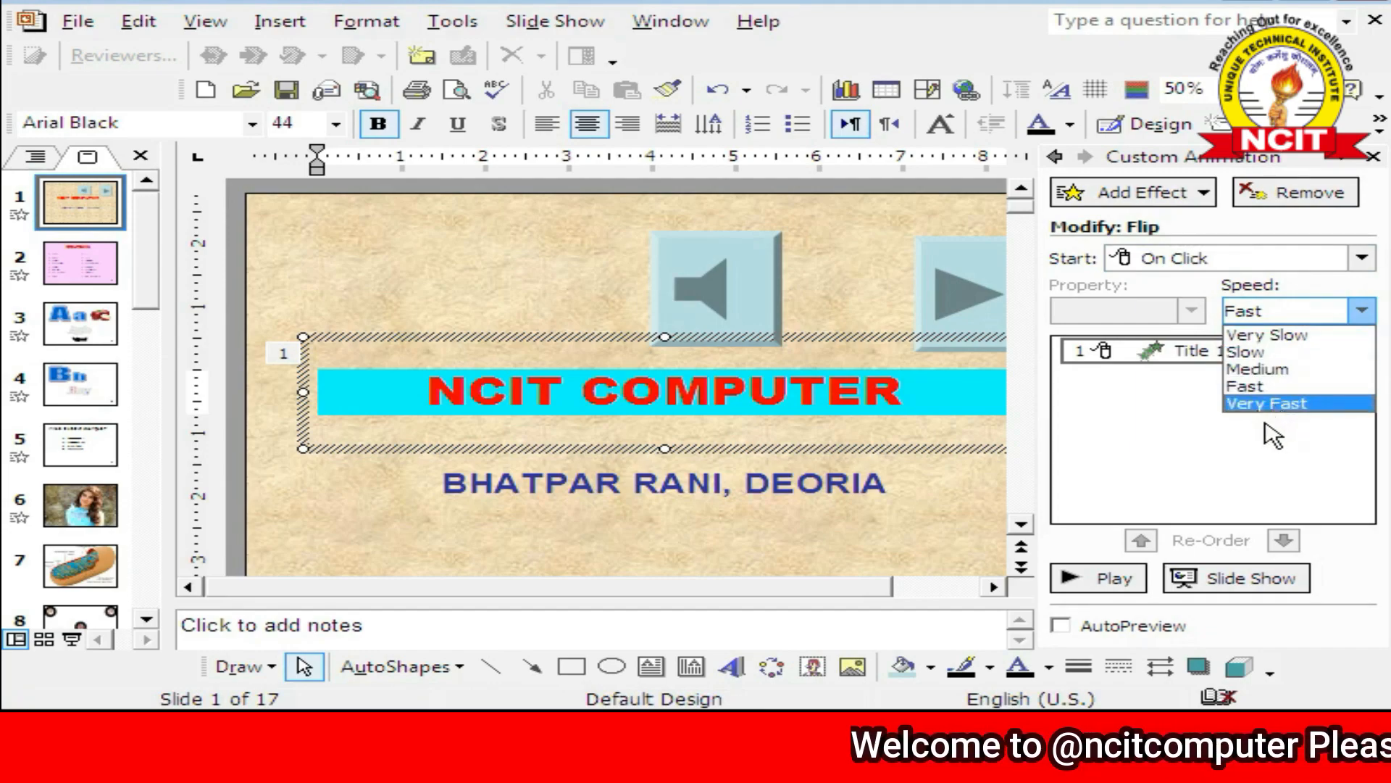
{"action": "left_click", "coordinate": [1061, 416]}
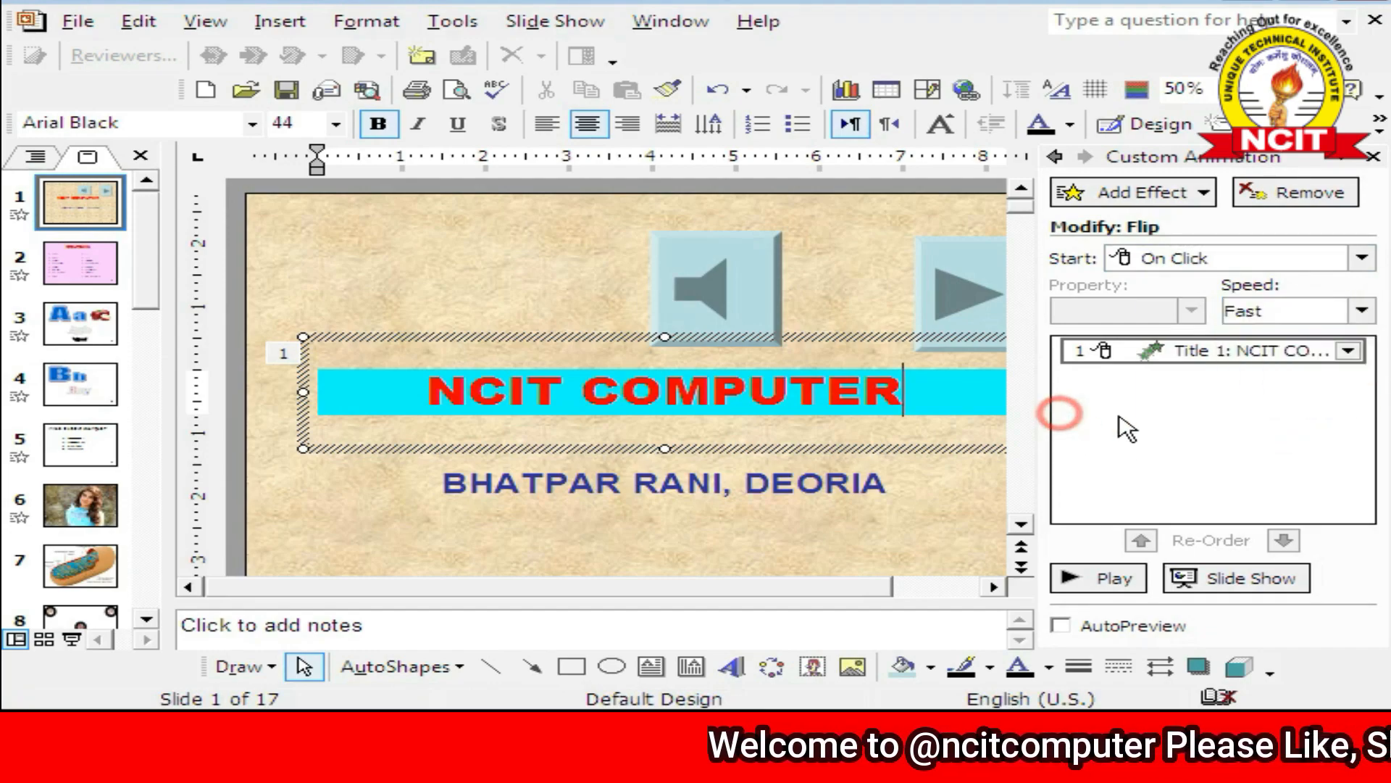
{"action": "left_click", "coordinate": [1103, 578]}
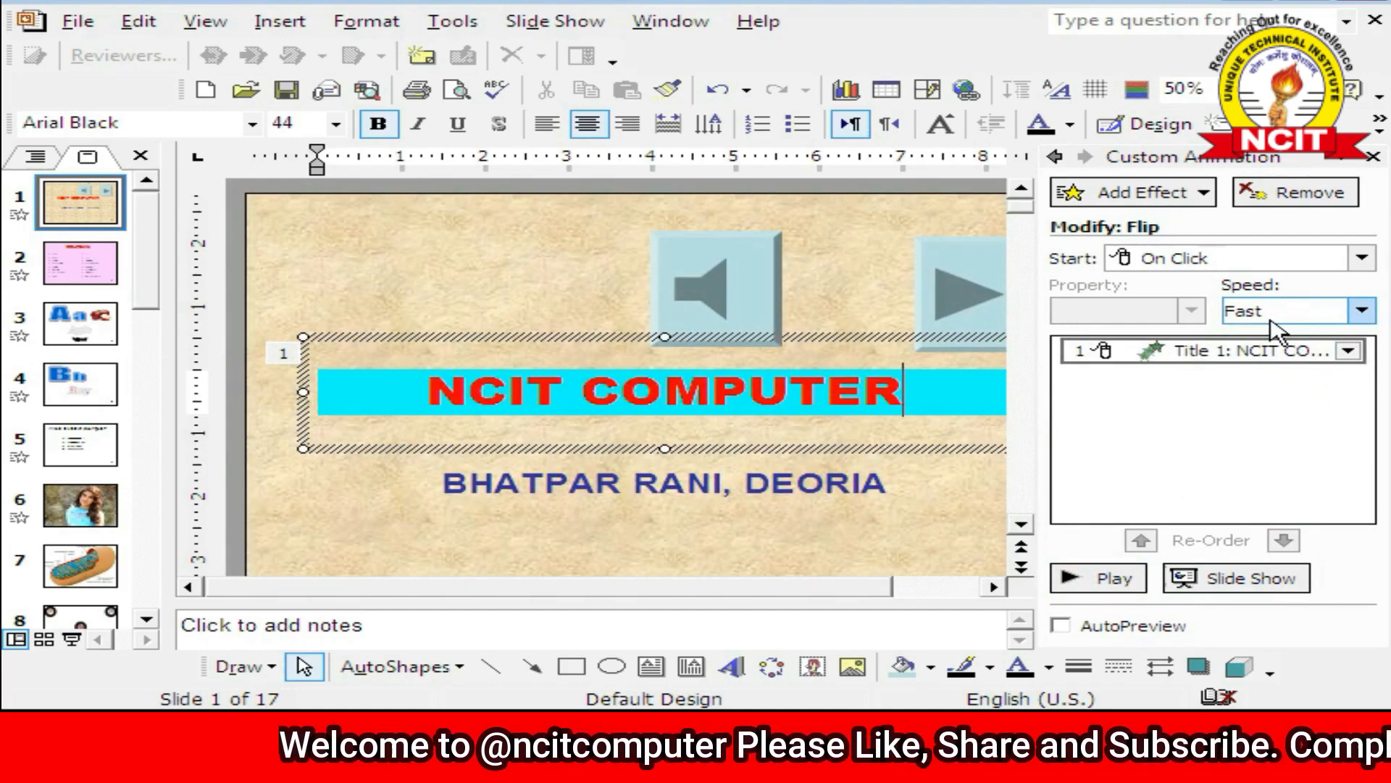
- Open the full list of entrance effects for the NCIT COMPUTER title and preview the Fold and Glide effects
{"action": "key", "text": "F1"}
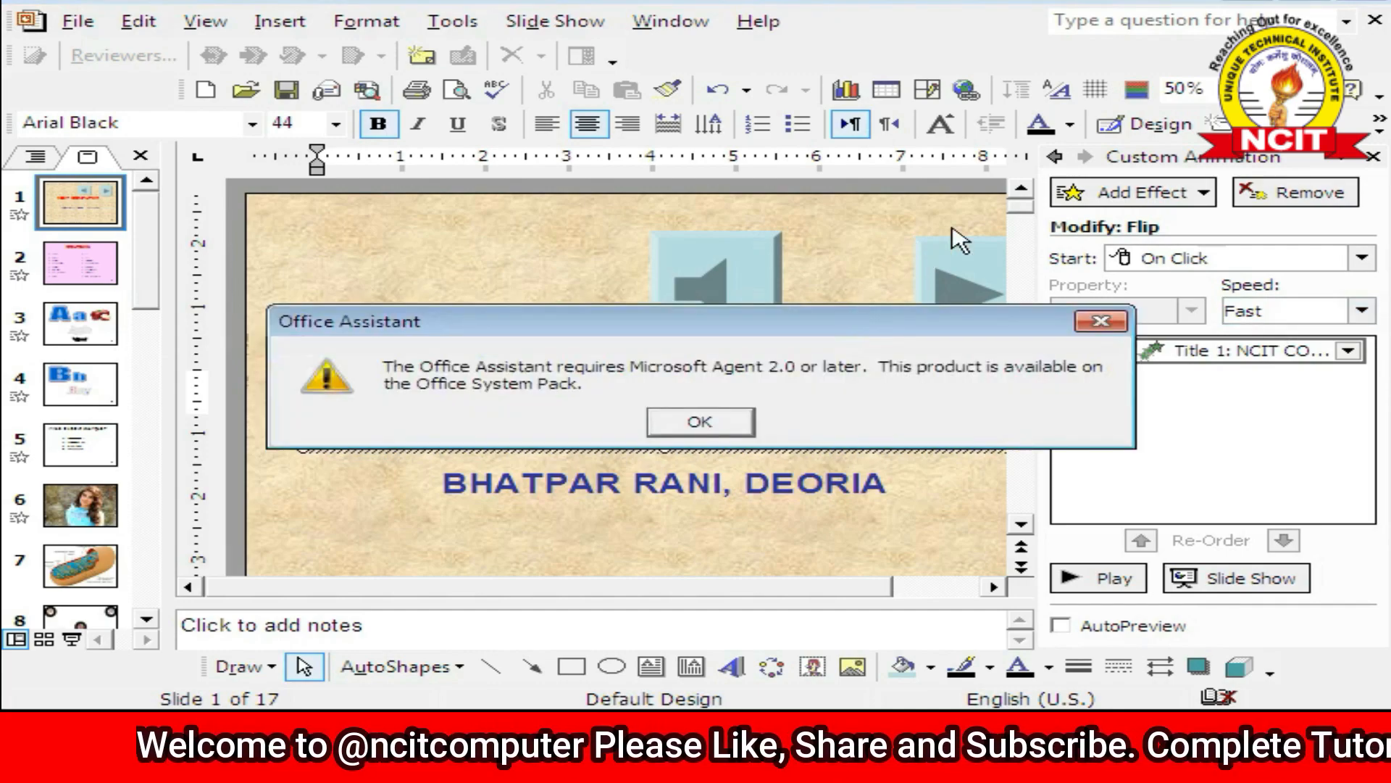
{"action": "left_click", "coordinate": [703, 424]}
{"action": "left_click", "coordinate": [1080, 193]}
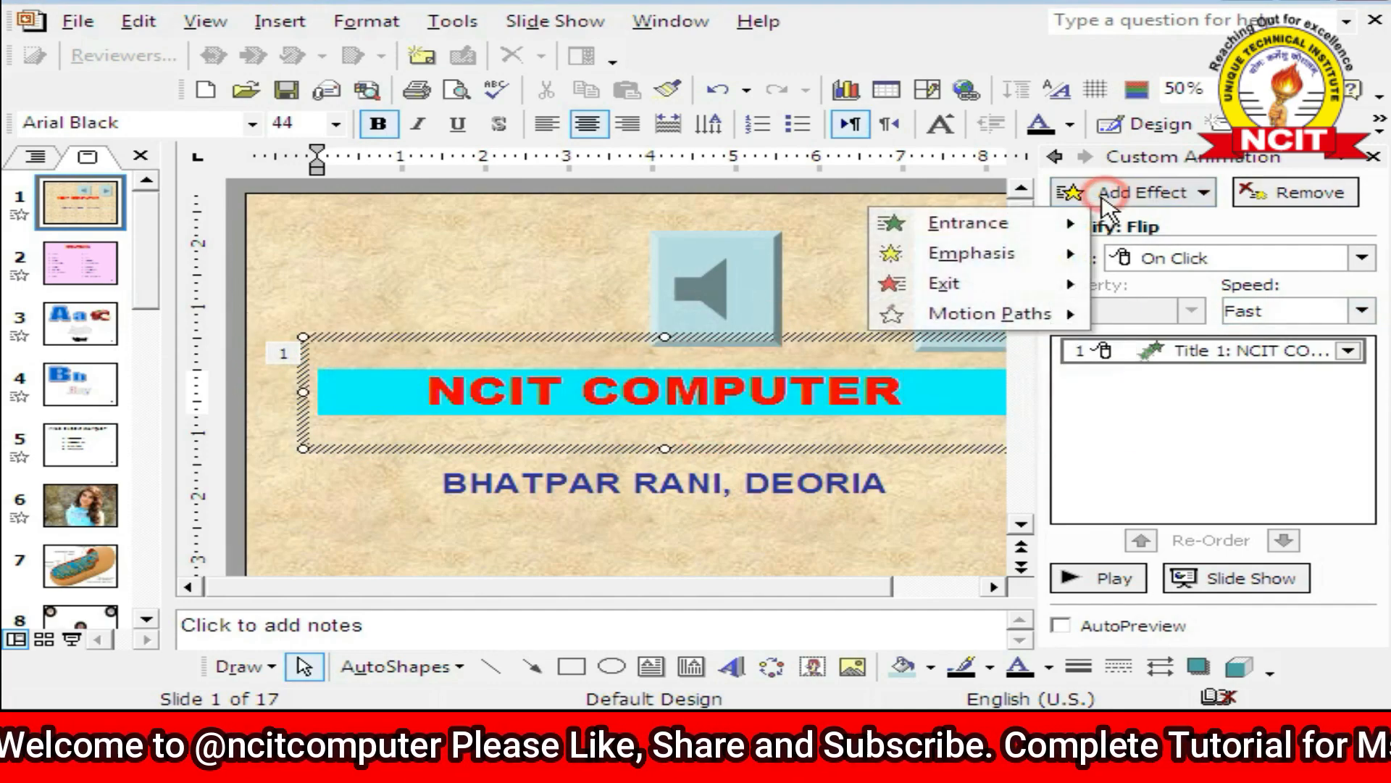
{"action": "left_click", "coordinate": [1040, 227]}
{"action": "left_click", "coordinate": [1236, 501]}
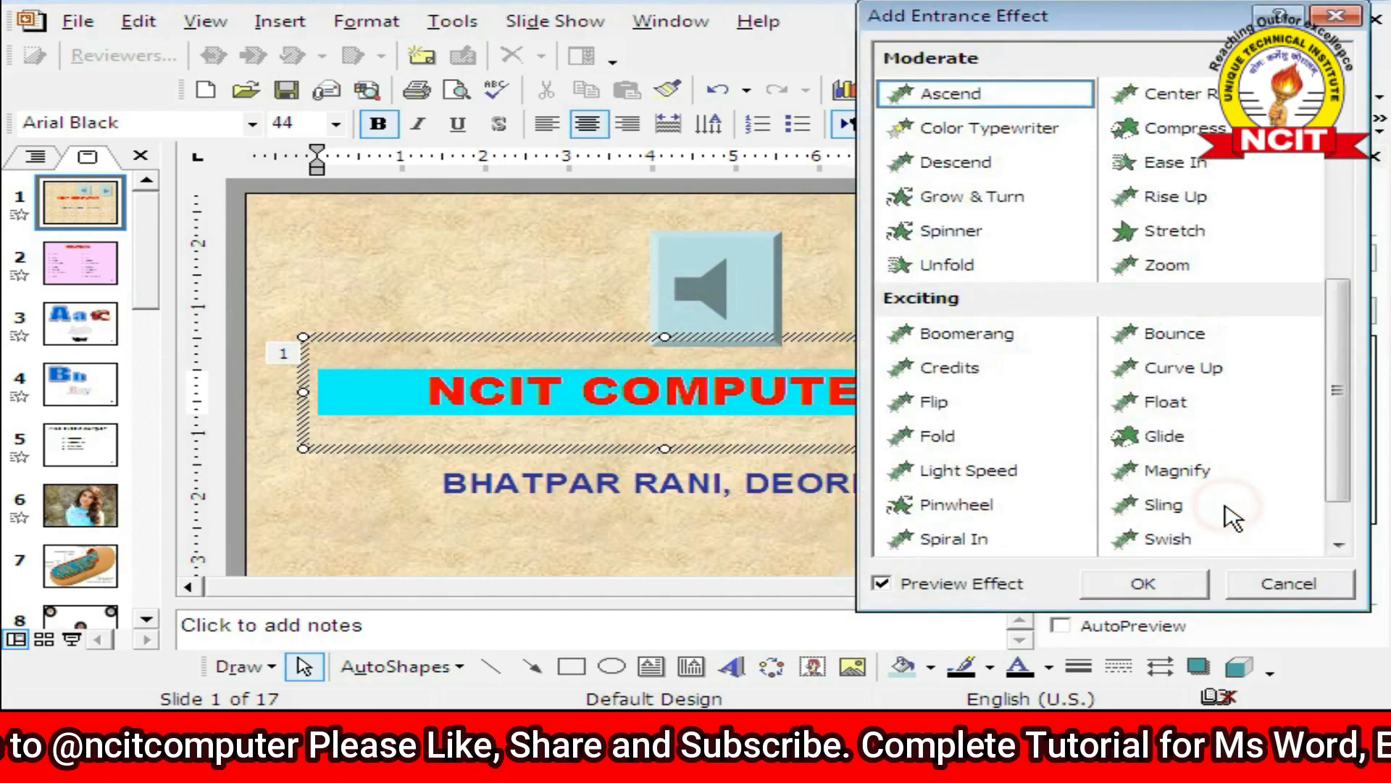
{"action": "left_click", "coordinate": [956, 440]}
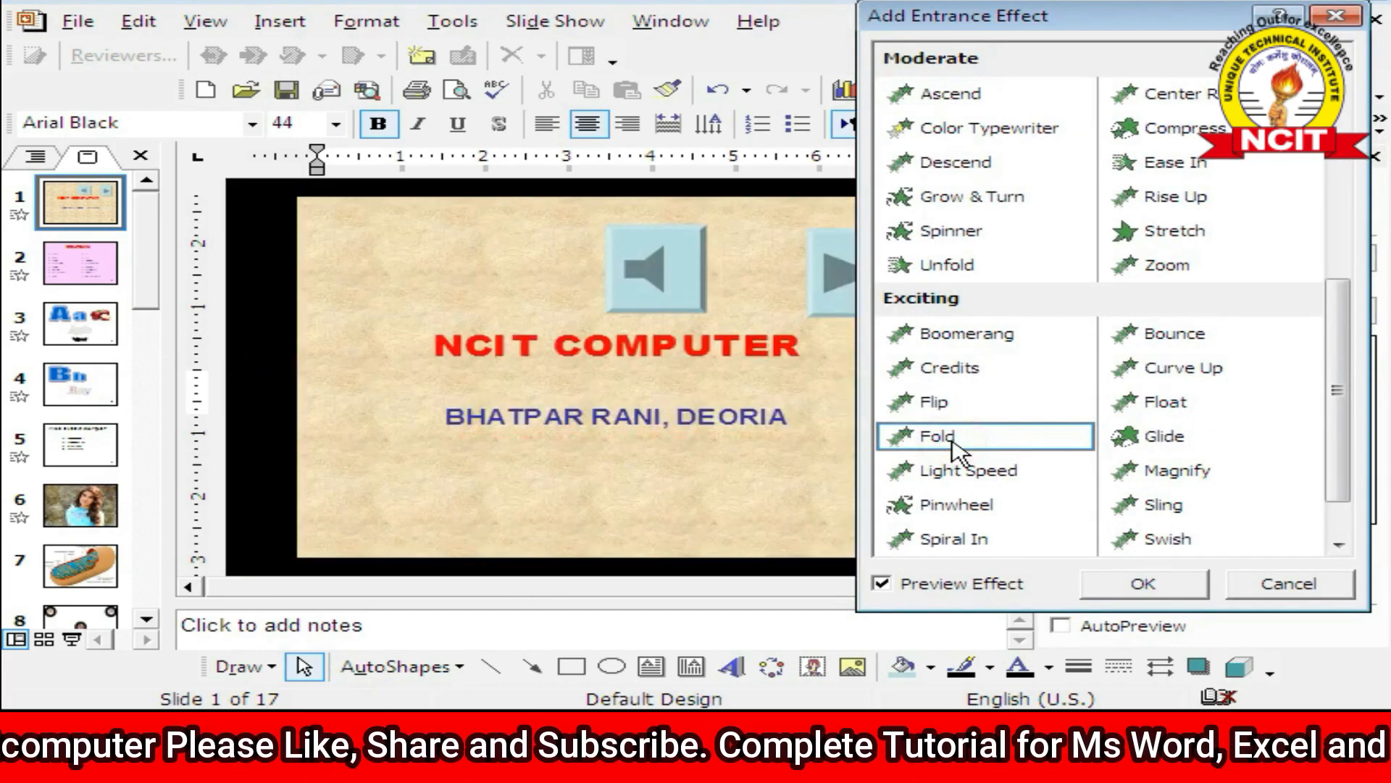
{"action": "left_click", "coordinate": [1166, 439]}
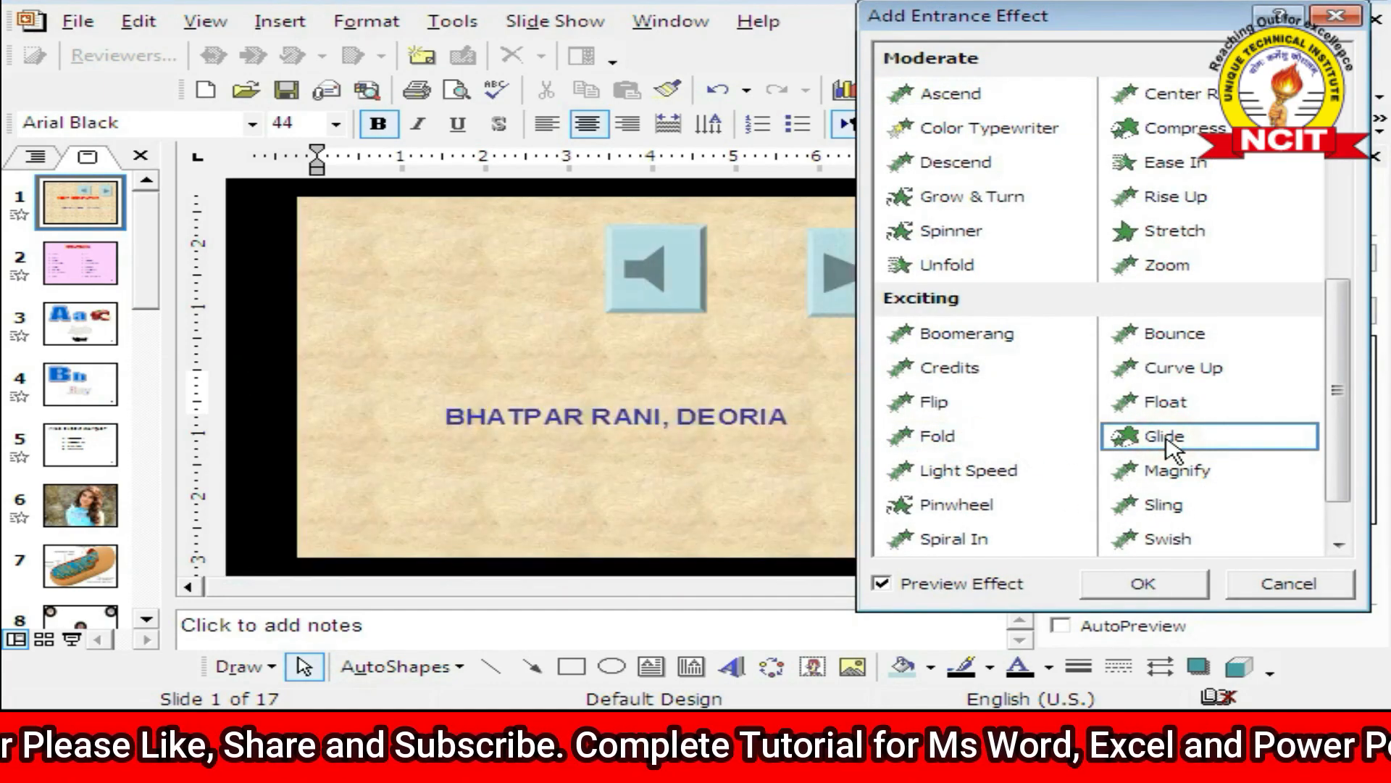
- Add the Magnify entrance effect from the Exciting group to the NCIT COMPUTER title
{"action": "left_click", "coordinate": [1176, 472]}
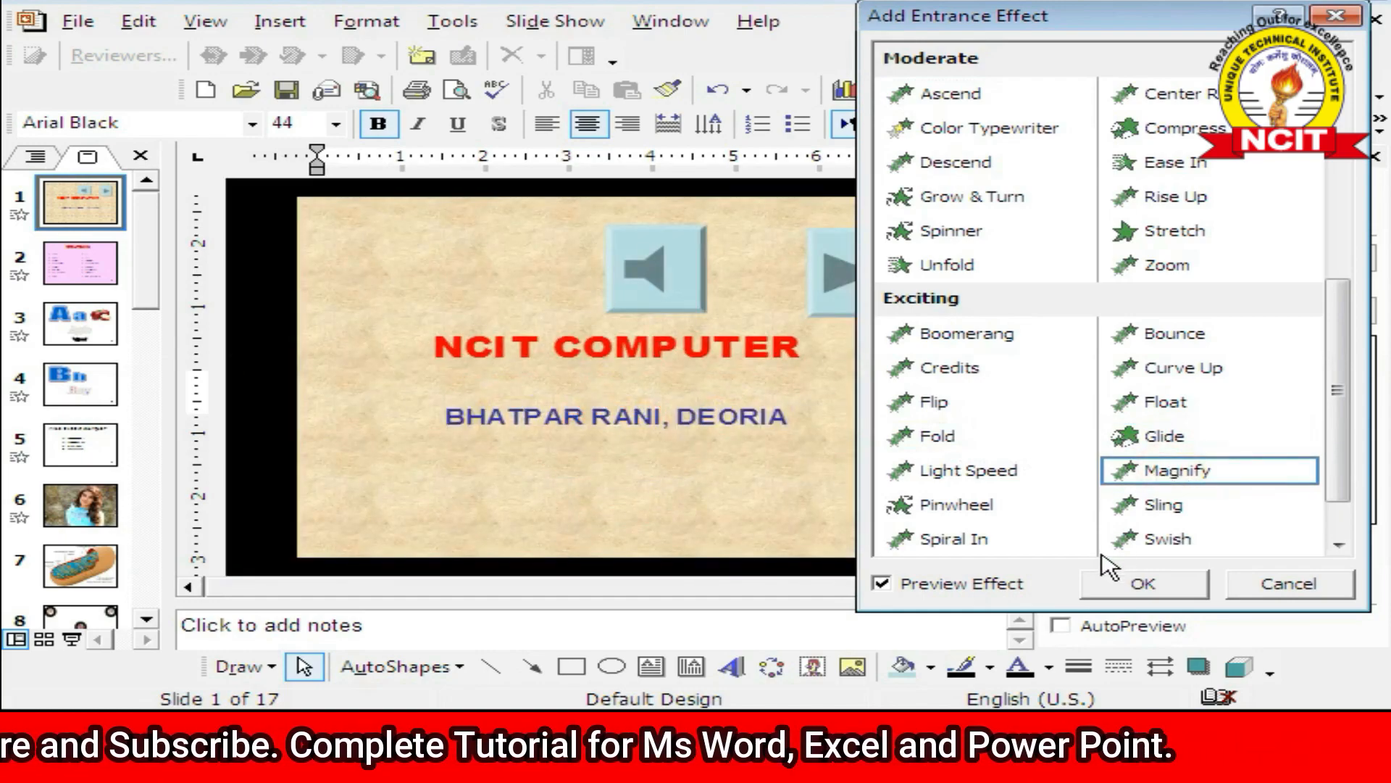
{"action": "left_click", "coordinate": [1112, 583]}
{"action": "left_click", "coordinate": [707, 424]}
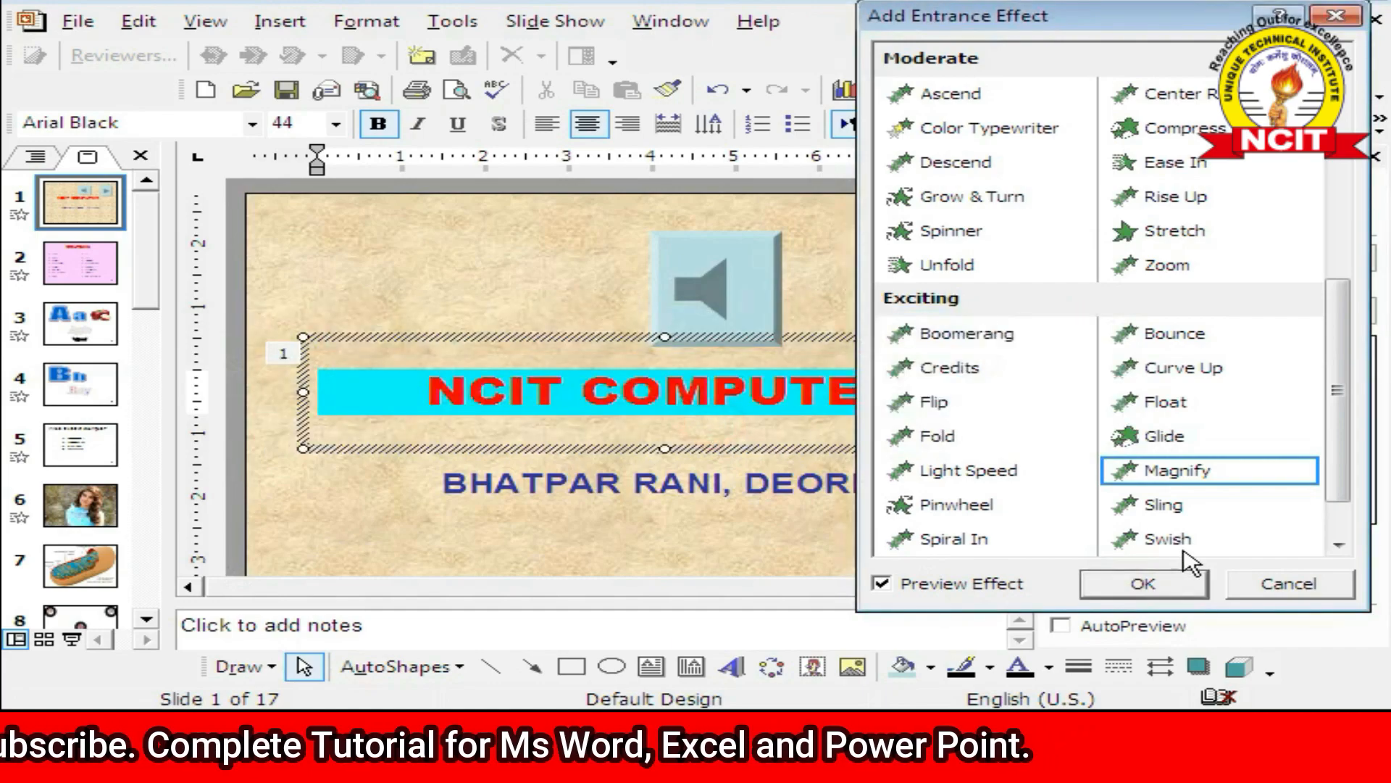
{"action": "left_click", "coordinate": [1187, 573]}
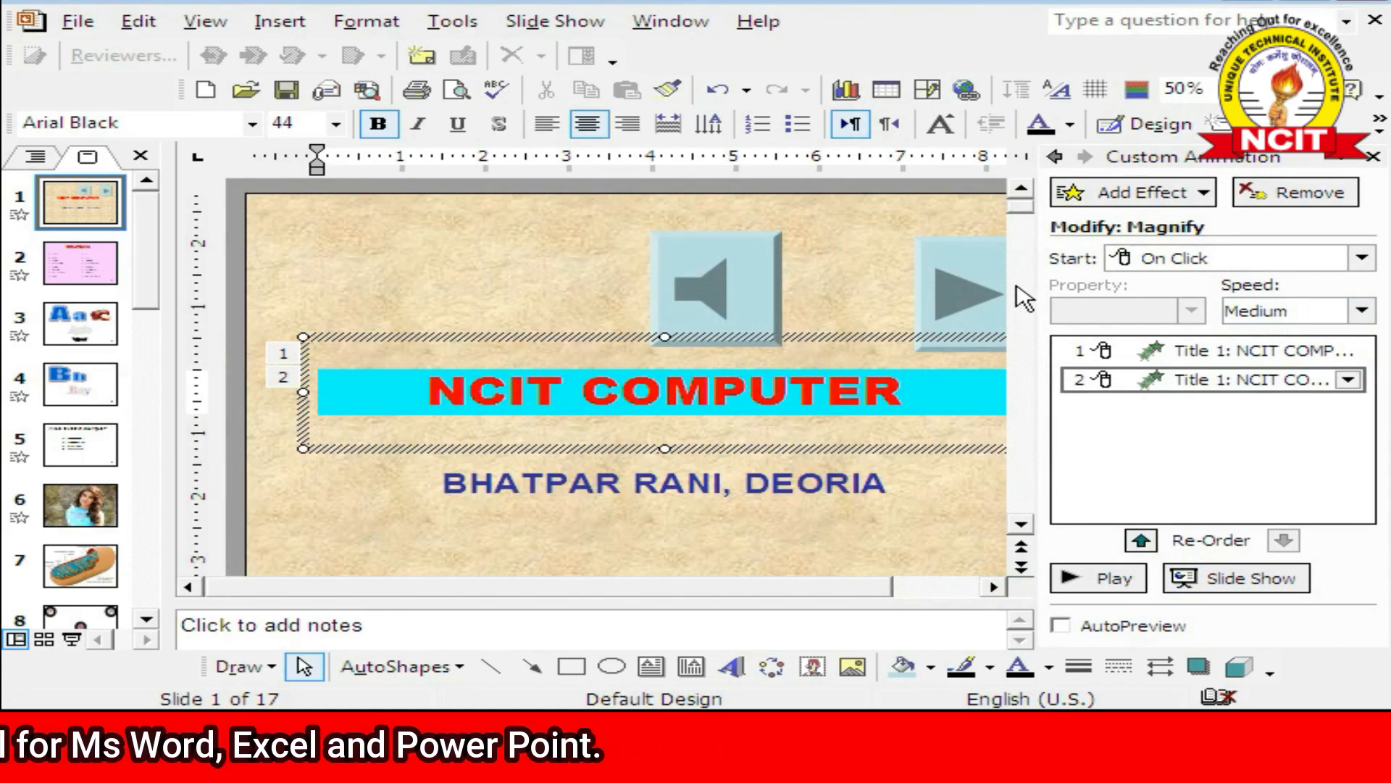
- Look through the Entrance, Motion Paths and Exit effects that can be added to the title
{"action": "left_click", "coordinate": [1116, 193]}
{"action": "mouse_move", "coordinate": [1051, 226]}
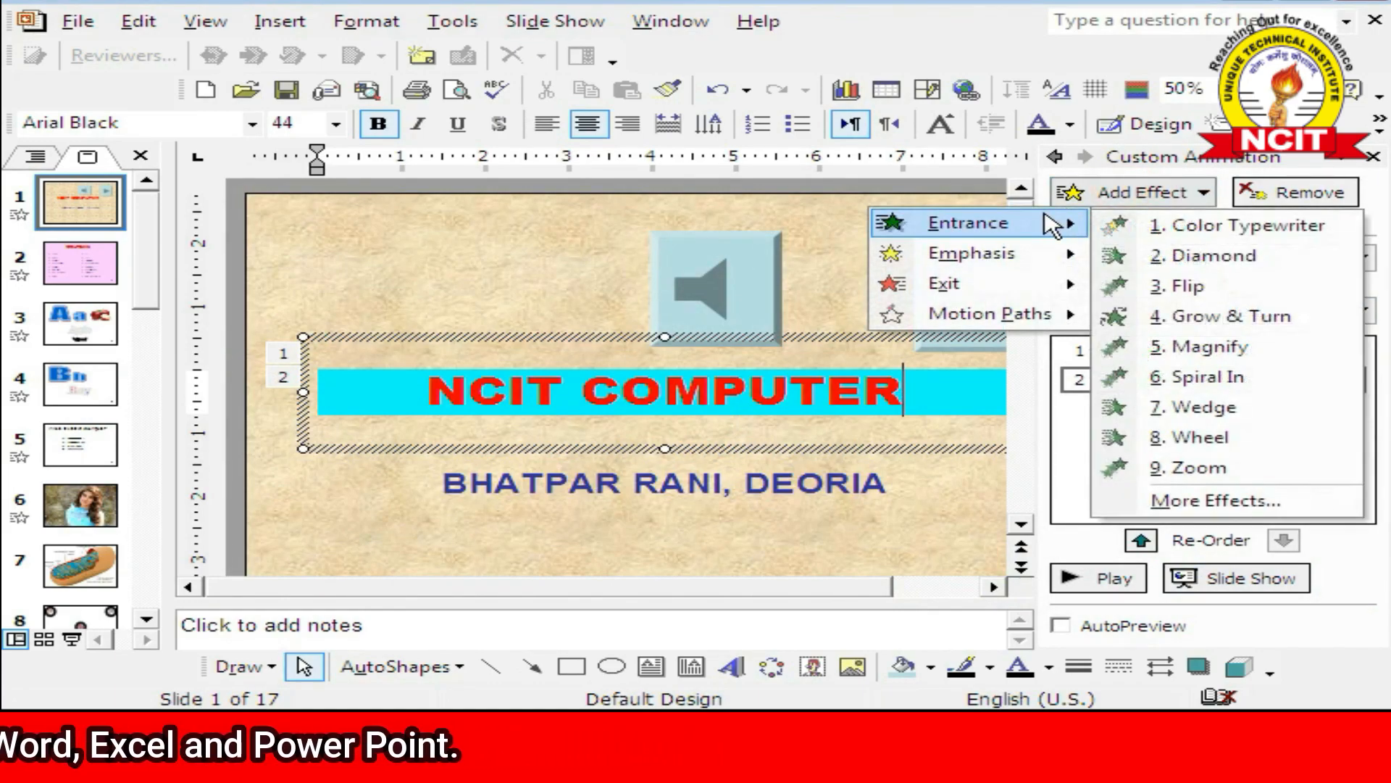
{"action": "mouse_move", "coordinate": [1036, 324]}
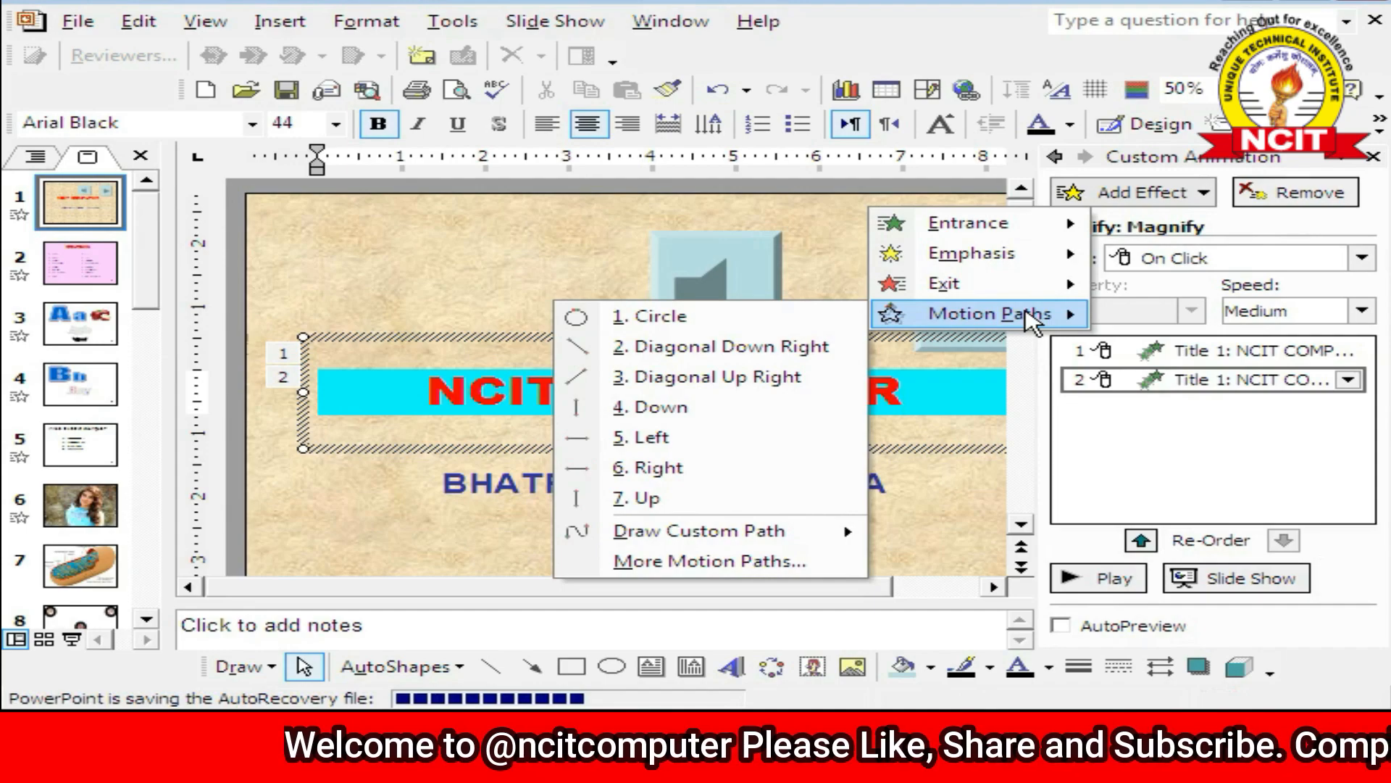
{"action": "mouse_move", "coordinate": [1025, 286]}
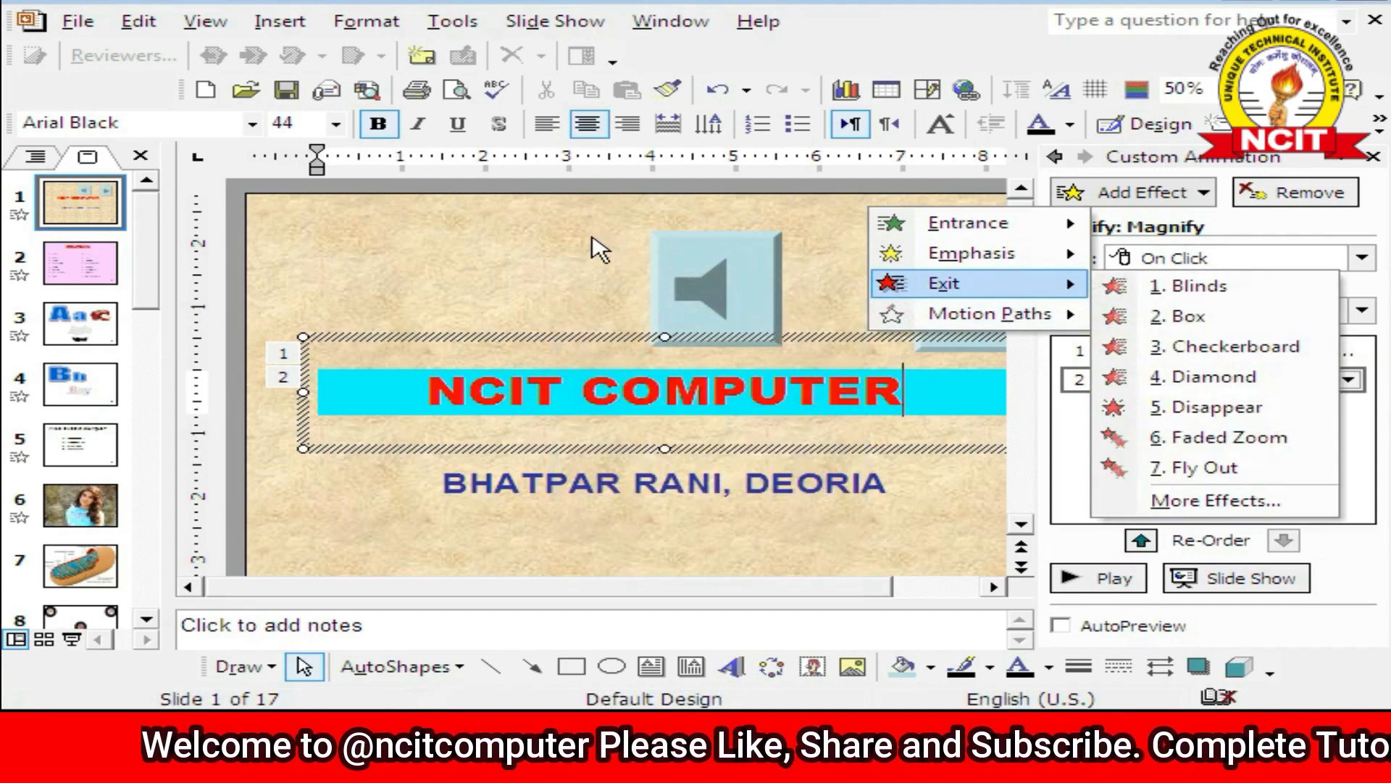
- Go through the slides up to slide 7 with the cell diagram and open its slide transition settings
{"action": "left_click", "coordinate": [81, 203]}
{"action": "left_click", "coordinate": [82, 260]}
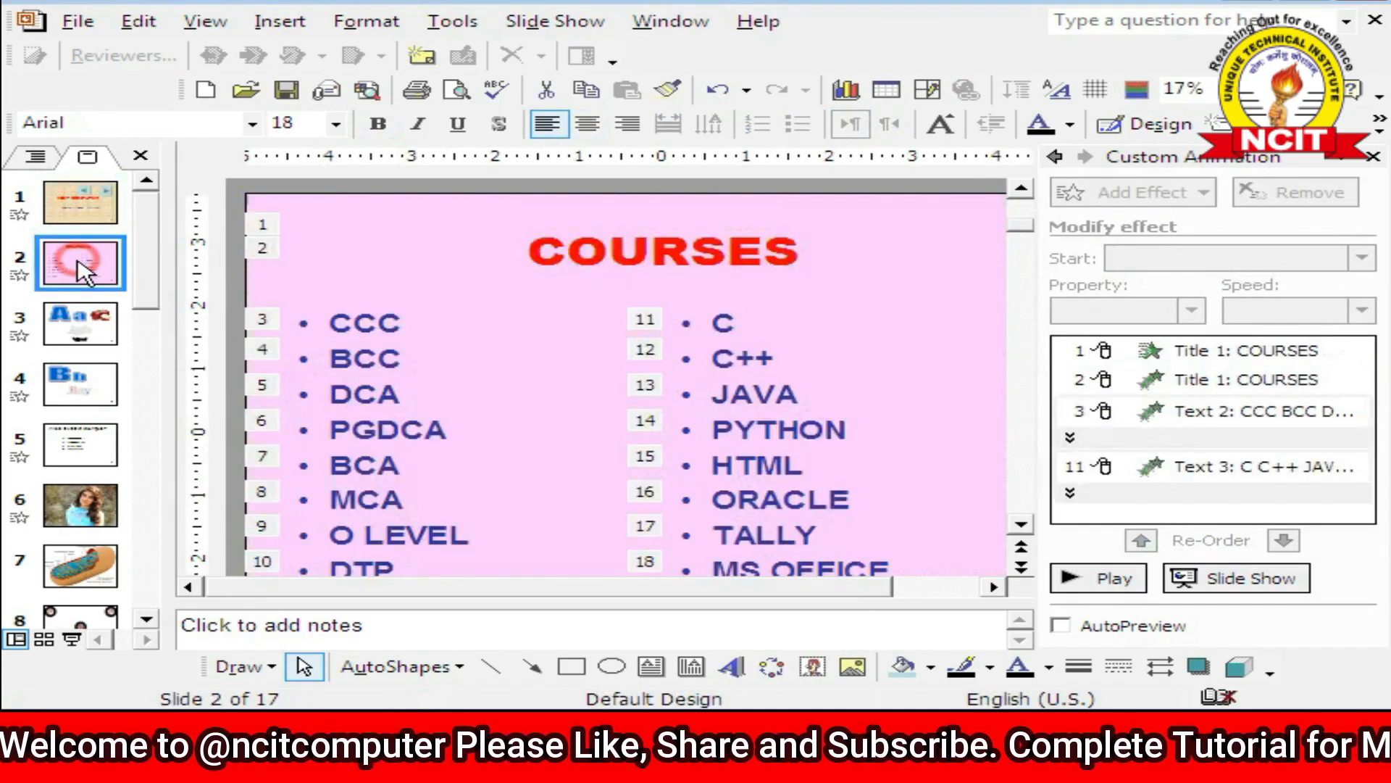
{"action": "left_click", "coordinate": [92, 325]}
{"action": "left_click", "coordinate": [105, 443]}
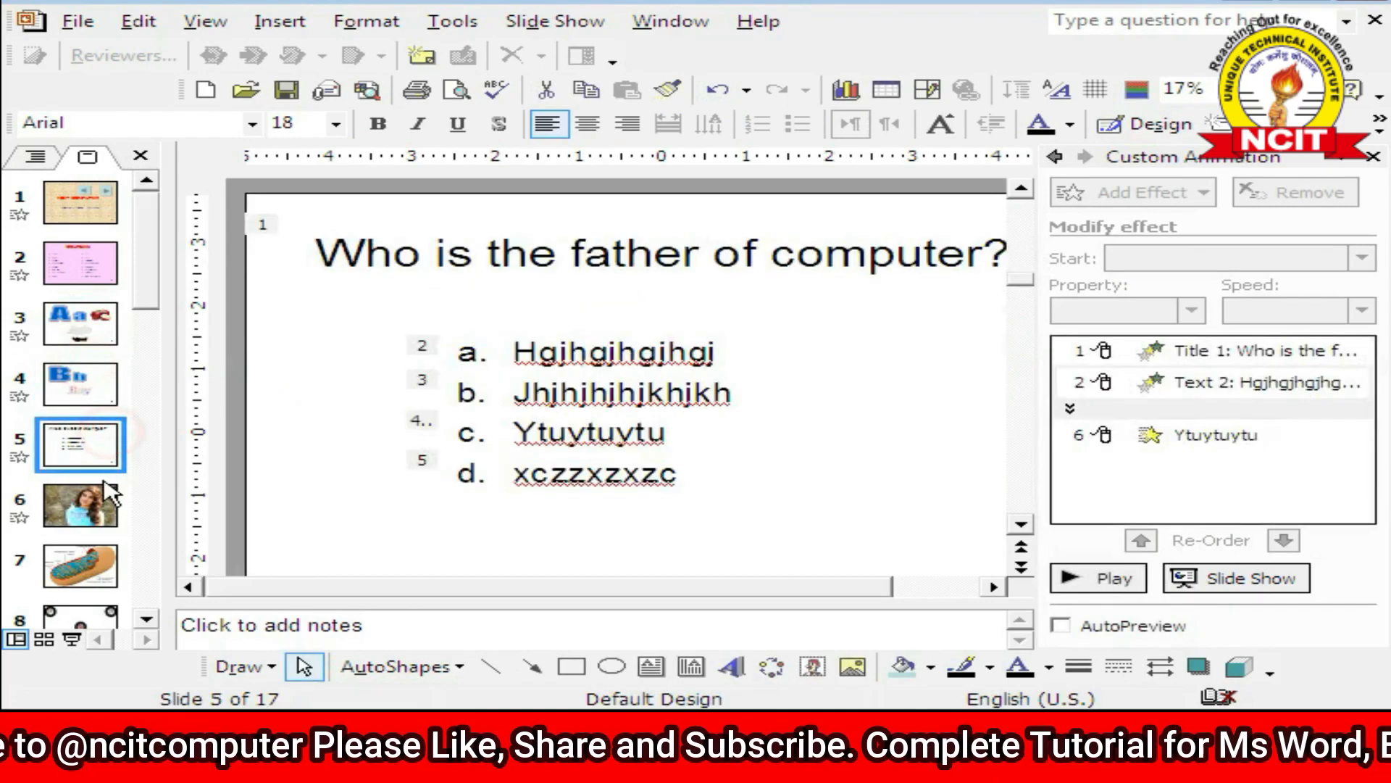
{"action": "left_click", "coordinate": [107, 493]}
{"action": "left_click", "coordinate": [108, 554]}
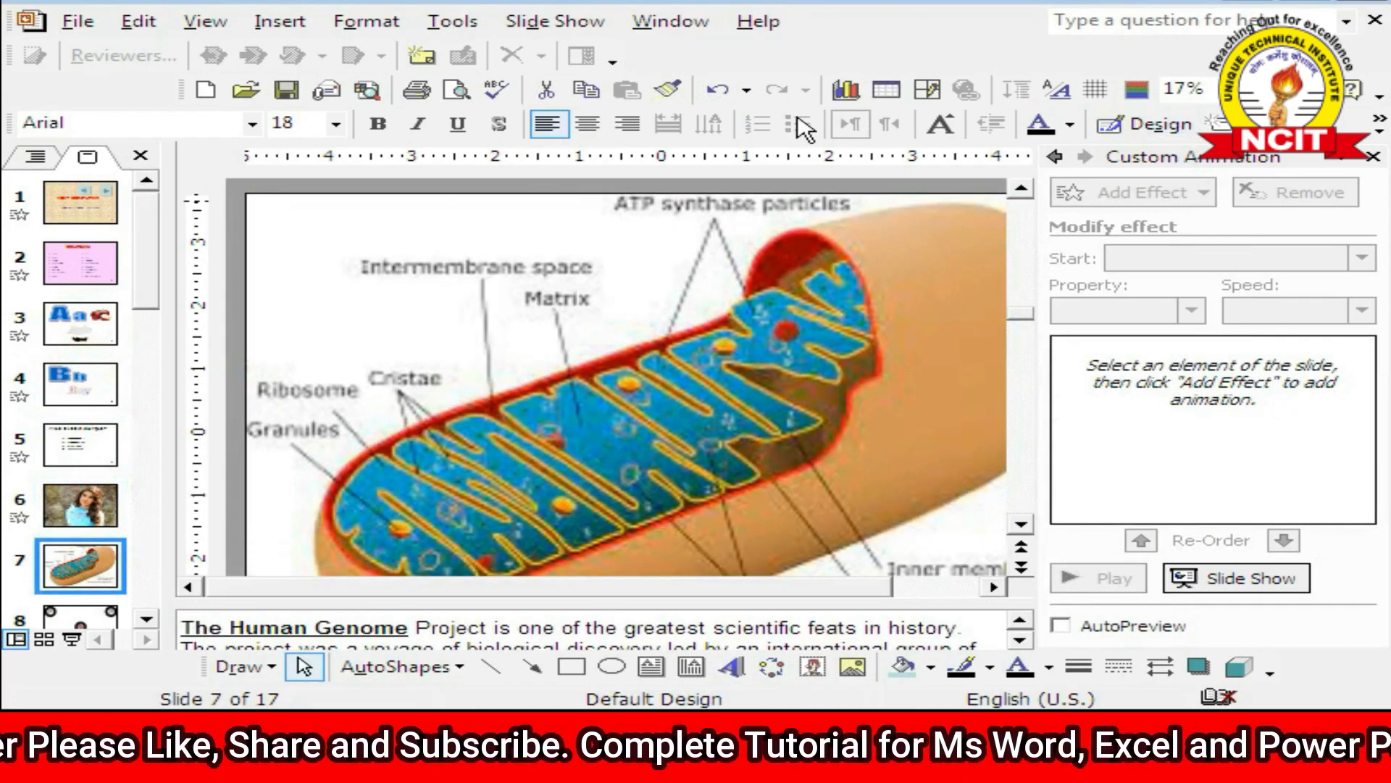
{"action": "left_click", "coordinate": [522, 24]}
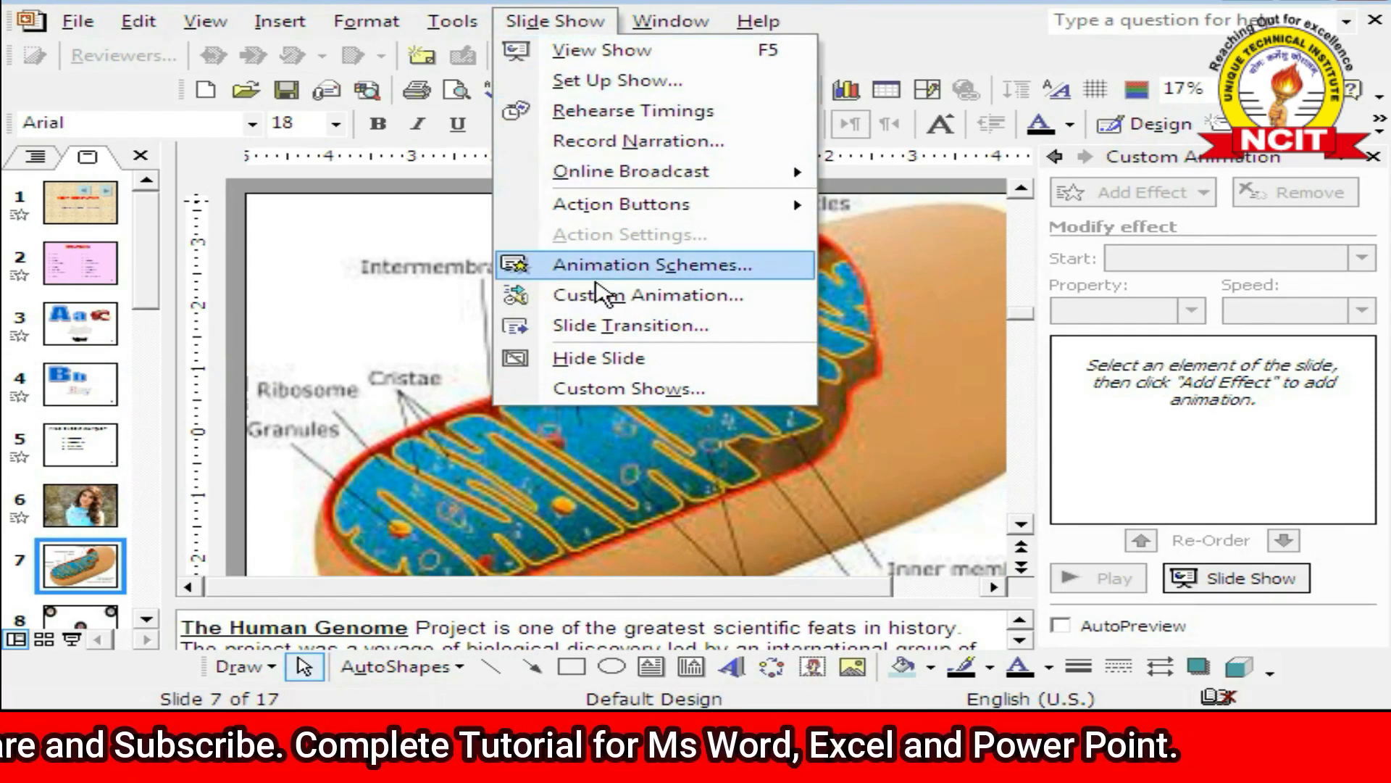
{"action": "left_click", "coordinate": [595, 335]}
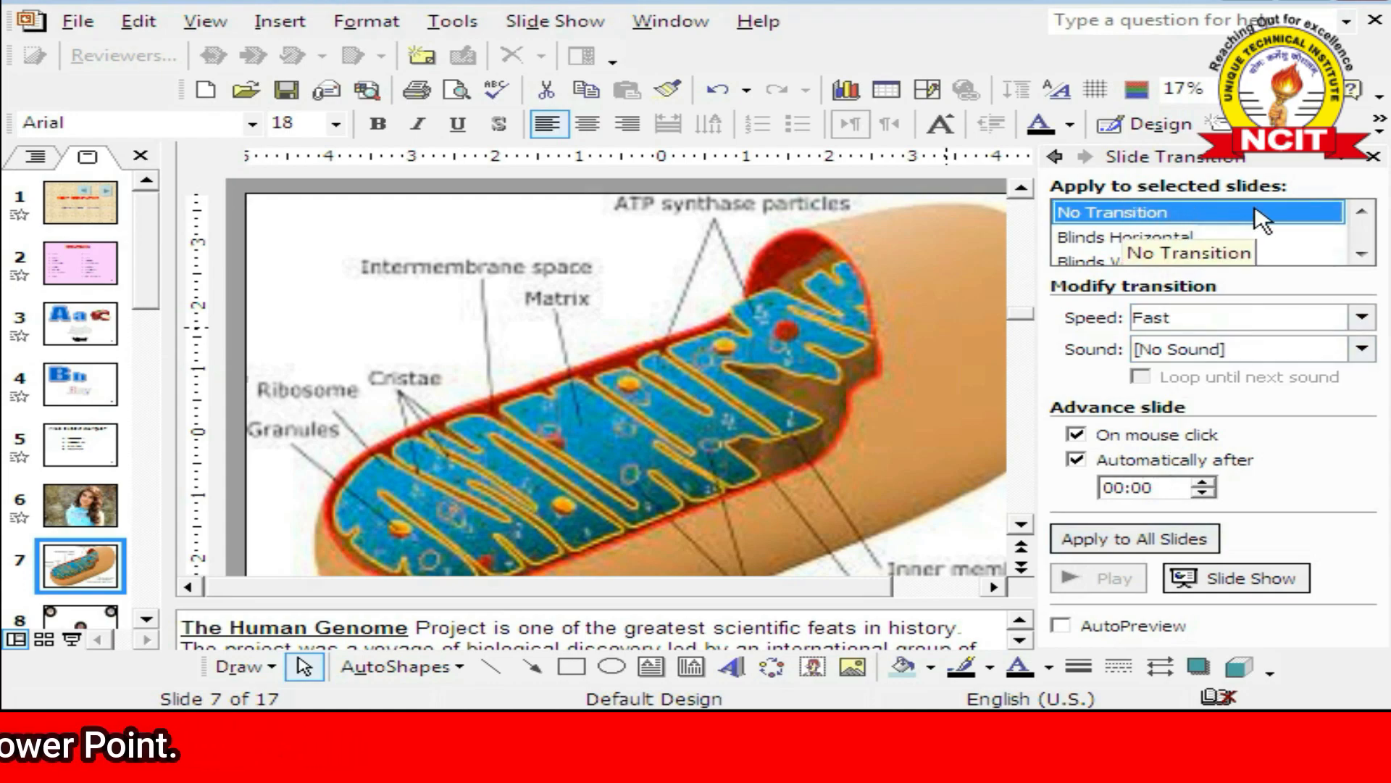
- Apply the Checkerboard Down transition to slide 7 and play it
{"action": "left_click", "coordinate": [1362, 253]}
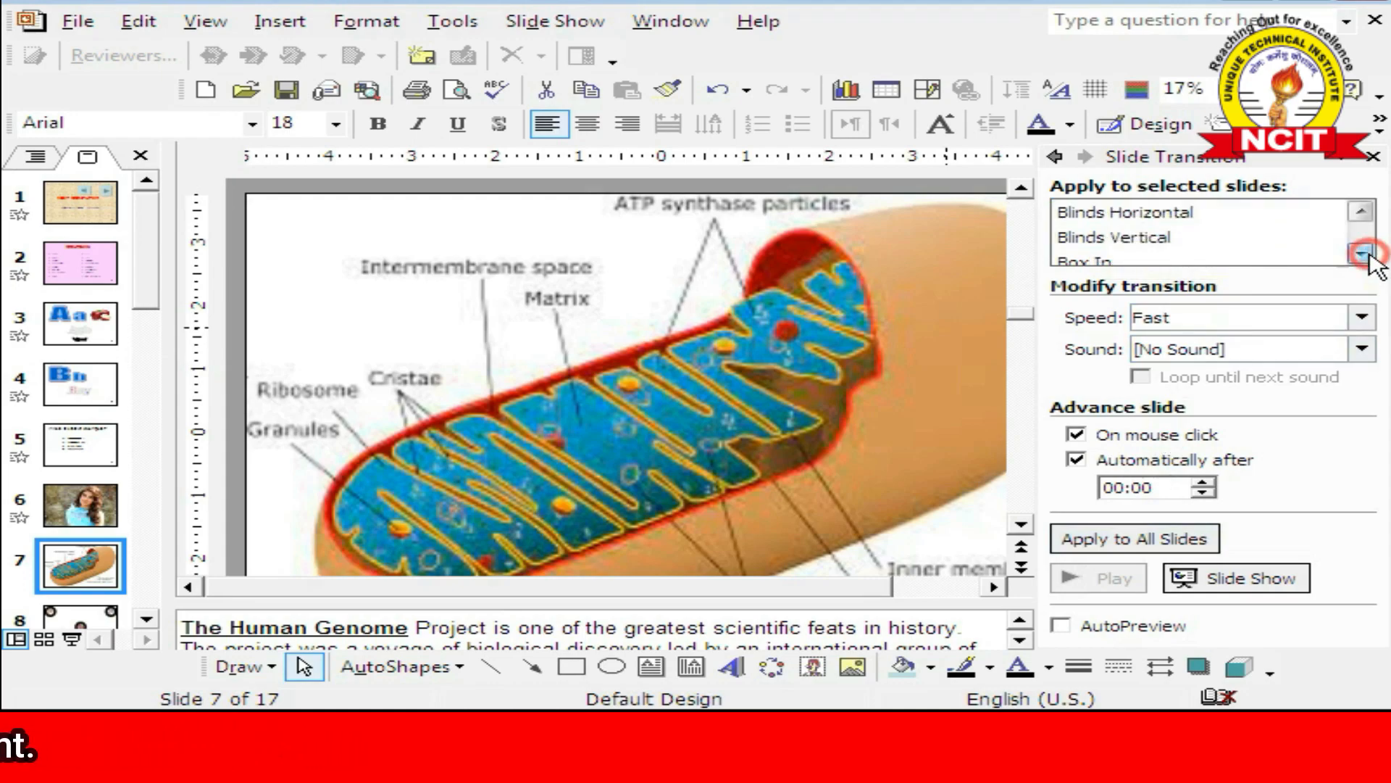
{"action": "left_click", "coordinate": [1362, 253]}
{"action": "left_click", "coordinate": [1363, 253]}
{"action": "left_click", "coordinate": [1362, 253]}
{"action": "left_click", "coordinate": [1363, 253]}
{"action": "left_click", "coordinate": [1362, 253]}
{"action": "left_click", "coordinate": [1195, 217]}
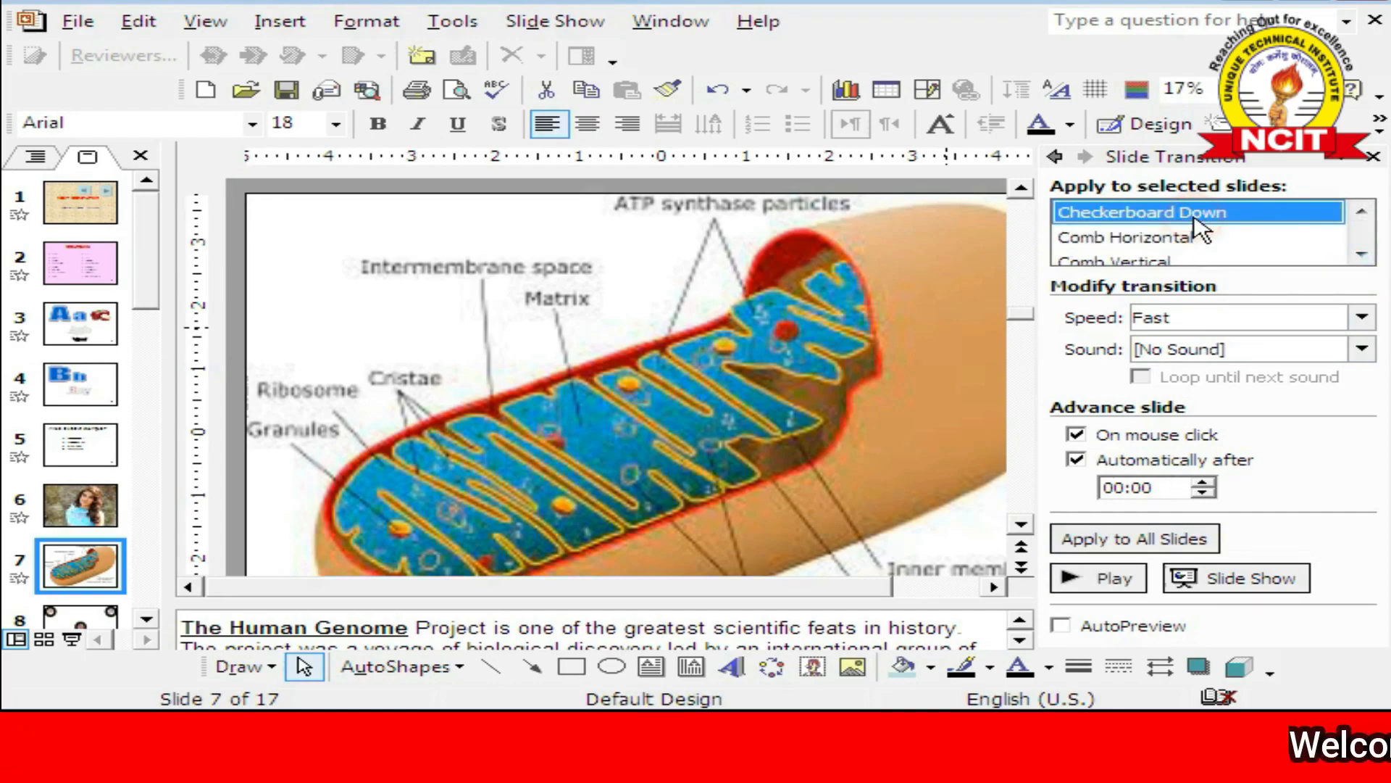
{"action": "left_click", "coordinate": [1095, 580]}
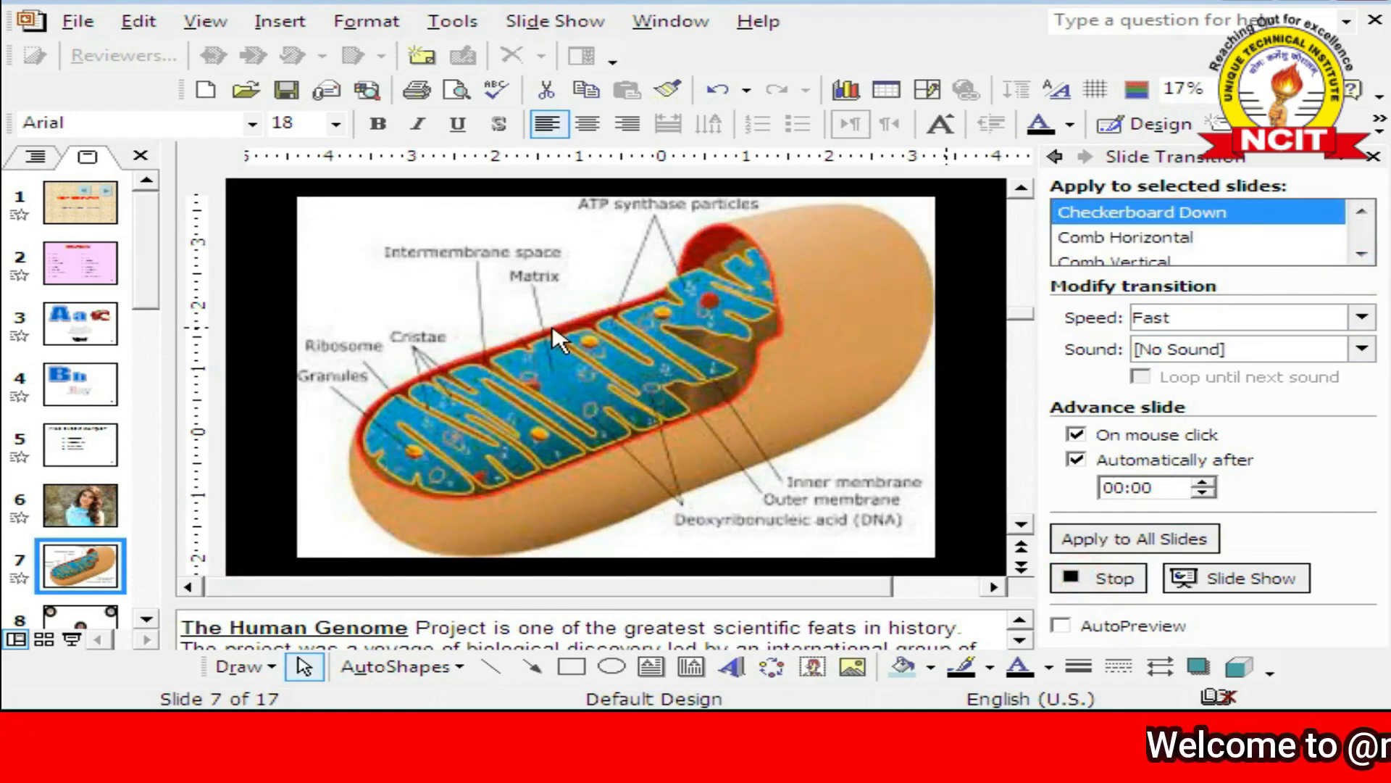
- Browse the list of transitions, apply Wheel Clockwise, 8 Spokes to slide 7 and play it
{"action": "left_click", "coordinate": [1362, 210]}
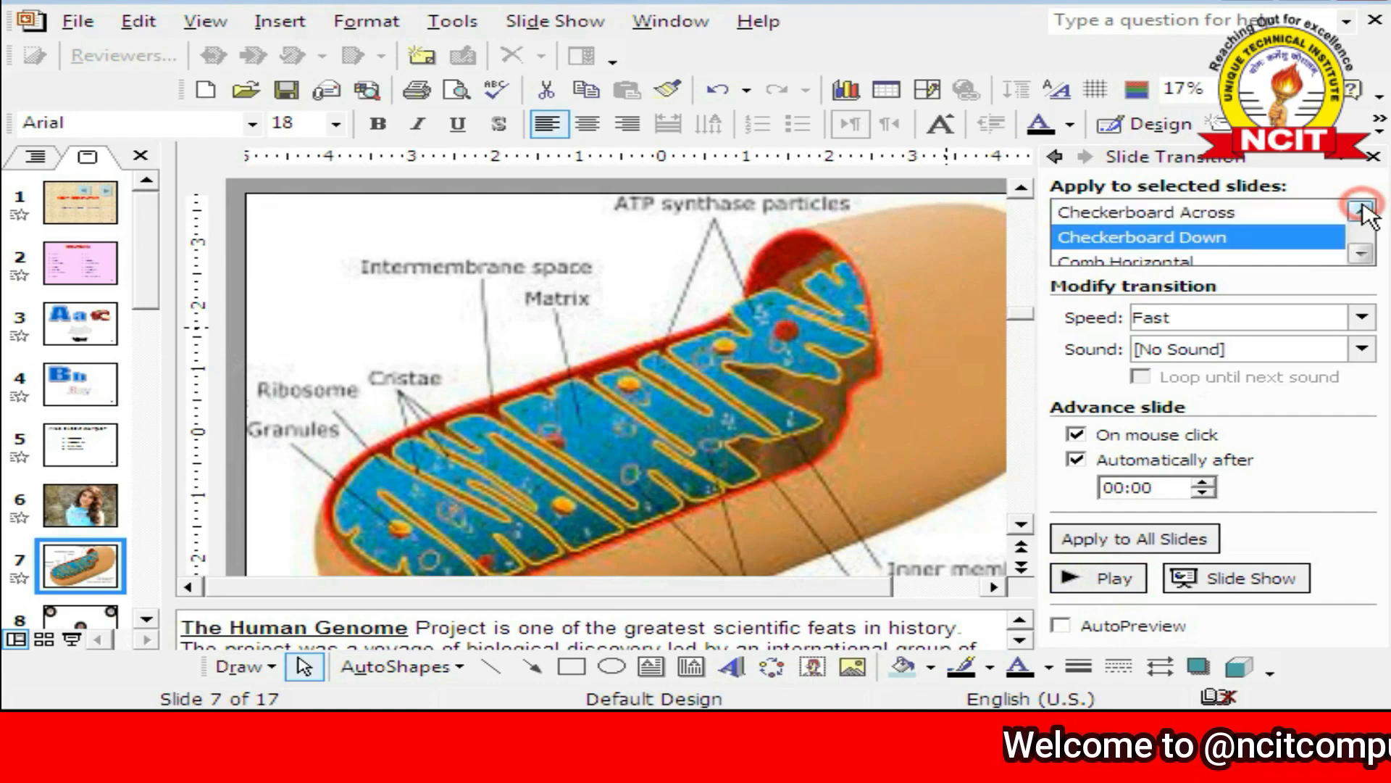
{"action": "left_click", "coordinate": [1362, 210]}
{"action": "left_click", "coordinate": [1362, 210]}
{"action": "left_click", "coordinate": [1362, 254]}
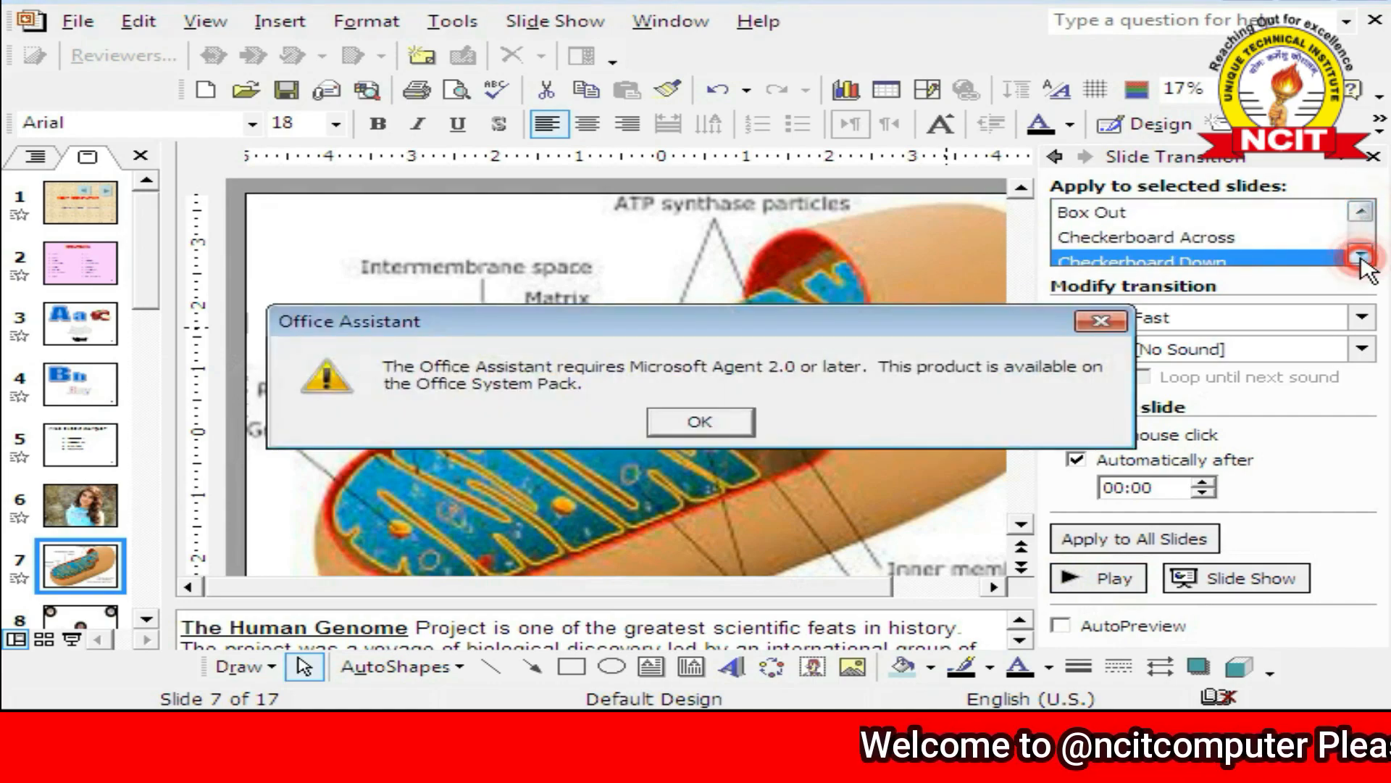
{"action": "left_click", "coordinate": [750, 427]}
{"action": "left_click", "coordinate": [1361, 255]}
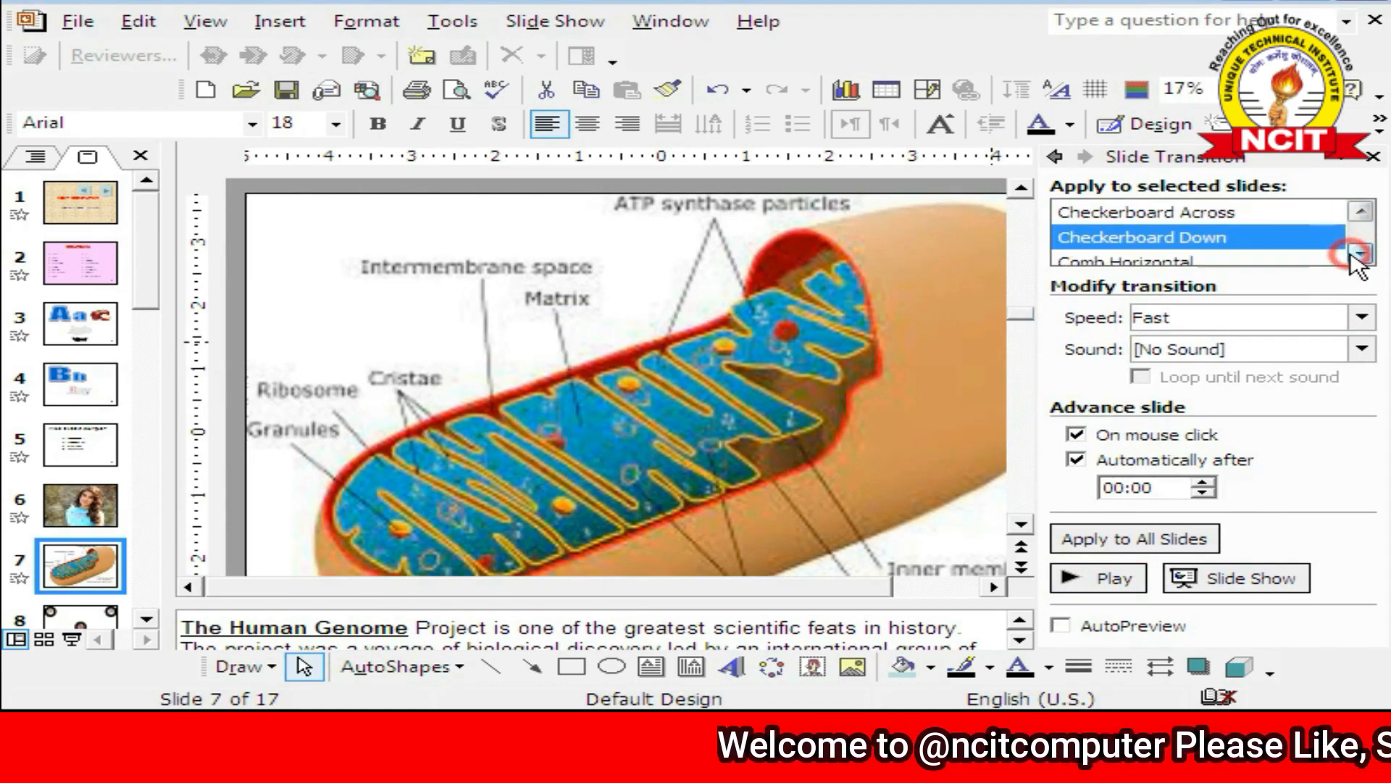
{"action": "left_click", "coordinate": [1361, 254]}
{"action": "left_click", "coordinate": [1352, 255]}
{"action": "left_click", "coordinate": [1353, 254]}
{"action": "left_click", "coordinate": [1353, 254]}
{"action": "left_click", "coordinate": [1352, 254]}
{"action": "left_click", "coordinate": [1352, 254]}
{"action": "left_click", "coordinate": [1352, 255]}
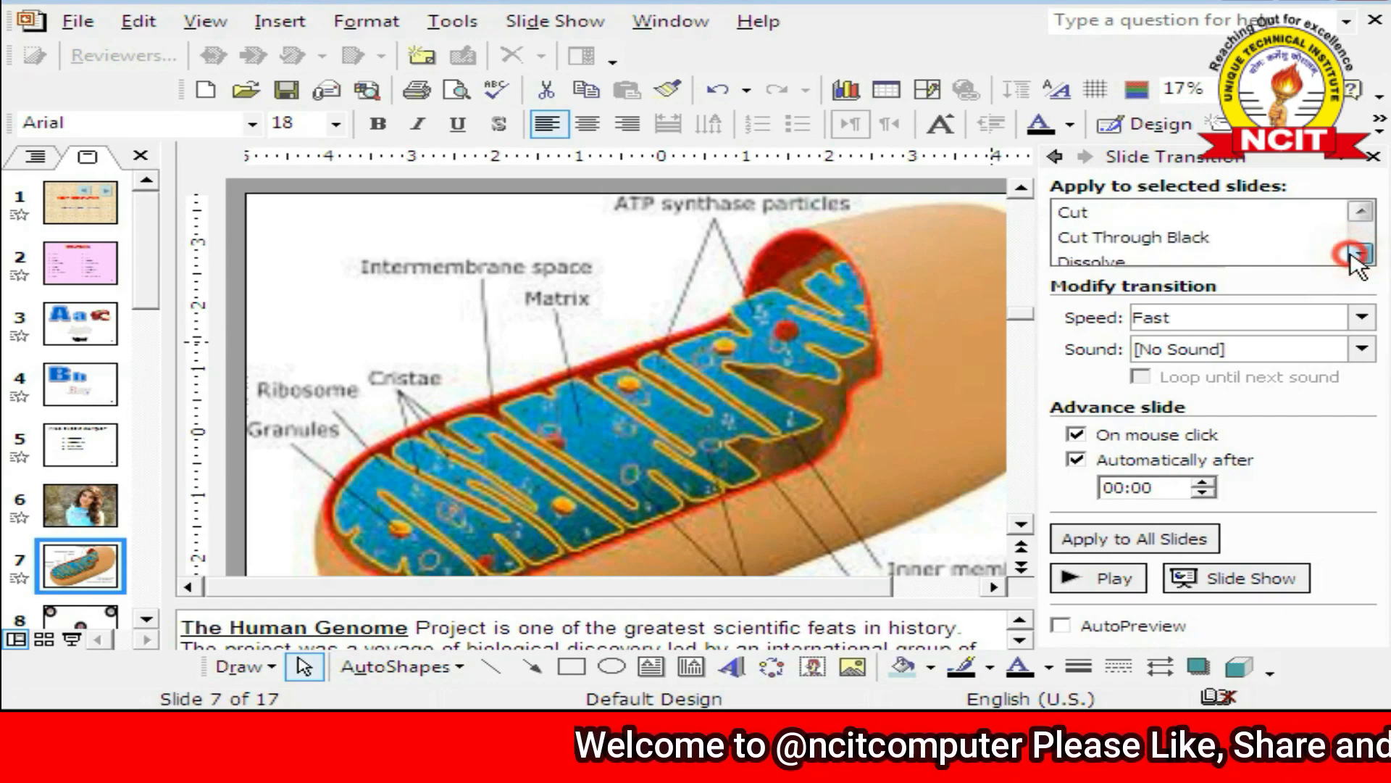
{"action": "left_click", "coordinate": [1352, 254]}
{"action": "left_click", "coordinate": [1352, 254]}
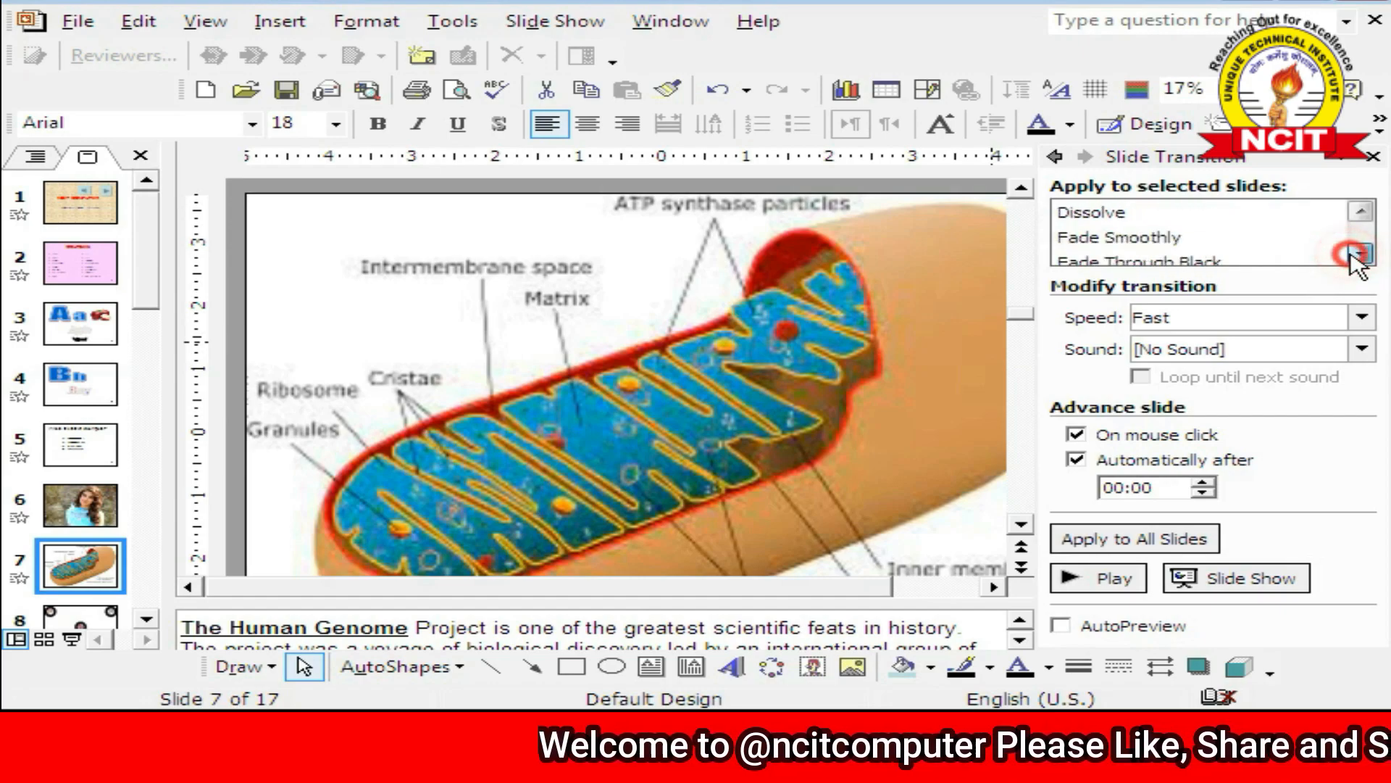
{"action": "scroll", "coordinate": [1352, 255], "scroll_direction": "down", "scroll_amount": 10}
{"action": "left_click", "coordinate": [1258, 213]}
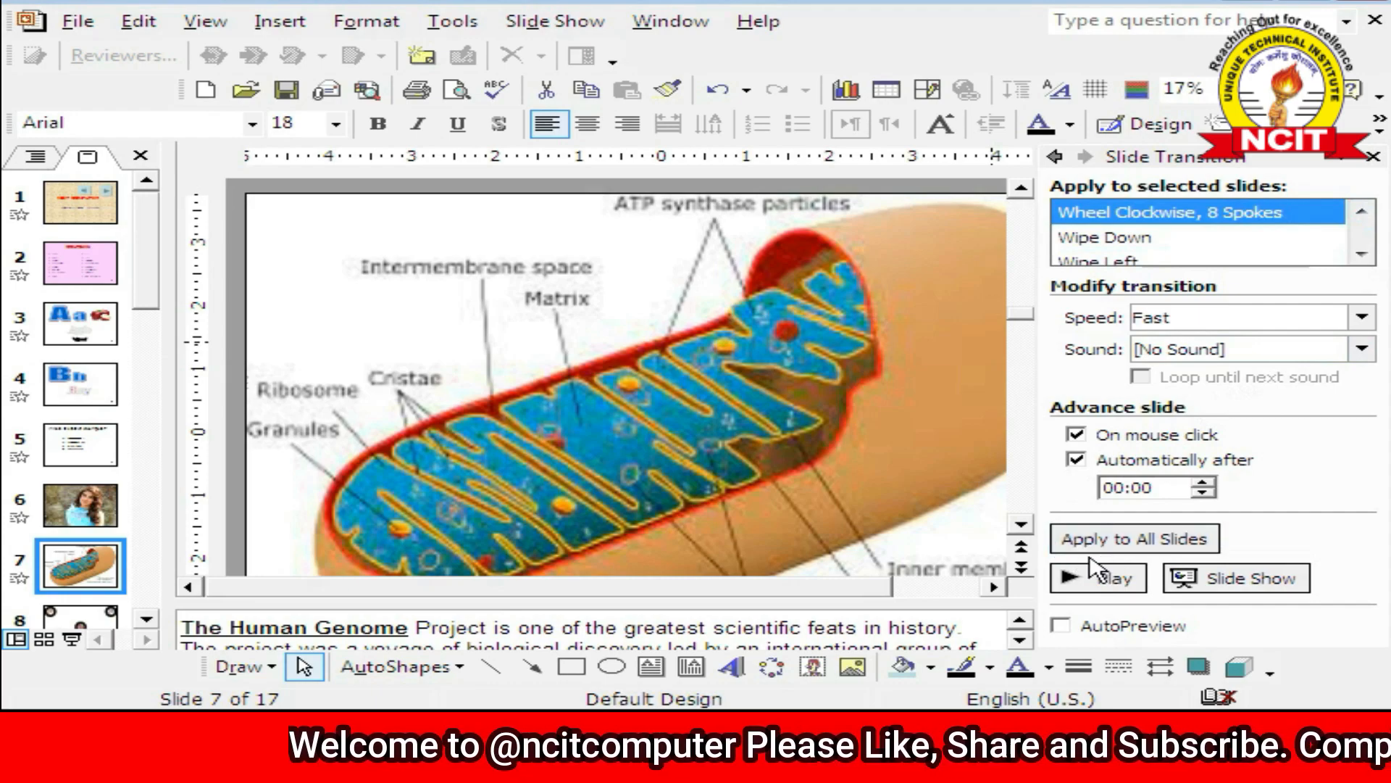
{"action": "left_click", "coordinate": [1100, 577]}
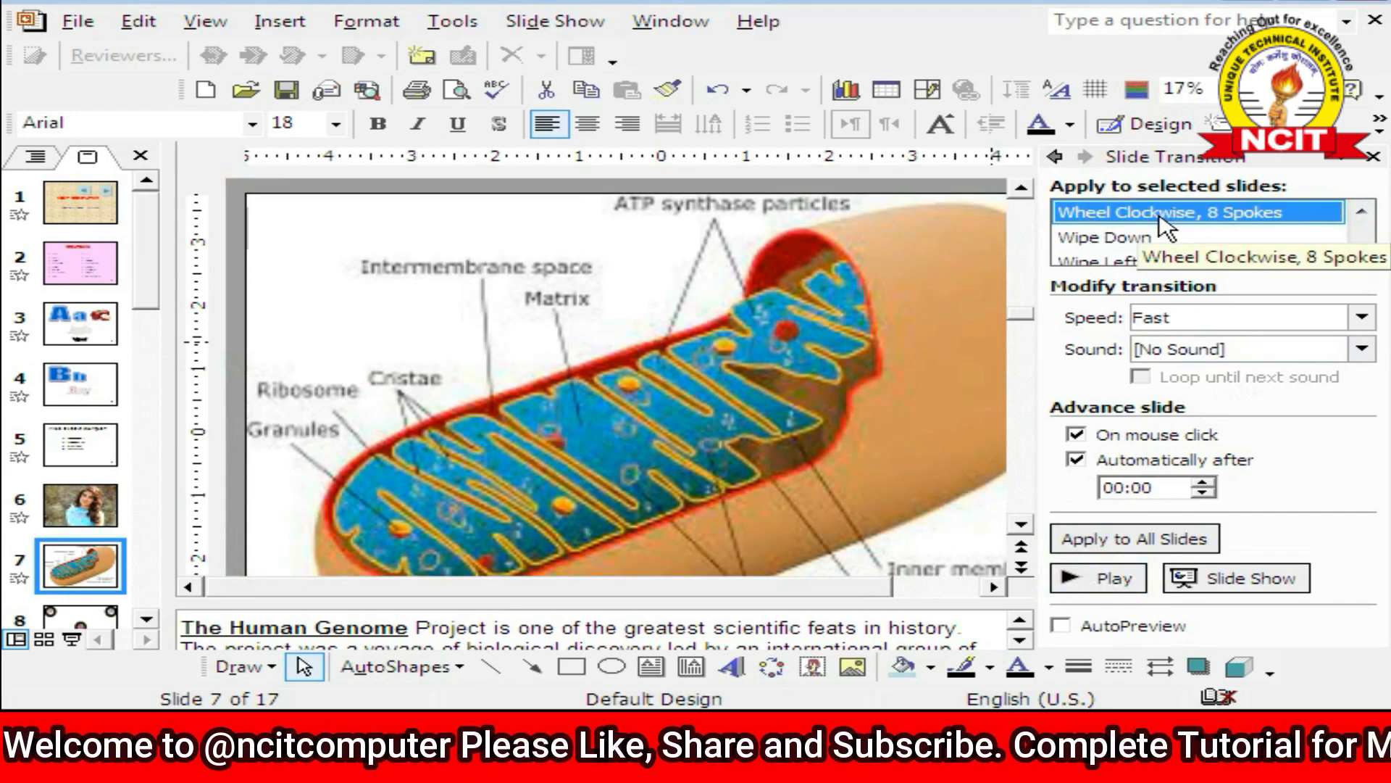
- Switch slide 7's transition to Wheel Clockwise, 4 Spokes and play it
{"action": "left_click", "coordinate": [613, 364]}
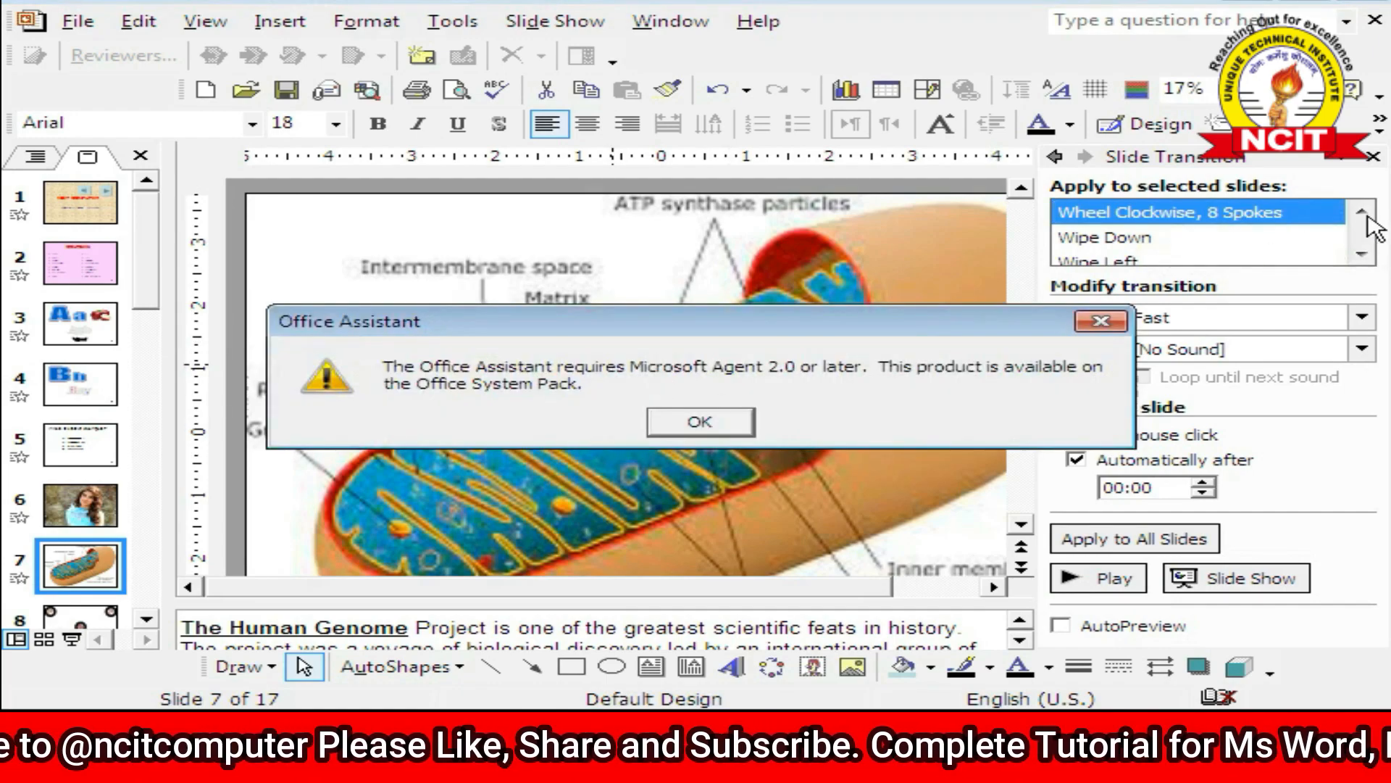
{"action": "left_click", "coordinate": [729, 424]}
{"action": "left_click", "coordinate": [1359, 212]}
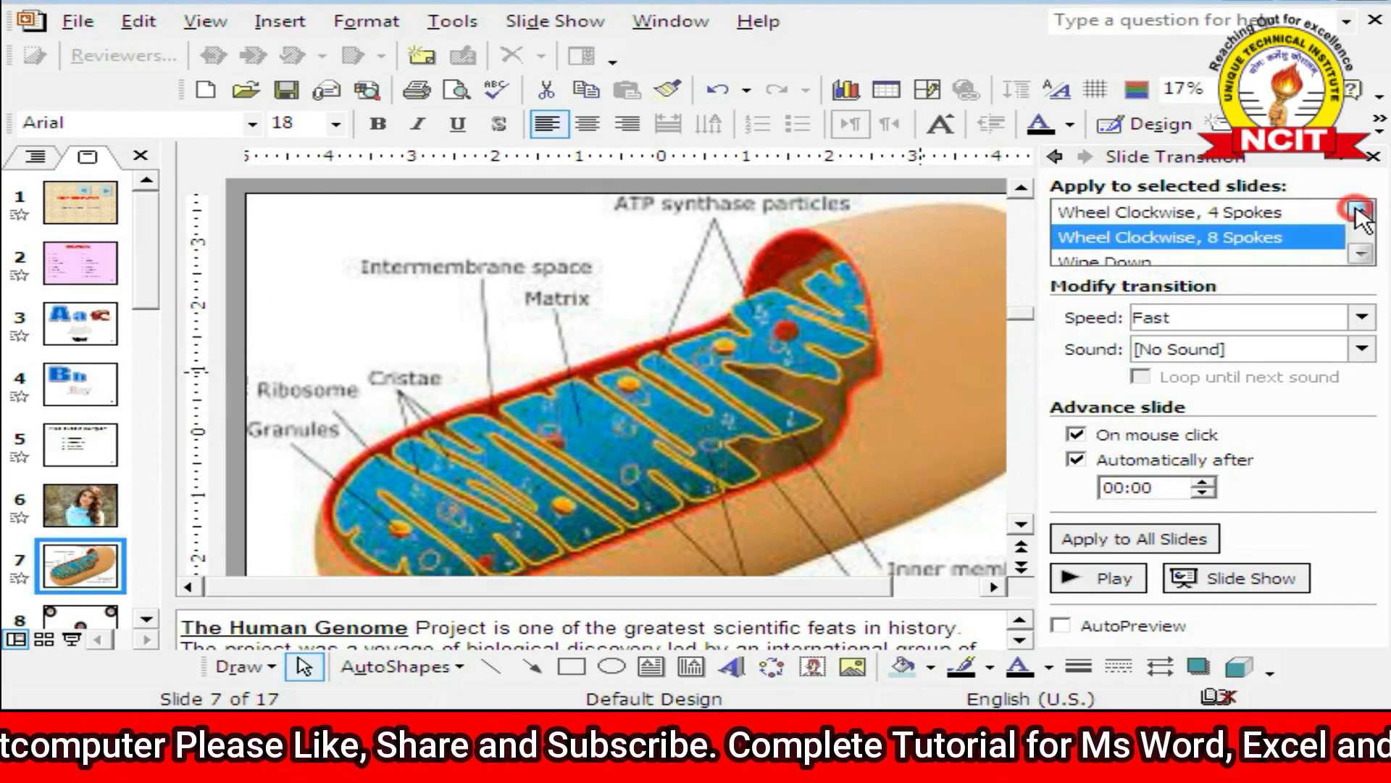
{"action": "left_click", "coordinate": [1359, 211]}
{"action": "left_click", "coordinate": [1242, 237]}
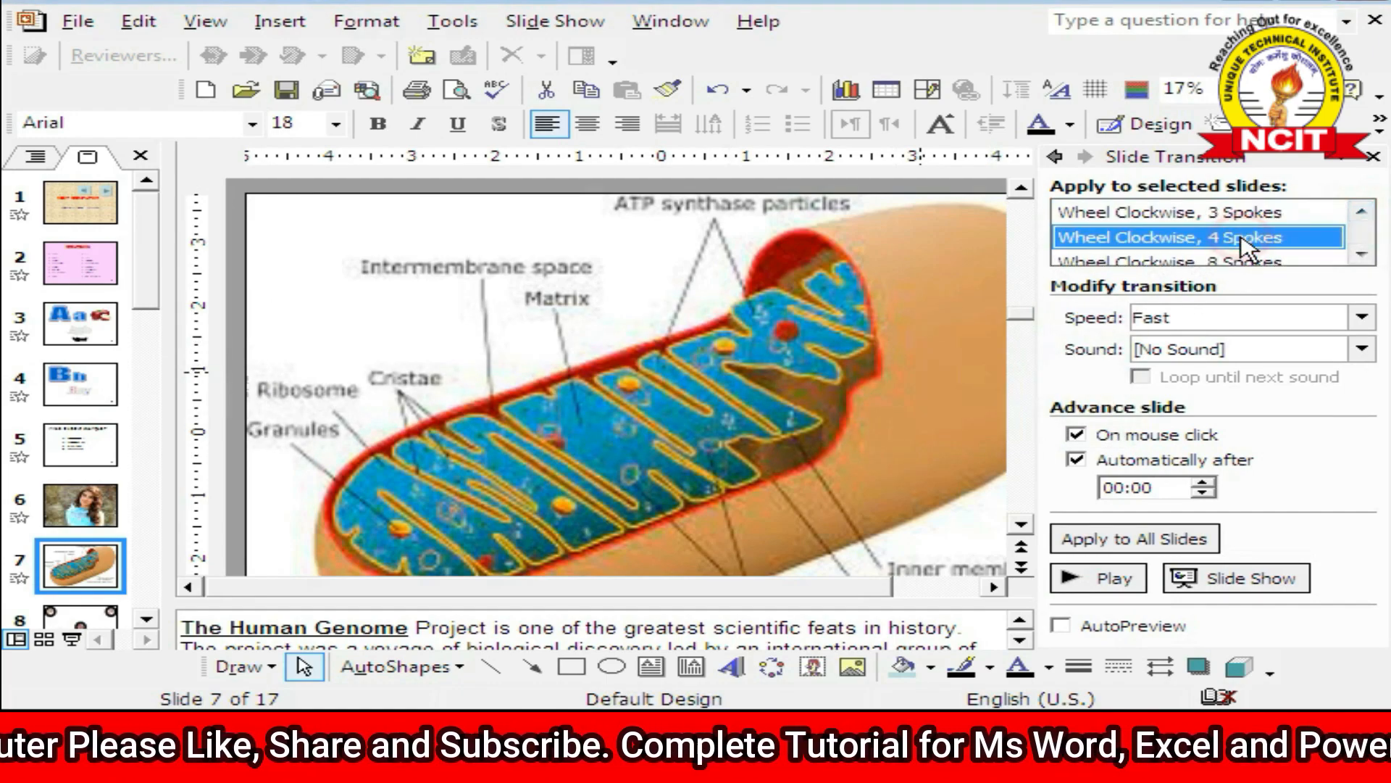
{"action": "left_click", "coordinate": [1077, 578]}
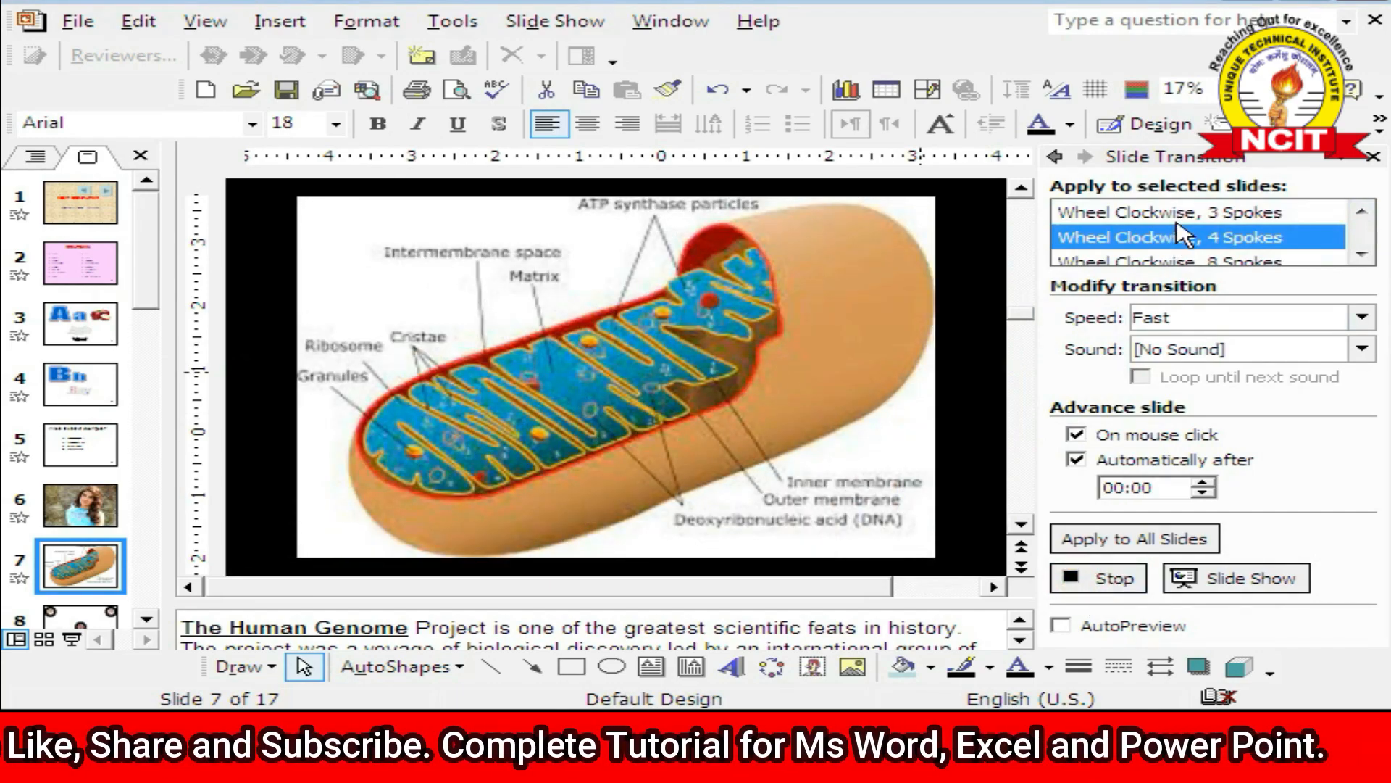
- Set slide 7's transition to Wheel Clockwise, 3 Spokes and play it
{"action": "left_click", "coordinate": [1181, 212]}
{"action": "left_click", "coordinate": [1103, 580]}
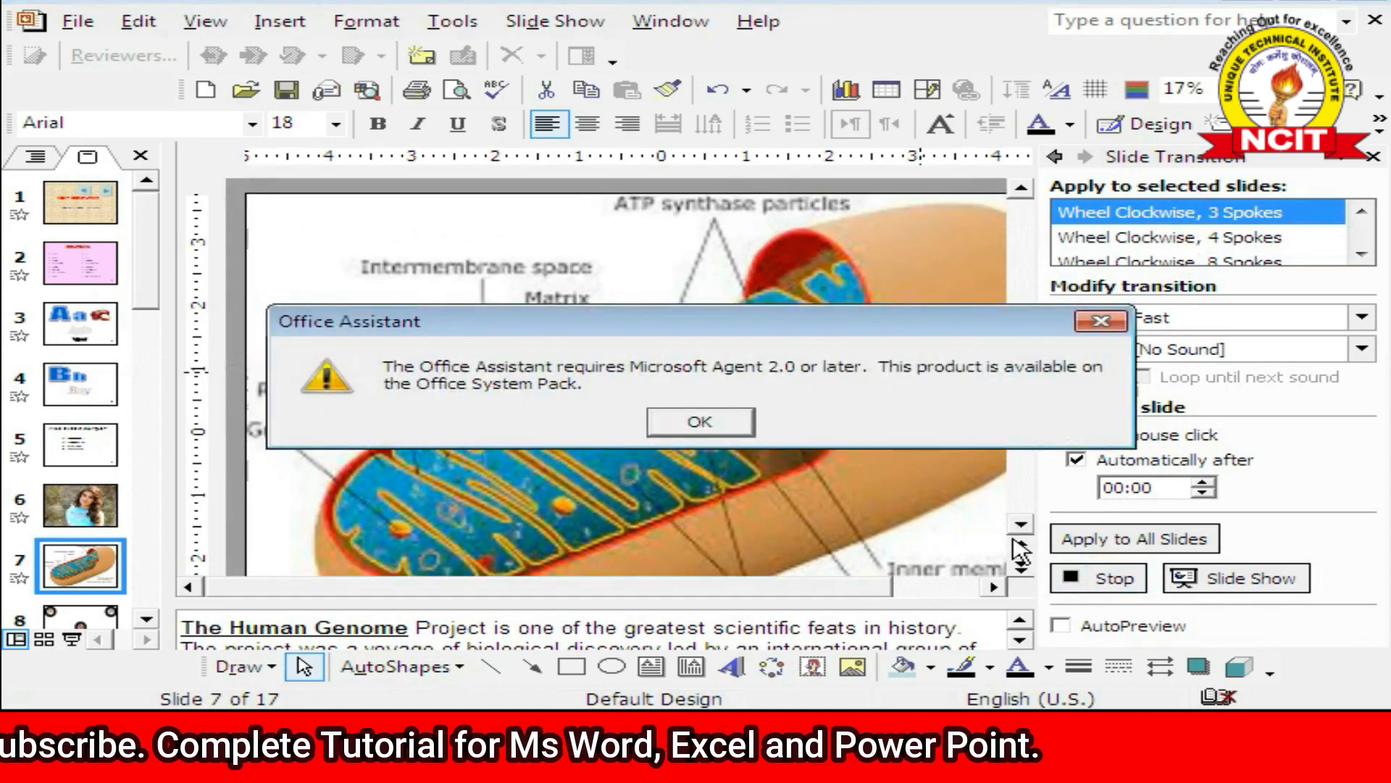
{"action": "left_click", "coordinate": [732, 431]}
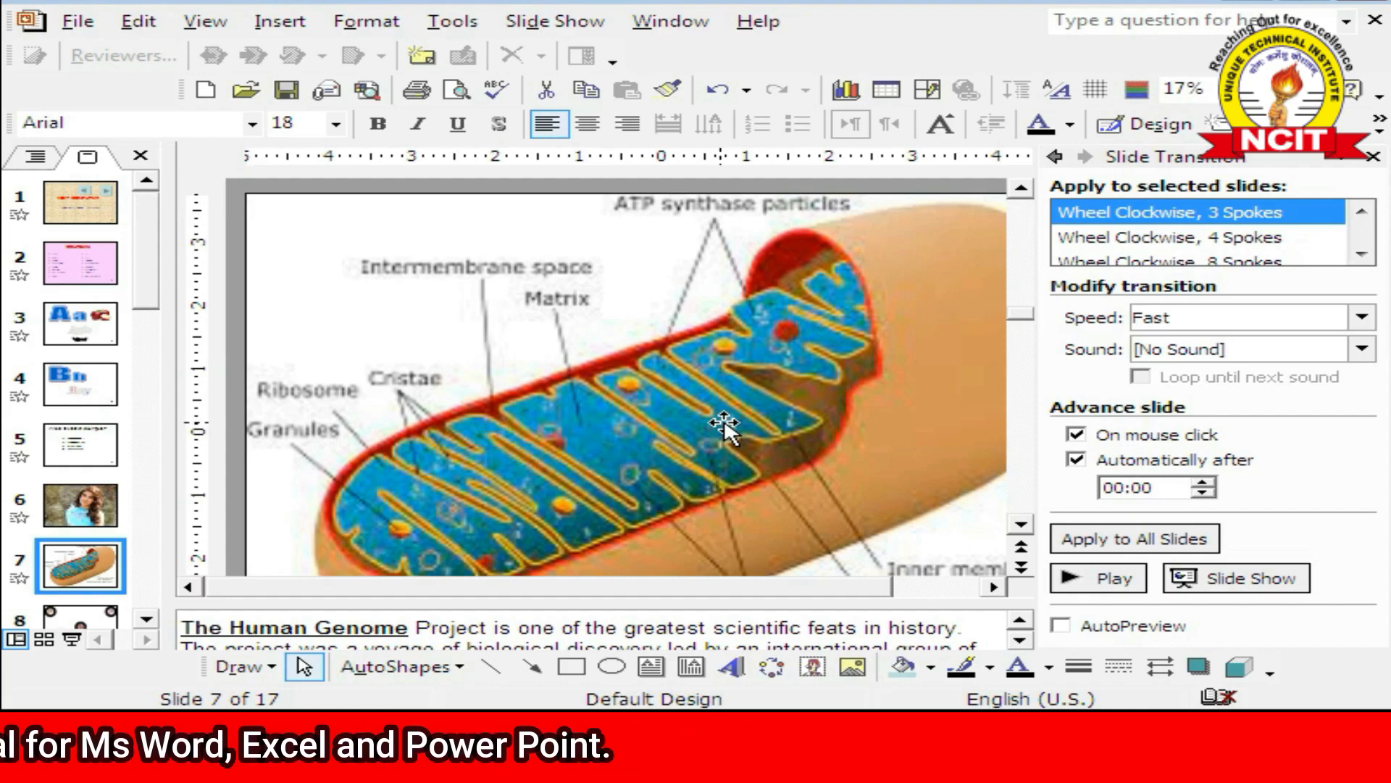
- Examine the available transition speeds and look through the list of transition sounds for slide 7 without changing either setting
{"action": "left_click", "coordinate": [1154, 321]}
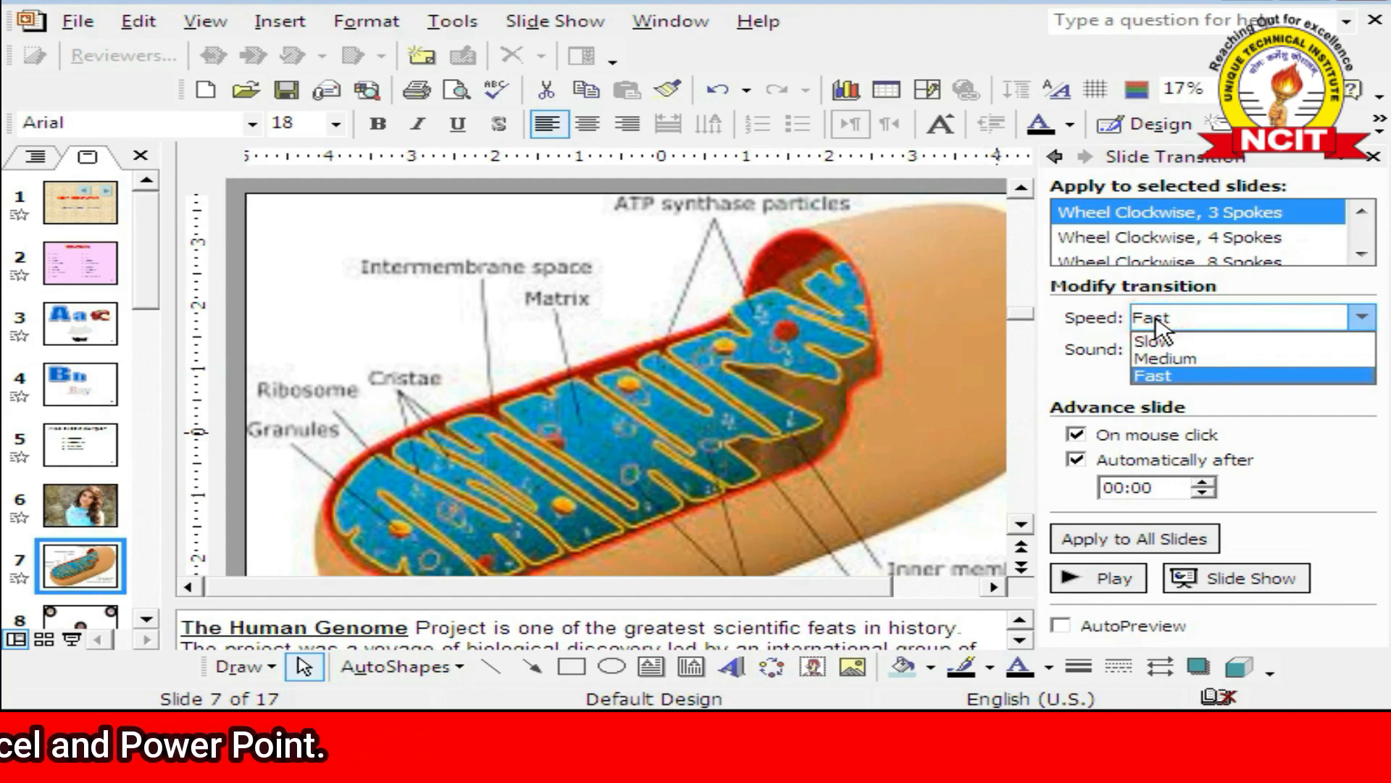
{"action": "left_click", "coordinate": [1174, 319]}
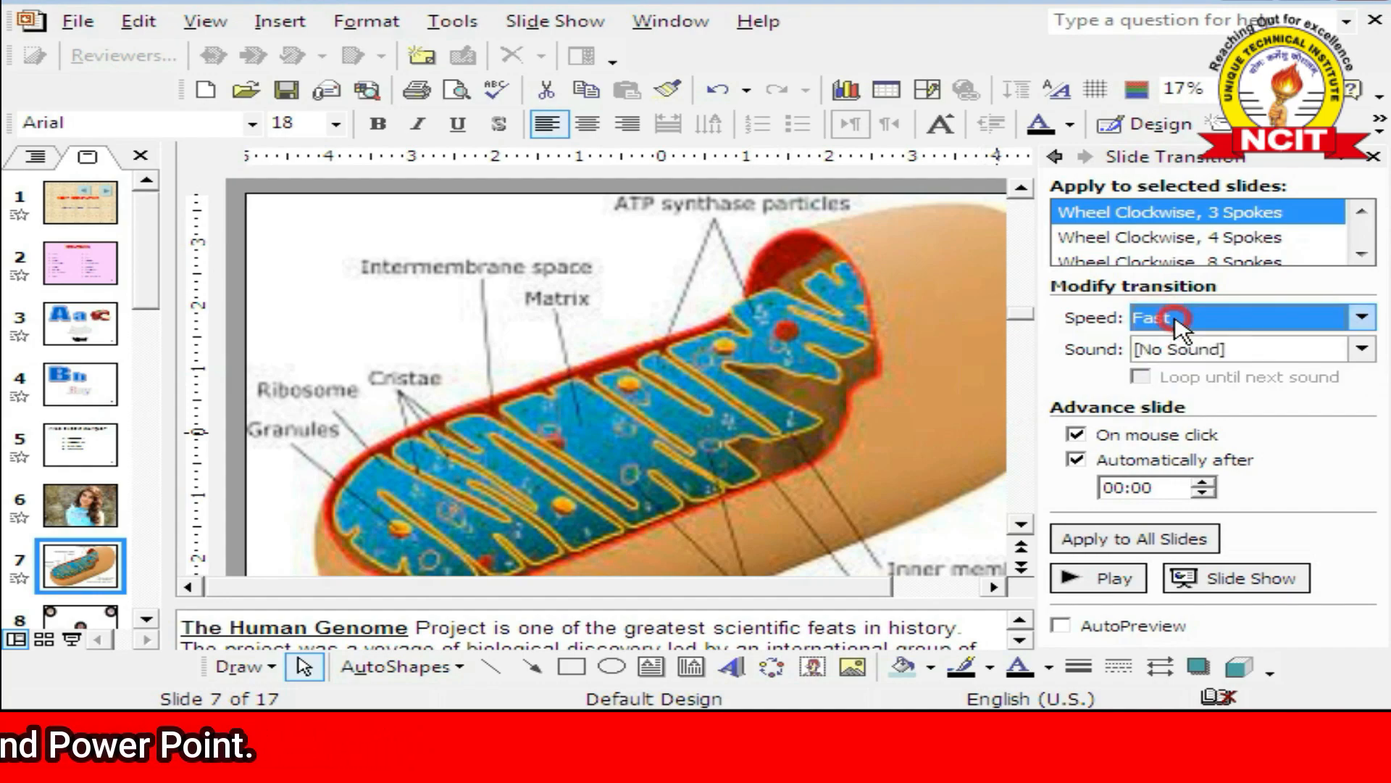
{"action": "left_click", "coordinate": [1154, 351]}
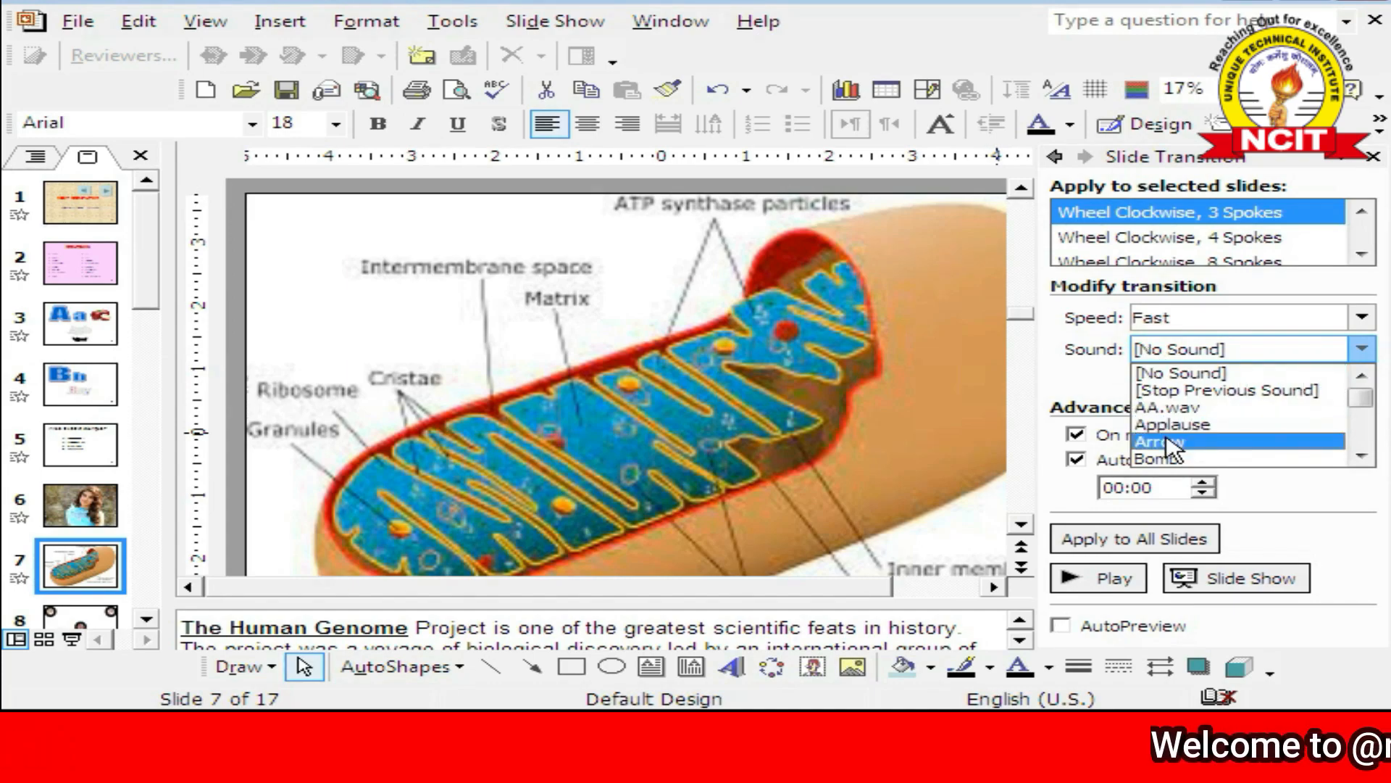
{"action": "left_click", "coordinate": [1361, 456]}
{"action": "left_click", "coordinate": [1361, 457]}
{"action": "left_click", "coordinate": [1361, 457]}
{"action": "left_click", "coordinate": [1361, 456]}
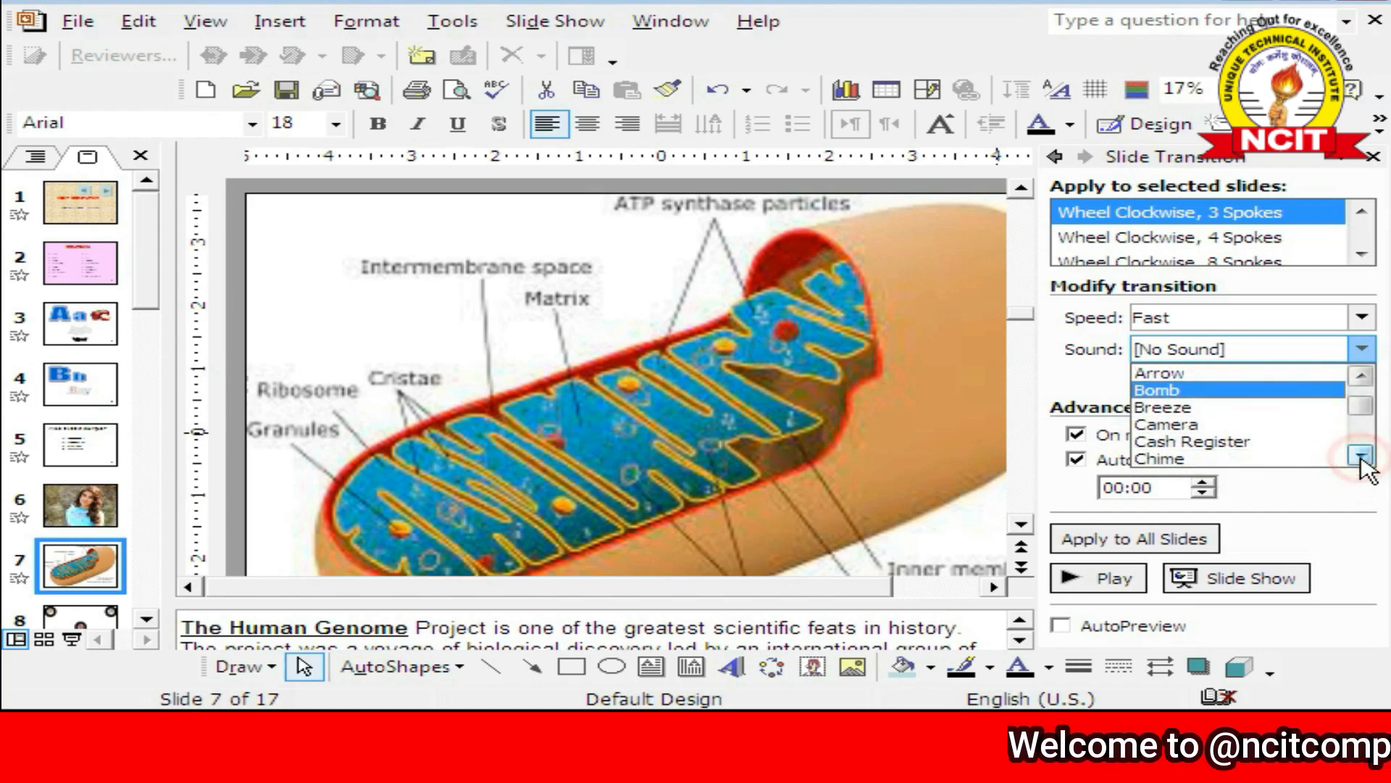
{"action": "left_click", "coordinate": [1361, 457]}
{"action": "left_click", "coordinate": [1361, 456]}
{"action": "left_click", "coordinate": [1361, 457]}
{"action": "left_click", "coordinate": [1361, 457]}
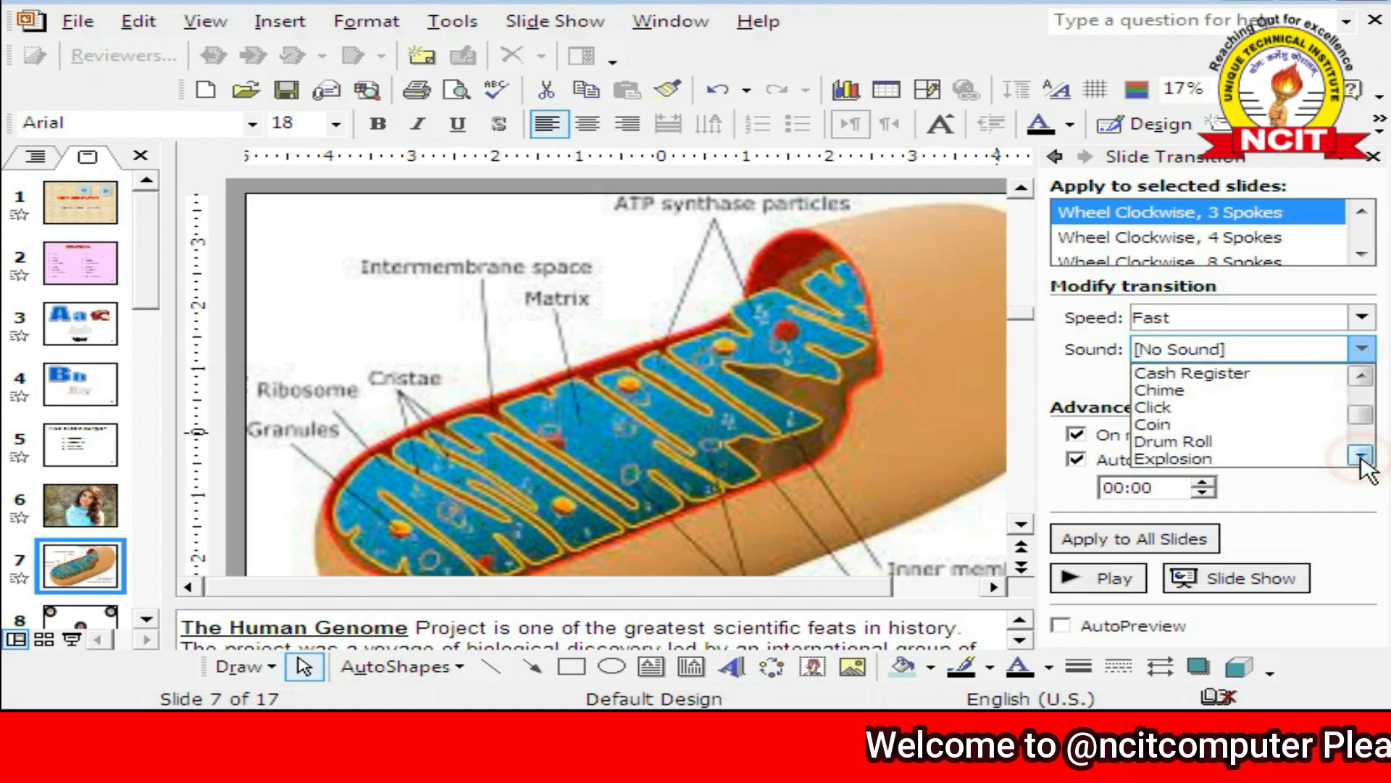
{"action": "left_click", "coordinate": [1361, 457]}
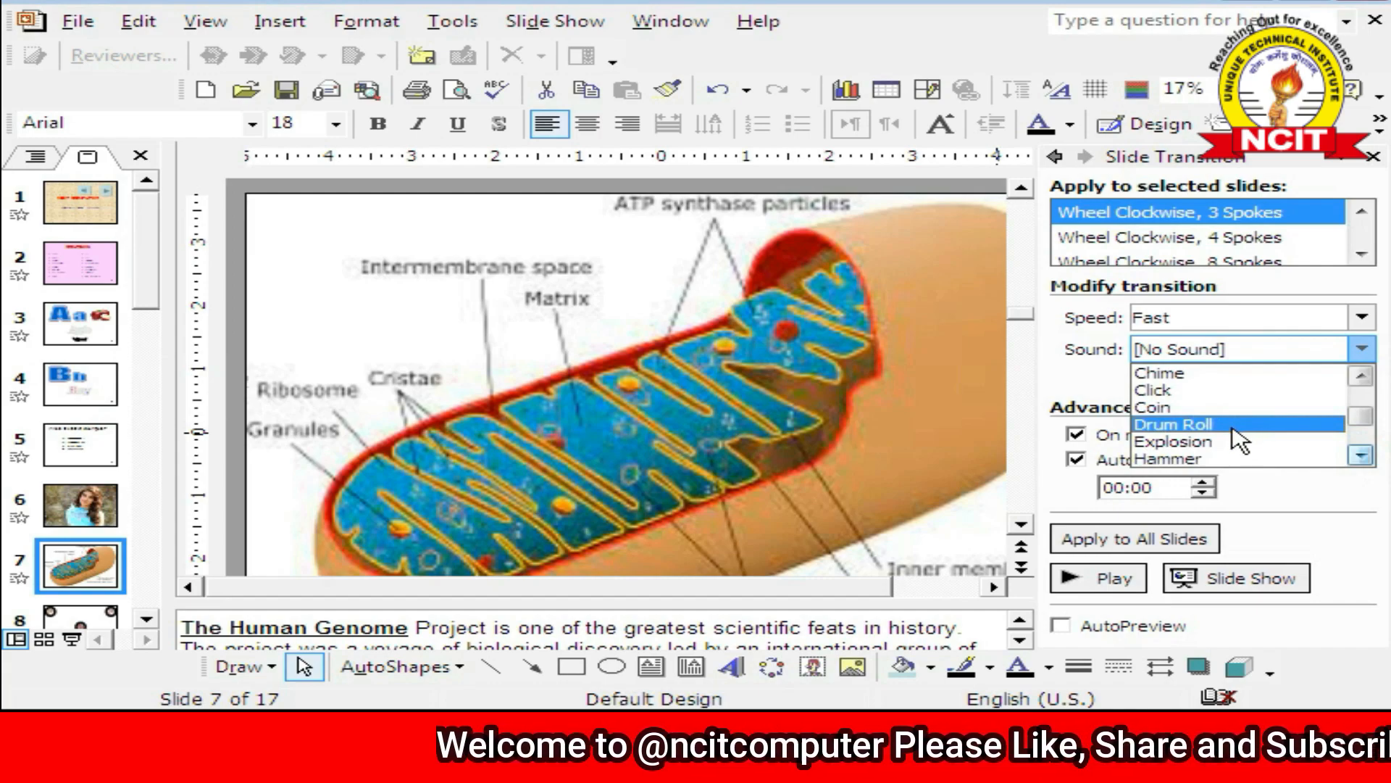
{"action": "left_click", "coordinate": [1053, 384]}
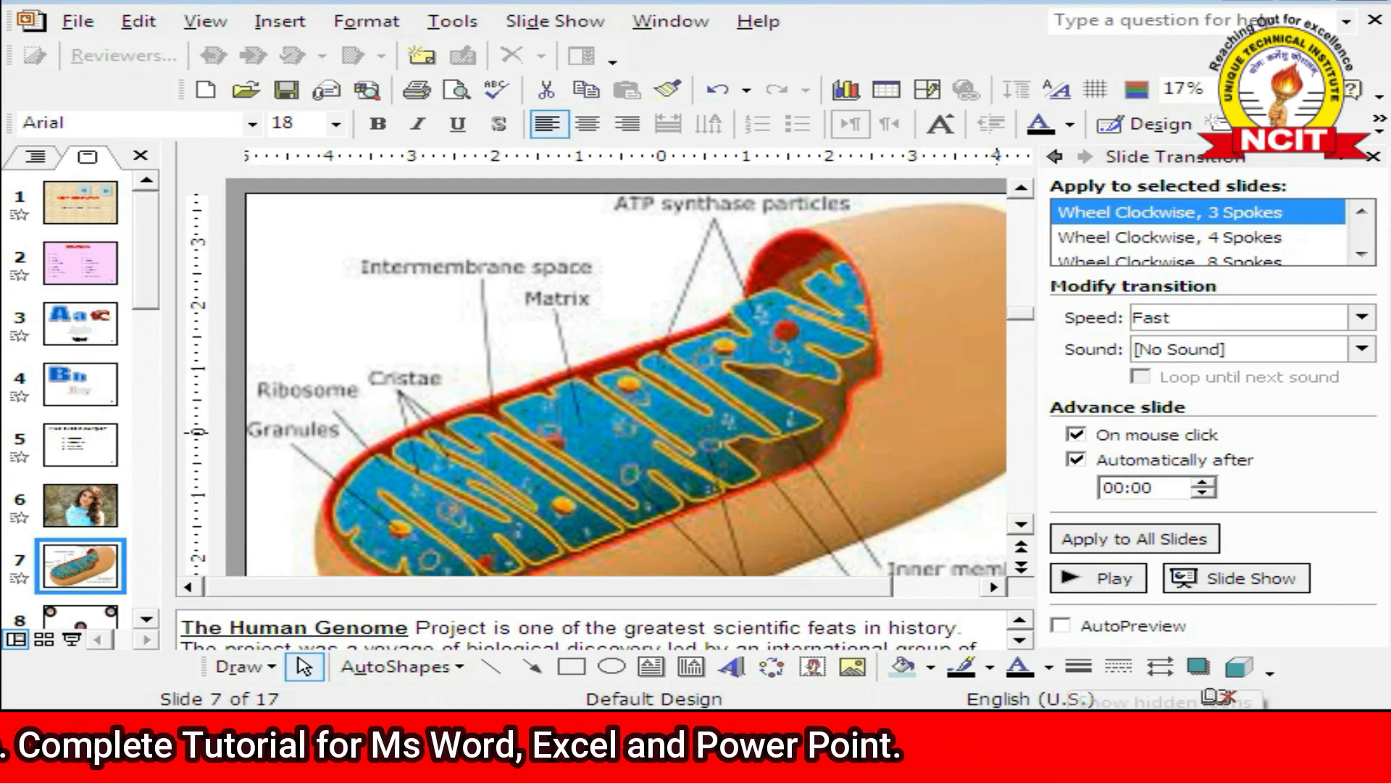
- Assign the custom sound file AA.wav from the Desktop as the transition sound of slide 1
{"action": "left_click", "coordinate": [555, 21]}
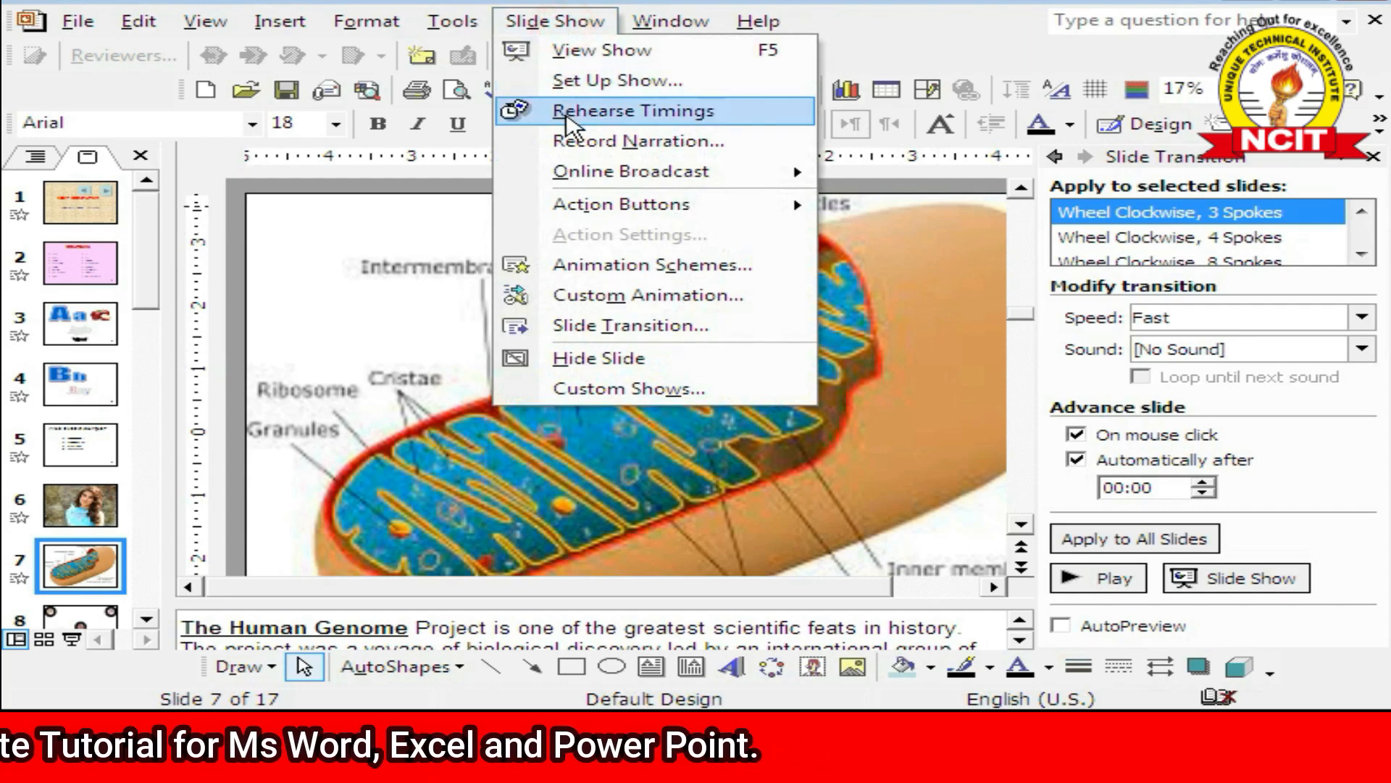
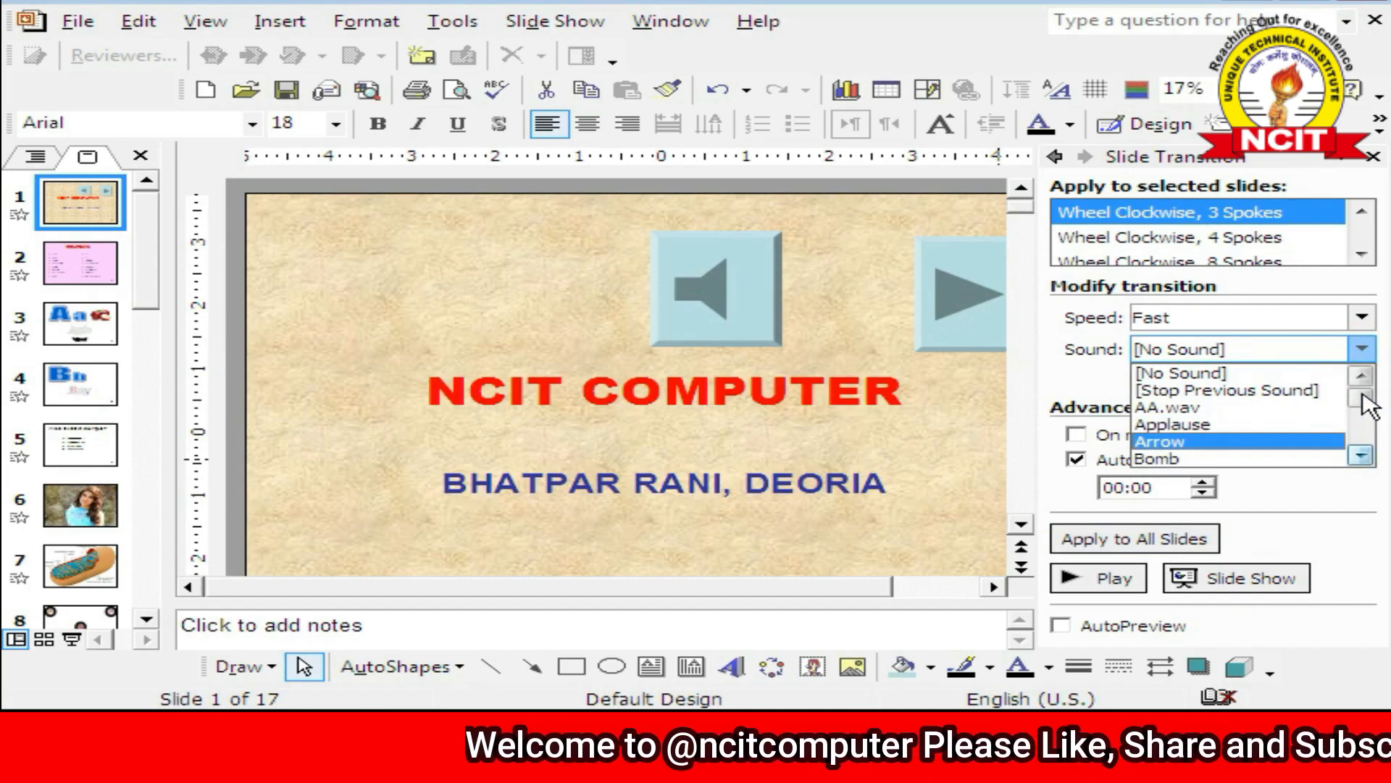
{"action": "left_click_drag", "start_coordinate": [1363, 399], "coordinate": [1364, 441]}
{"action": "left_click", "coordinate": [1206, 460]}
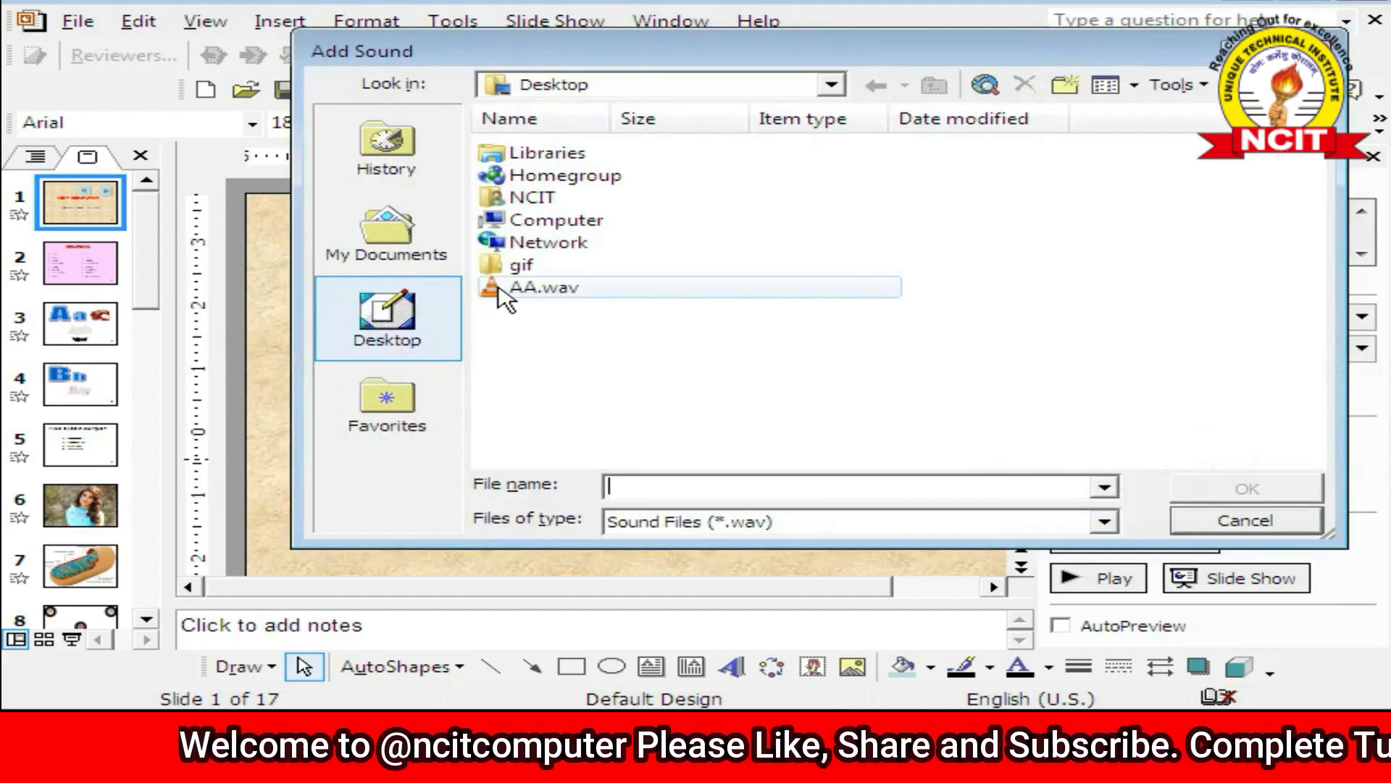
{"action": "left_click", "coordinate": [505, 293]}
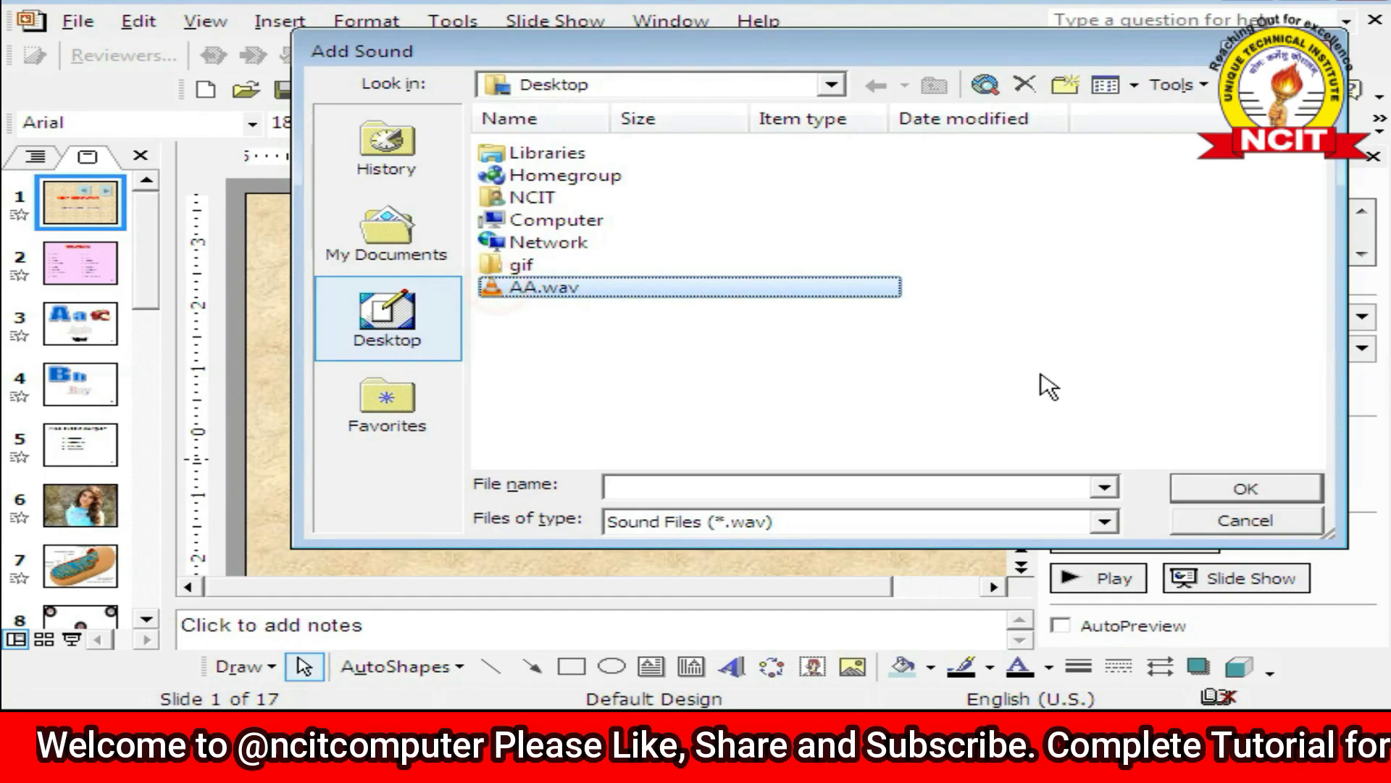
{"action": "left_click", "coordinate": [1243, 490]}
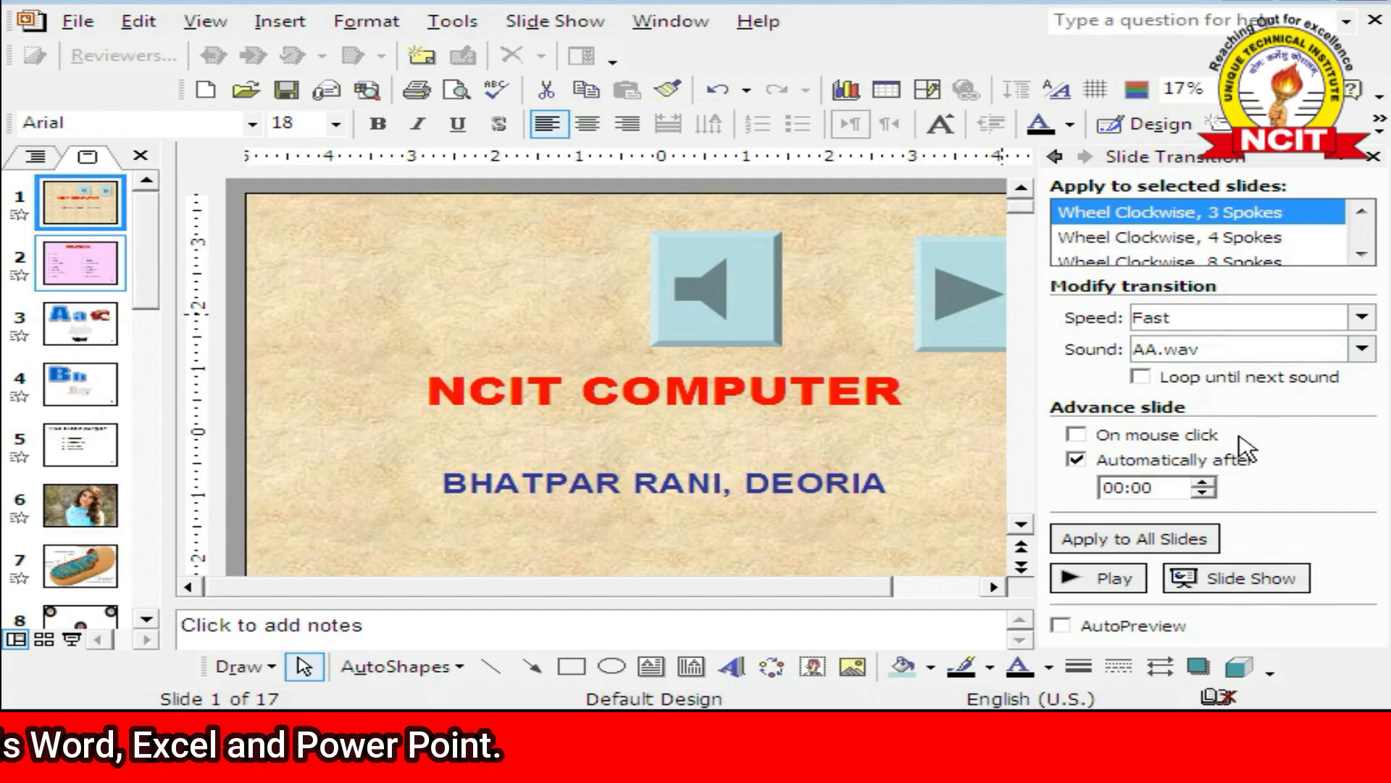
- Run the slide show from slide 1 through to the COURSES slide, end it, and compare the transition settings of slides 1 and 2
{"action": "left_click", "coordinate": [1223, 586]}
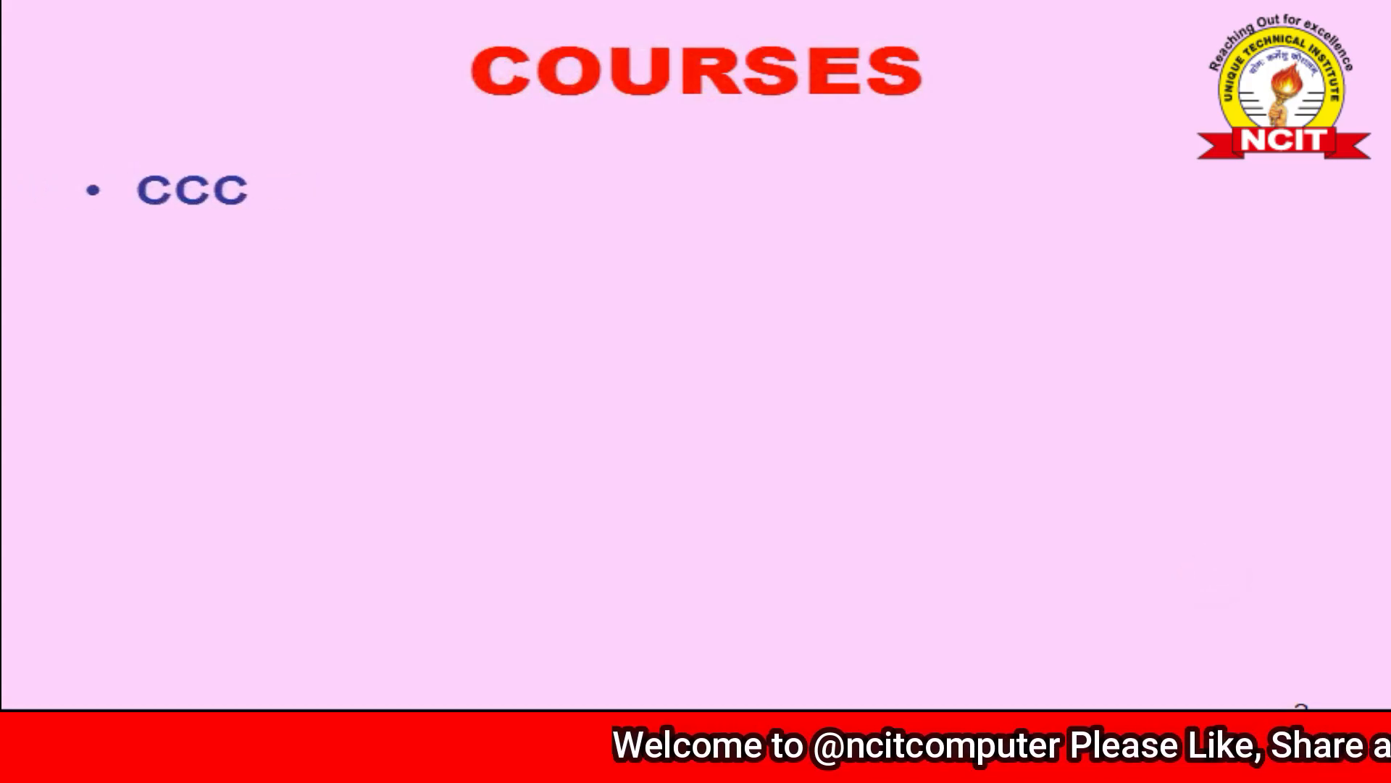
{"action": "key", "text": "Escape"}
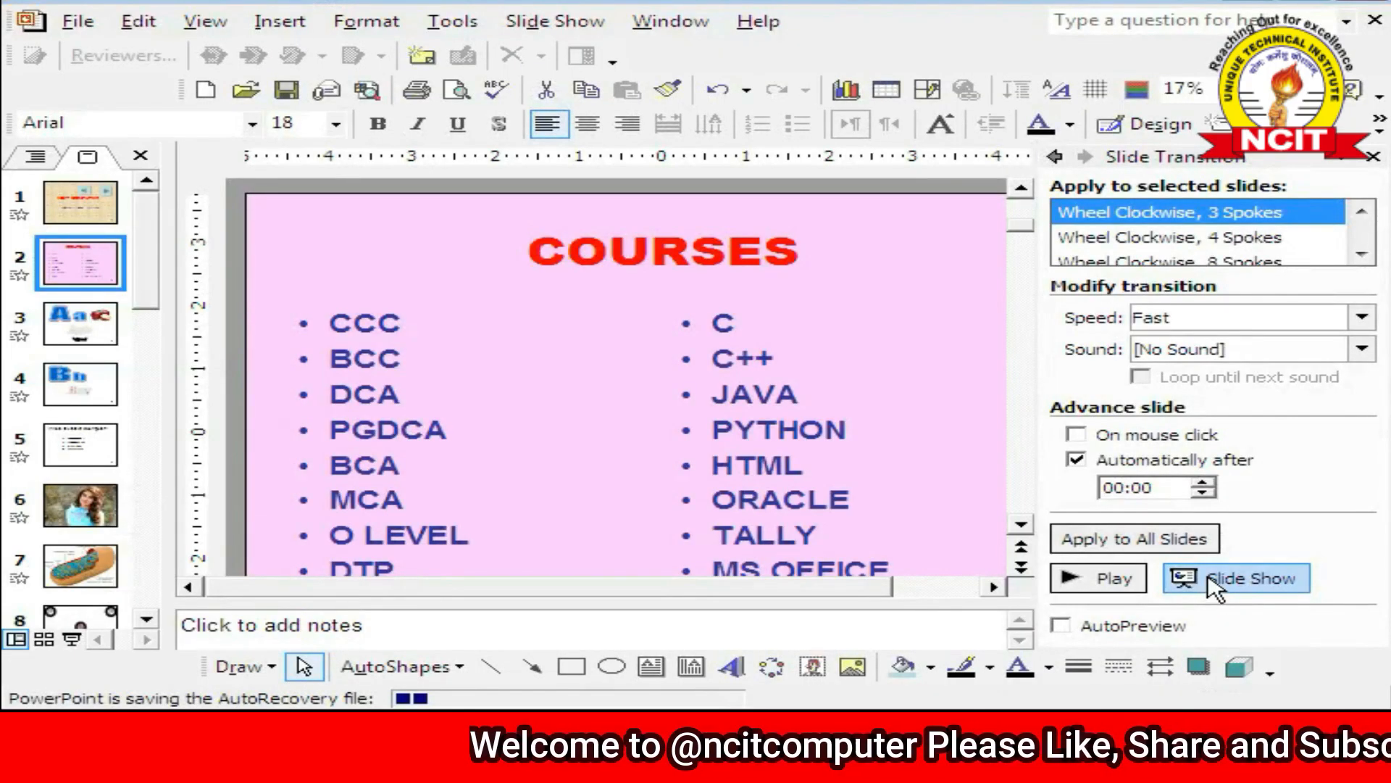
{"action": "left_click", "coordinate": [51, 212]}
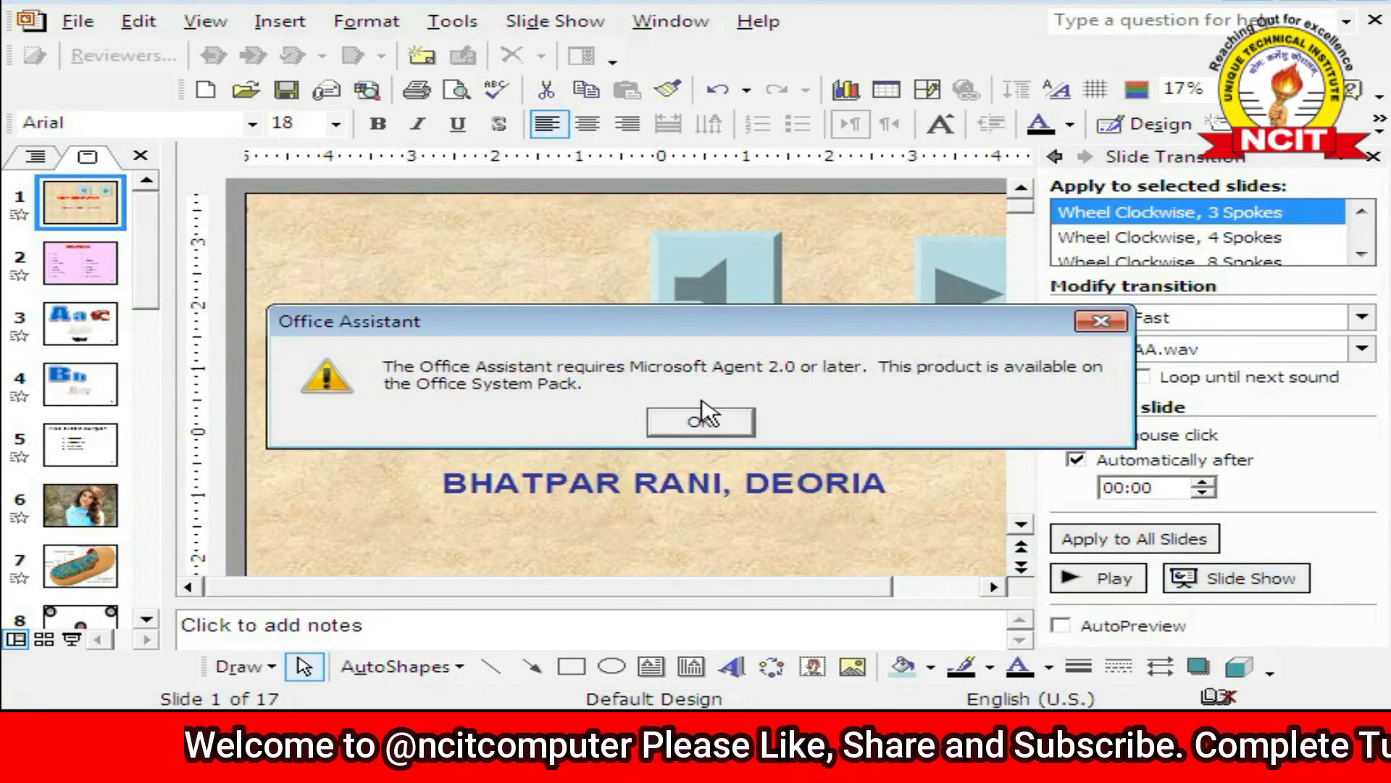
{"action": "left_click", "coordinate": [701, 418]}
{"action": "left_click", "coordinate": [105, 272]}
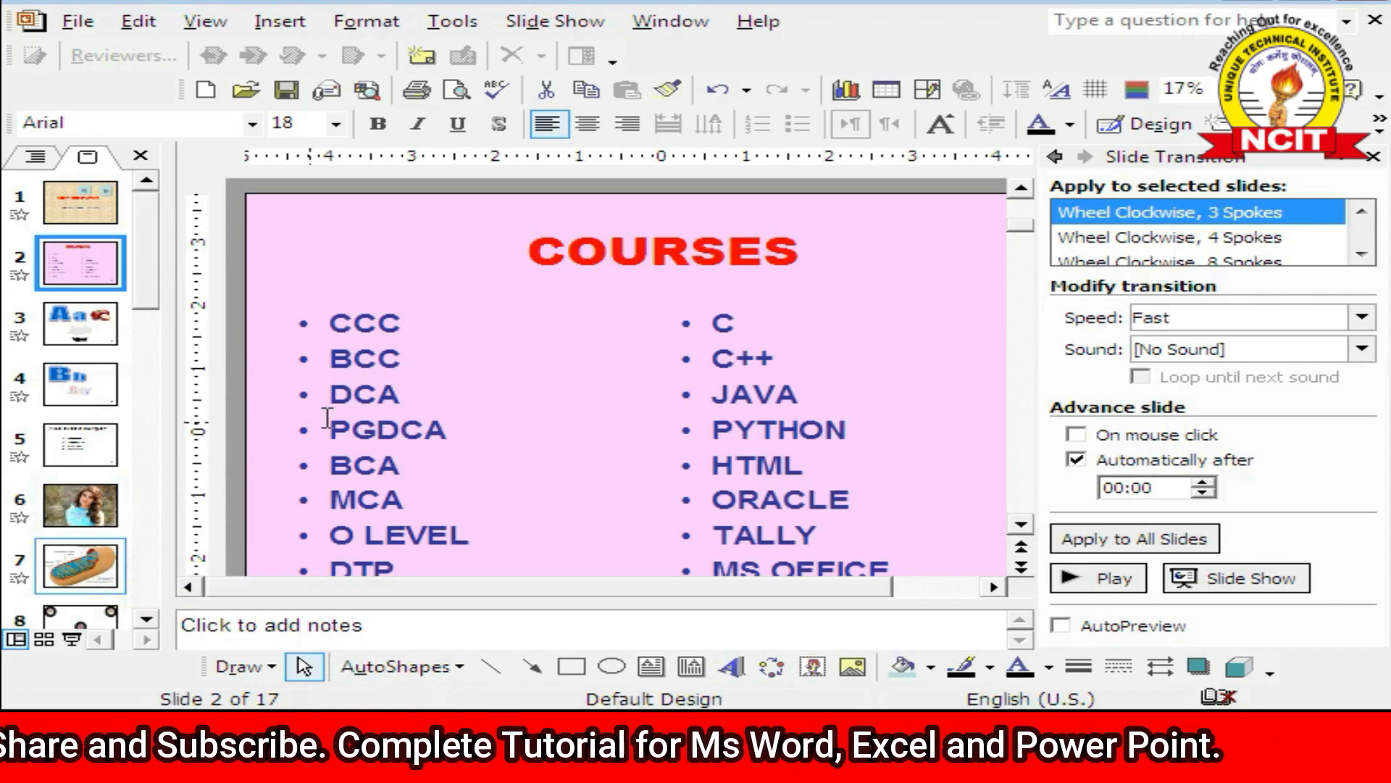
{"action": "left_click", "coordinate": [49, 206]}
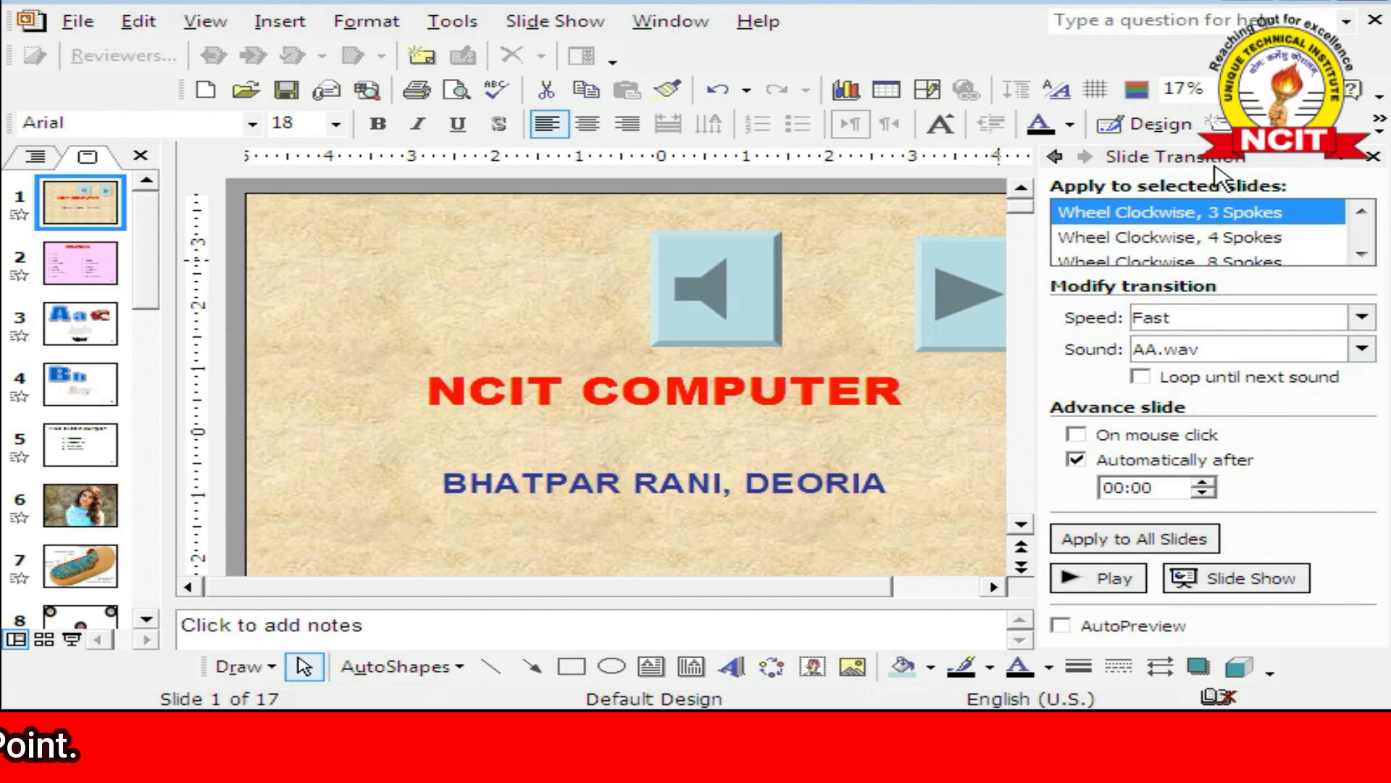
- Hide slide 2, the COURSES slide, from the slide show
{"action": "left_click", "coordinate": [537, 21]}
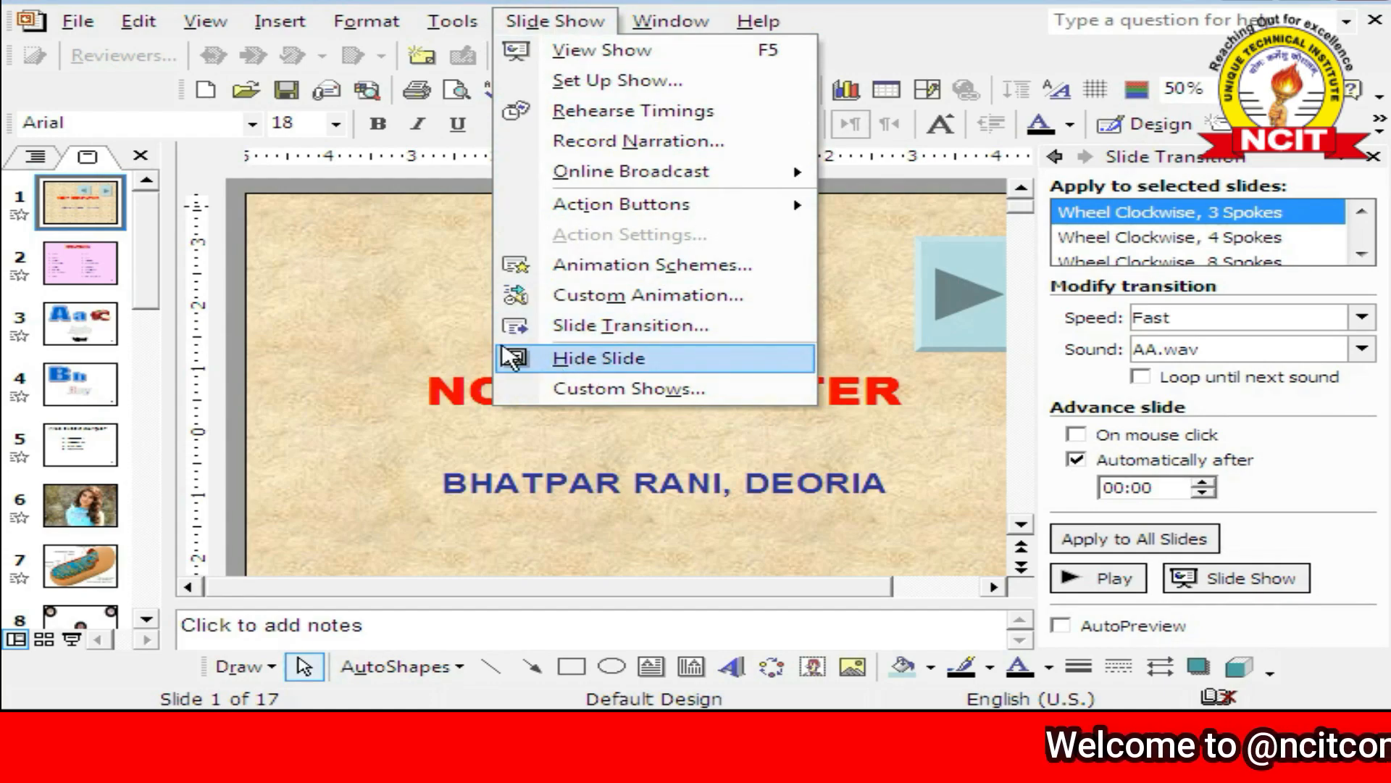
{"action": "left_click", "coordinate": [404, 280]}
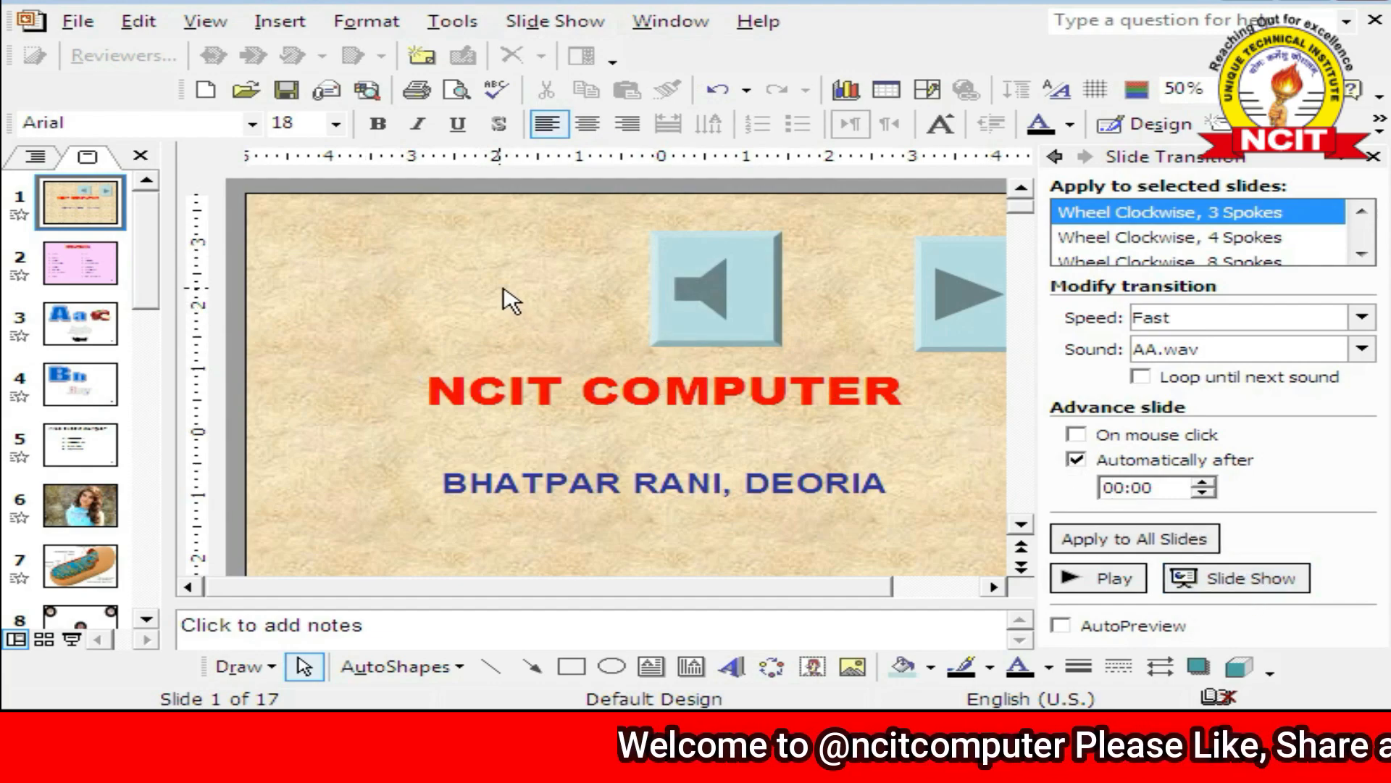
{"action": "left_click", "coordinate": [101, 289]}
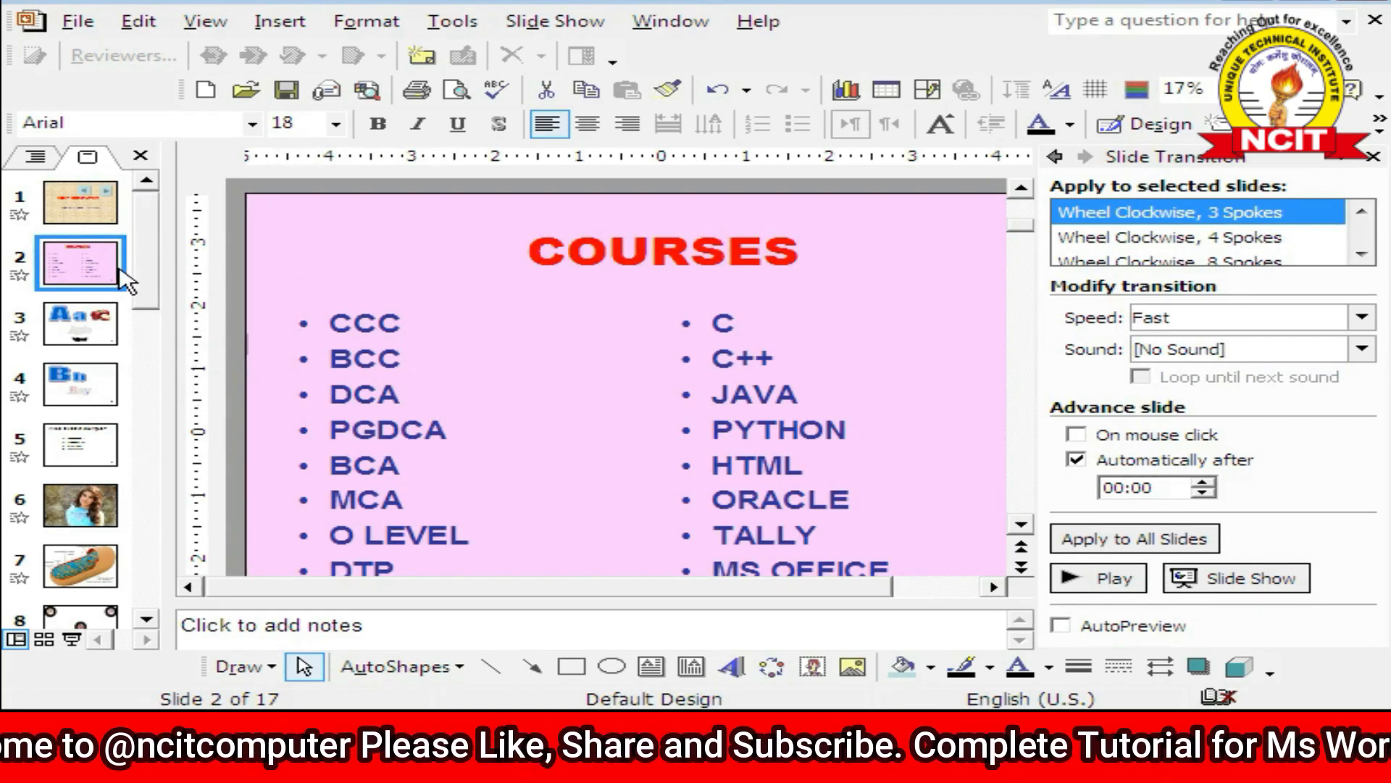
{"action": "left_click", "coordinate": [573, 25]}
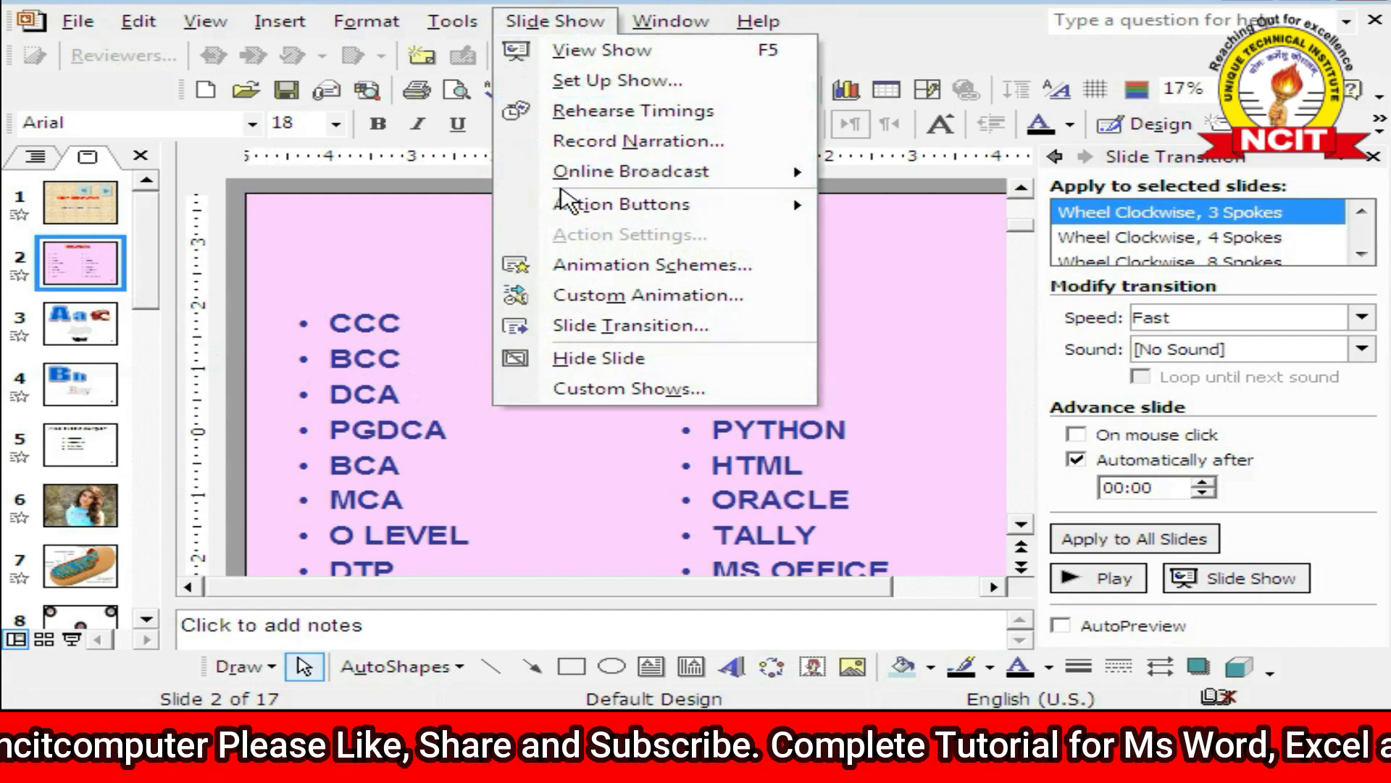
{"action": "left_click", "coordinate": [613, 359]}
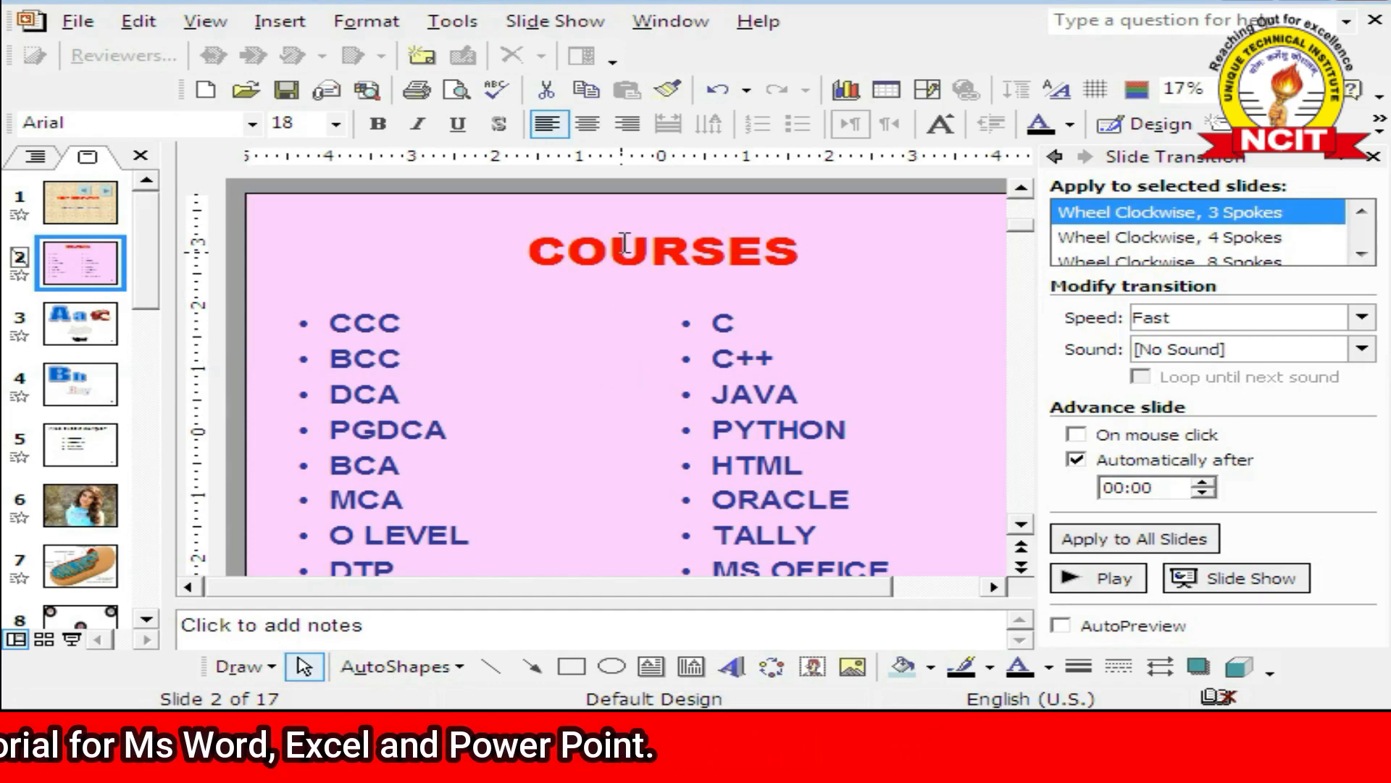
- Run the slide show from the first slide to check the order with slide 2 hidden, end it, and reselect slide 2
{"action": "left_click", "coordinate": [542, 21]}
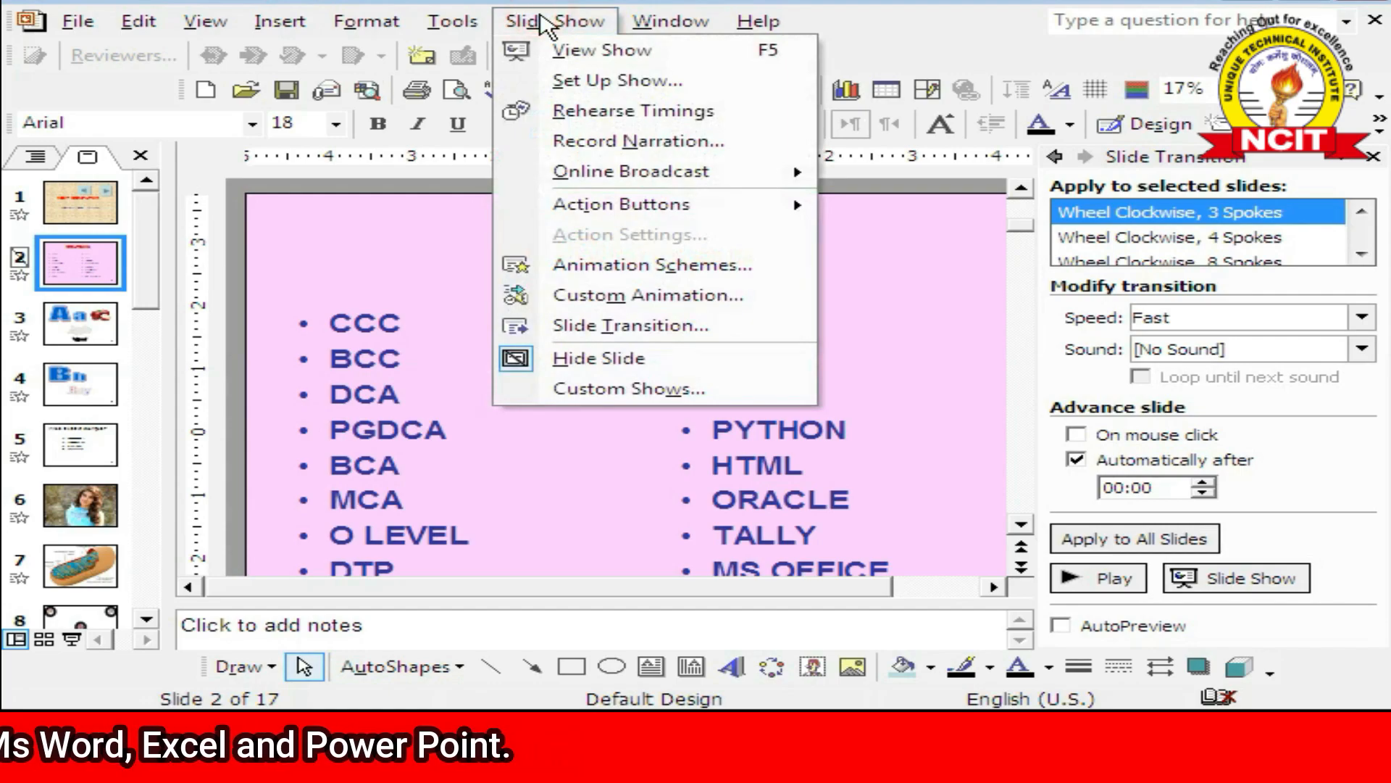
{"action": "left_click", "coordinate": [559, 49]}
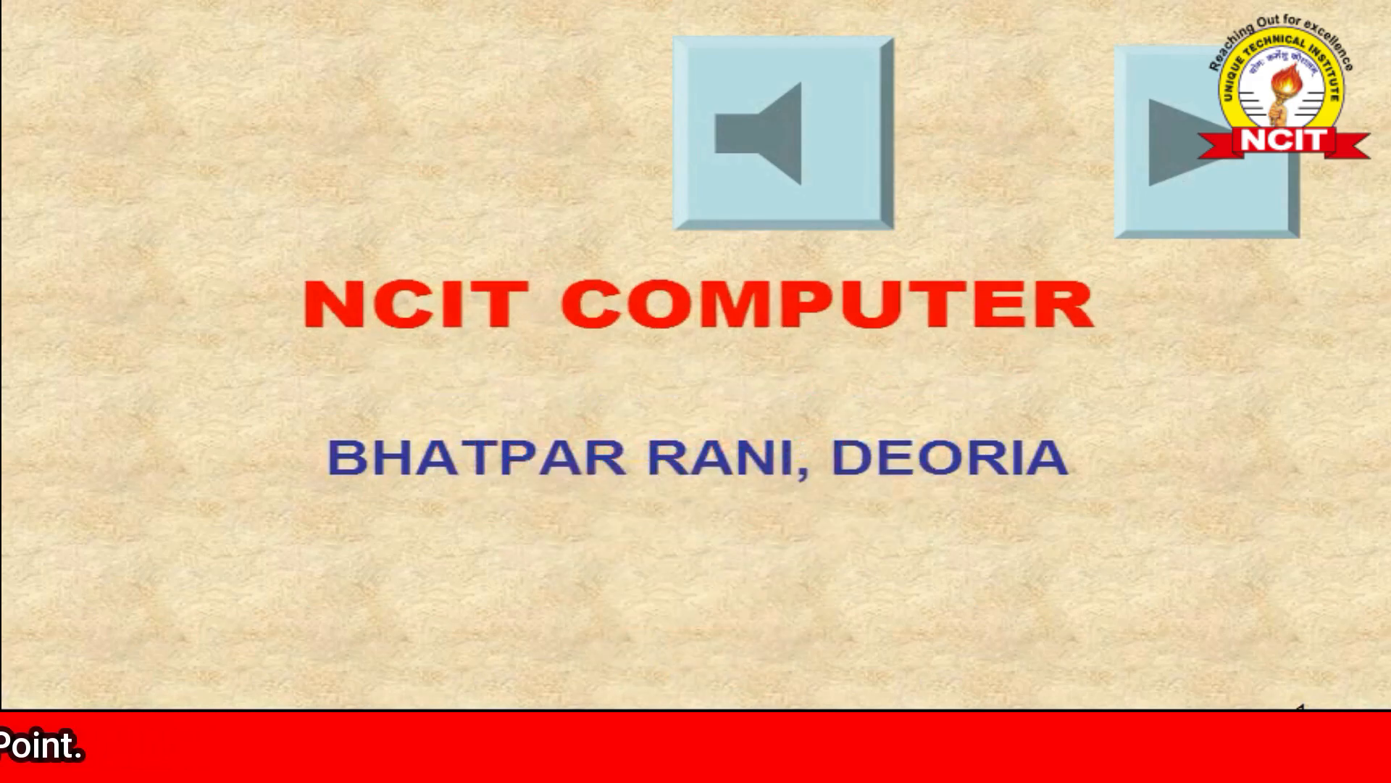
{"action": "key", "text": "Return"}
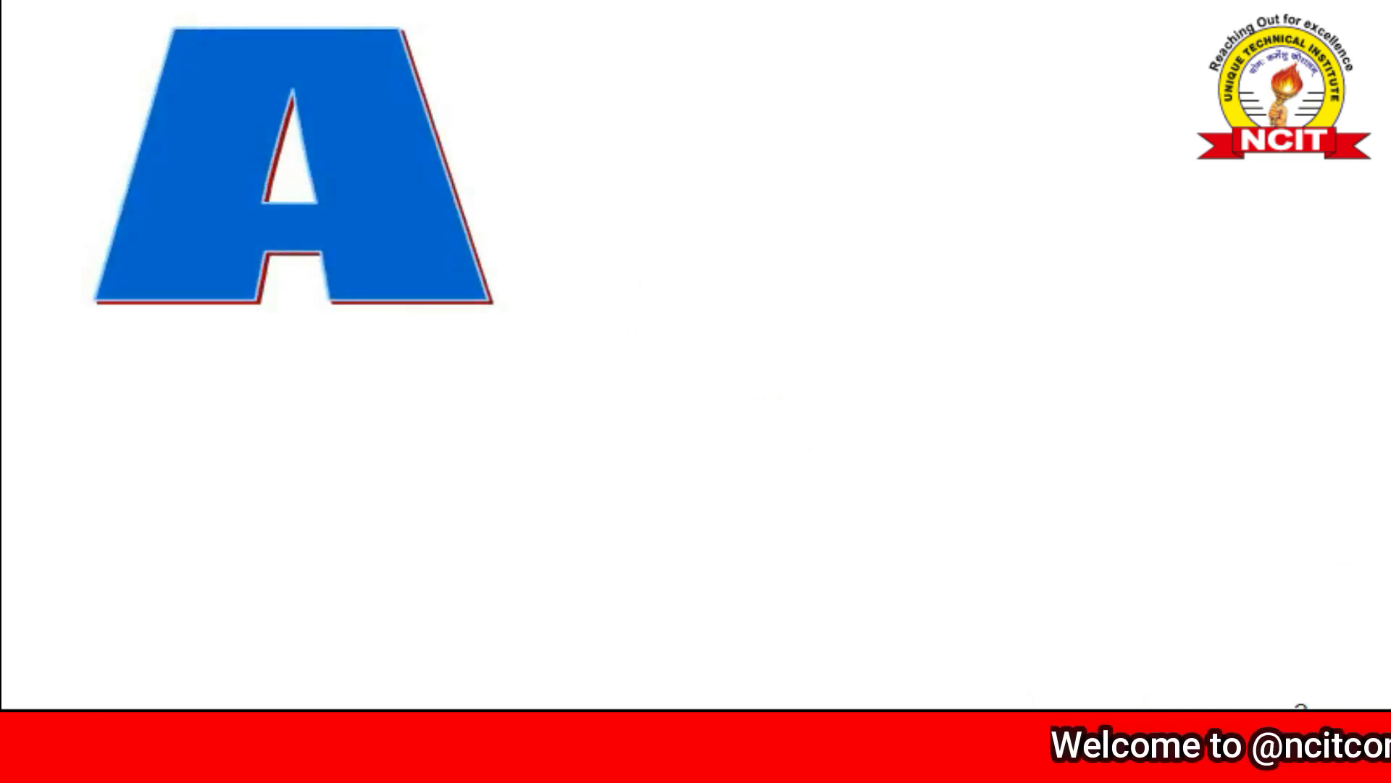
{"action": "key", "text": "Escape"}
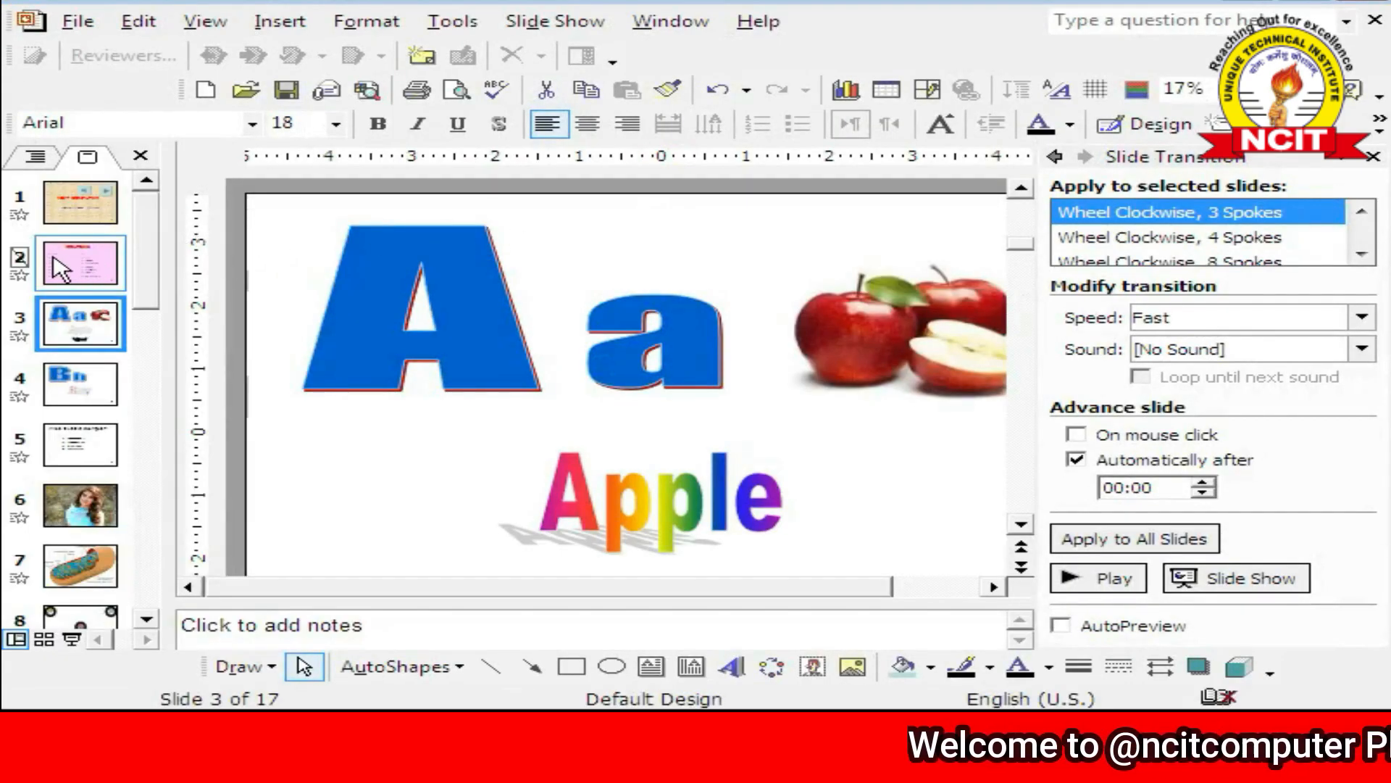
{"action": "left_click", "coordinate": [54, 259]}
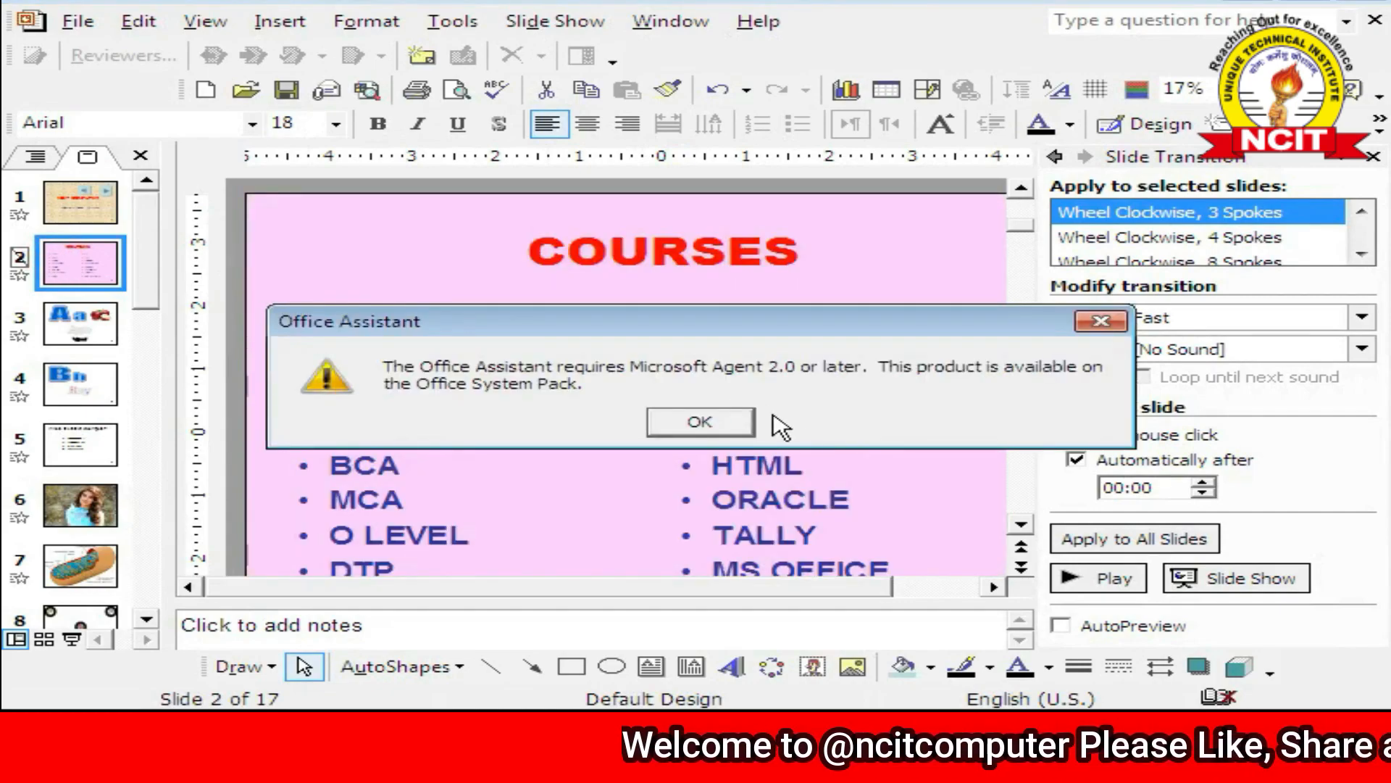
{"action": "left_click", "coordinate": [732, 422]}
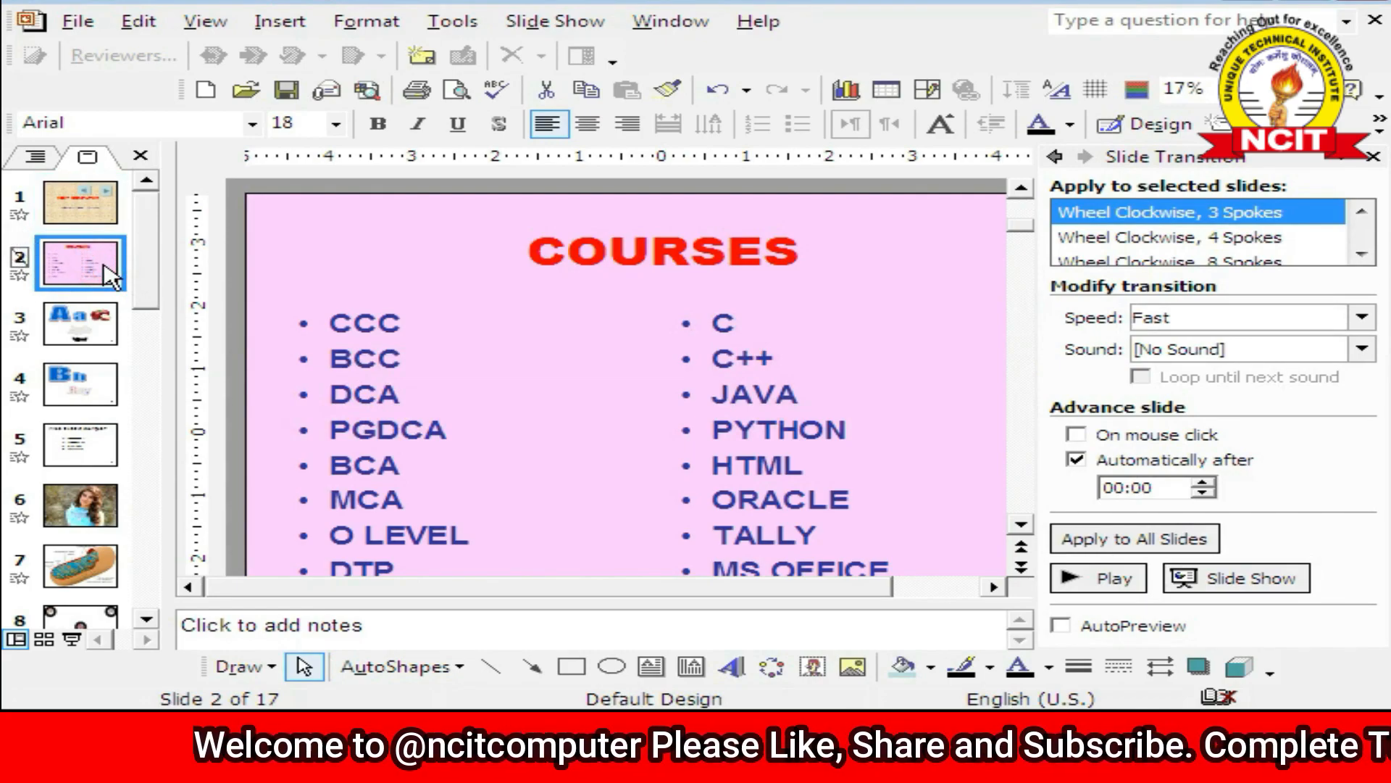
- Unhide slide 2, the COURSES slide, so that it is included in the slide show again
{"action": "left_click", "coordinate": [580, 24]}
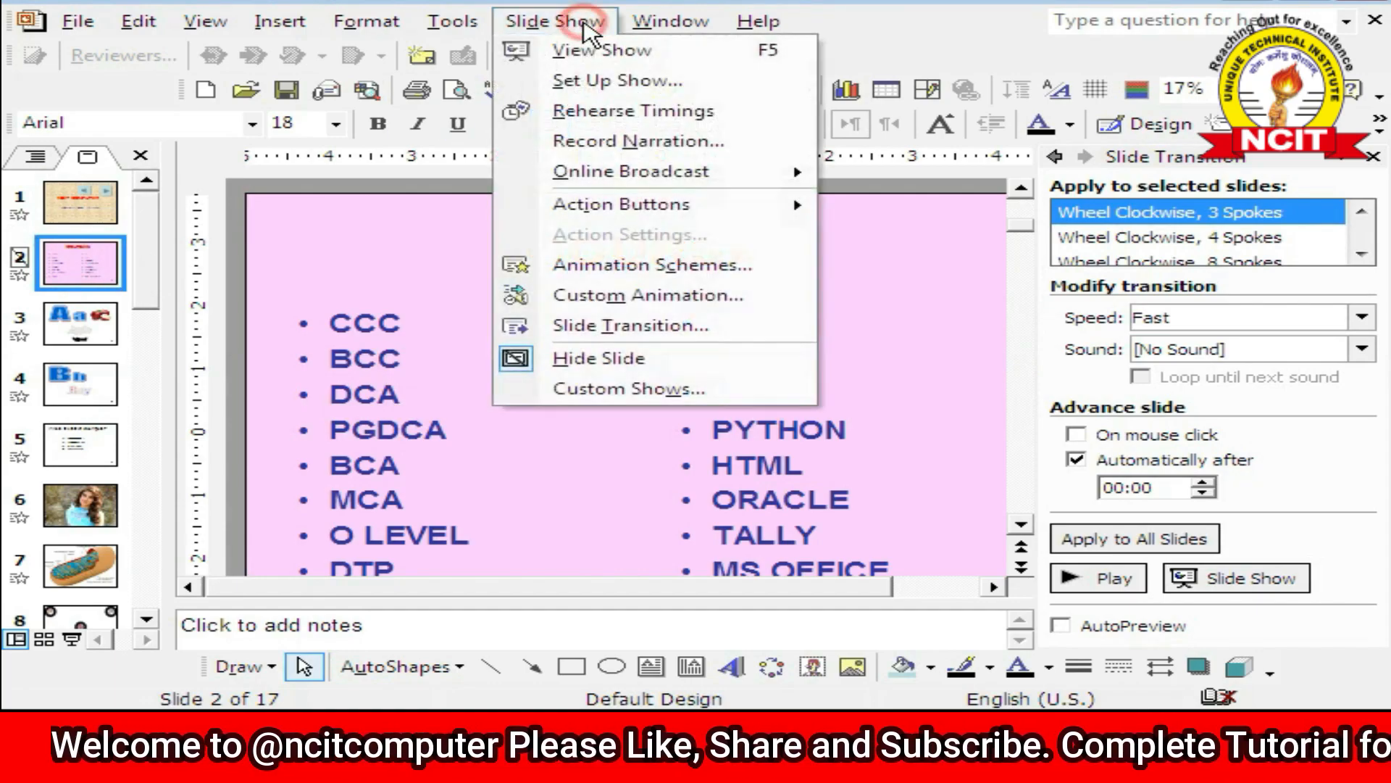
{"action": "left_click", "coordinate": [580, 360]}
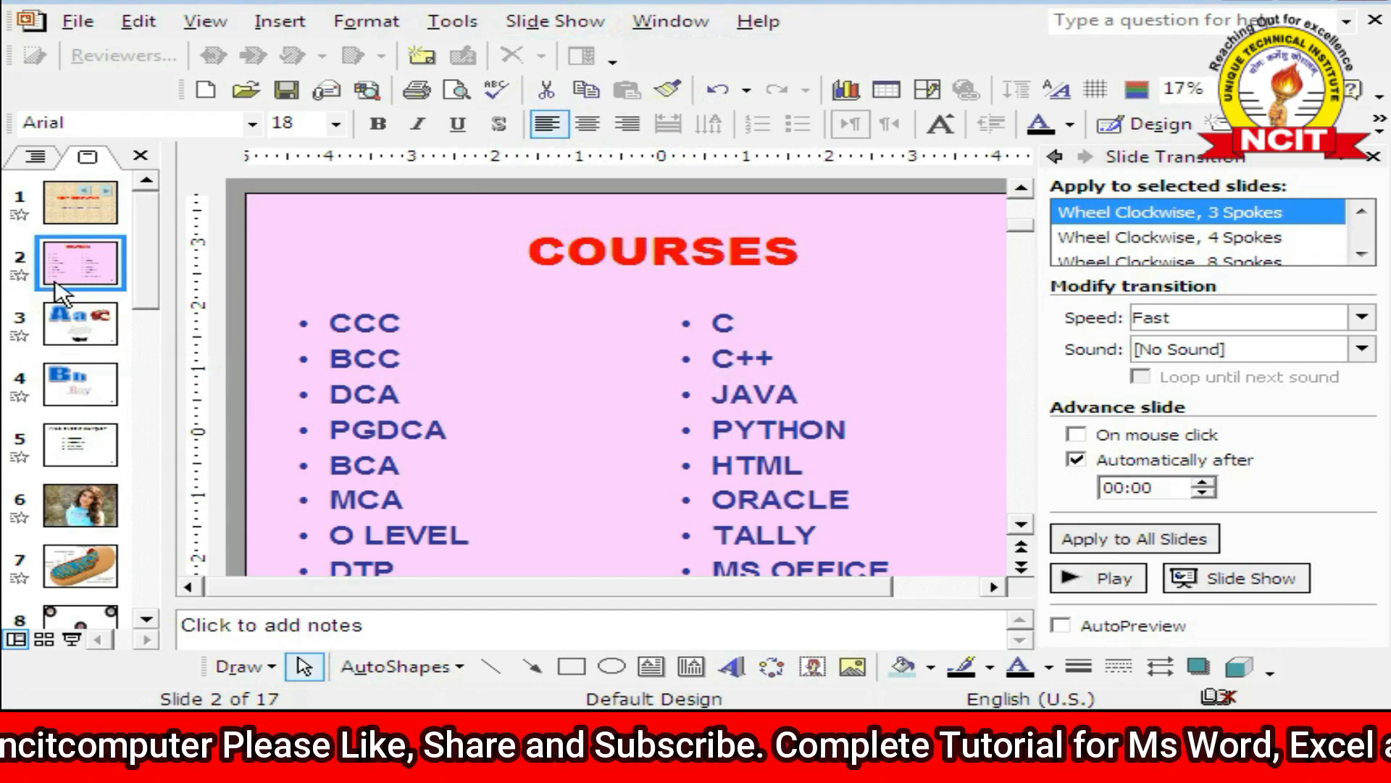
{"action": "left_click", "coordinate": [67, 218]}
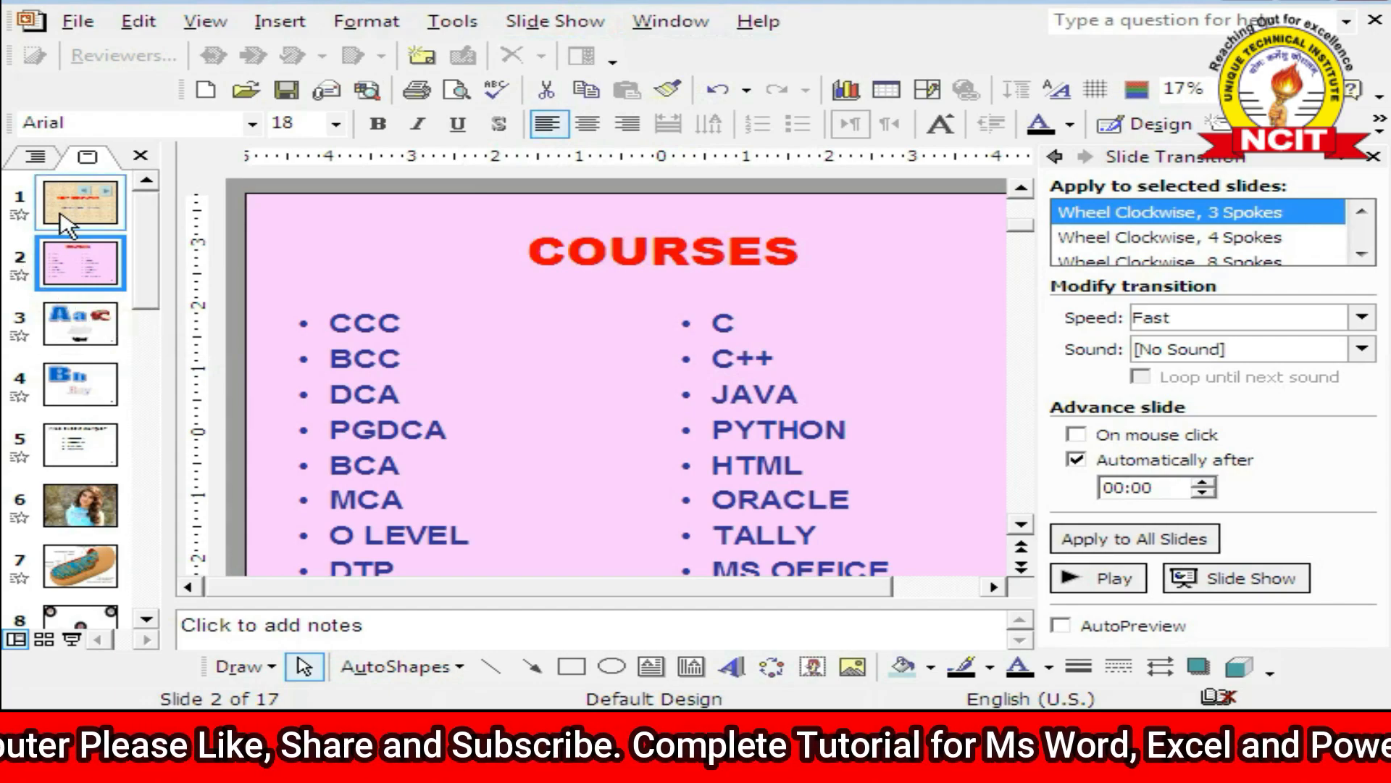
- Run the slide show from the first slide through to the unhidden COURSES slide, end it, and dismiss the Office Assistant message
{"action": "left_click", "coordinate": [573, 21]}
{"action": "left_click", "coordinate": [589, 46]}
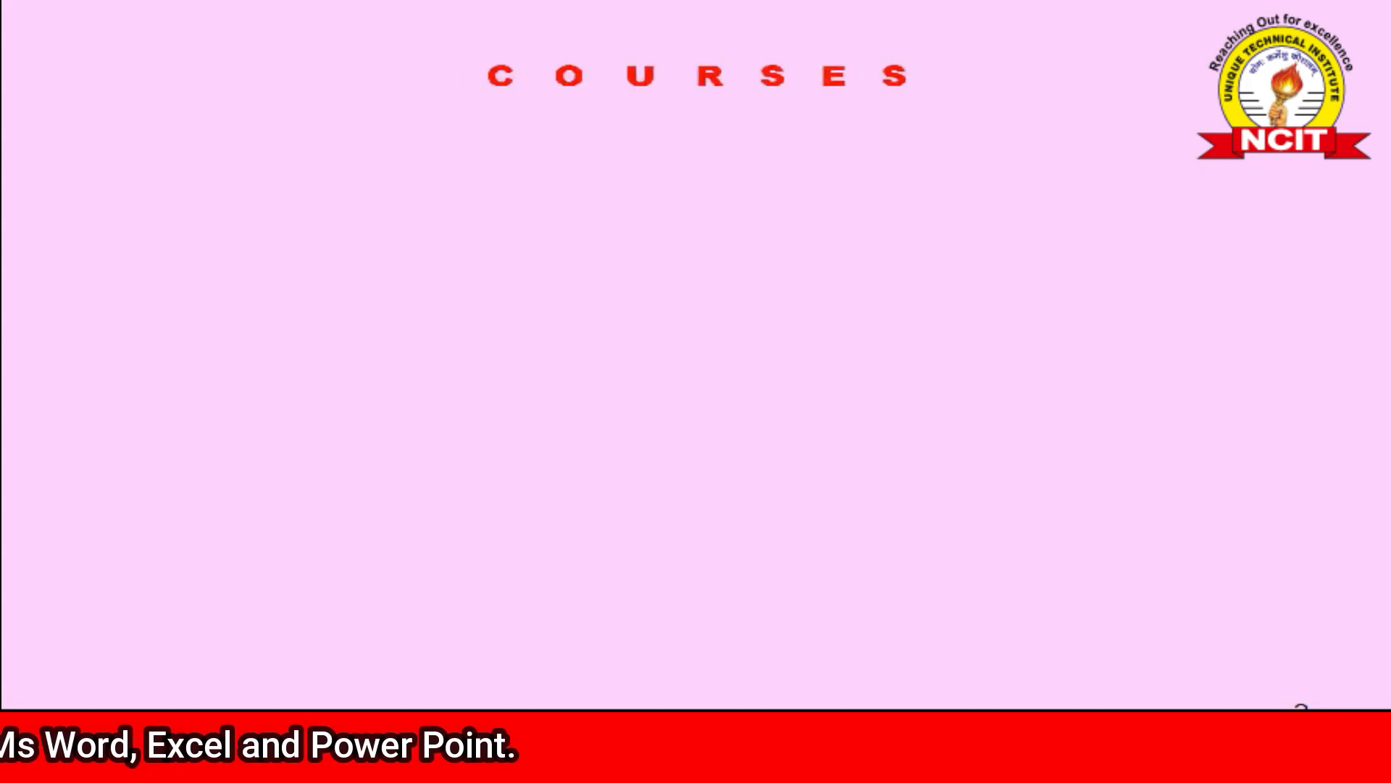
{"action": "key", "text": "Escape"}
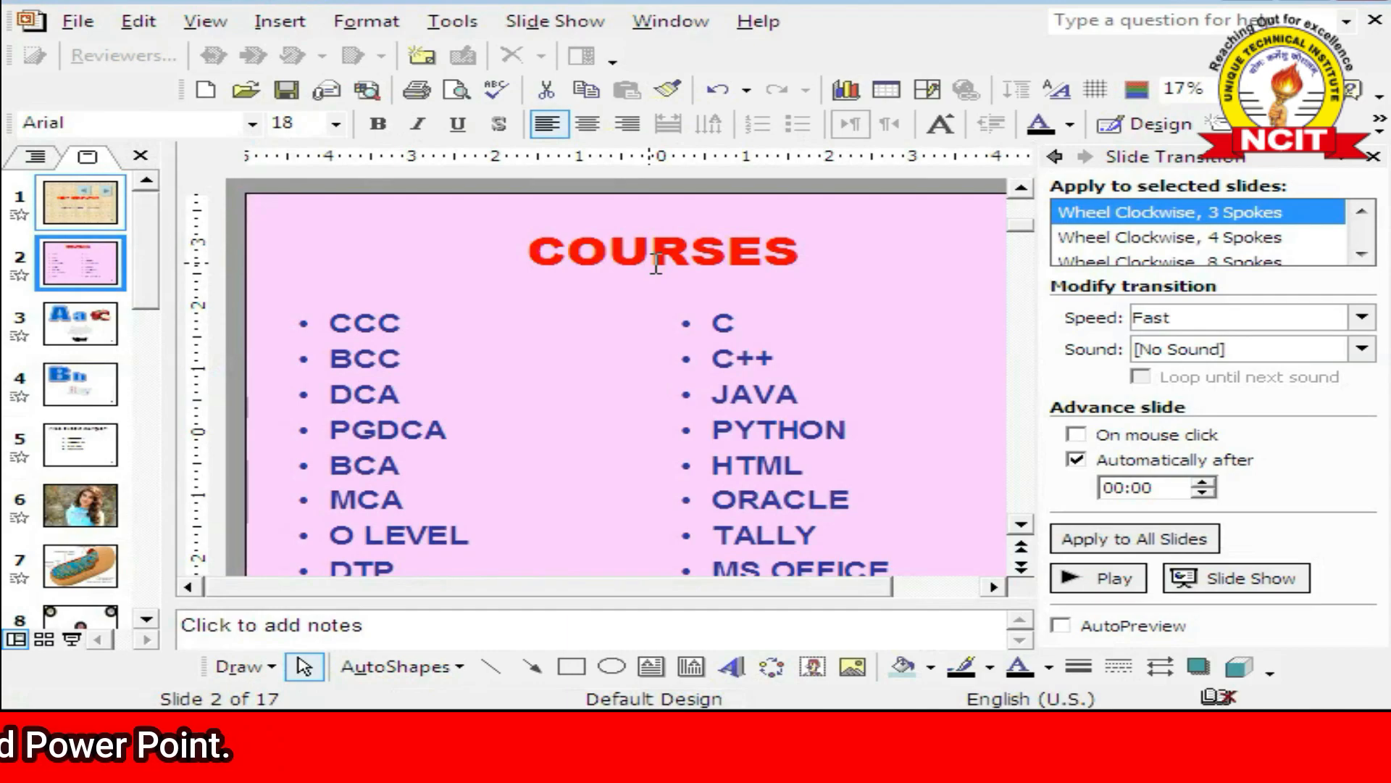
{"action": "key", "text": "F1"}
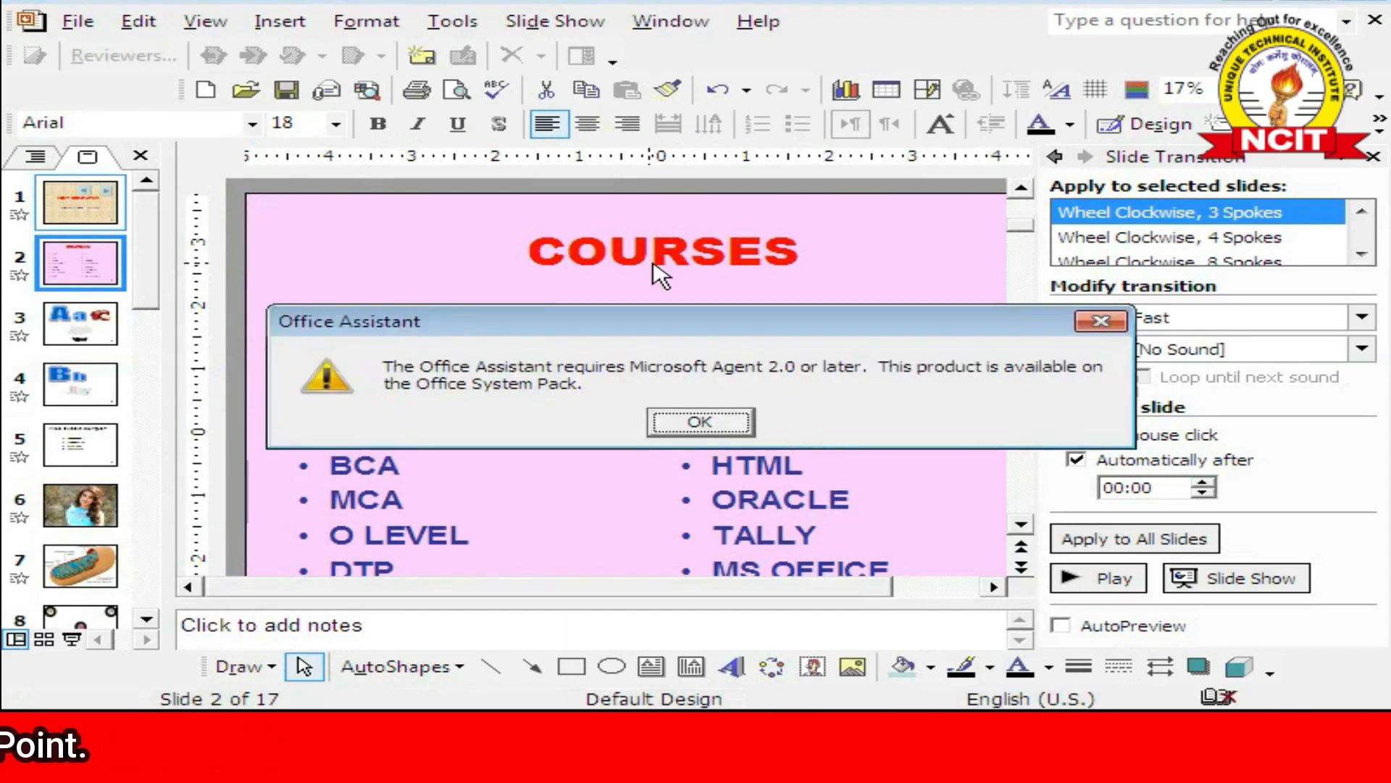
{"action": "left_click", "coordinate": [700, 422]}
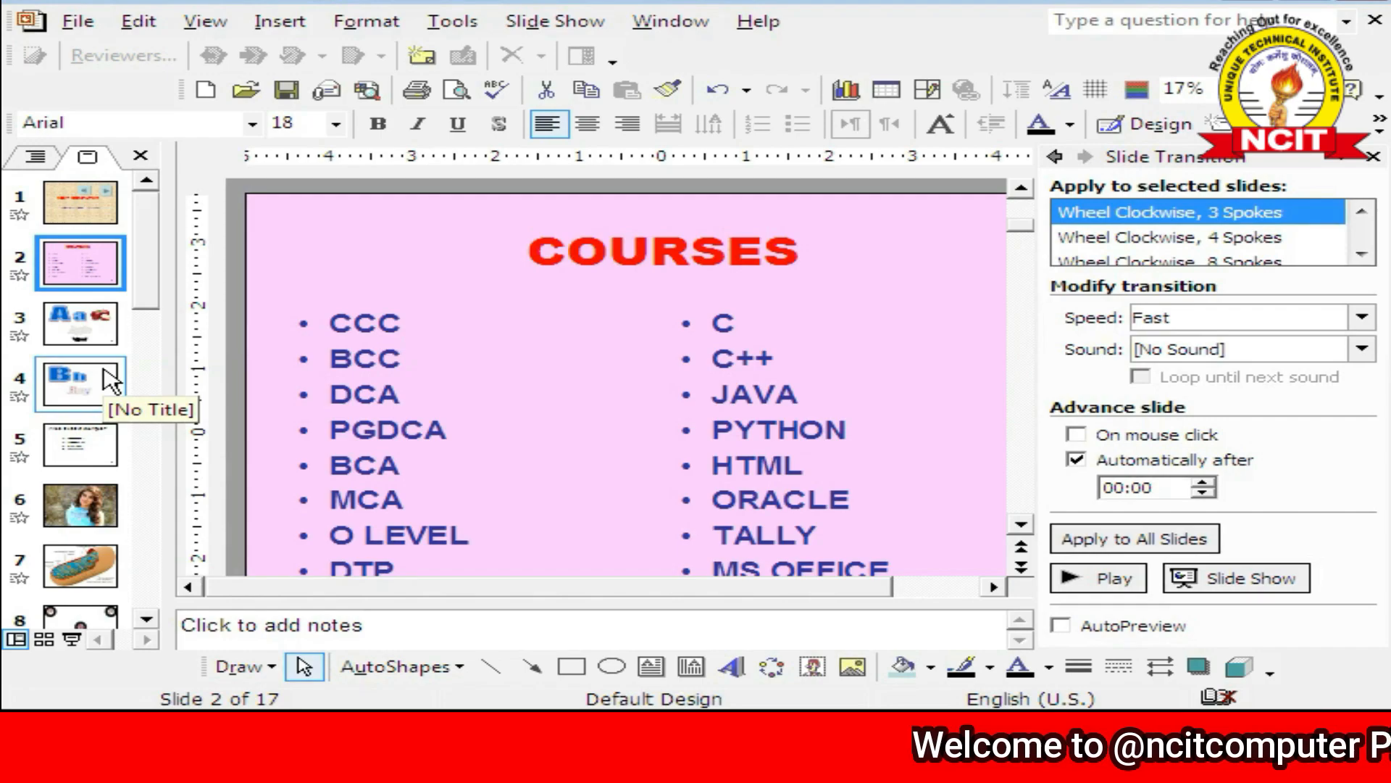
{"action": "left_click", "coordinate": [545, 23]}
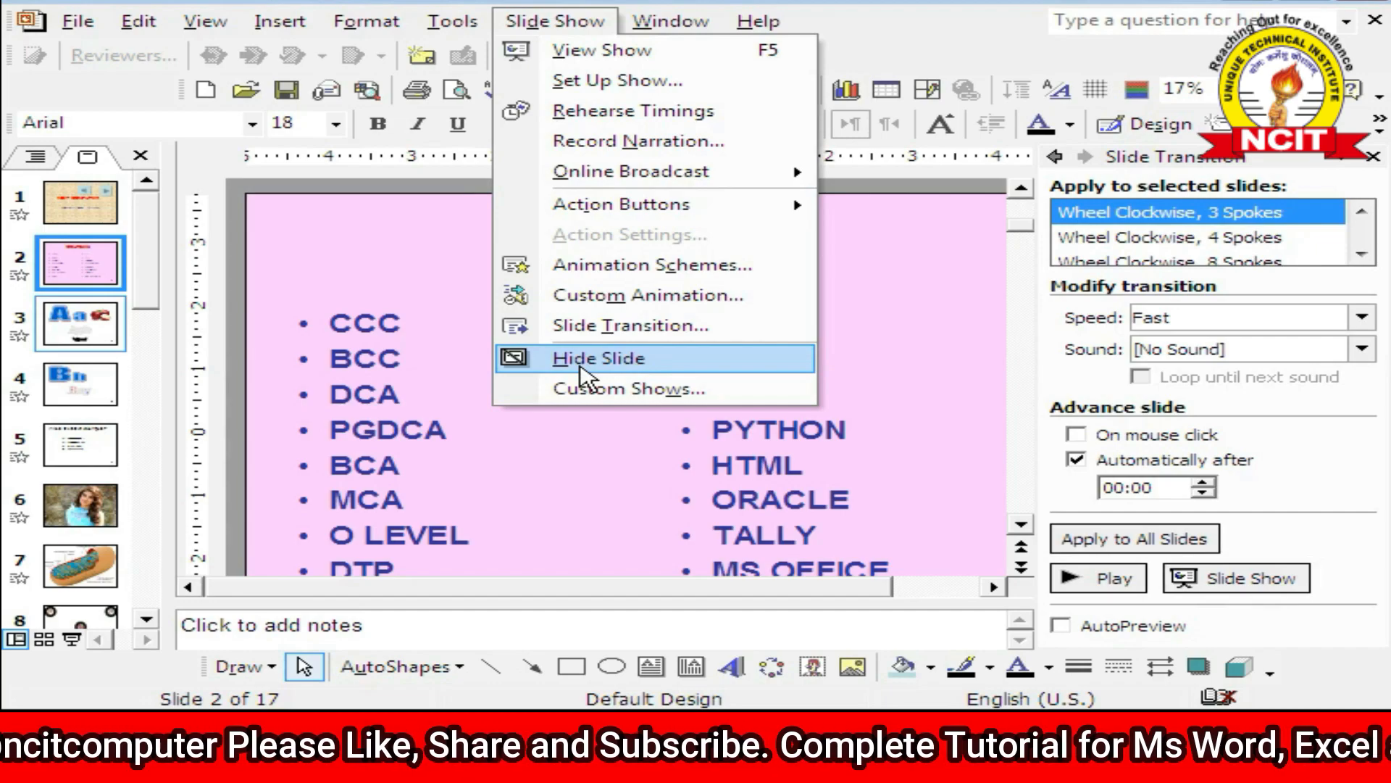
{"action": "left_click", "coordinate": [582, 429]}
{"action": "left_click", "coordinate": [540, 29]}
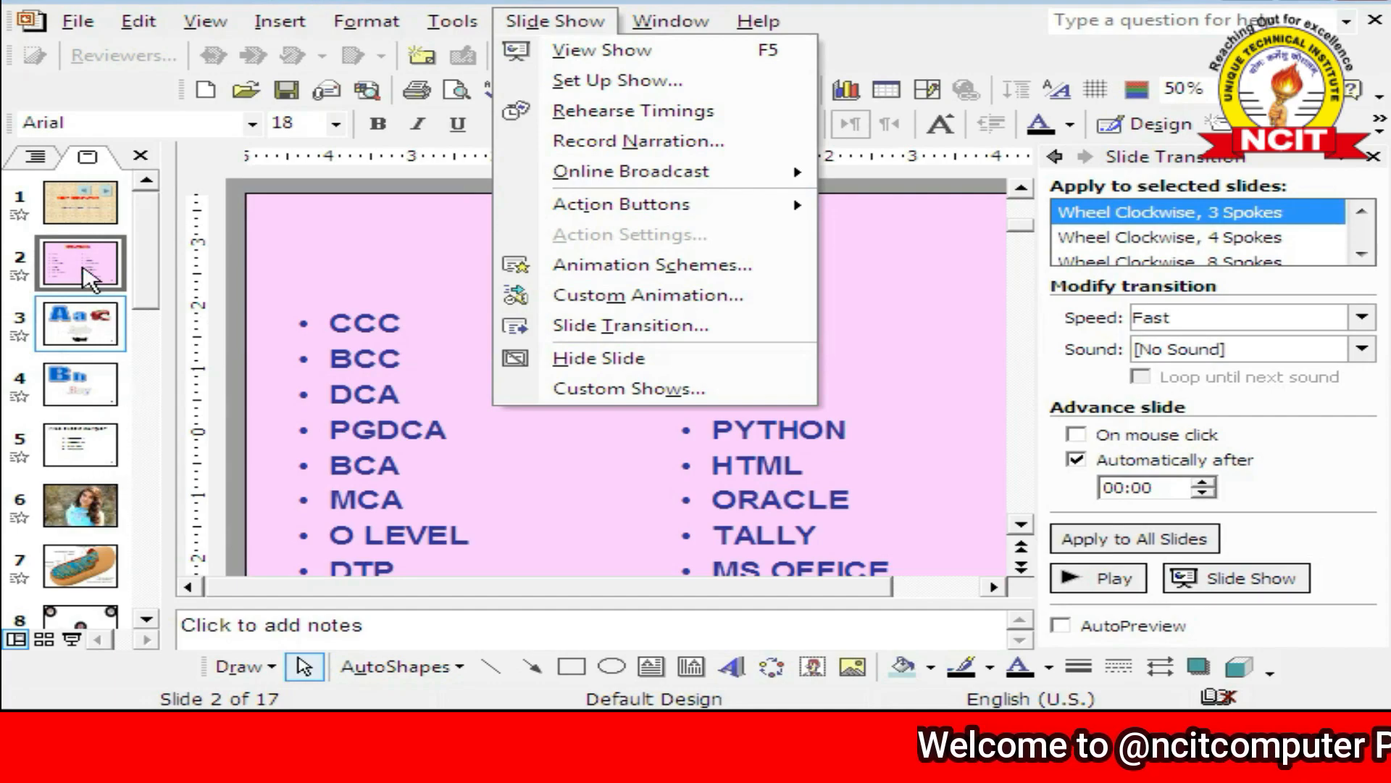
{"action": "left_click", "coordinate": [142, 279]}
{"action": "left_click_drag", "start_coordinate": [141, 279], "coordinate": [172, 267]}
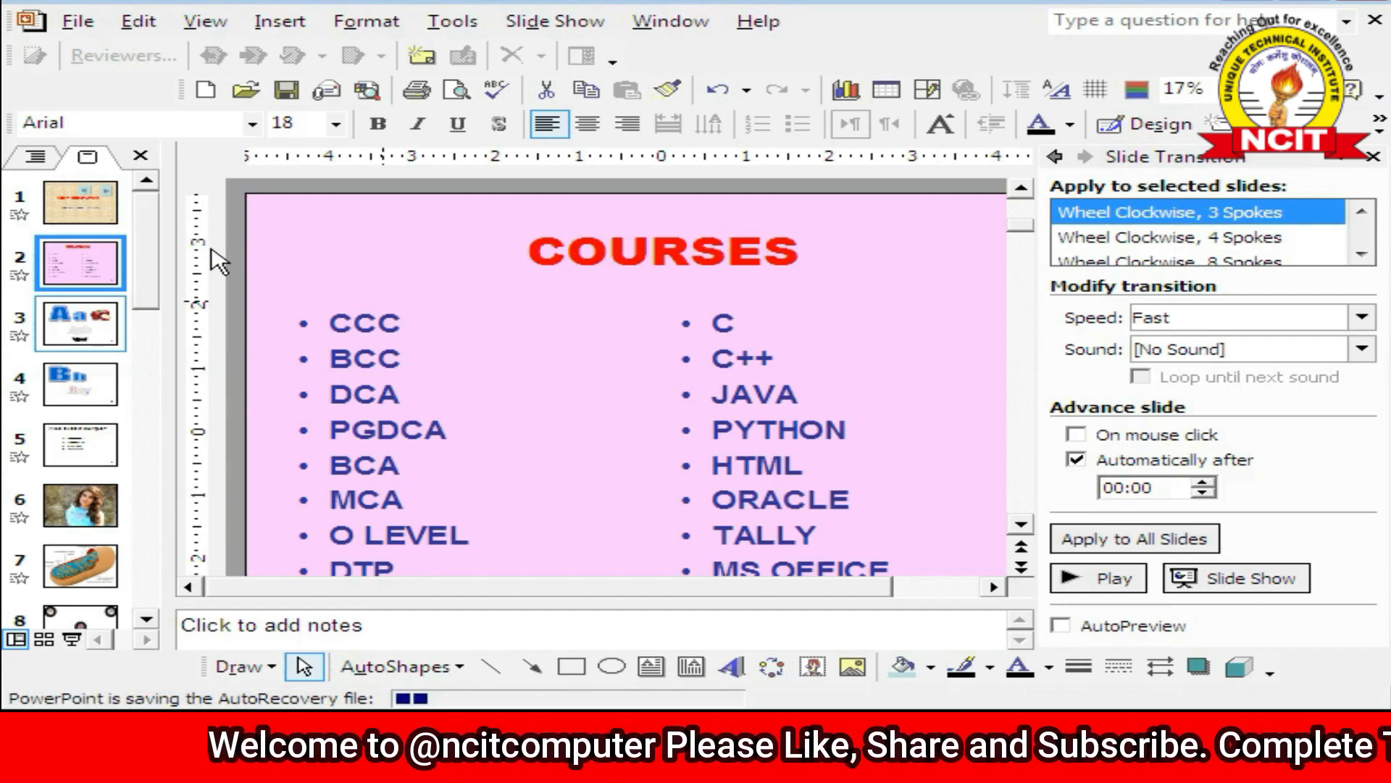
- From slide 7, apply the fixed date, slide number and footer to all slides, and close the Slide Transition pane
{"action": "left_click", "coordinate": [83, 200]}
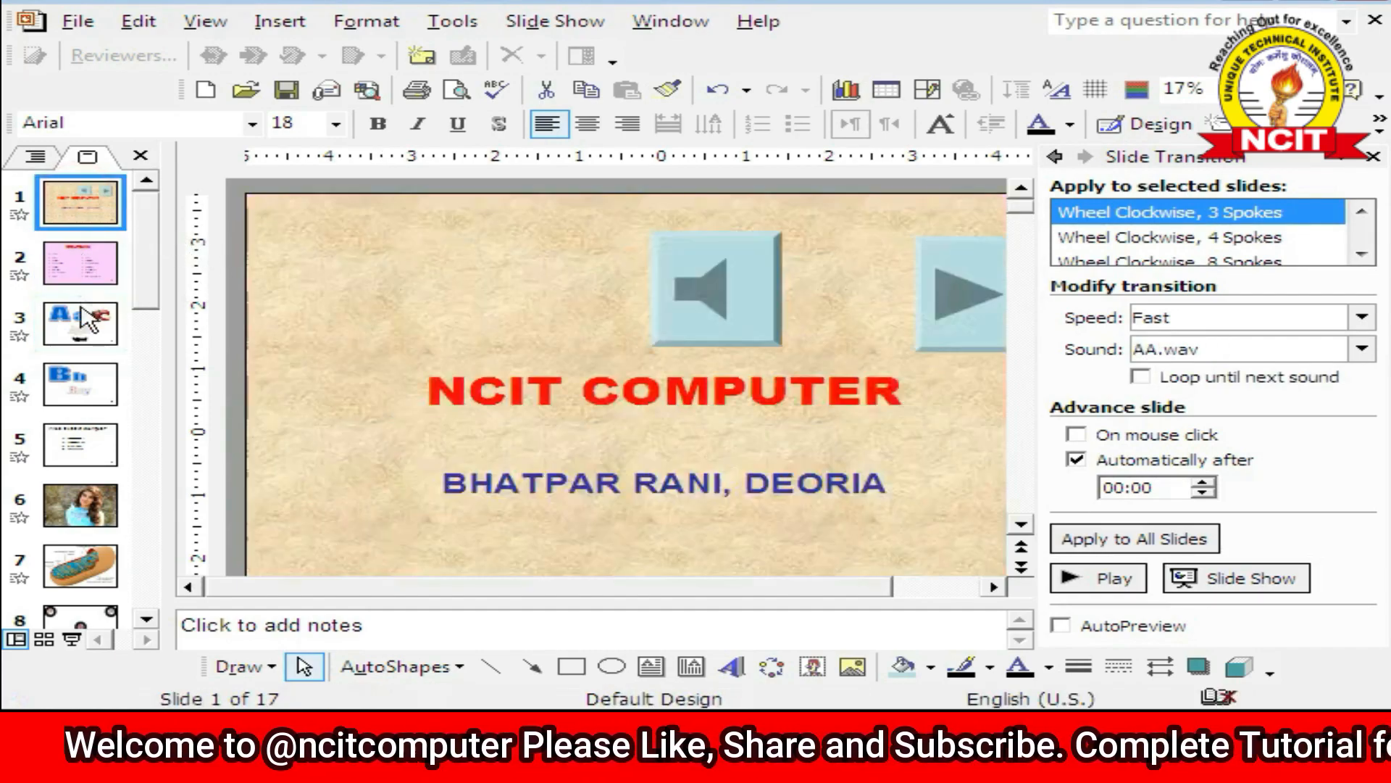
{"action": "left_click", "coordinate": [80, 324]}
{"action": "left_click", "coordinate": [77, 453]}
{"action": "left_click", "coordinate": [86, 566]}
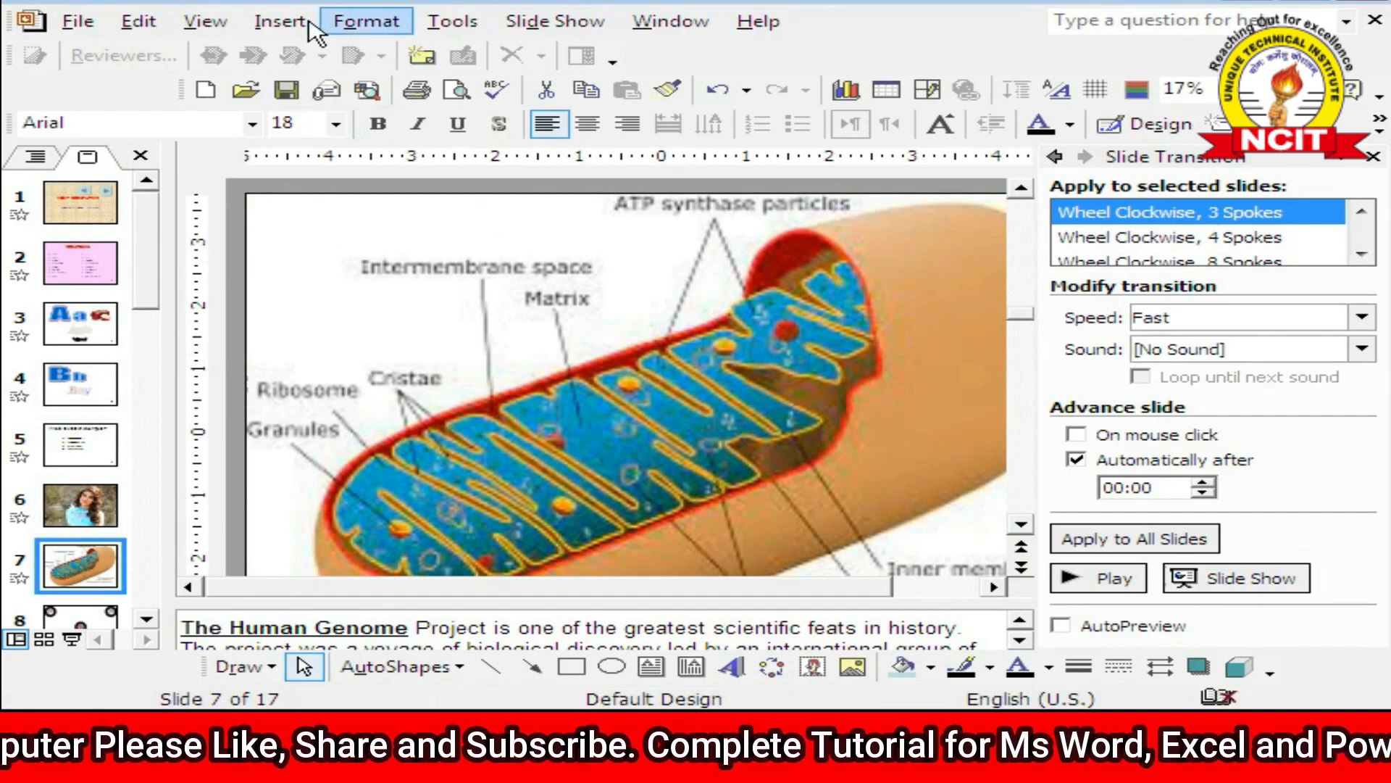
{"action": "left_click", "coordinate": [282, 21]}
{"action": "left_click", "coordinate": [326, 113]}
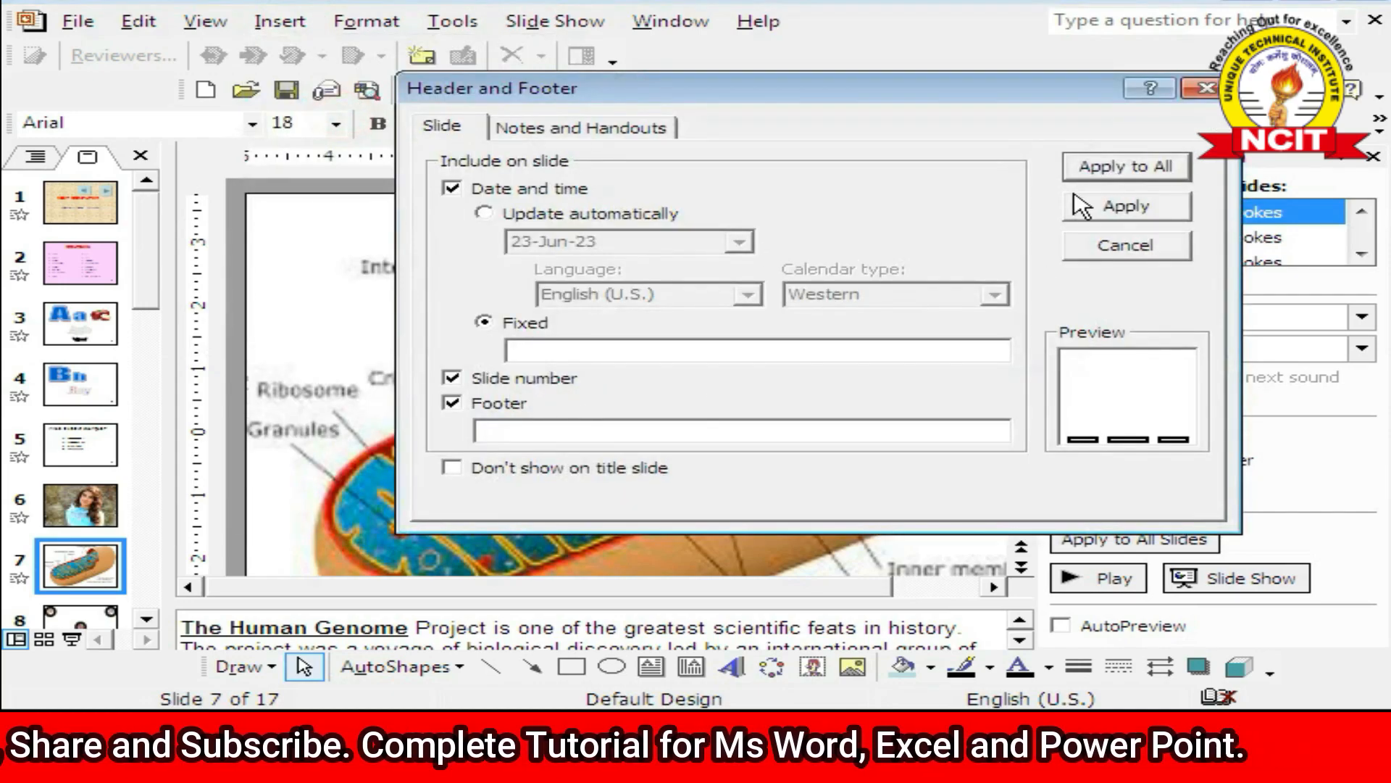
{"action": "left_click", "coordinate": [1099, 165]}
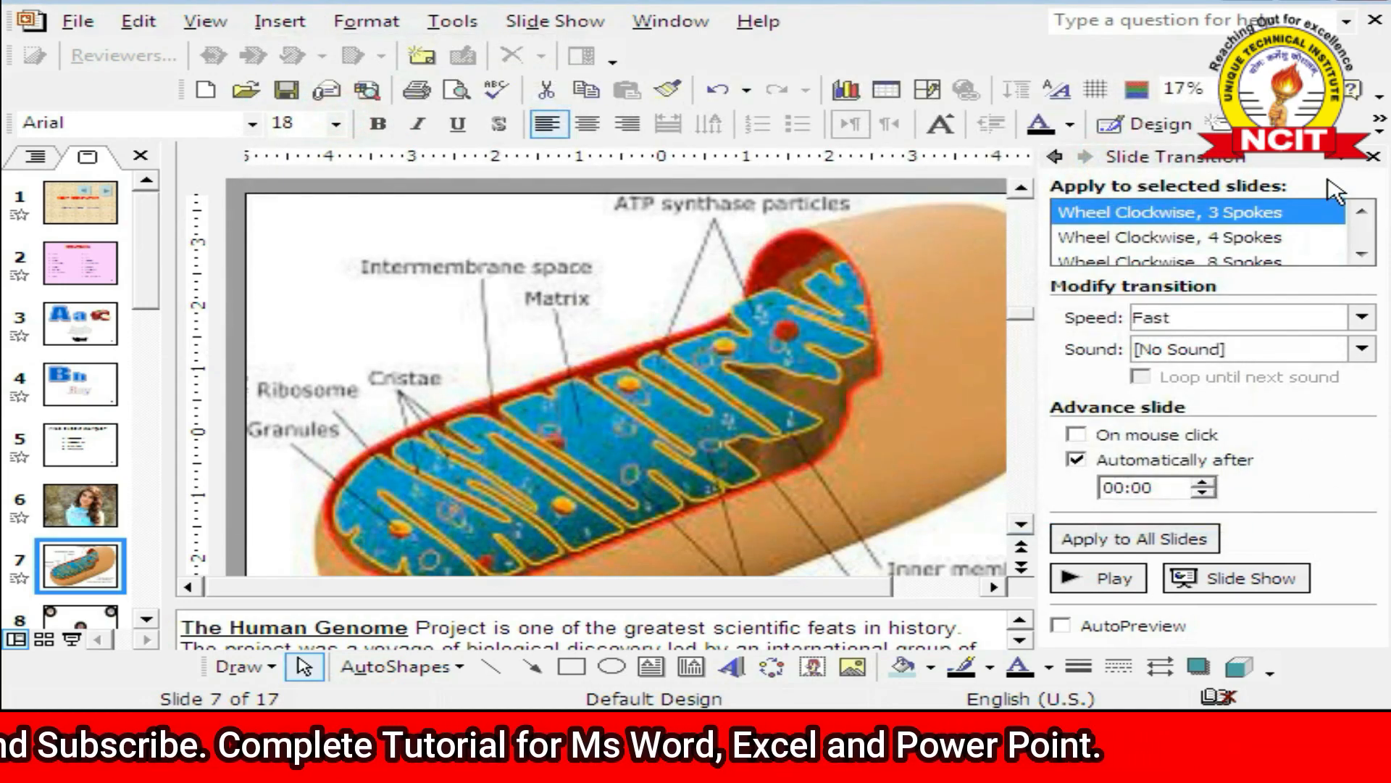
{"action": "left_click", "coordinate": [1369, 159]}
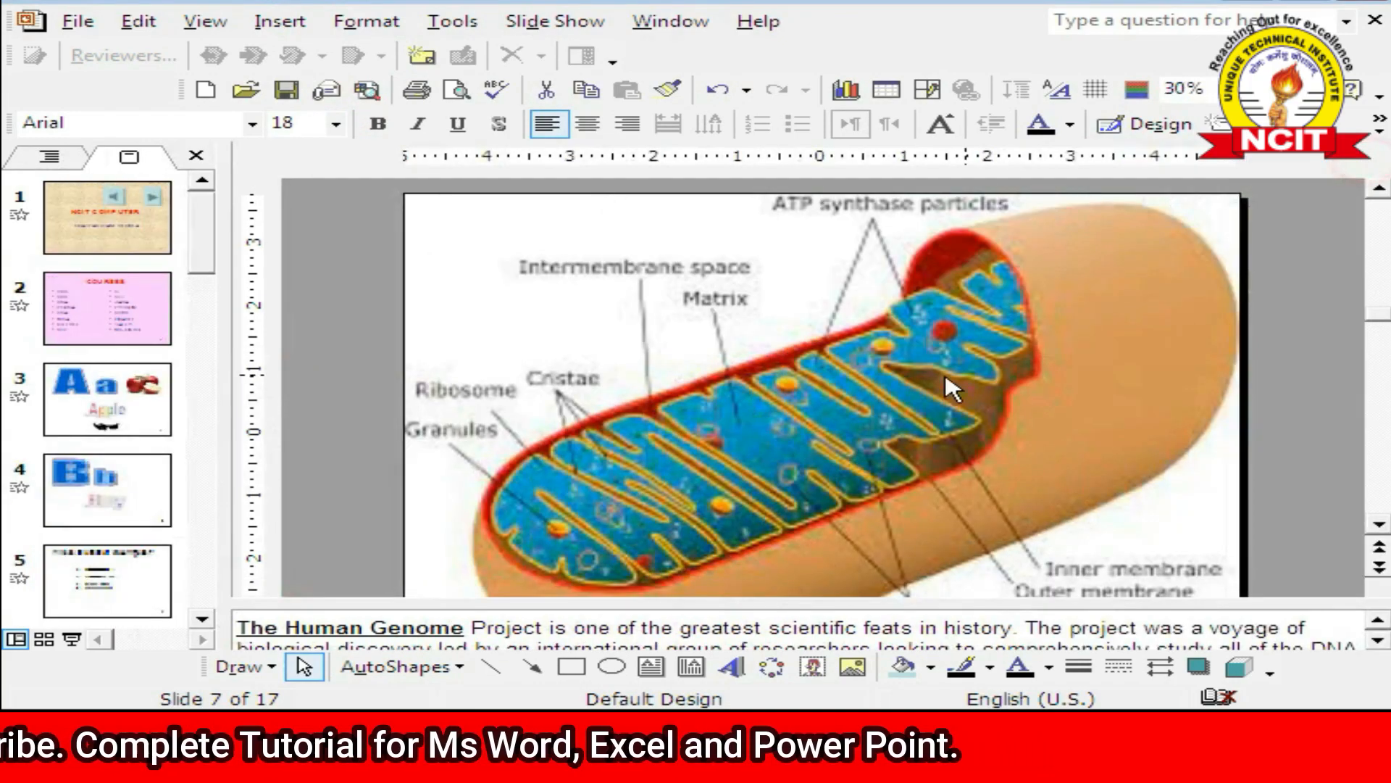
- Start defining a new custom show named G1
{"action": "left_click", "coordinate": [553, 22]}
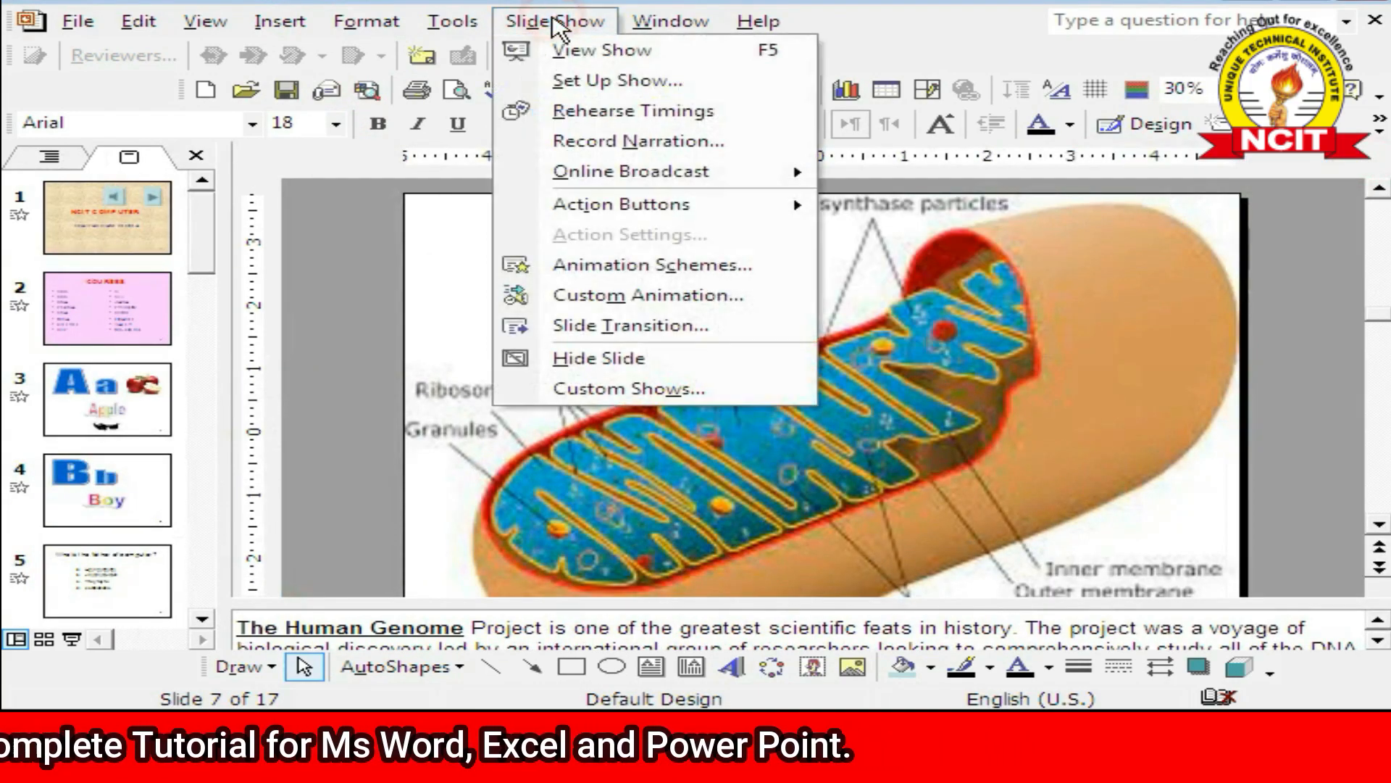
{"action": "left_click", "coordinate": [623, 389]}
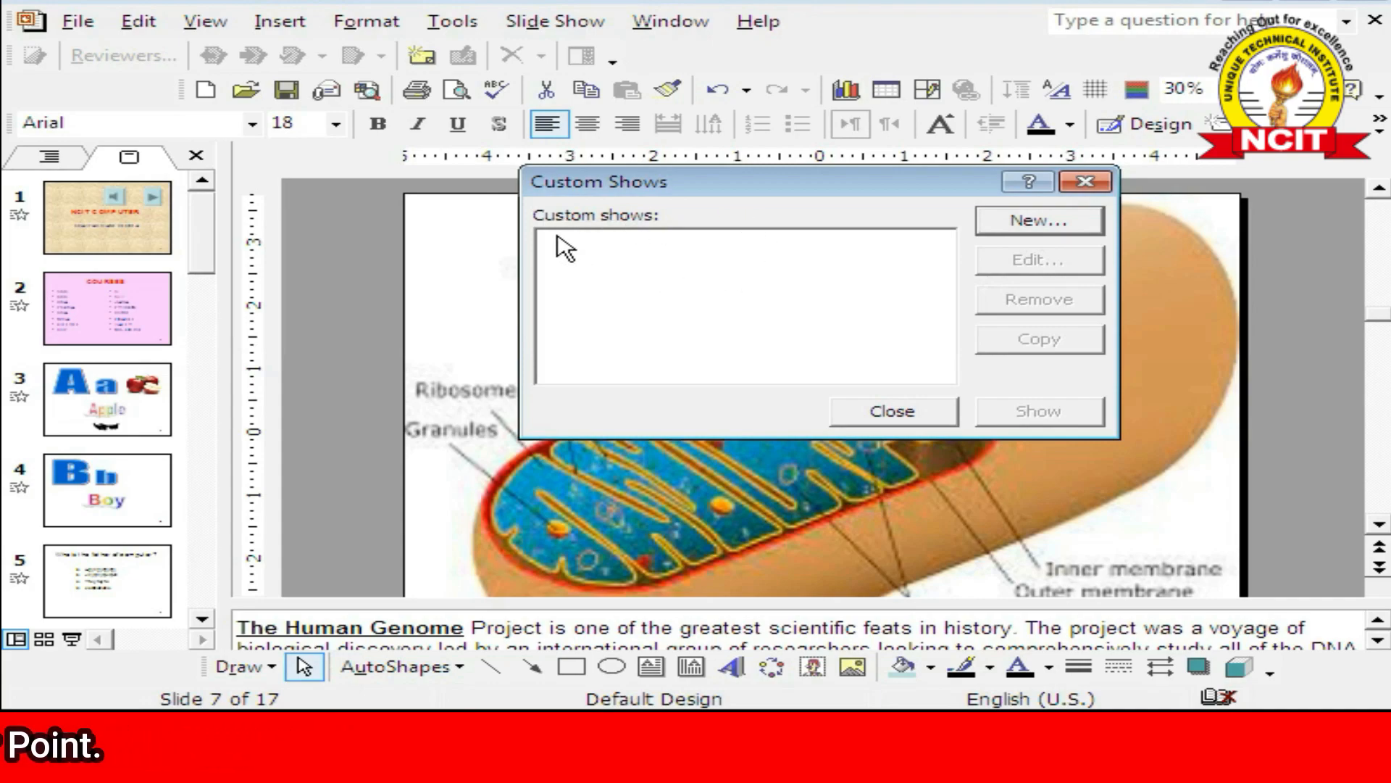
{"action": "left_click", "coordinate": [1036, 220]}
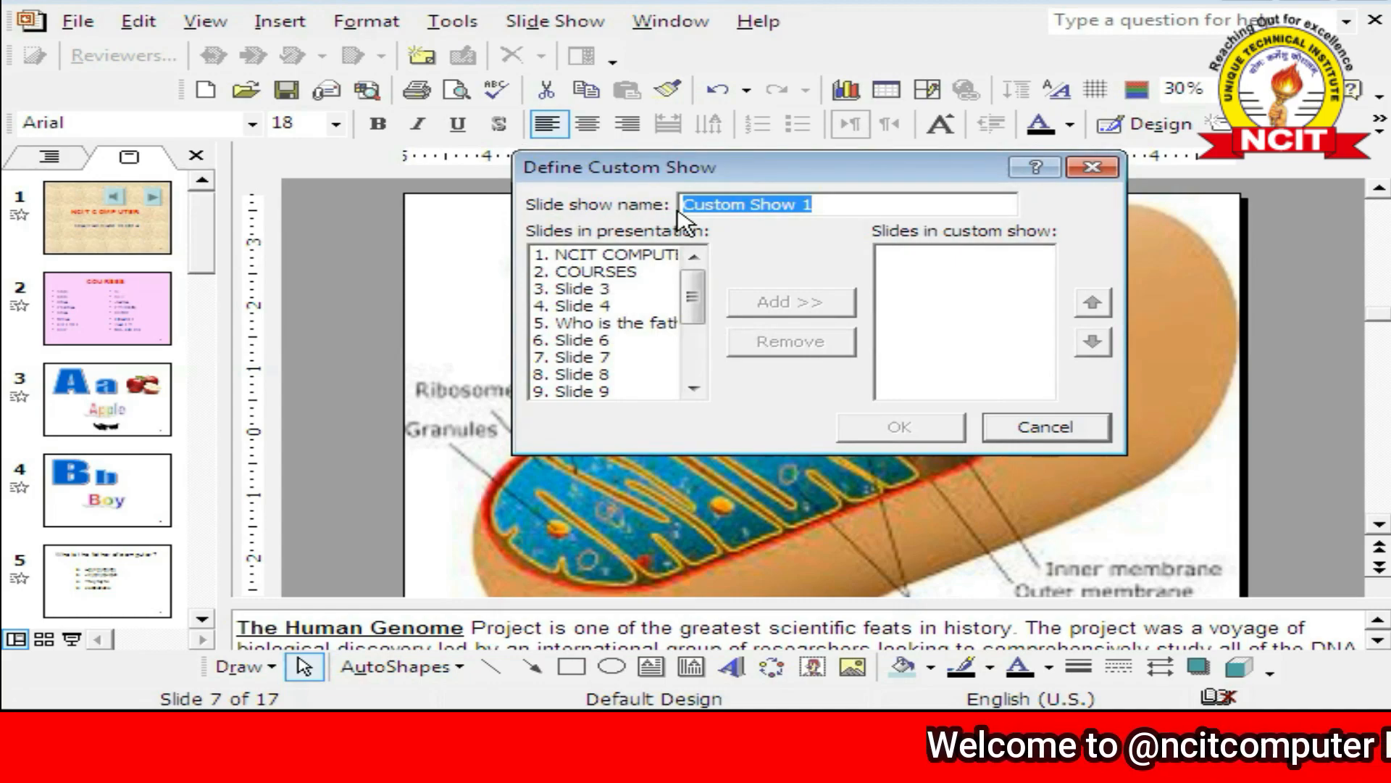
{"action": "type", "text": "G1"}
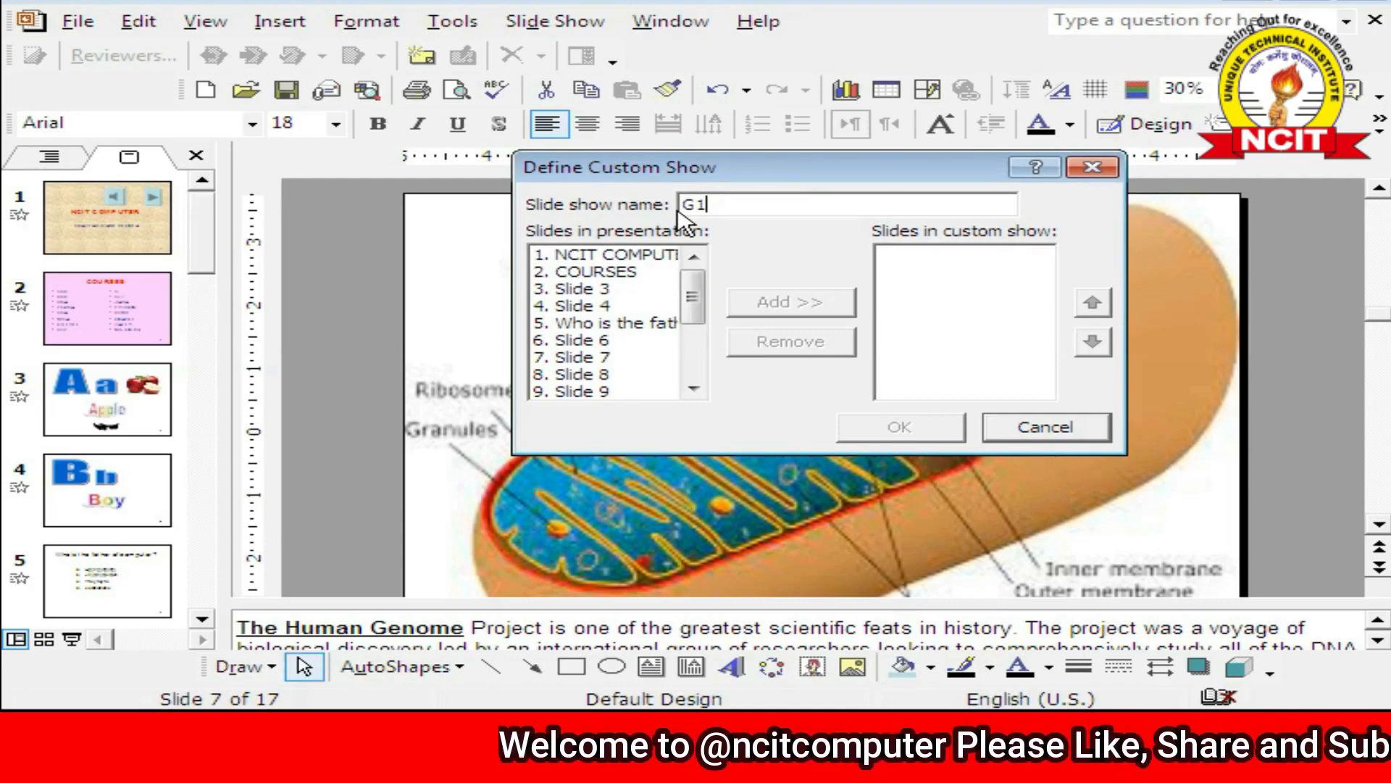
- Add slides 1, 3, 5, 7 and 9 to the G1 custom show
{"action": "left_click", "coordinate": [622, 255]}
{"action": "left_click", "coordinate": [774, 303]}
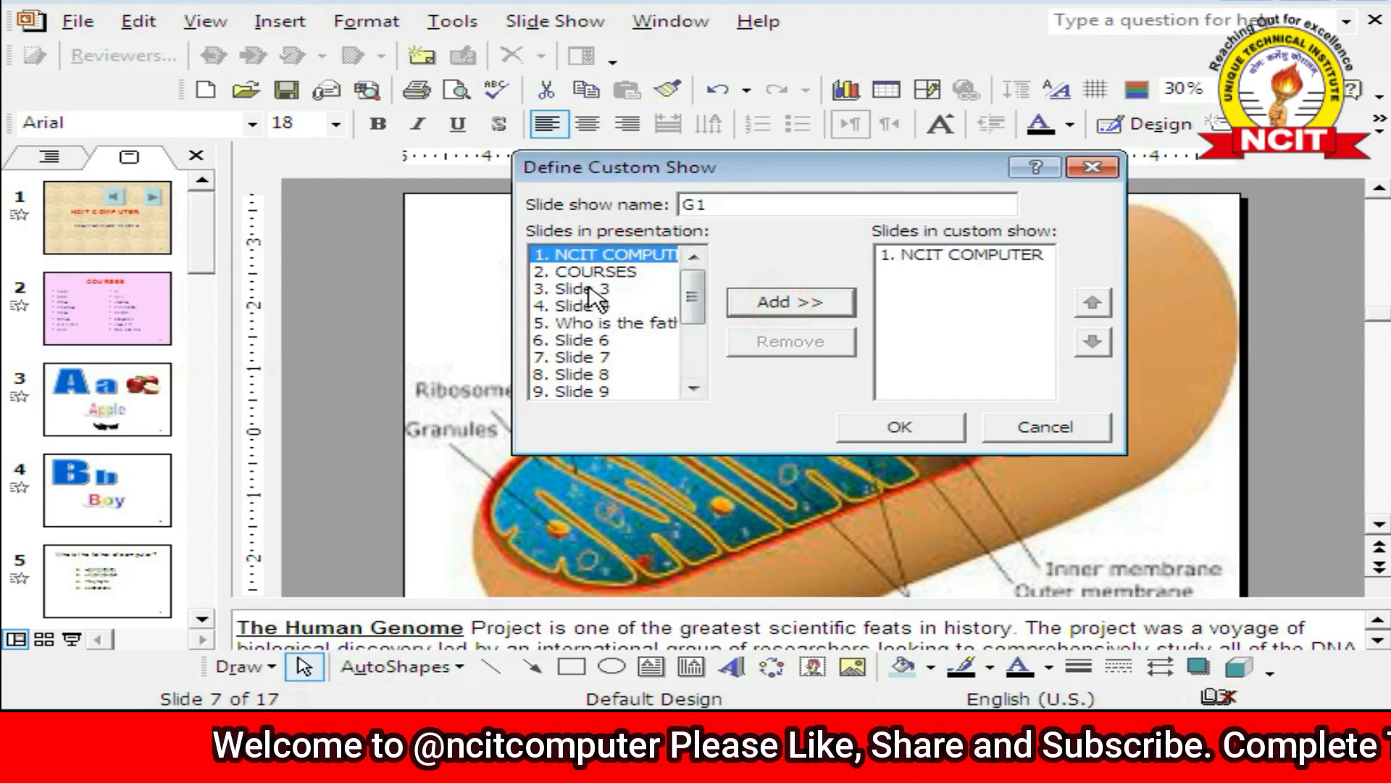
{"action": "left_click", "coordinate": [590, 290]}
{"action": "left_click", "coordinate": [770, 302]}
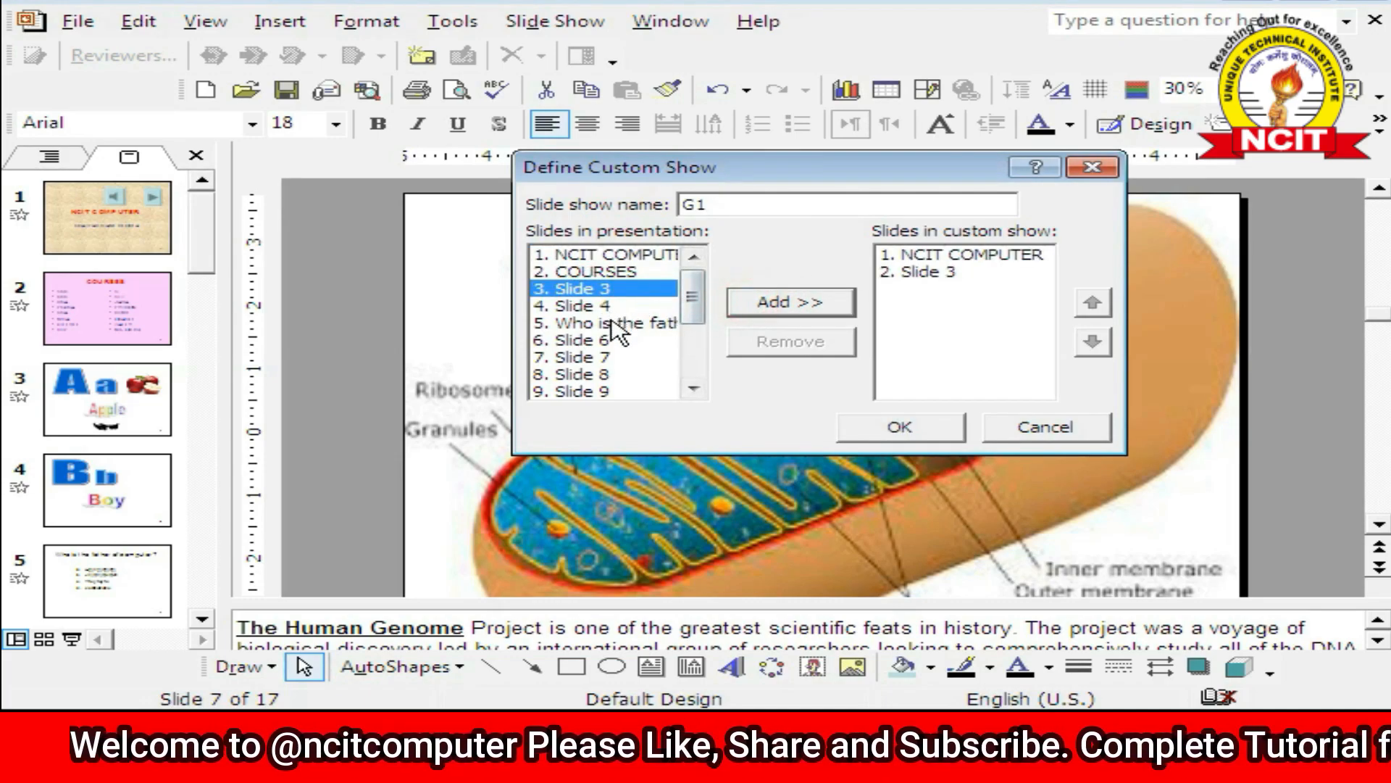
{"action": "left_click", "coordinate": [625, 323]}
{"action": "left_click", "coordinate": [779, 306]}
{"action": "left_click", "coordinate": [583, 356]}
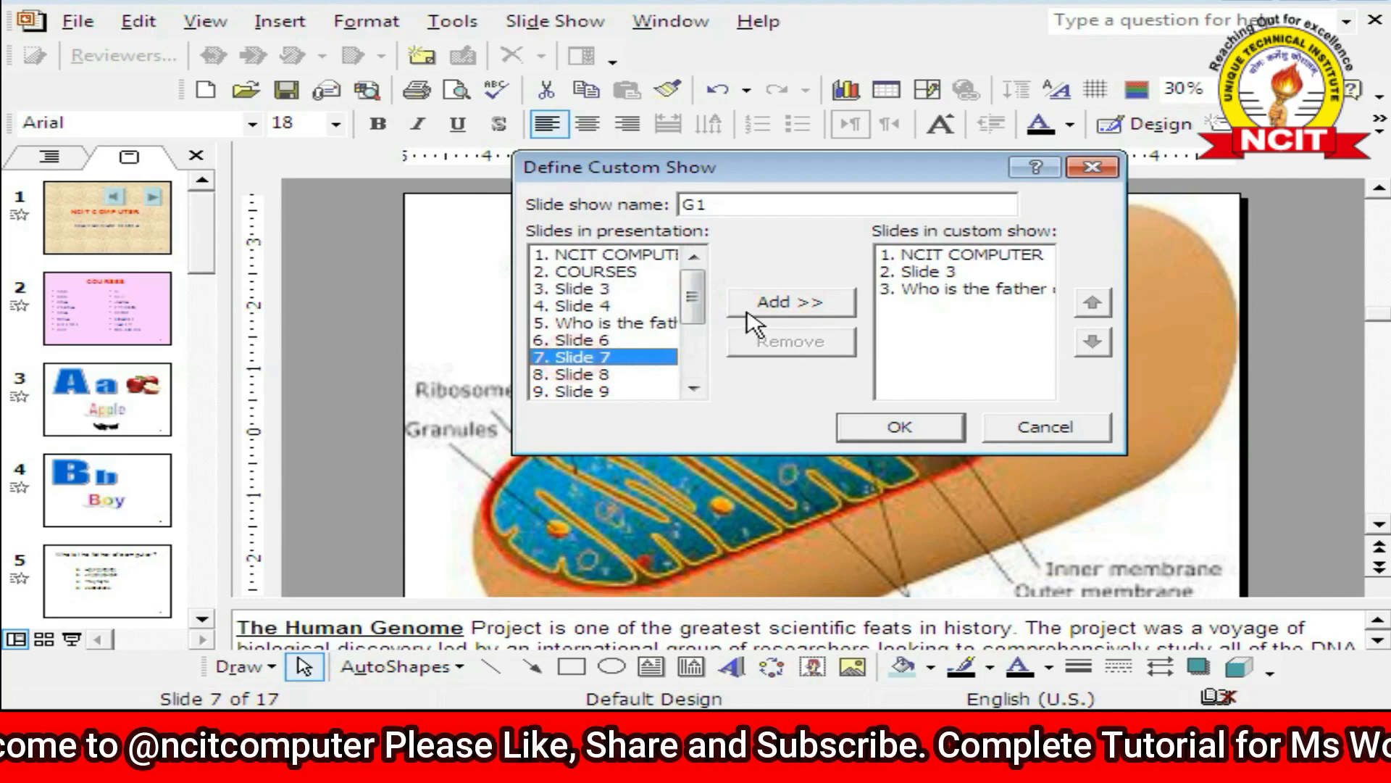
{"action": "left_click", "coordinate": [771, 305]}
{"action": "left_click", "coordinate": [584, 391]}
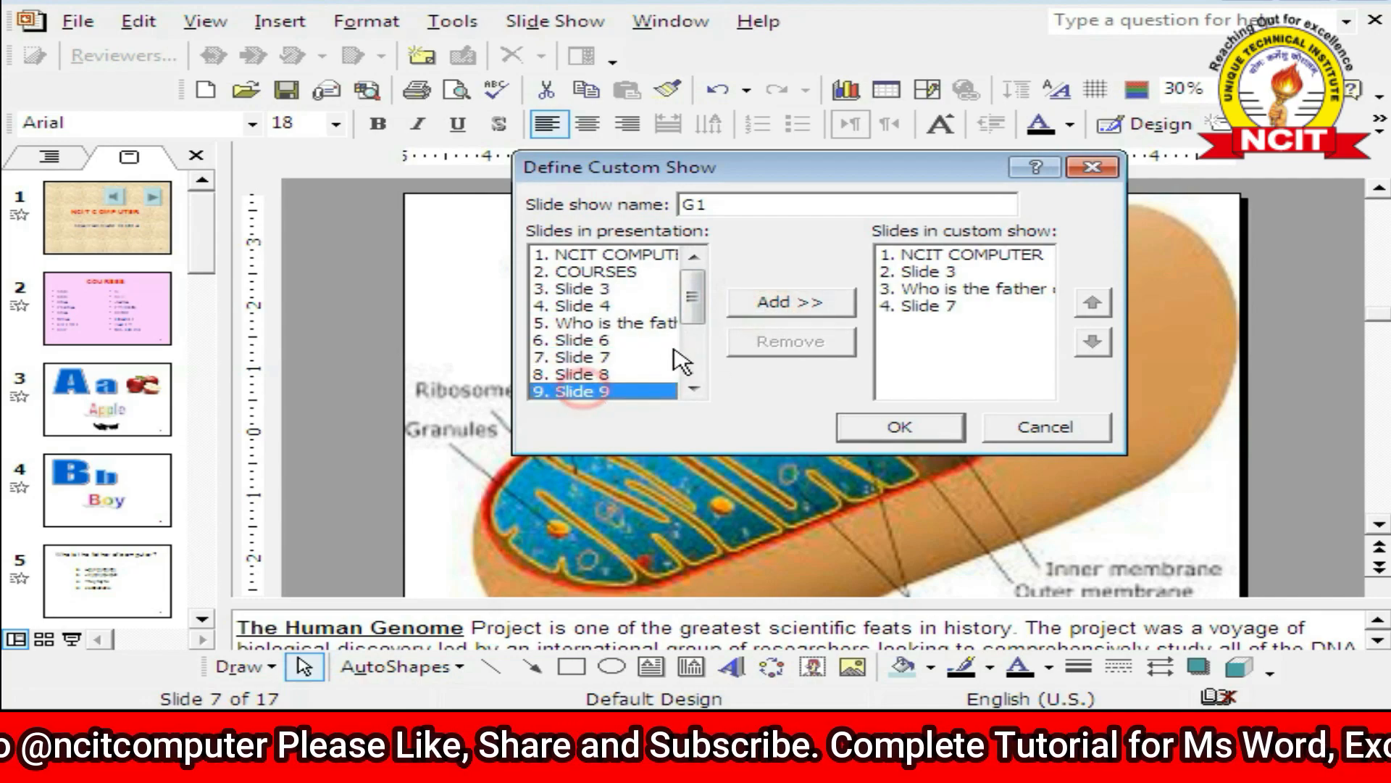
{"action": "left_click", "coordinate": [798, 305]}
- Add slides 11, 13, 15 and 17 to the G1 custom show and save its definition
{"action": "left_click_drag", "start_coordinate": [689, 295], "coordinate": [700, 350]}
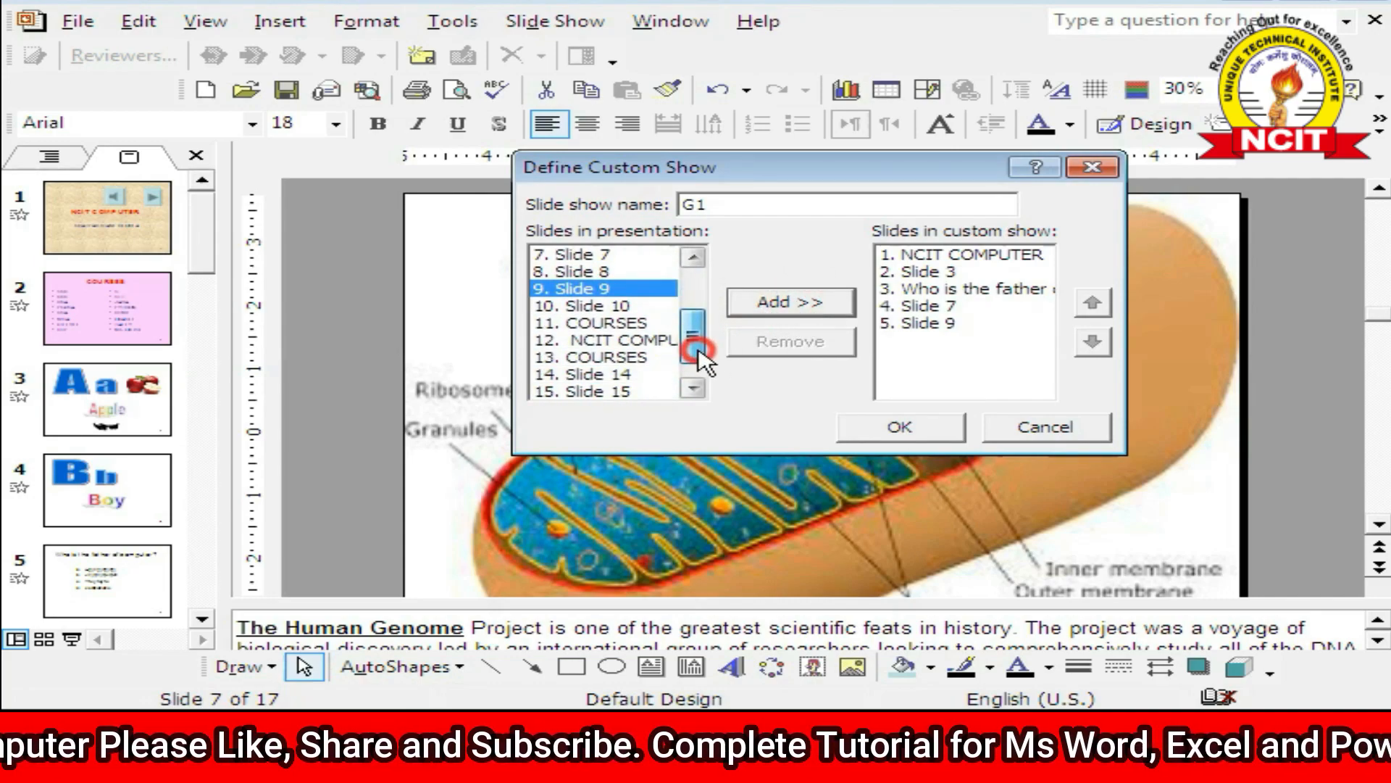
{"action": "left_click", "coordinate": [594, 322]}
{"action": "left_click", "coordinate": [779, 304]}
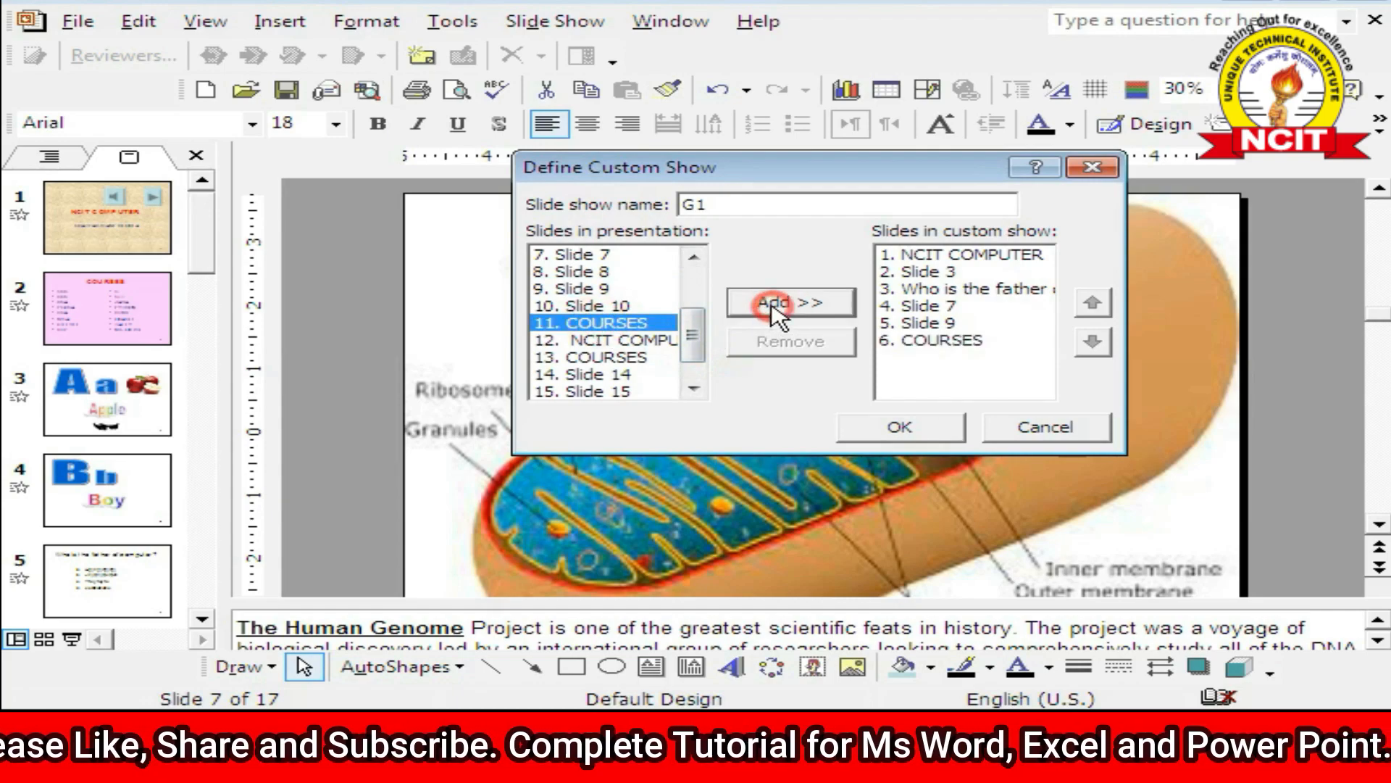
{"action": "left_click", "coordinate": [609, 358]}
{"action": "left_click", "coordinate": [768, 301]}
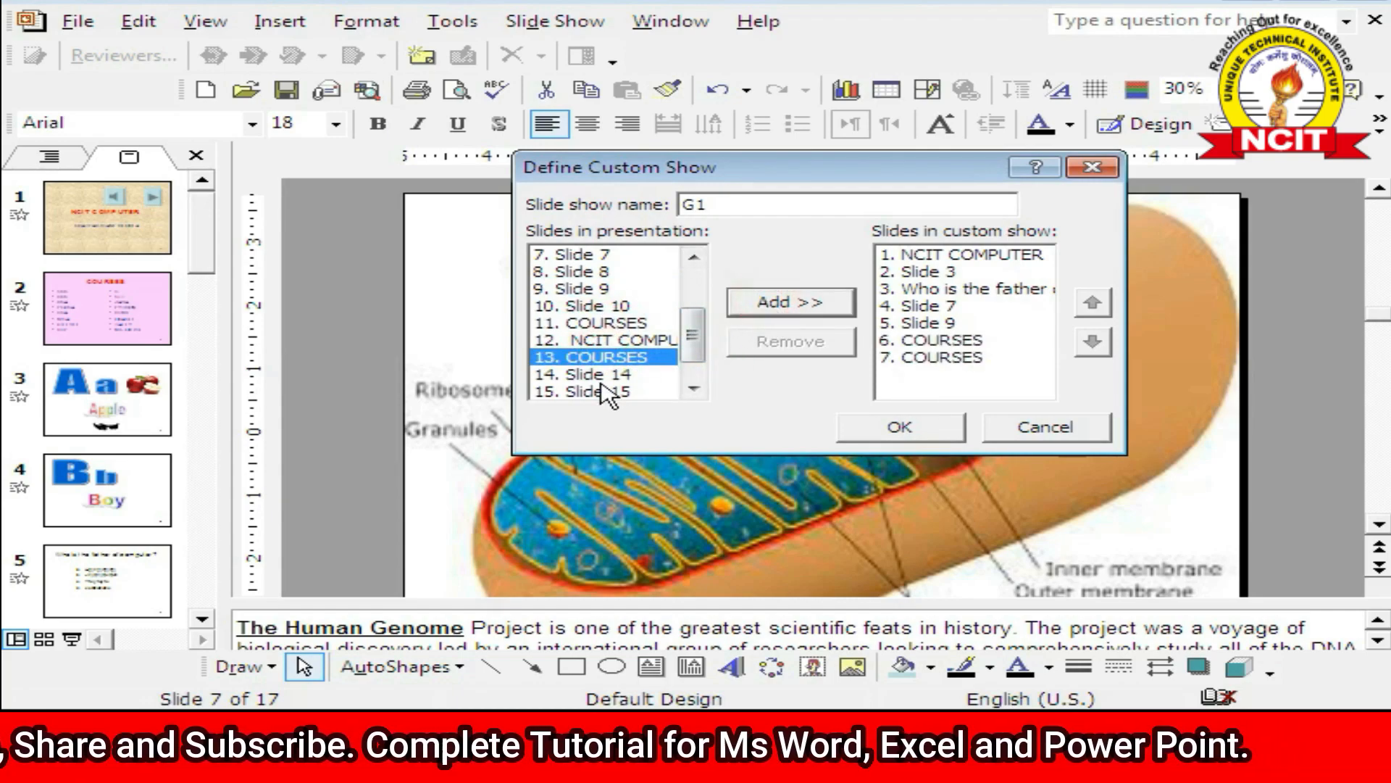
{"action": "left_click", "coordinate": [595, 392]}
{"action": "left_click", "coordinate": [779, 302]}
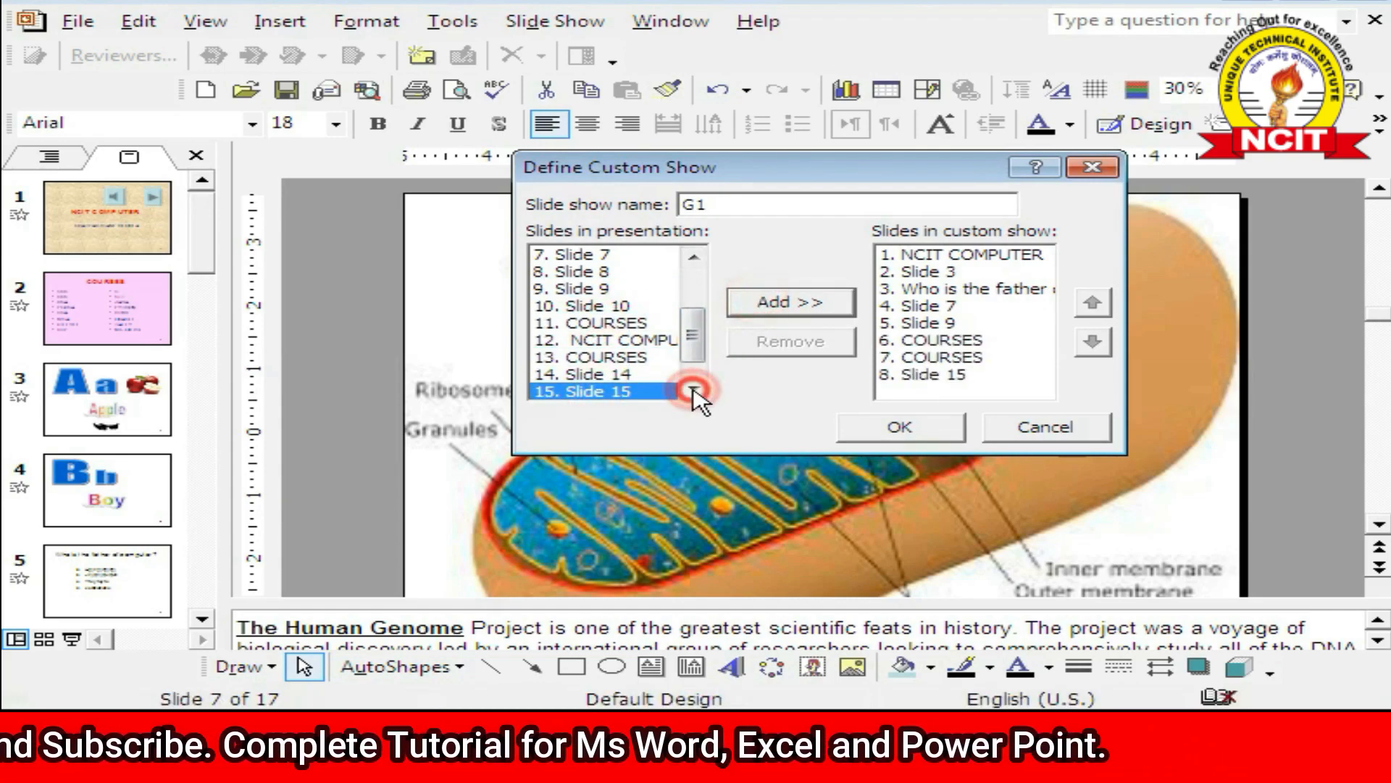
{"action": "double_click", "coordinate": [694, 388]}
{"action": "left_click", "coordinate": [630, 391]}
{"action": "left_click", "coordinate": [757, 303]}
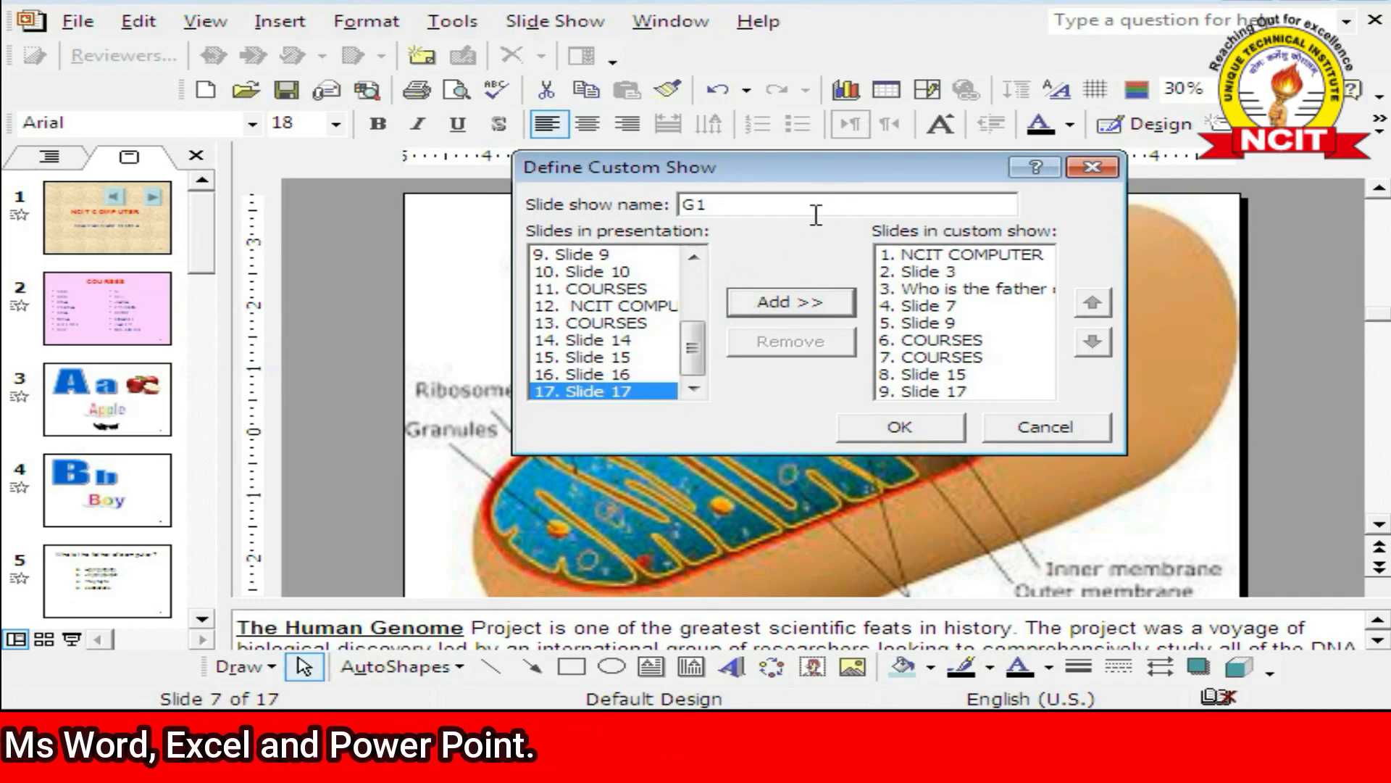
{"action": "left_click", "coordinate": [754, 207]}
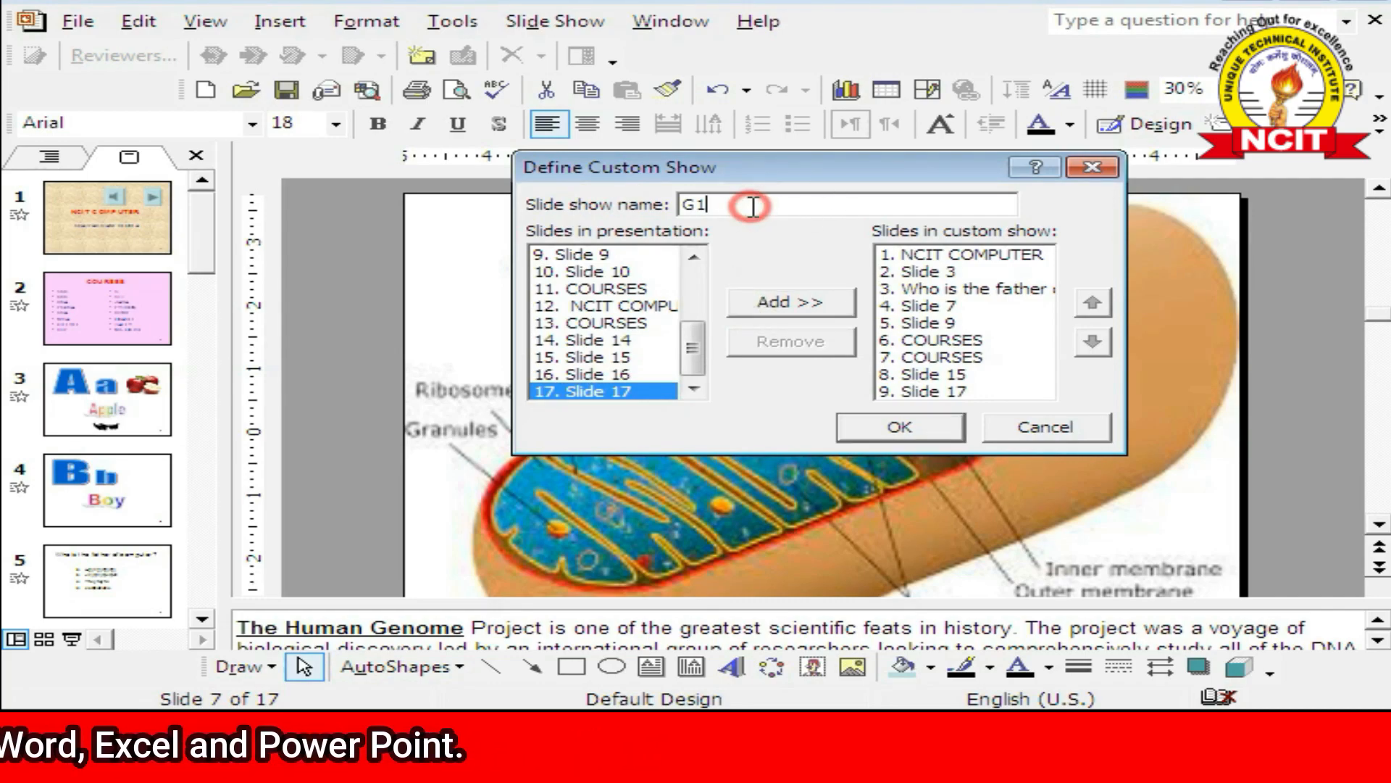
{"action": "left_click", "coordinate": [927, 431]}
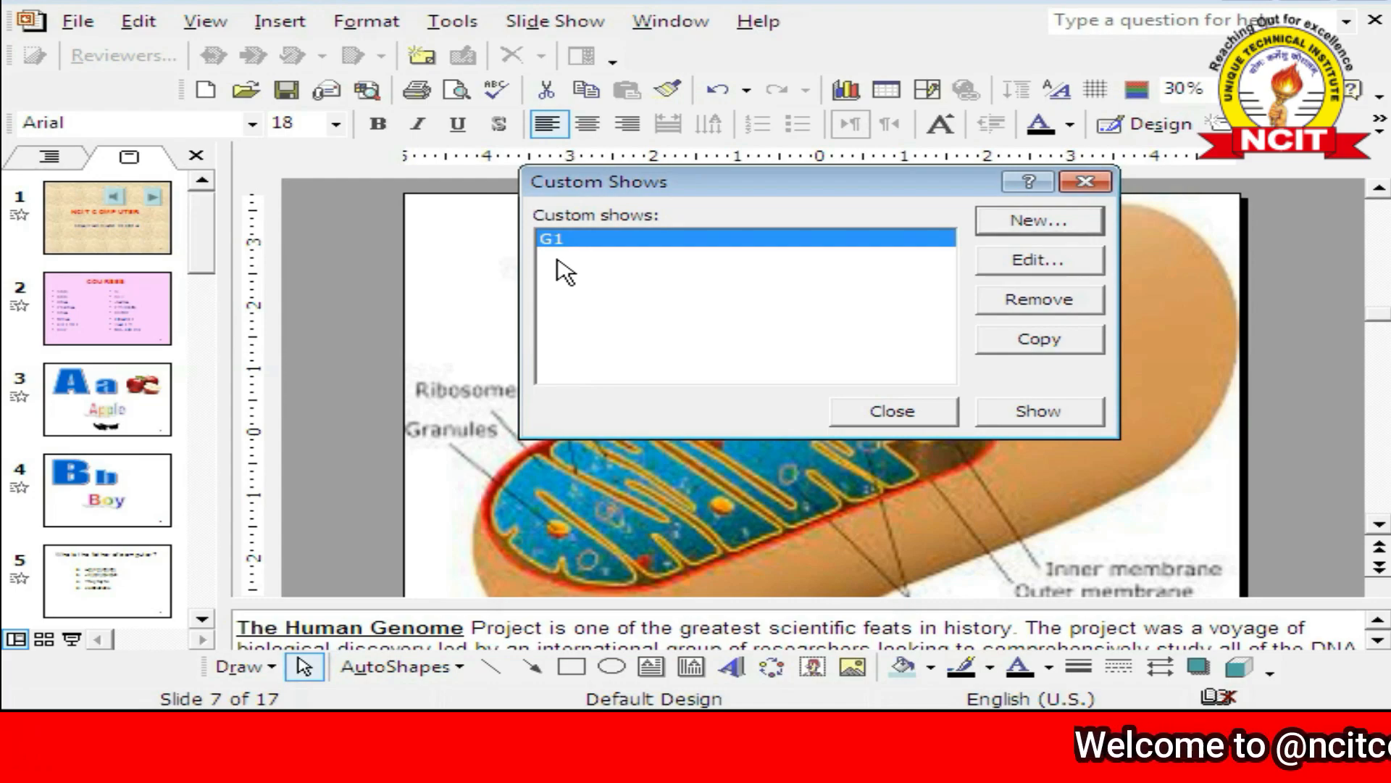
- Define a second custom show named G2 and add slides 2, 4, 6 and 8 to it
{"action": "left_click", "coordinate": [1041, 220]}
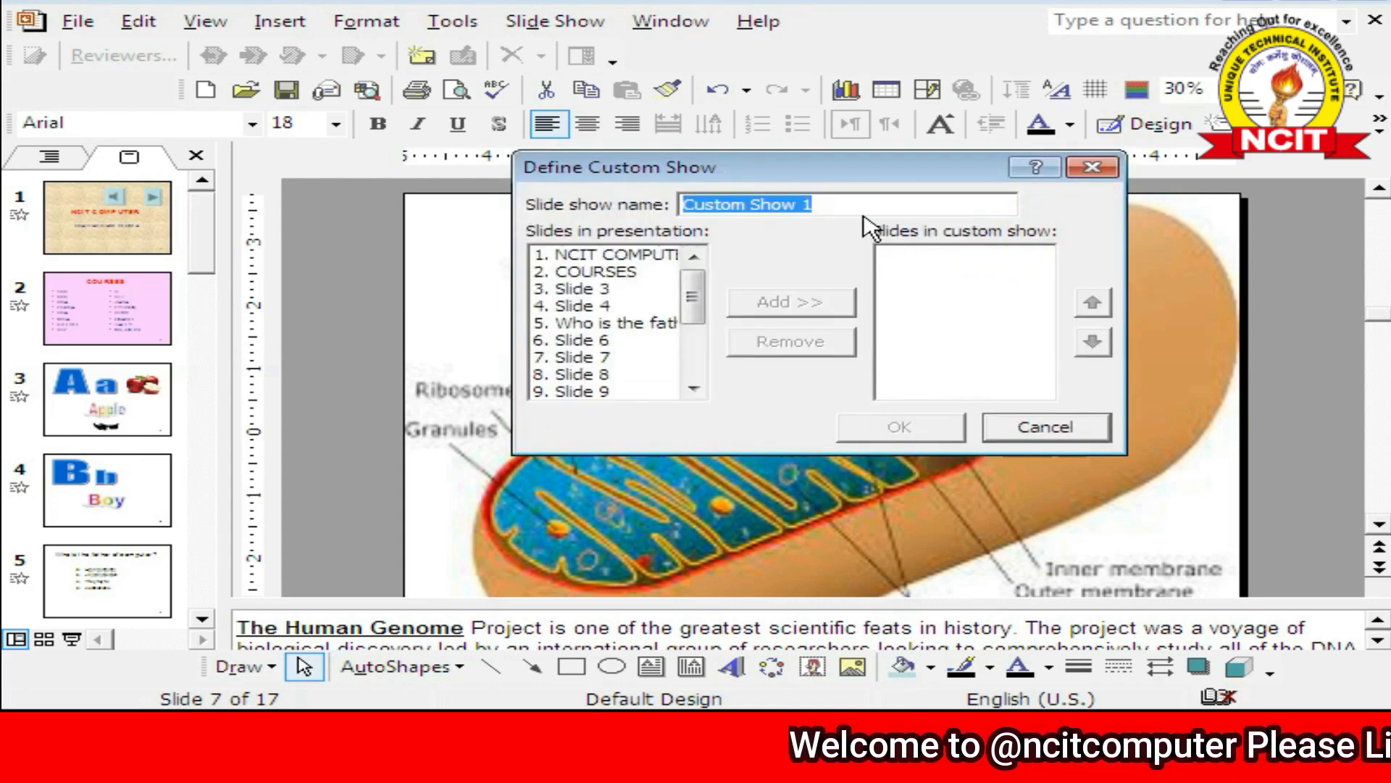
{"action": "type", "text": "G2"}
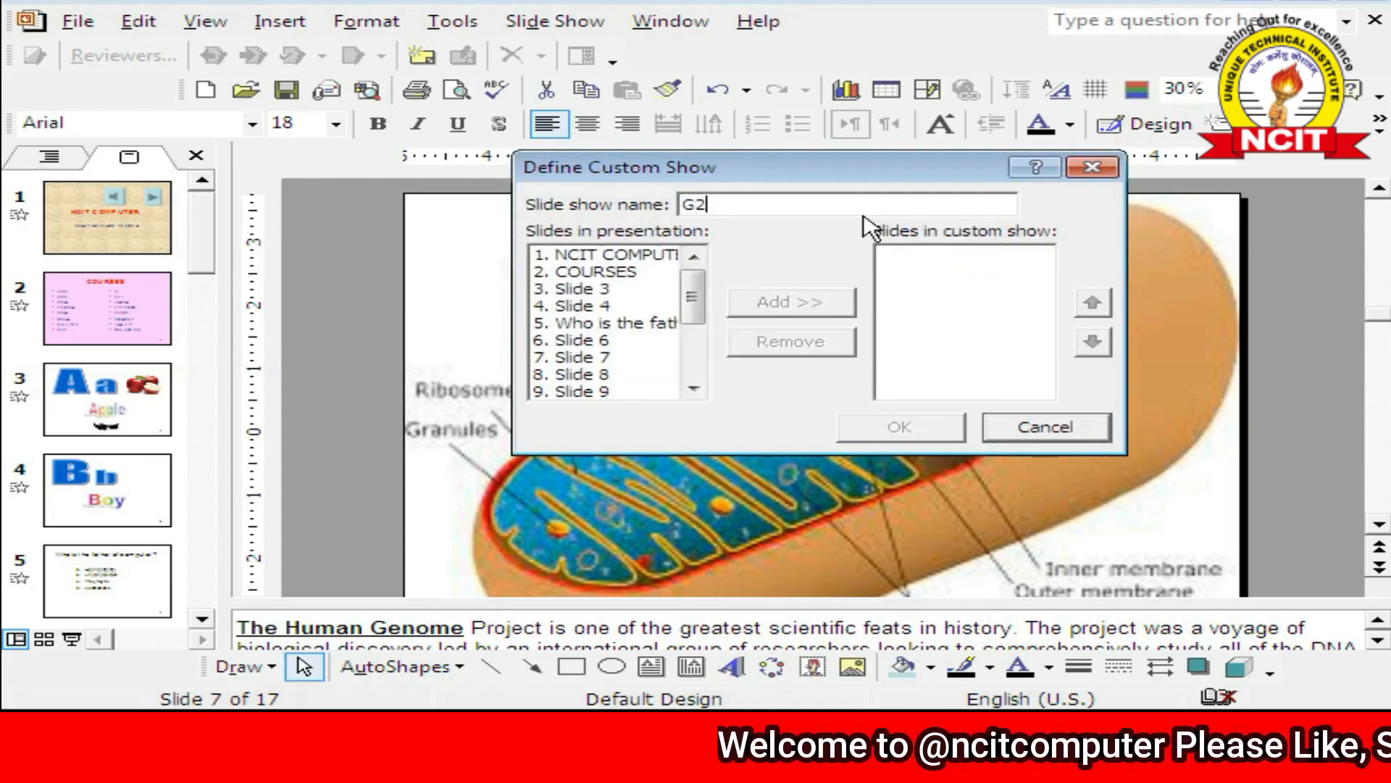
{"action": "left_click", "coordinate": [600, 272]}
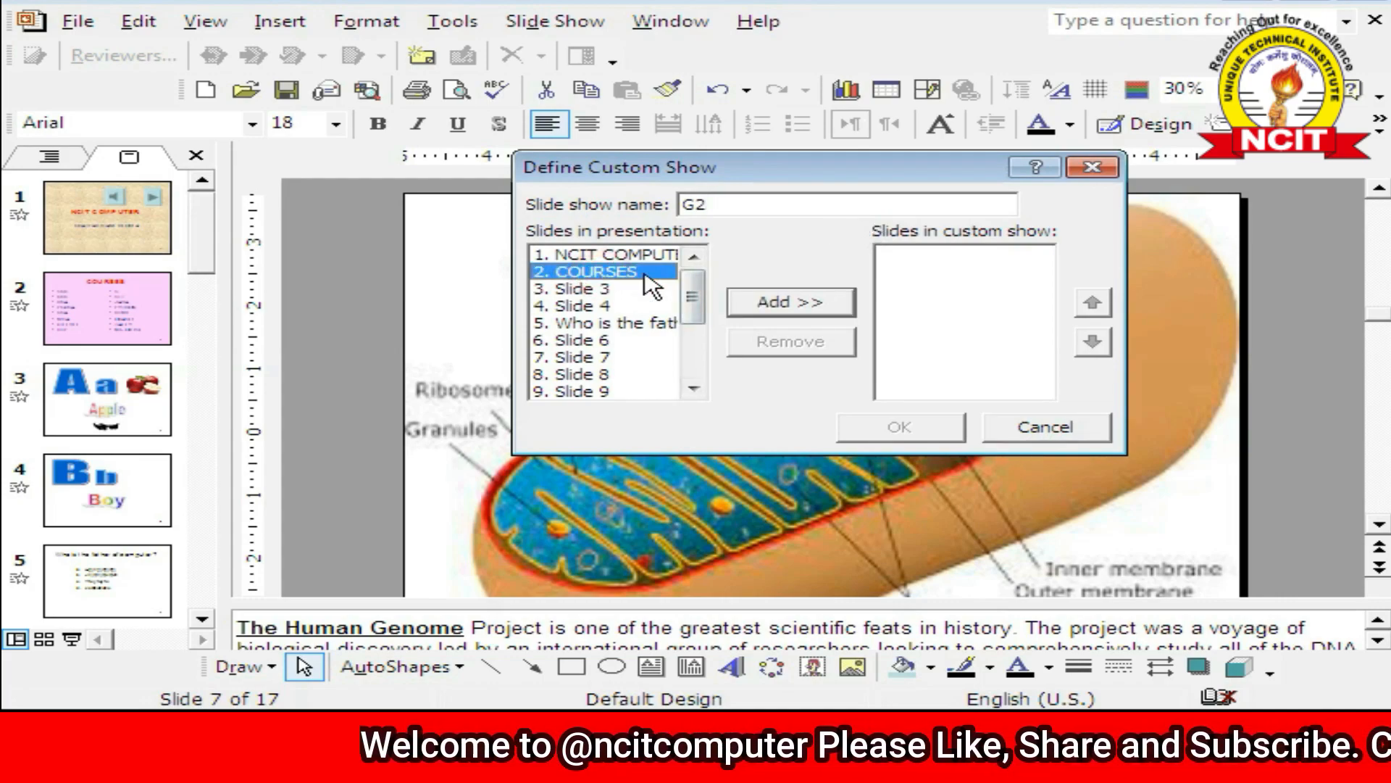
{"action": "left_click", "coordinate": [775, 303]}
{"action": "left_click", "coordinate": [601, 306]}
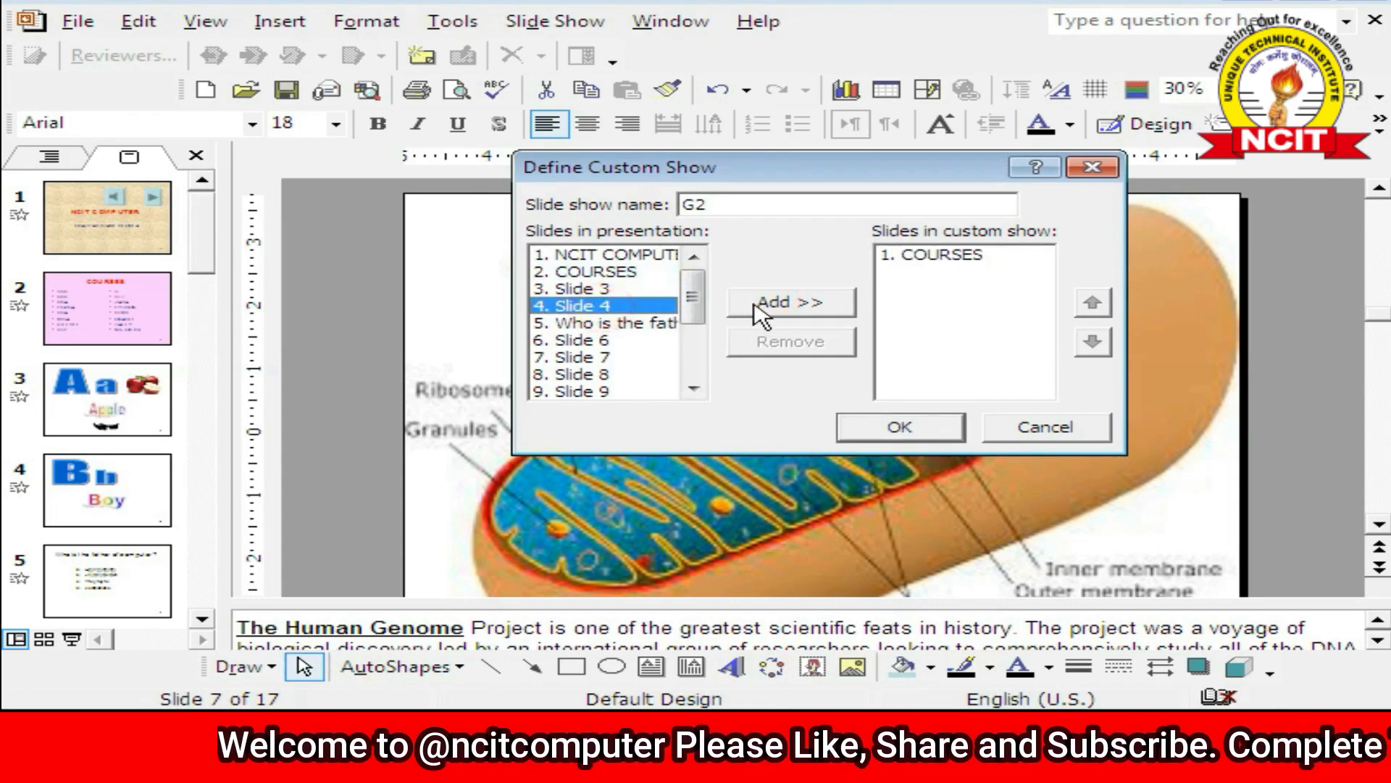
{"action": "left_click", "coordinate": [765, 310]}
{"action": "left_click", "coordinate": [602, 341]}
{"action": "left_click", "coordinate": [764, 311]}
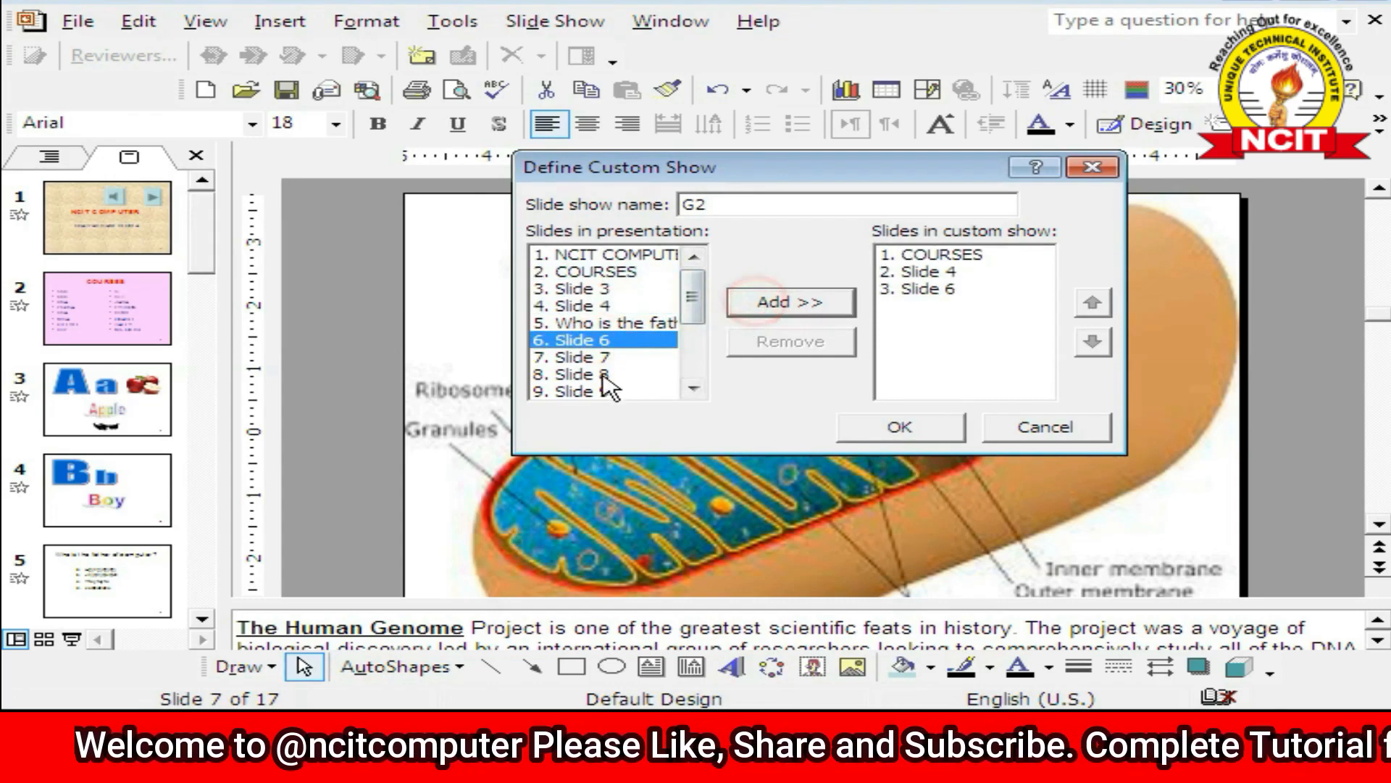
{"action": "left_click", "coordinate": [601, 374]}
{"action": "left_click", "coordinate": [773, 311]}
- Add slides 10 and 12 to the G2 custom show
{"action": "left_click", "coordinate": [693, 389]}
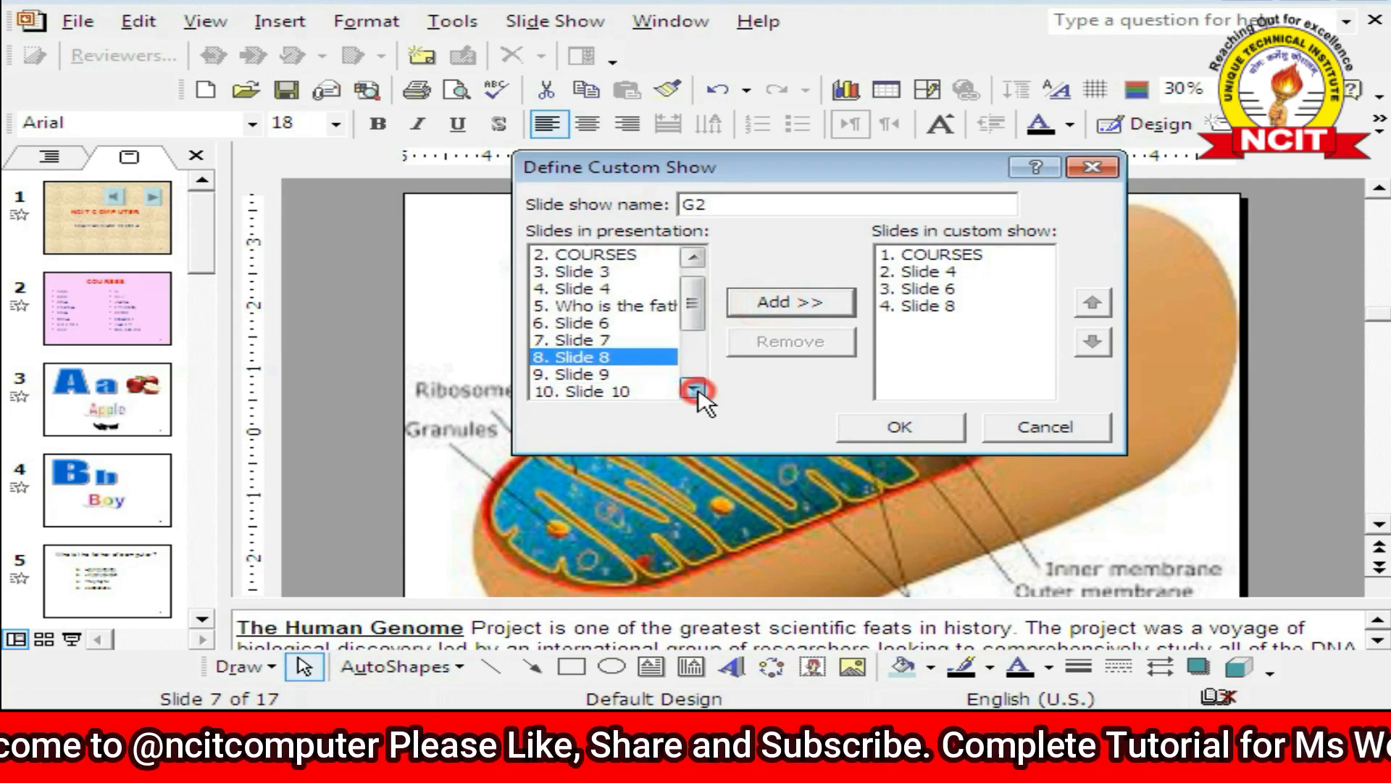
{"action": "left_click", "coordinate": [696, 391]}
{"action": "left_click", "coordinate": [696, 392]}
{"action": "left_click", "coordinate": [616, 356]}
{"action": "left_click", "coordinate": [764, 301]}
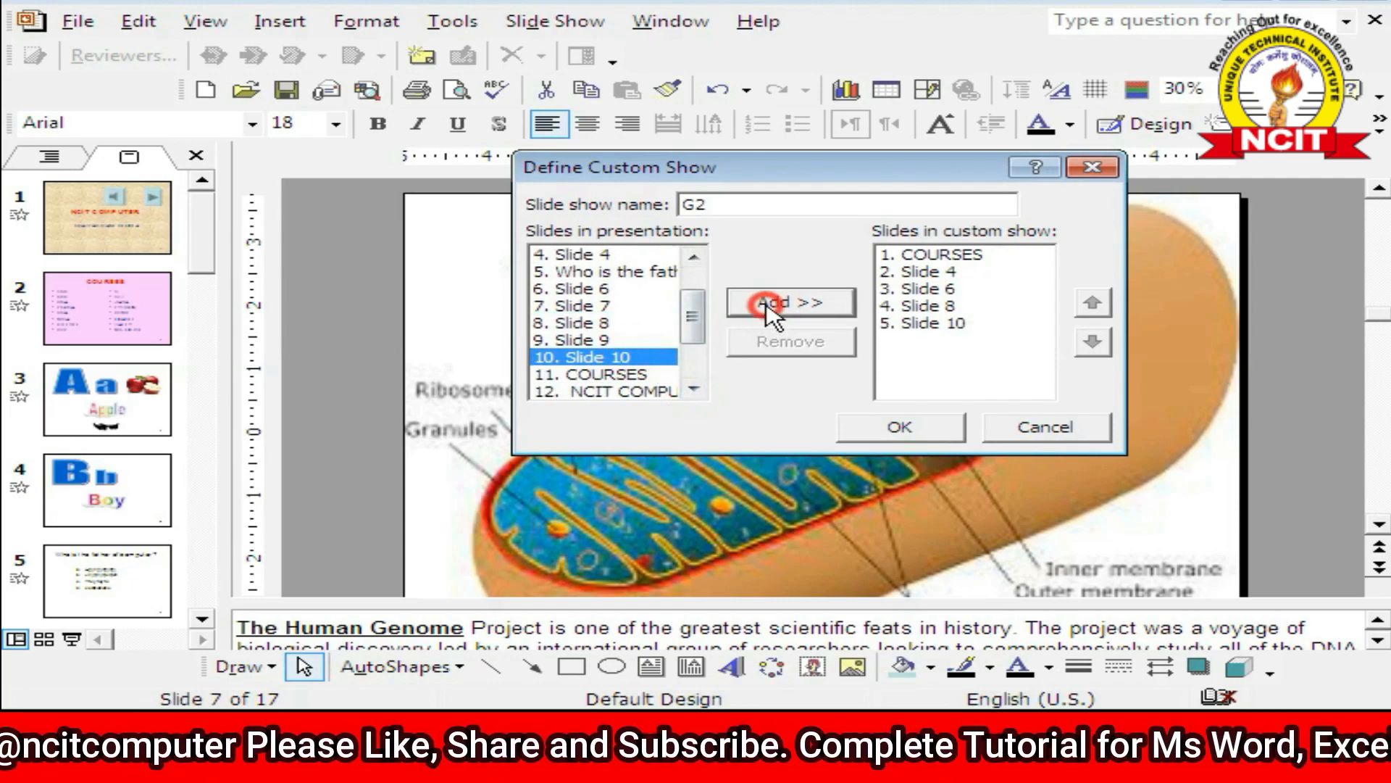
{"action": "left_click", "coordinate": [694, 390]}
{"action": "left_click", "coordinate": [693, 390]}
{"action": "left_click", "coordinate": [608, 360]}
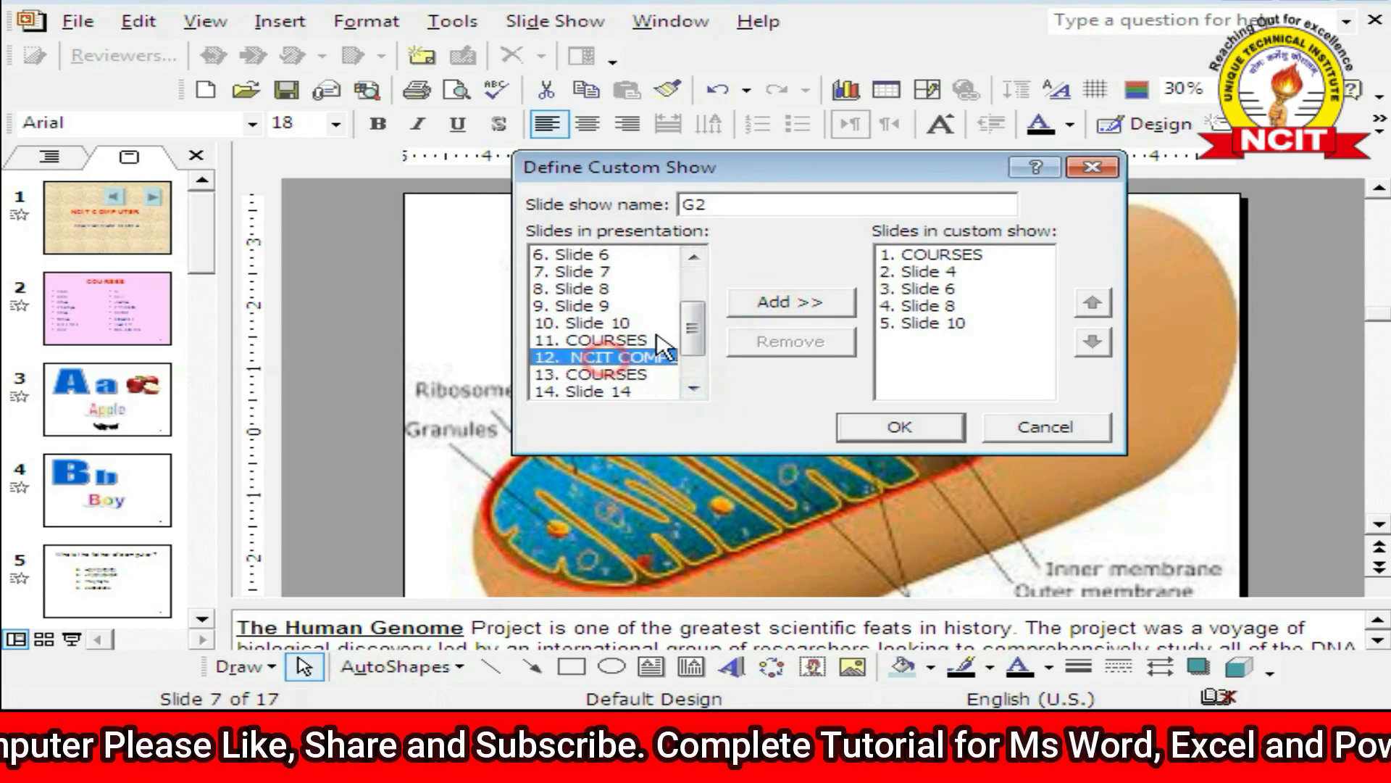
{"action": "left_click", "coordinate": [765, 301]}
- Add slides 14 and 16 to the G2 custom show, save its definition, and close the Custom Shows dialog
{"action": "left_click", "coordinate": [693, 390]}
{"action": "left_click", "coordinate": [693, 389]}
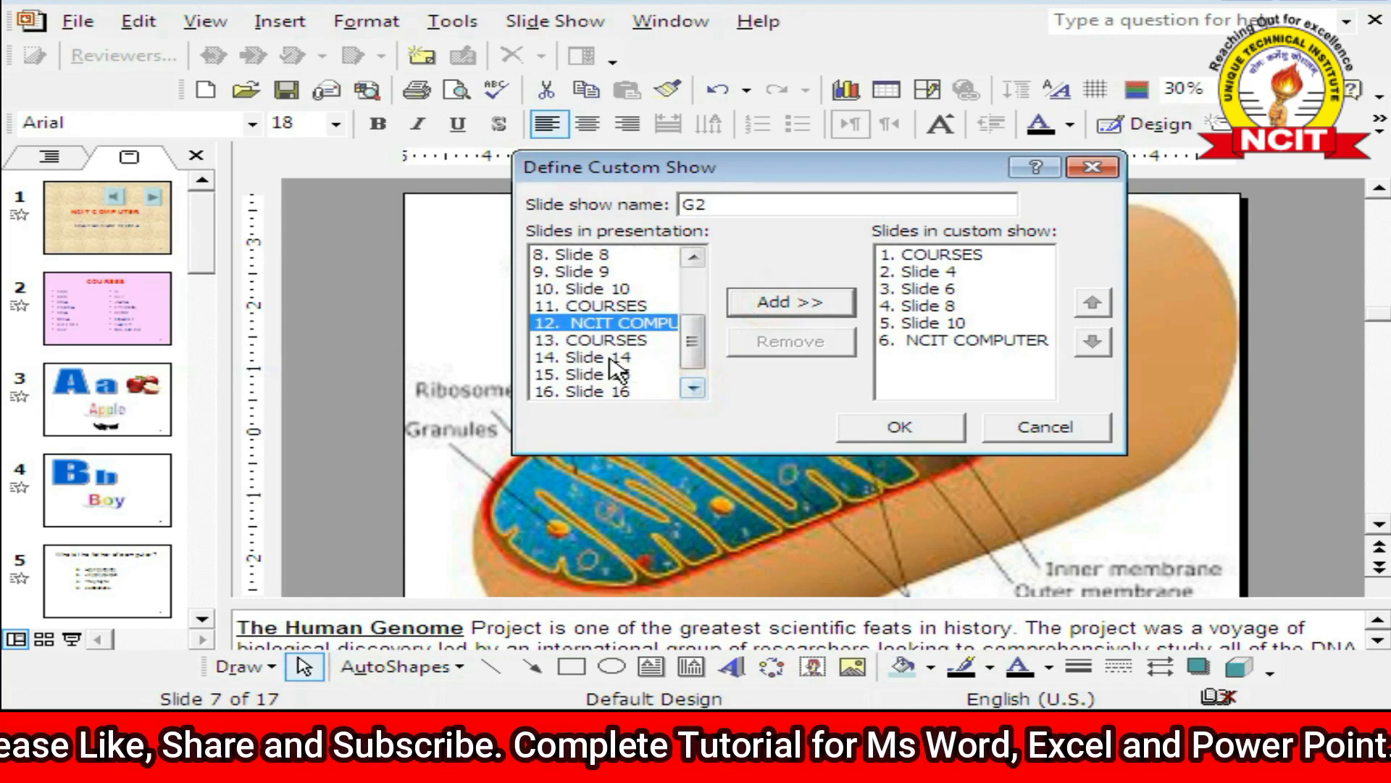
{"action": "left_click", "coordinate": [613, 357]}
{"action": "left_click", "coordinate": [765, 302]}
{"action": "left_click", "coordinate": [693, 390]}
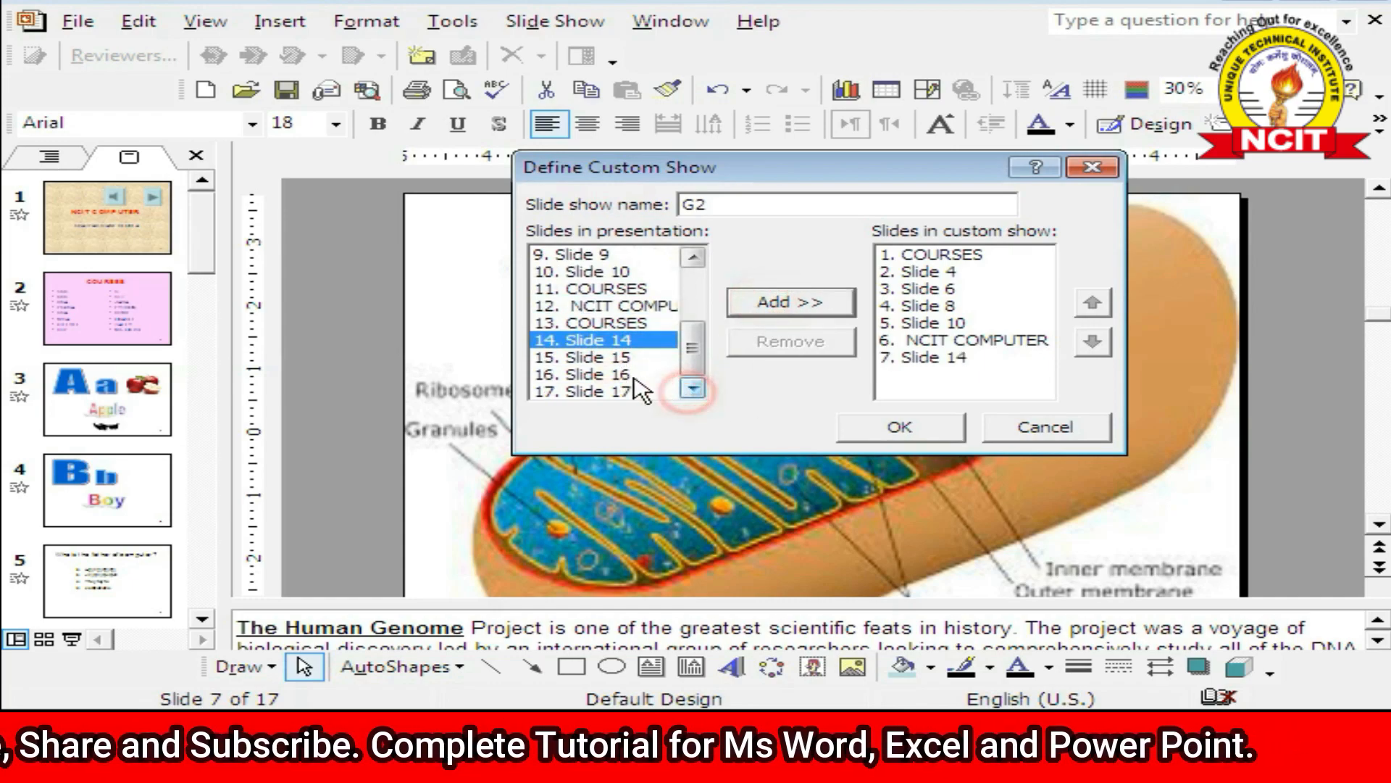
{"action": "left_click", "coordinate": [609, 374]}
{"action": "left_click", "coordinate": [779, 301]}
{"action": "left_click", "coordinate": [899, 428]}
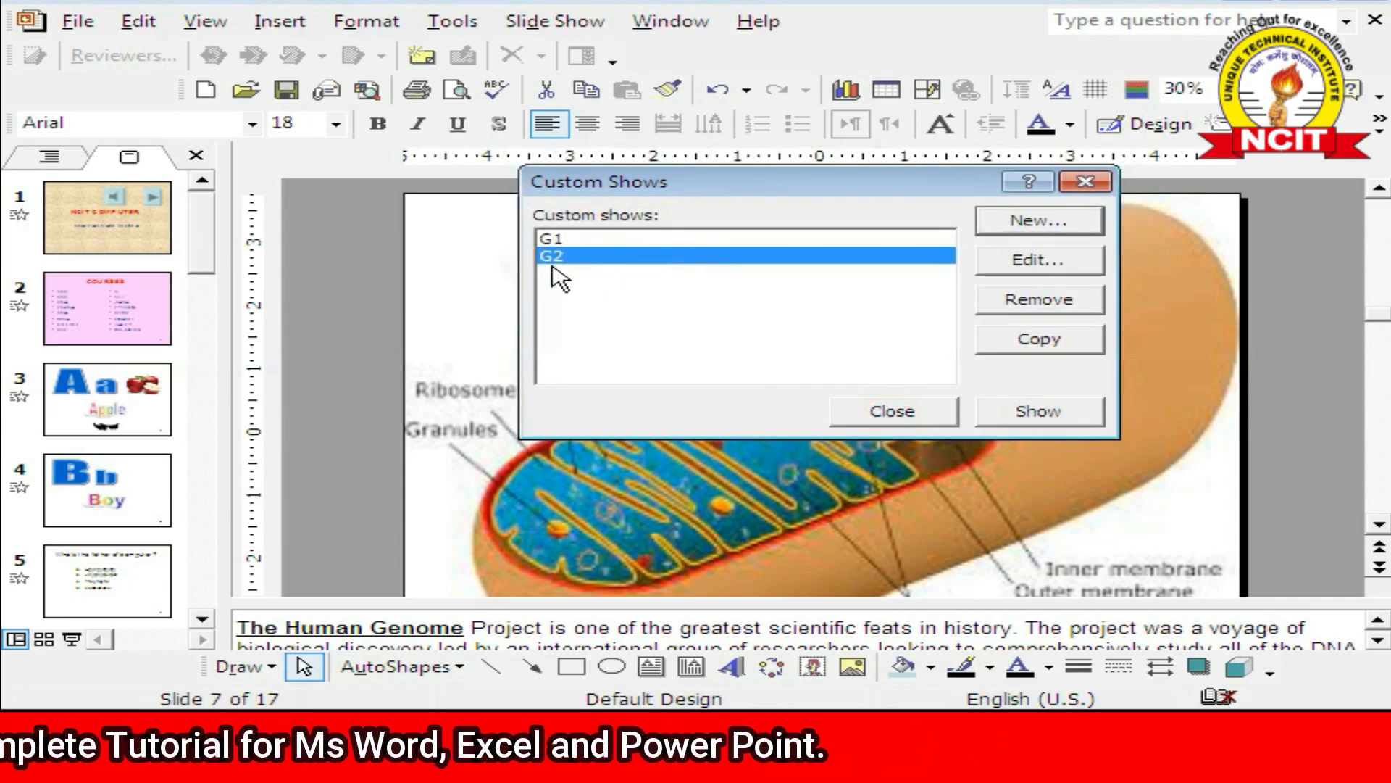
{"action": "left_click", "coordinate": [915, 419]}
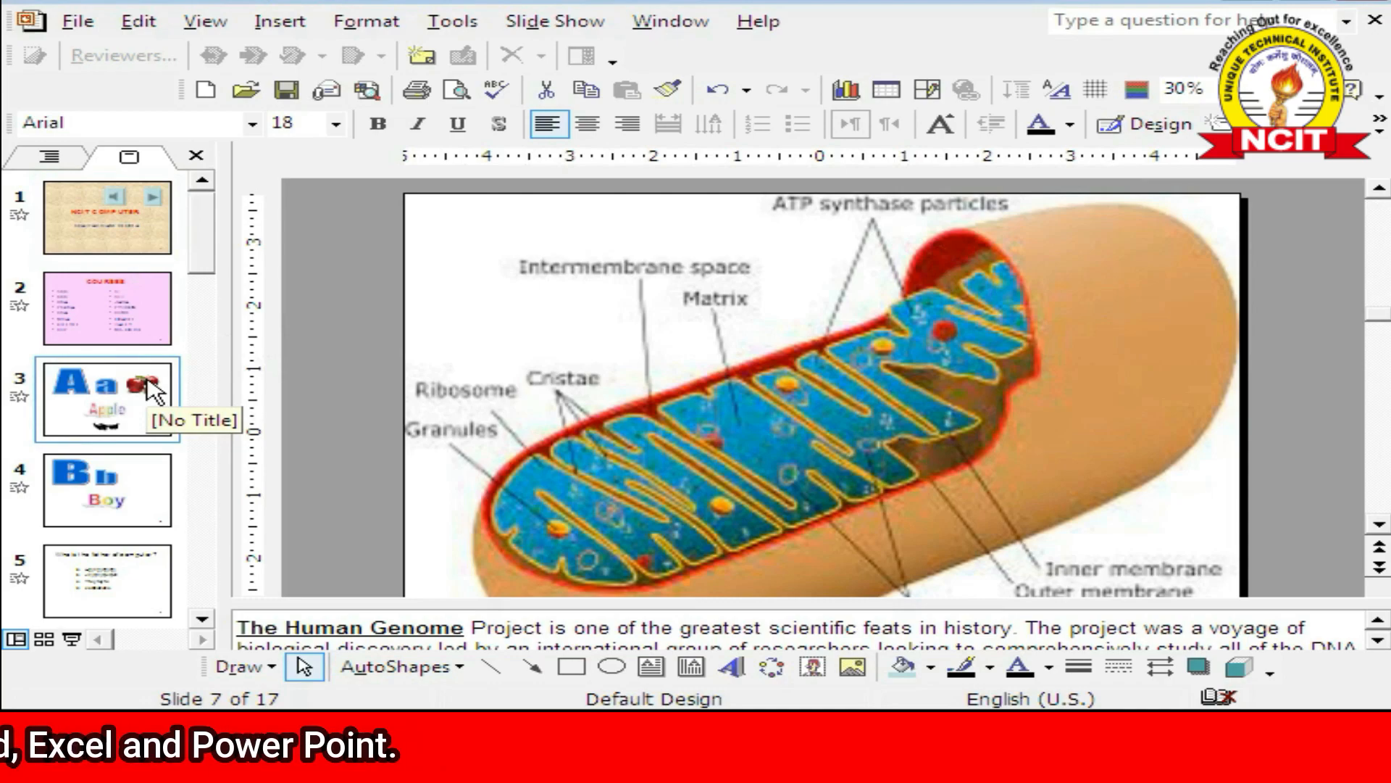
- Reopen the list of custom shows containing G1 and G2
{"action": "left_click", "coordinate": [547, 20]}
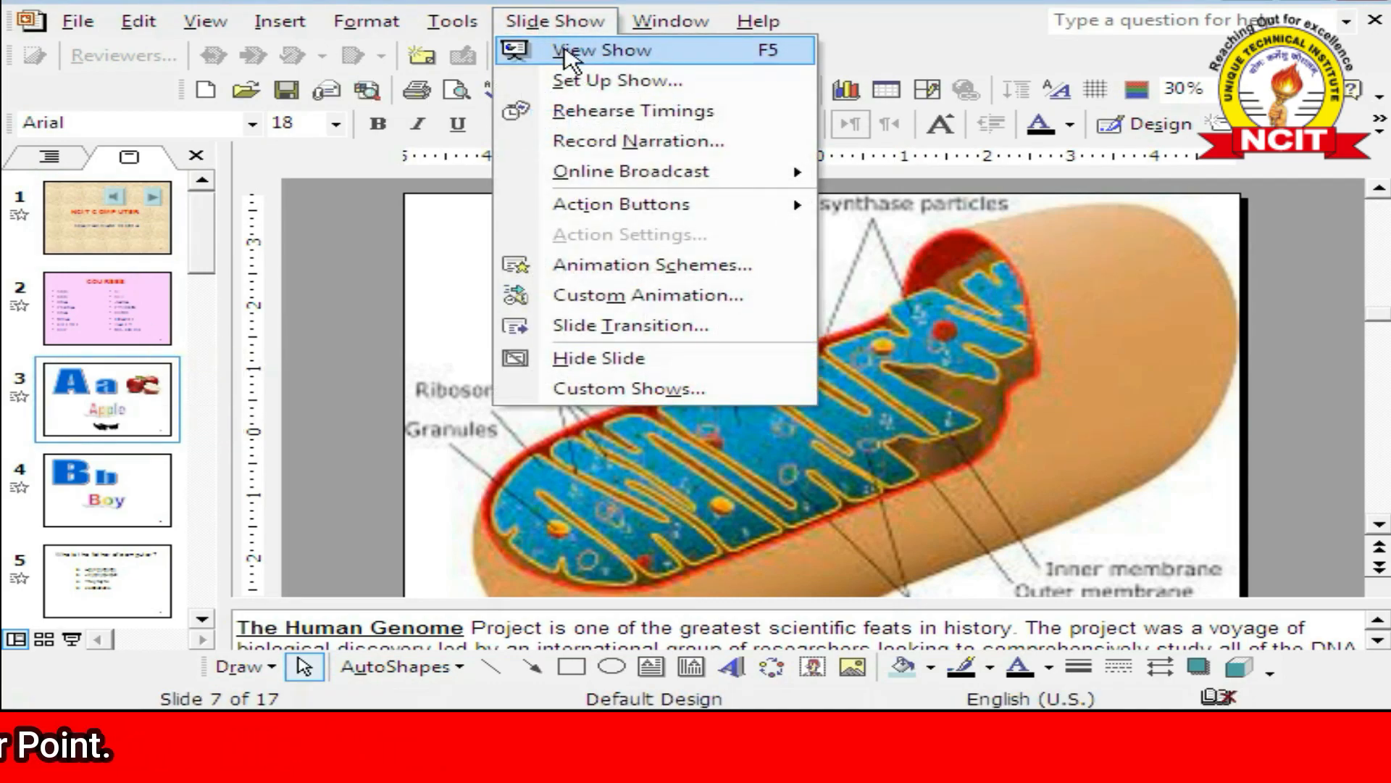
{"action": "left_click", "coordinate": [846, 269]}
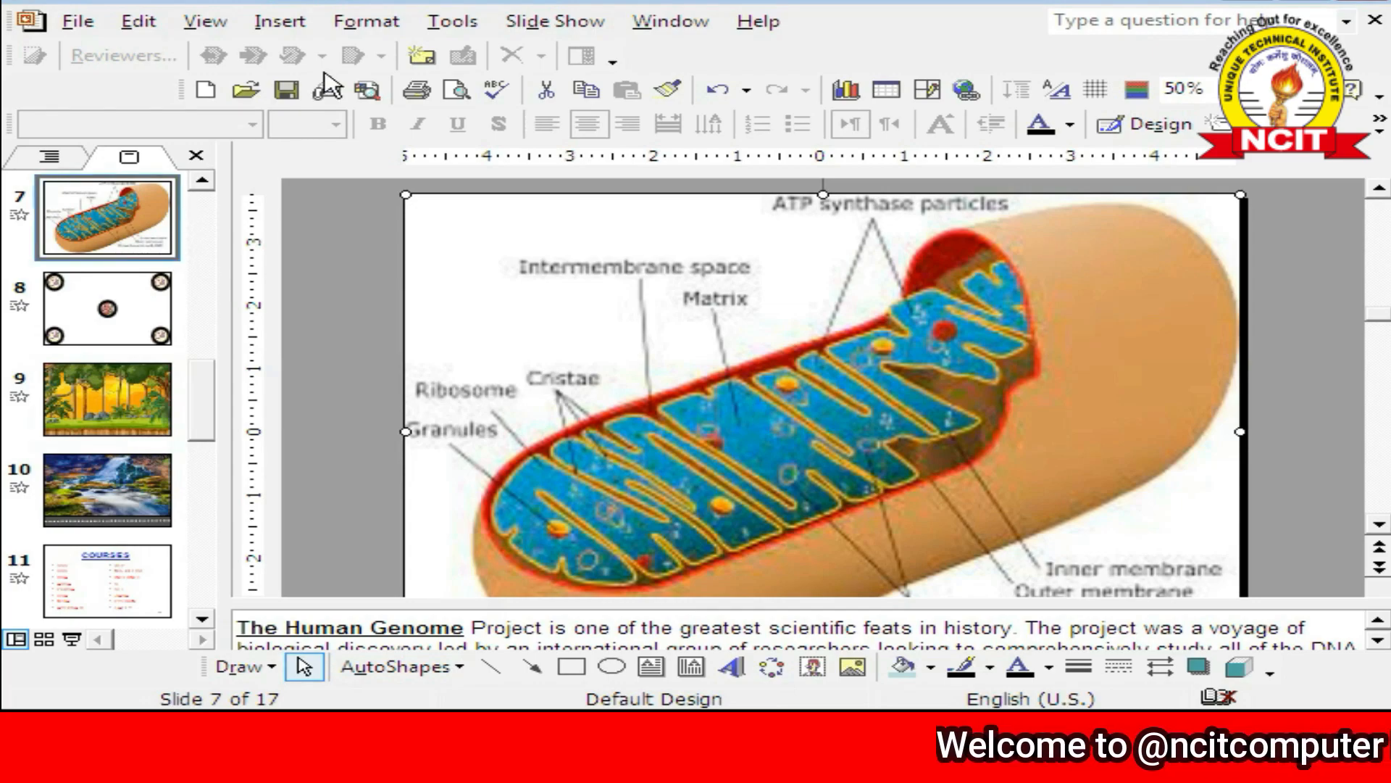
{"action": "left_click", "coordinate": [555, 21]}
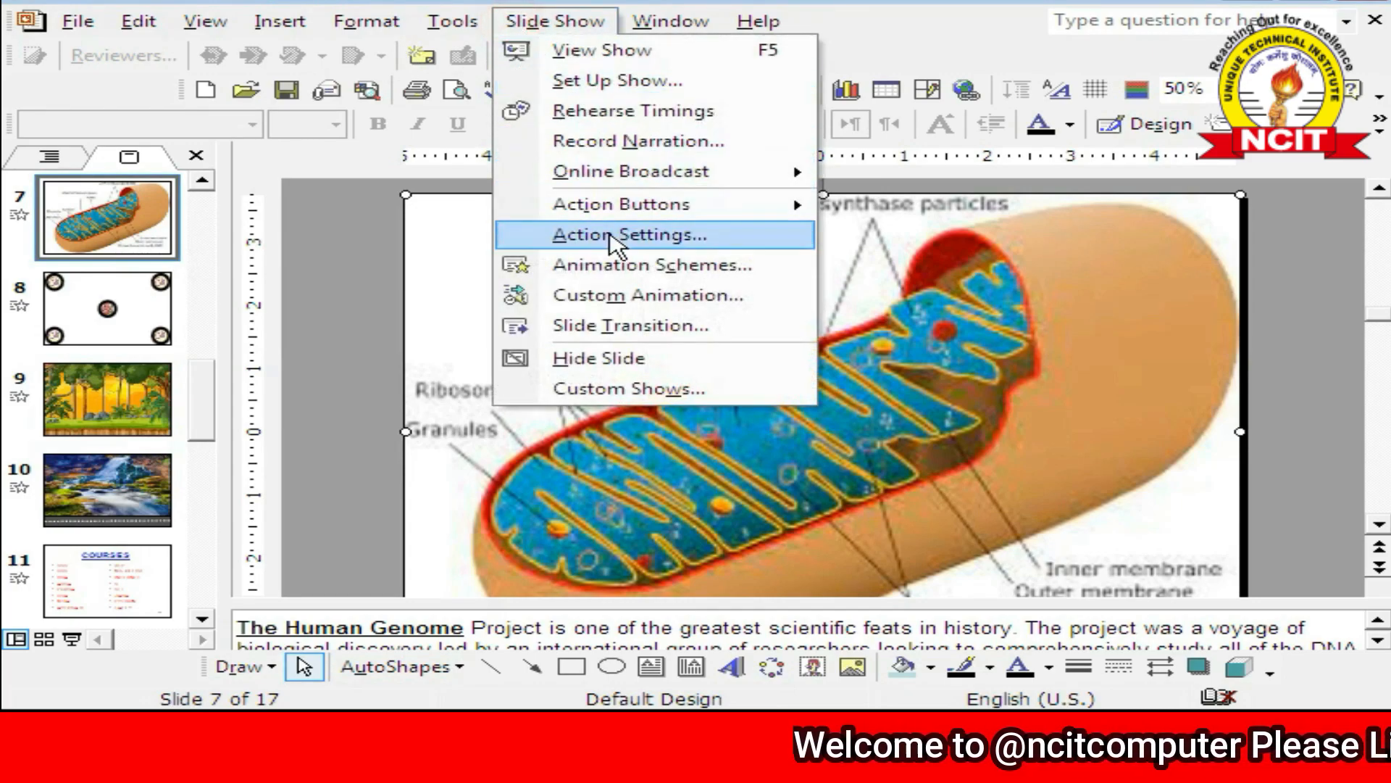
{"action": "left_click", "coordinate": [641, 393]}
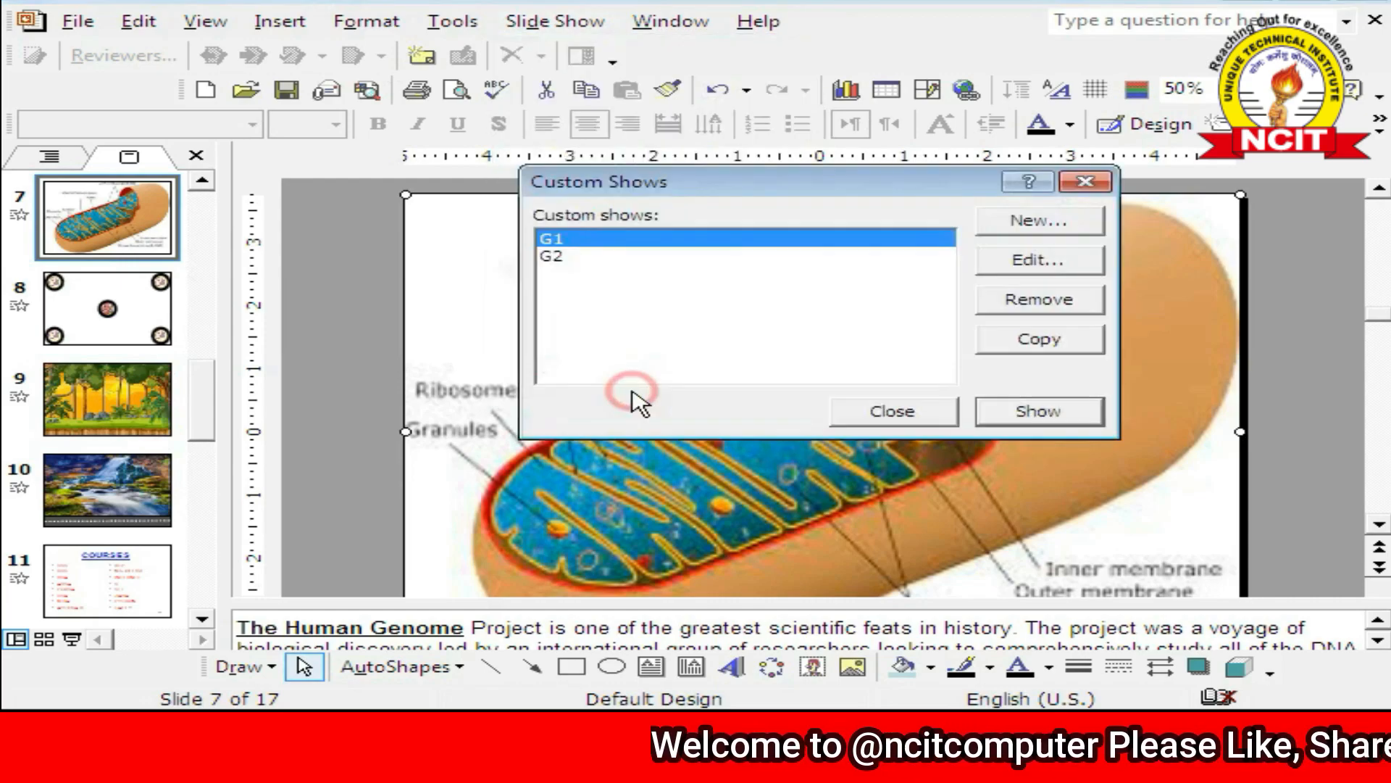